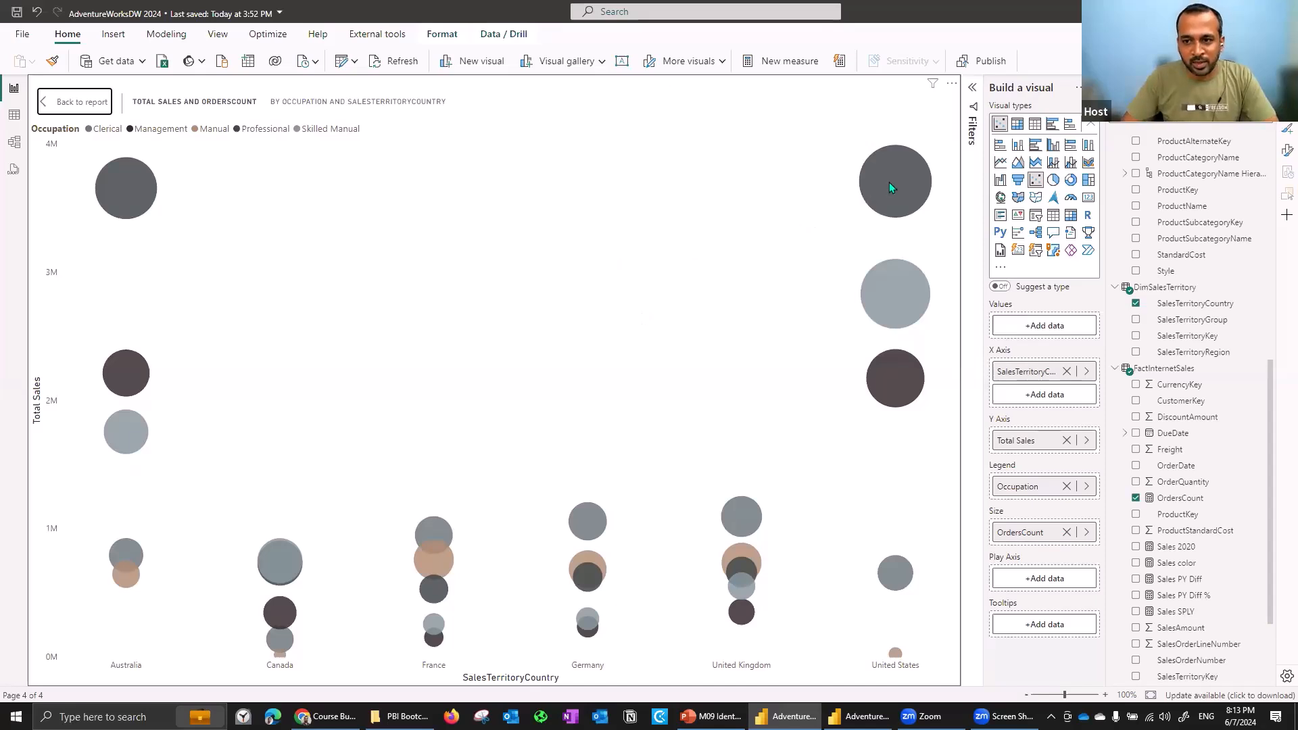
- Select the OrdersCount and Total Sales by ProductName scatter chart and open it in focus mode
{"action": "mouse_move", "coordinate": [890, 181]}
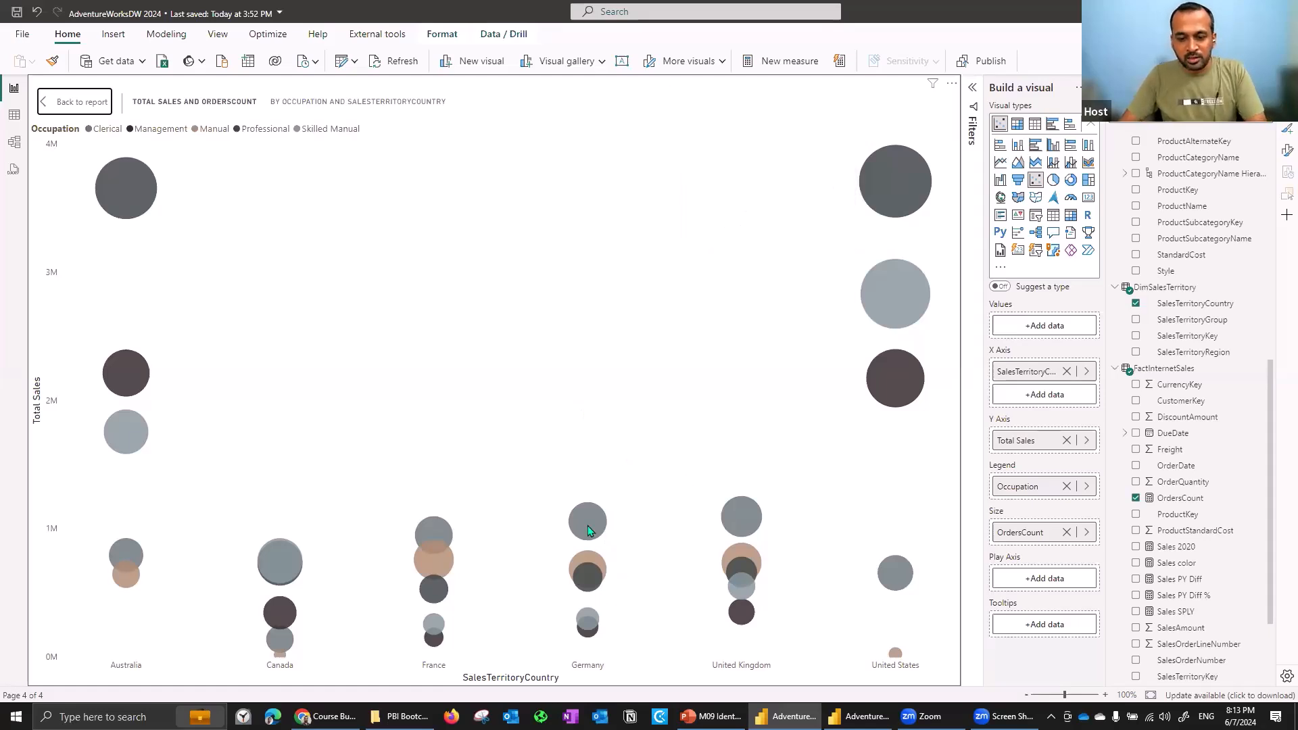
{"action": "mouse_move", "coordinate": [587, 527]}
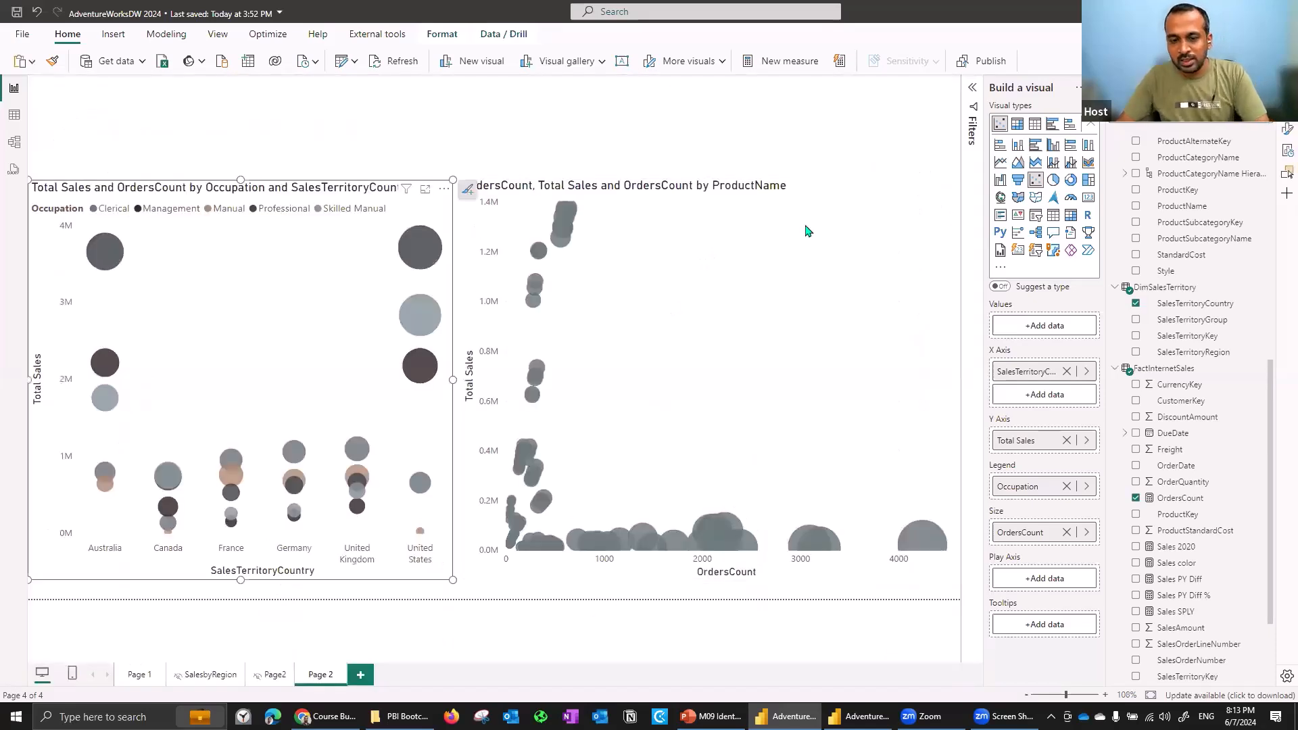
{"action": "left_click", "coordinate": [806, 231]}
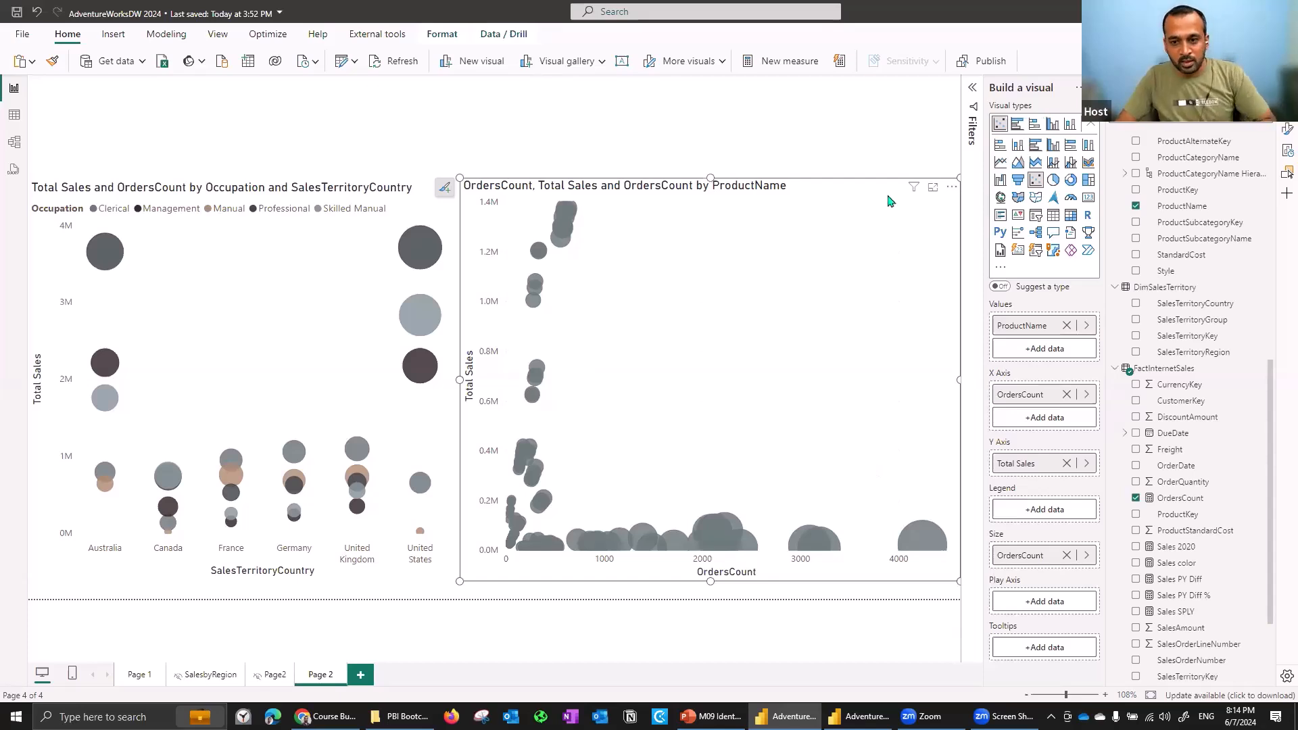
{"action": "left_click", "coordinate": [933, 189]}
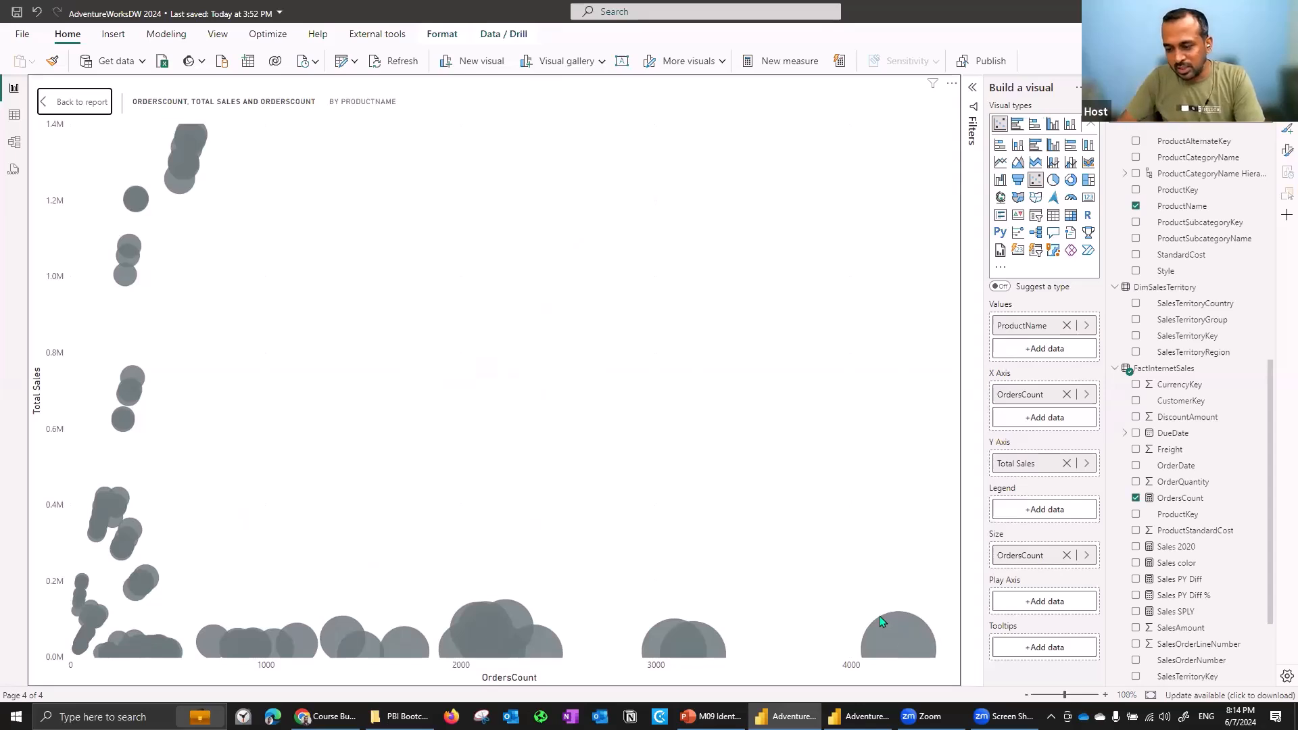
- Automatically find clusters on the scatter chart, keeping the name ProductName (clusters) and an Auto number of clusters
{"action": "mouse_move", "coordinate": [887, 635]}
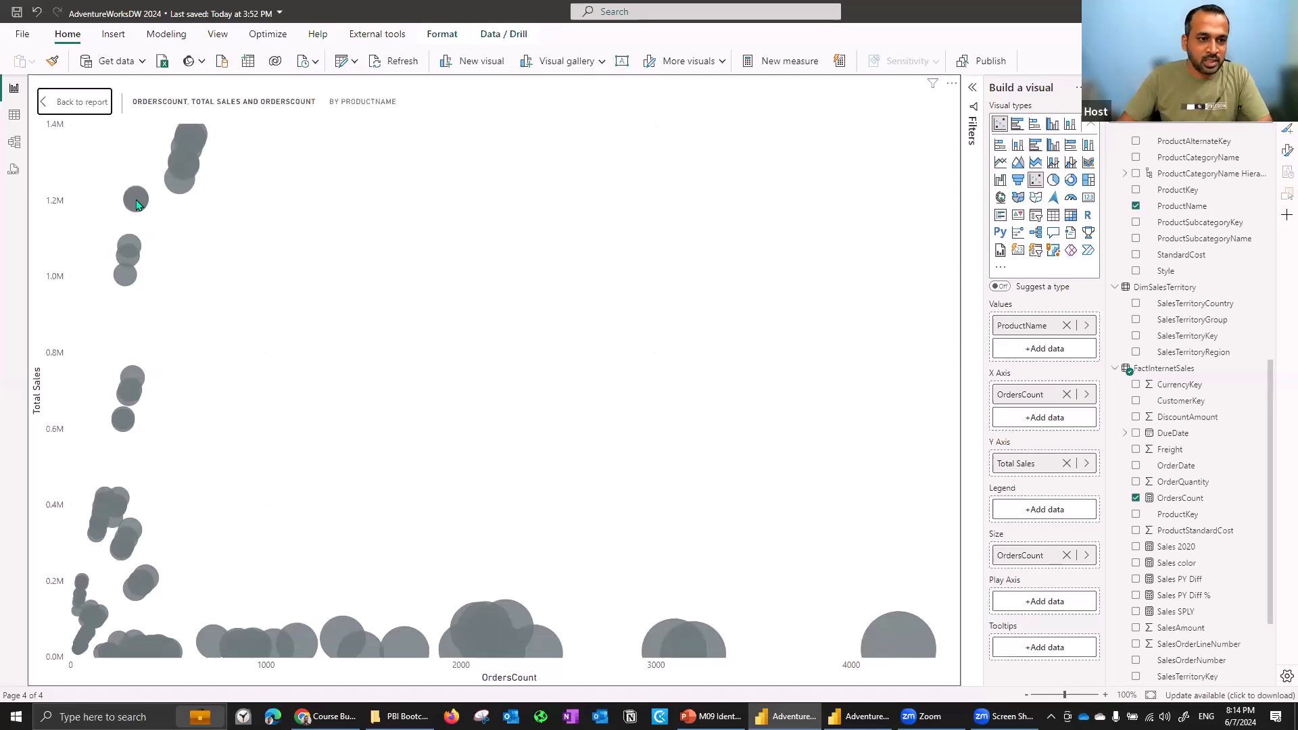
{"action": "mouse_move", "coordinate": [133, 205]}
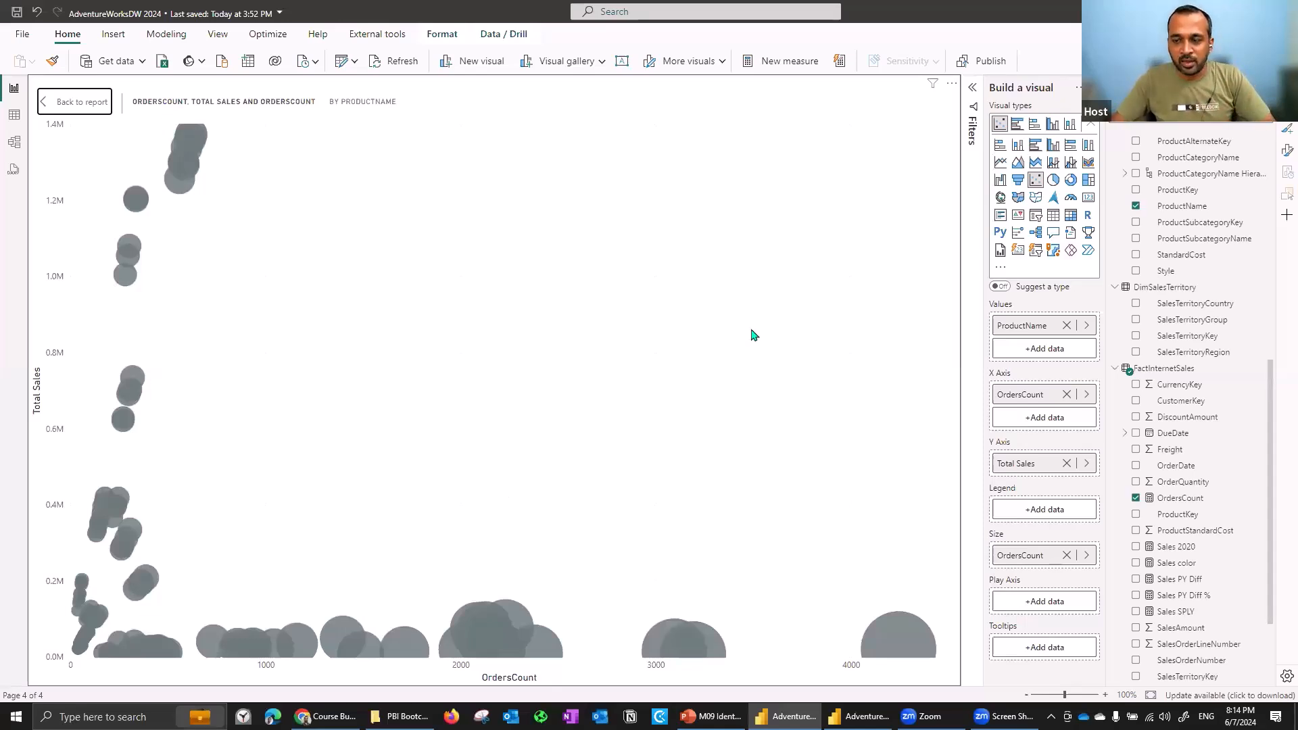
{"action": "left_click", "coordinate": [953, 85]}
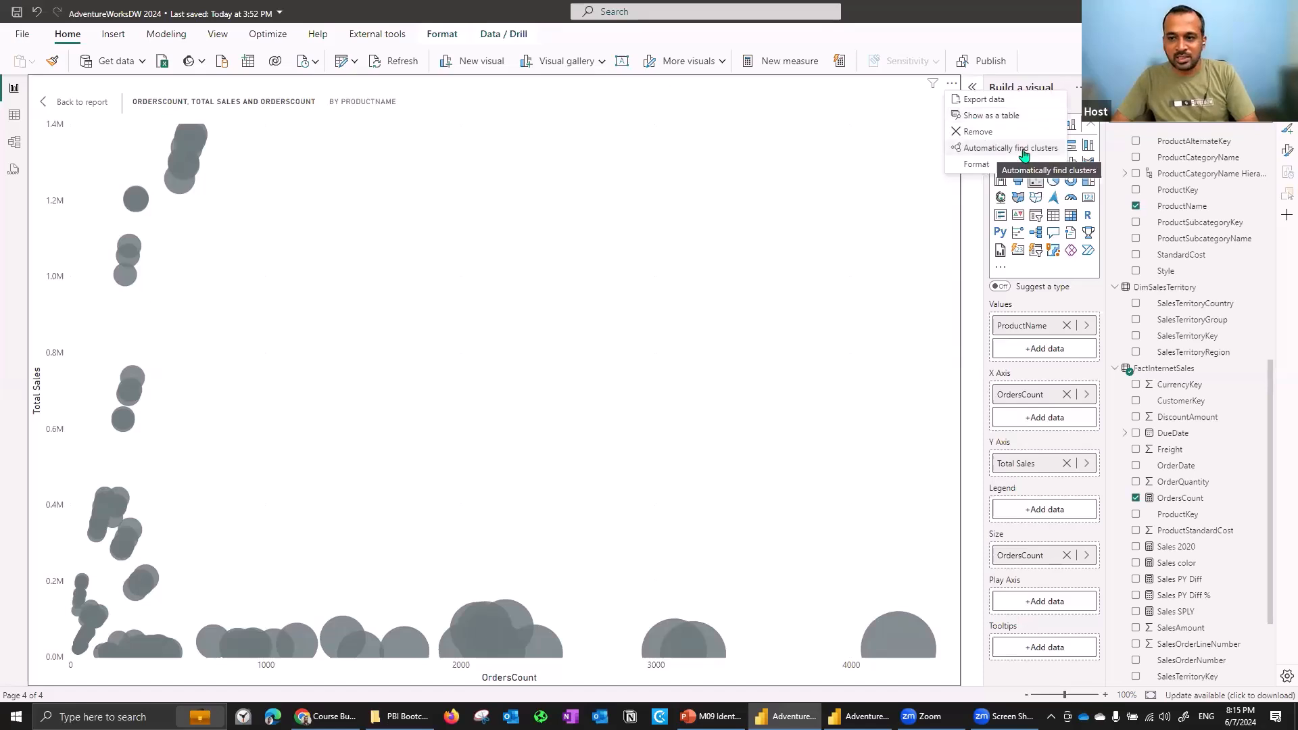
{"action": "left_click", "coordinate": [848, 181]}
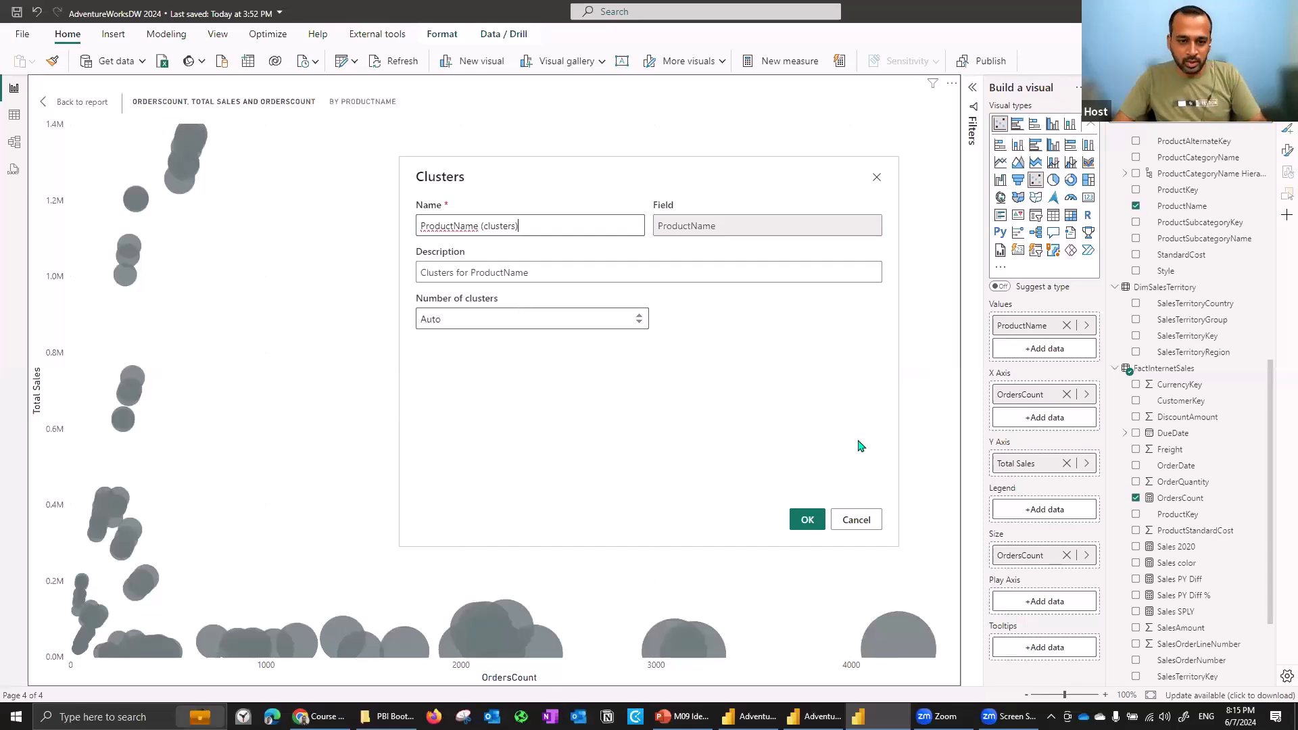
{"action": "left_click", "coordinate": [807, 520]}
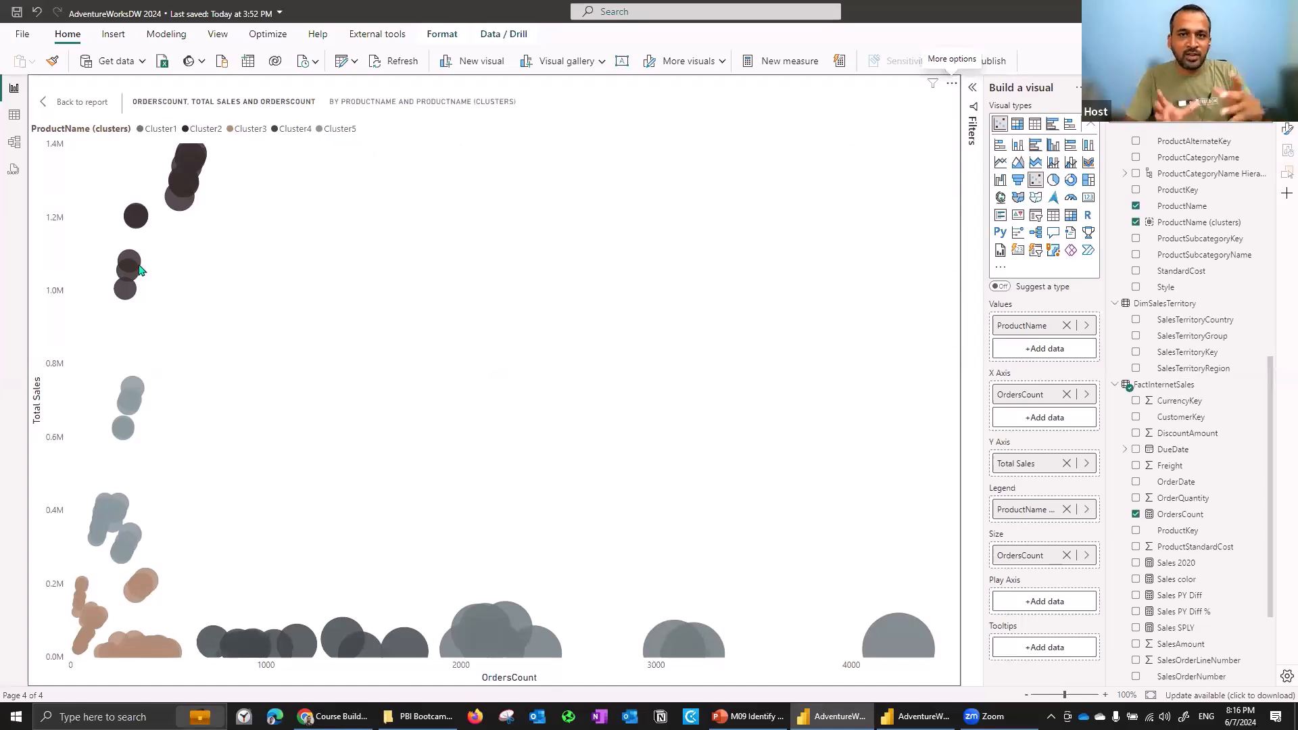
- Inspect the clustered bubbles, then open the DimProduct2 table and select the ProductName (clusters) column
{"action": "mouse_move", "coordinate": [141, 270]}
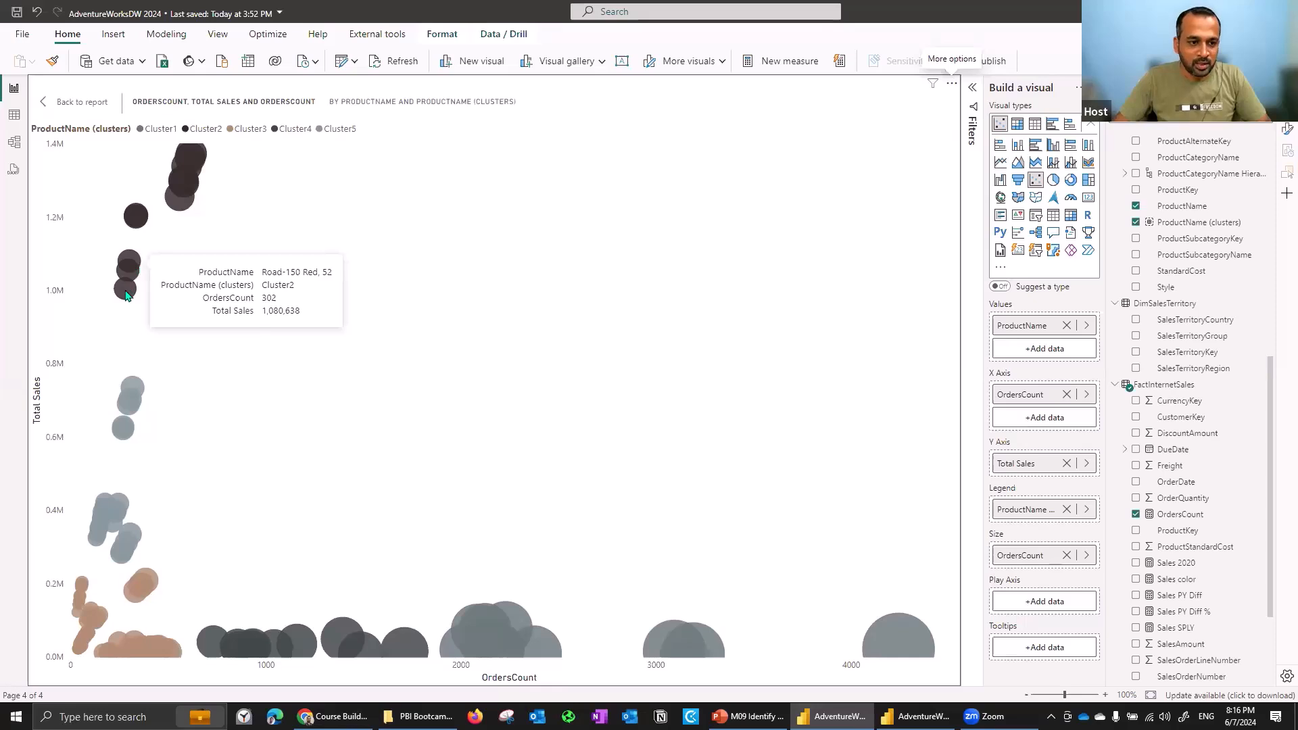
{"action": "mouse_move", "coordinate": [127, 296]}
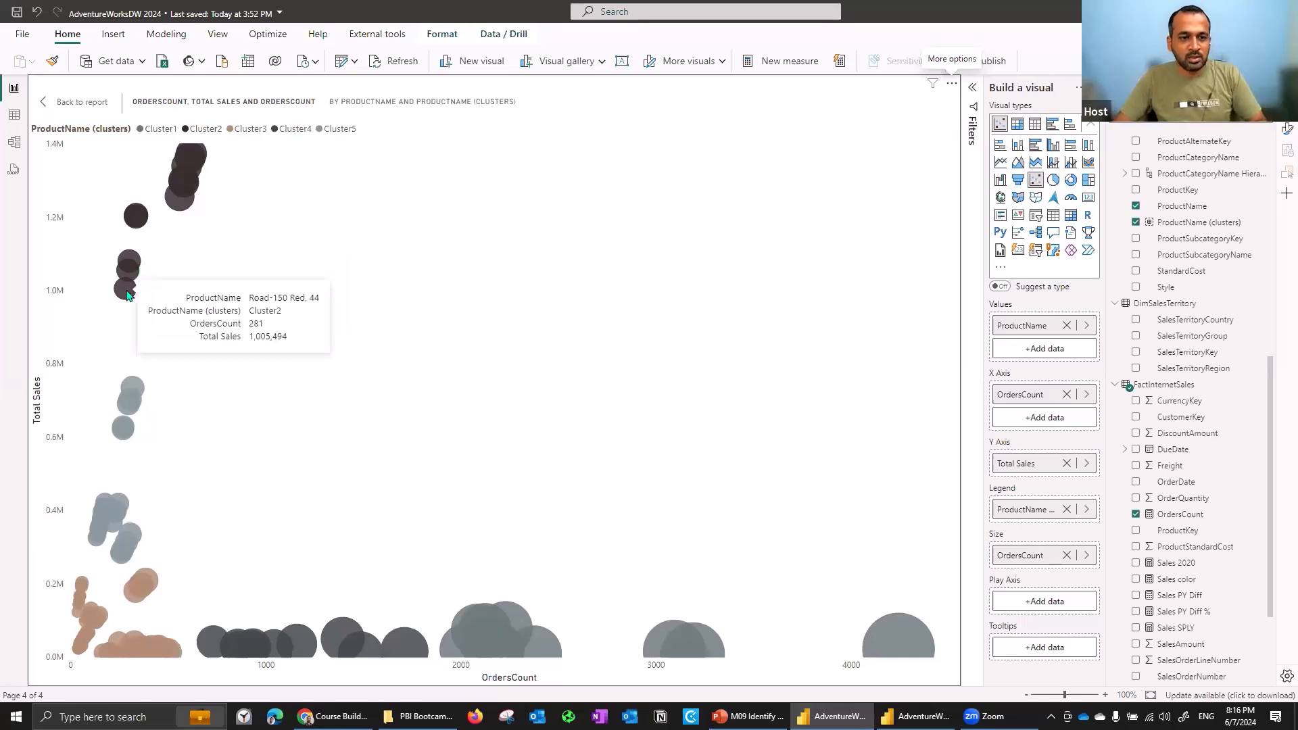
{"action": "mouse_move", "coordinate": [186, 158]}
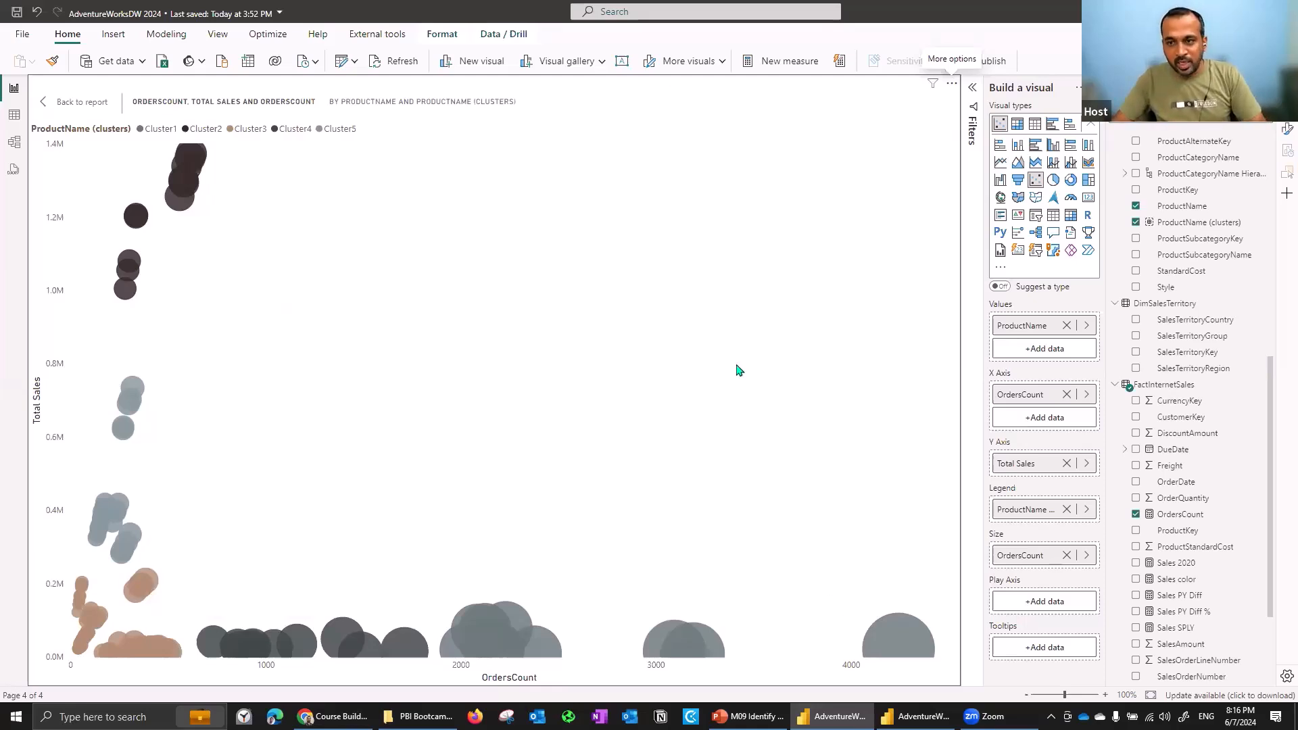
{"action": "left_click", "coordinate": [952, 83]}
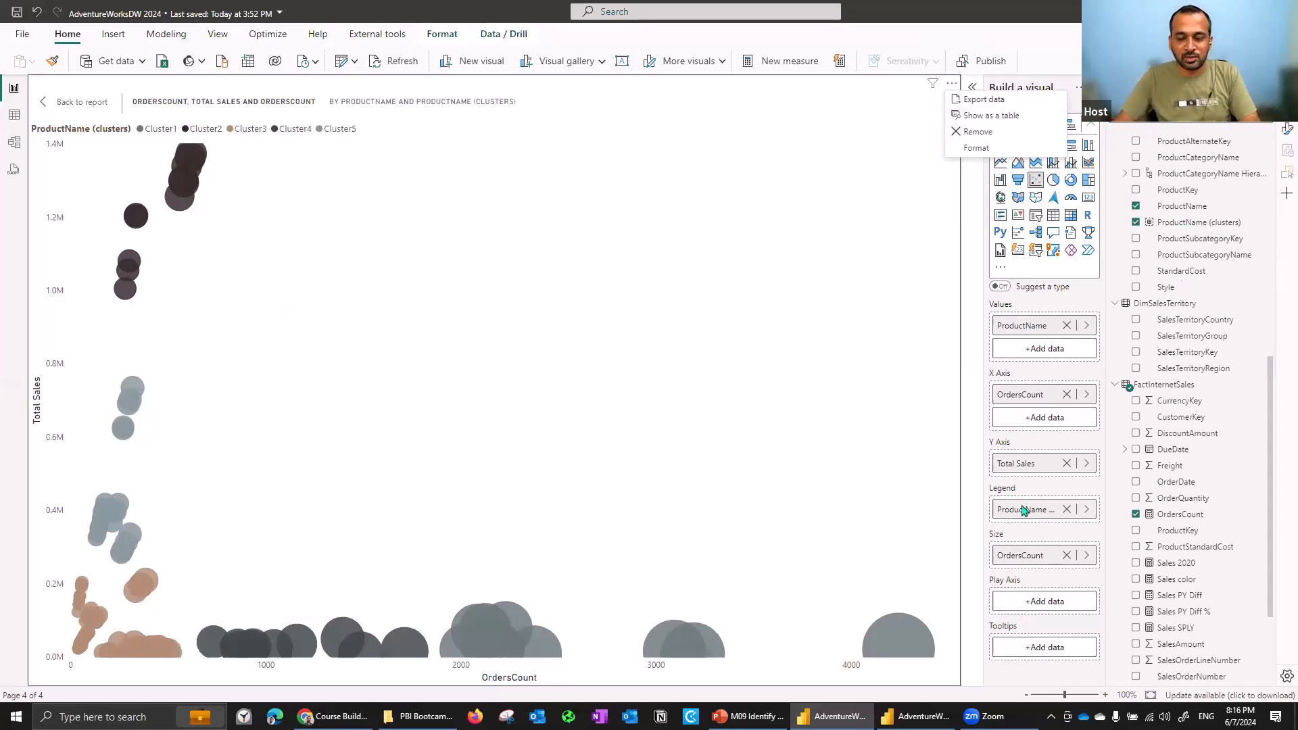
{"action": "left_click", "coordinate": [13, 117]}
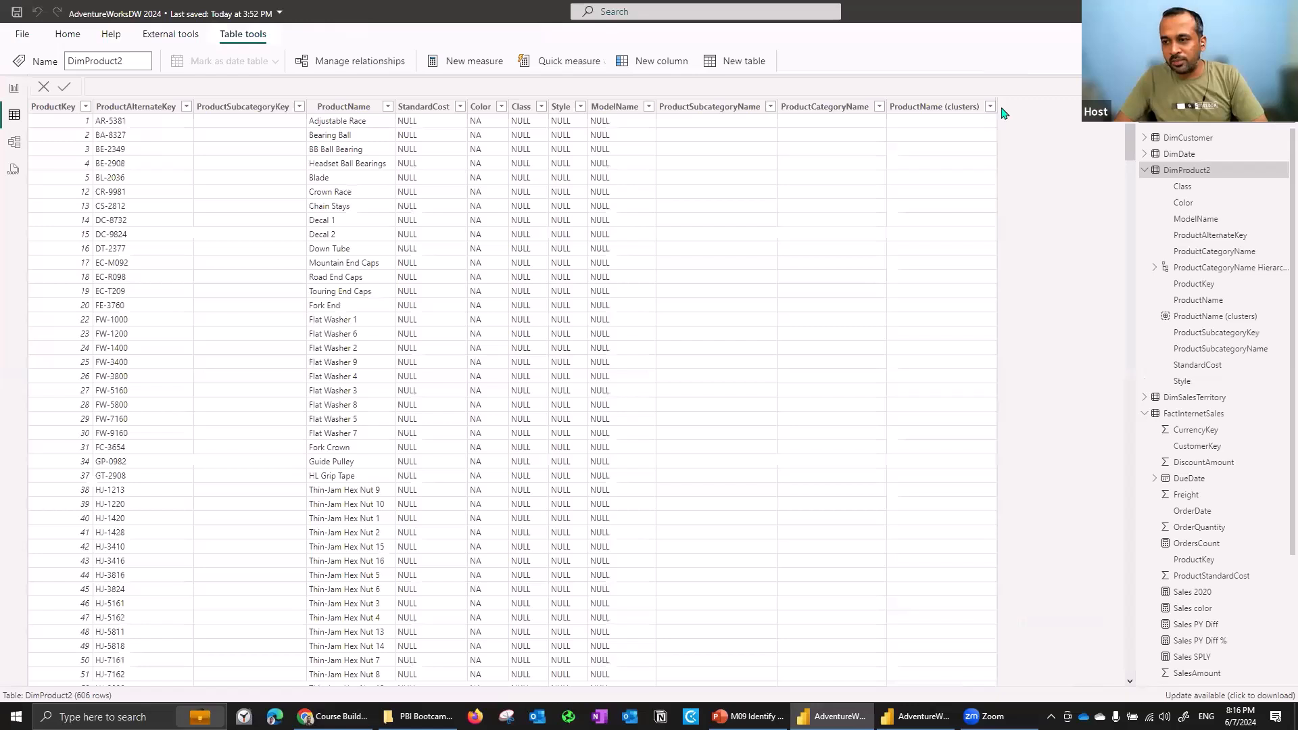
{"action": "left_click", "coordinate": [973, 110]}
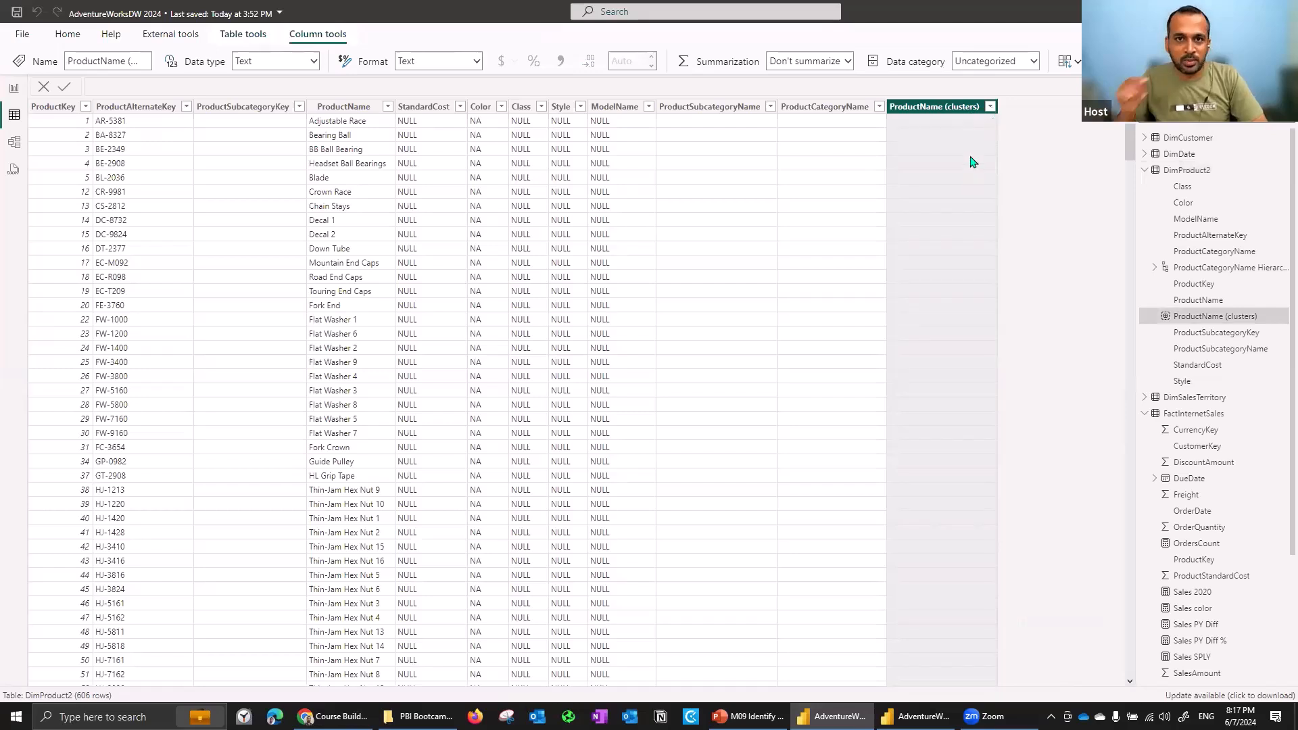
- Filter the ProductName (clusters) column to show Cluster1 rows
{"action": "left_click", "coordinate": [990, 107]}
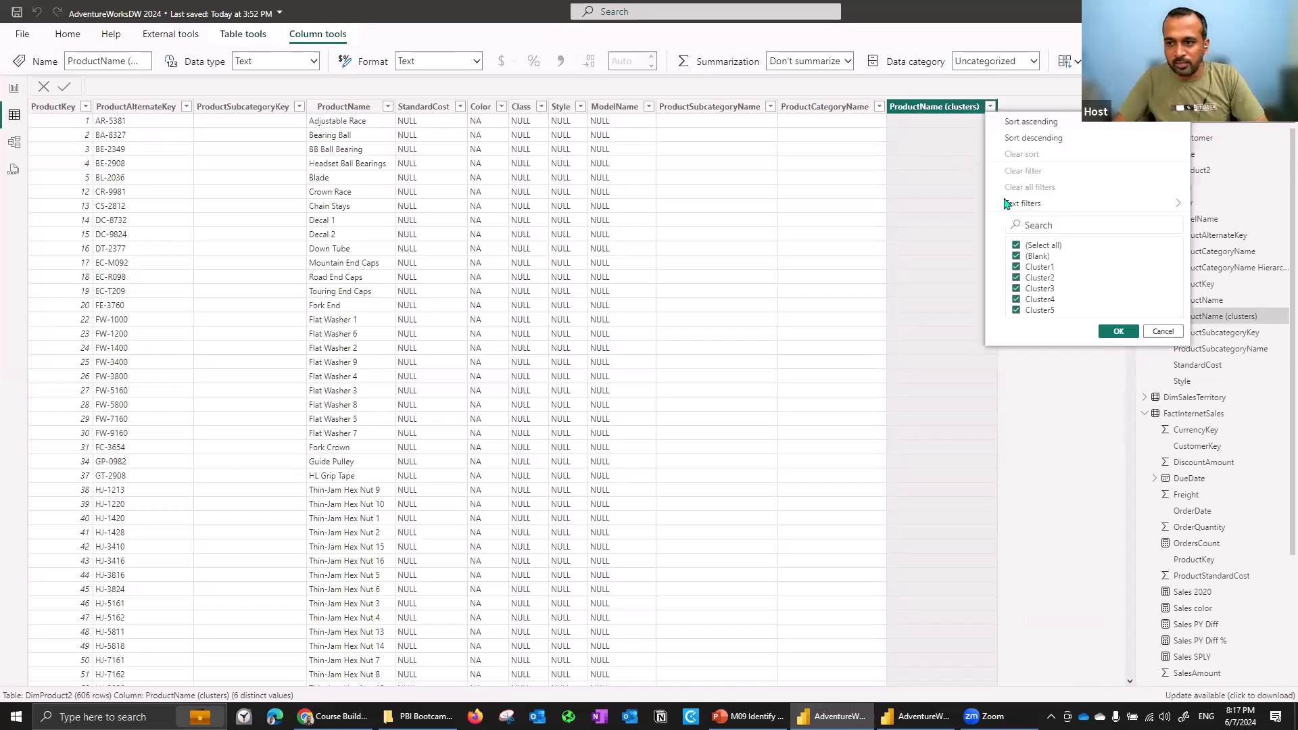
{"action": "left_click", "coordinate": [1034, 259]}
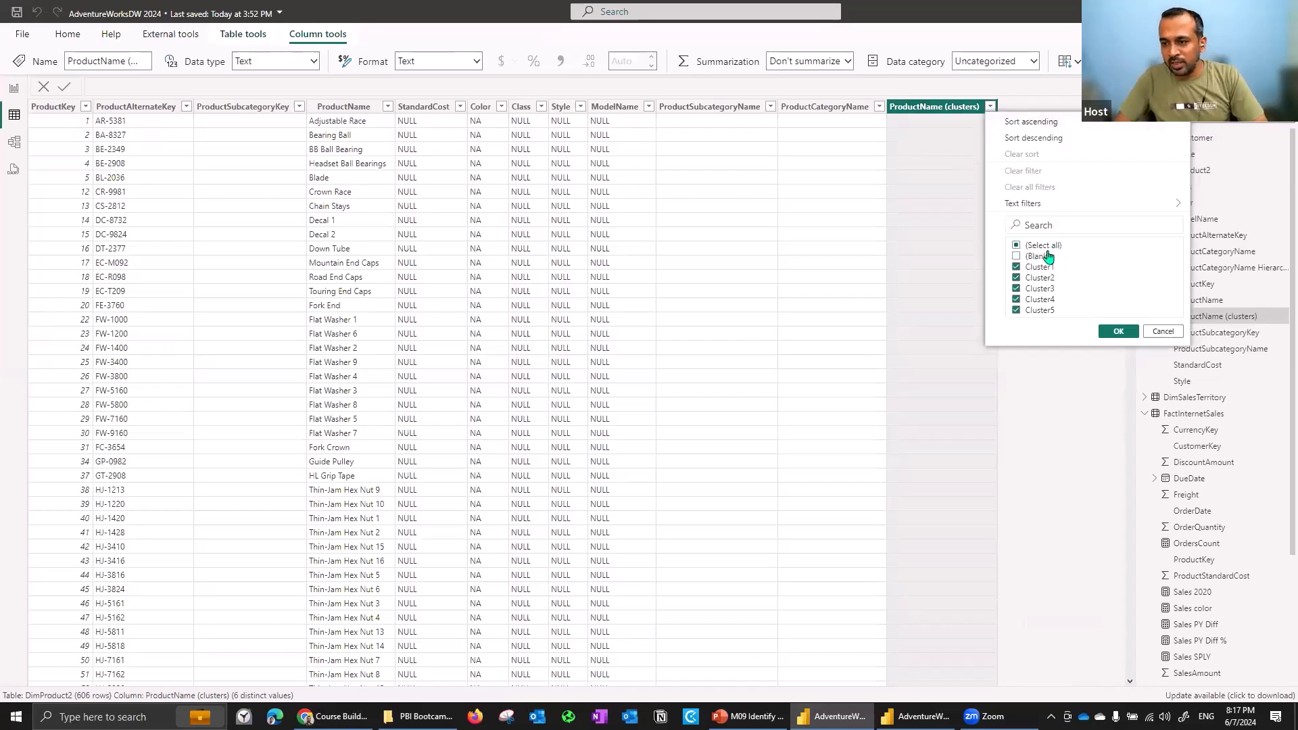
{"action": "left_click", "coordinate": [1119, 331]}
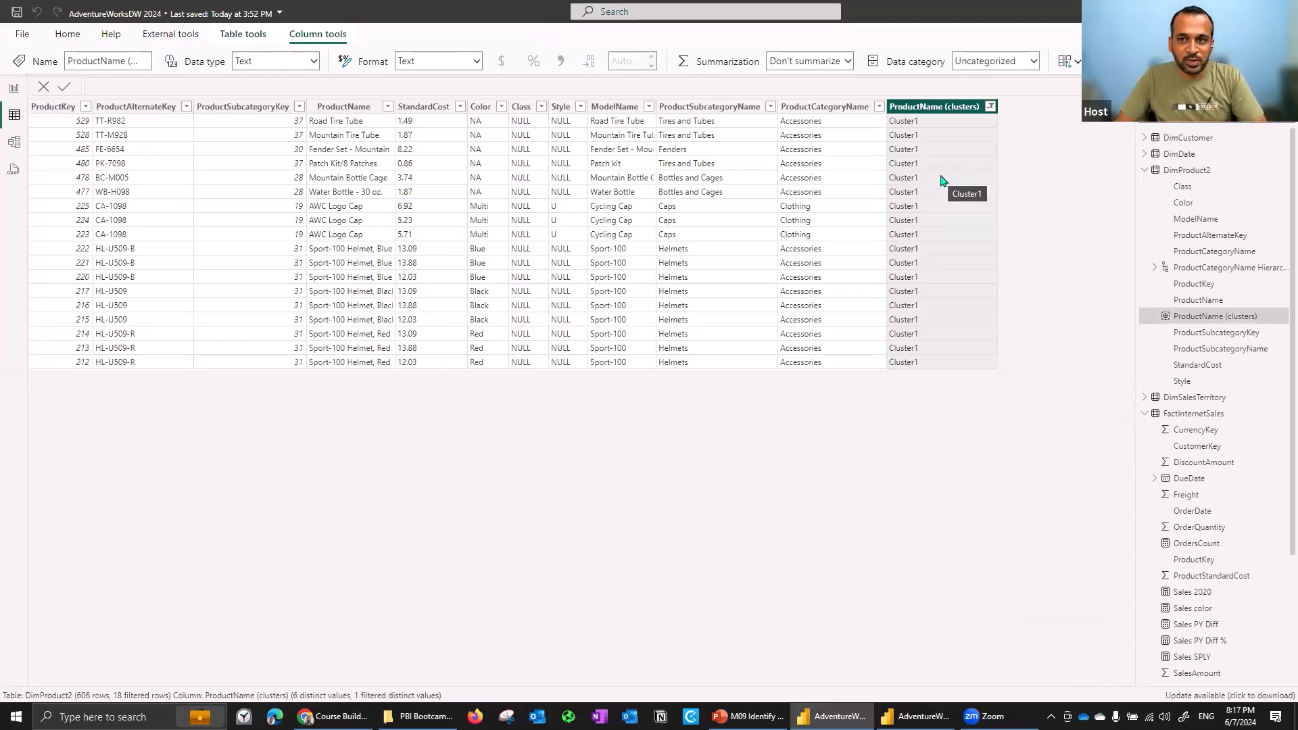
- Change the ProductName (clusters) filter to show only blank values
{"action": "left_click", "coordinate": [991, 107]}
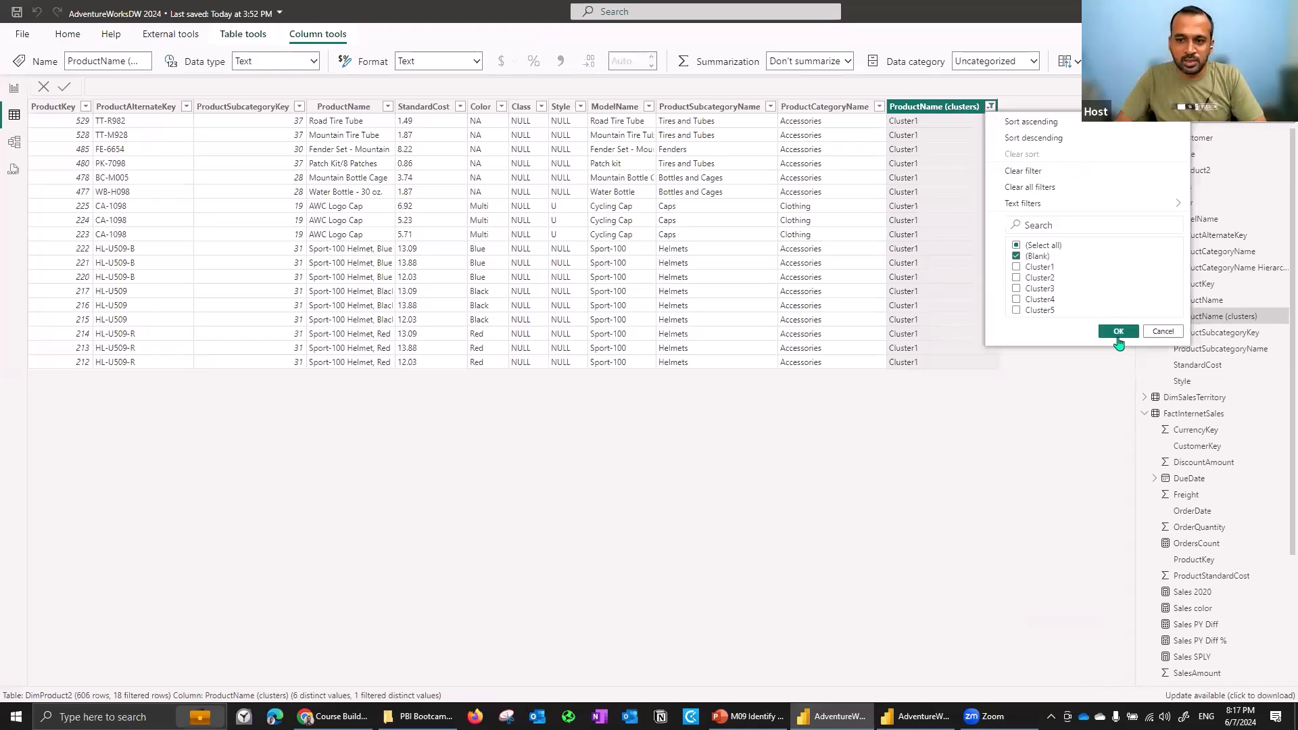
{"action": "left_click", "coordinate": [1118, 331]}
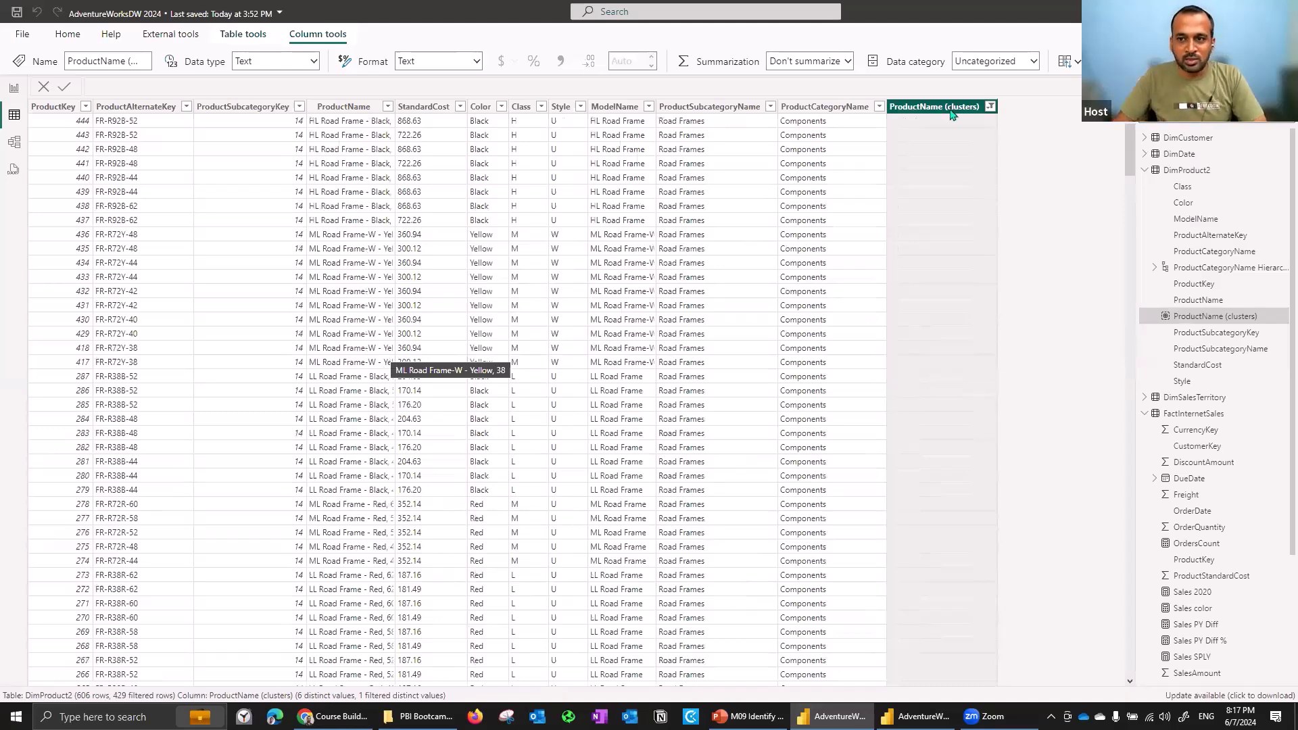
- Change the ProductName (clusters) filter to show only Cluster5 rows
{"action": "left_click", "coordinate": [990, 108]}
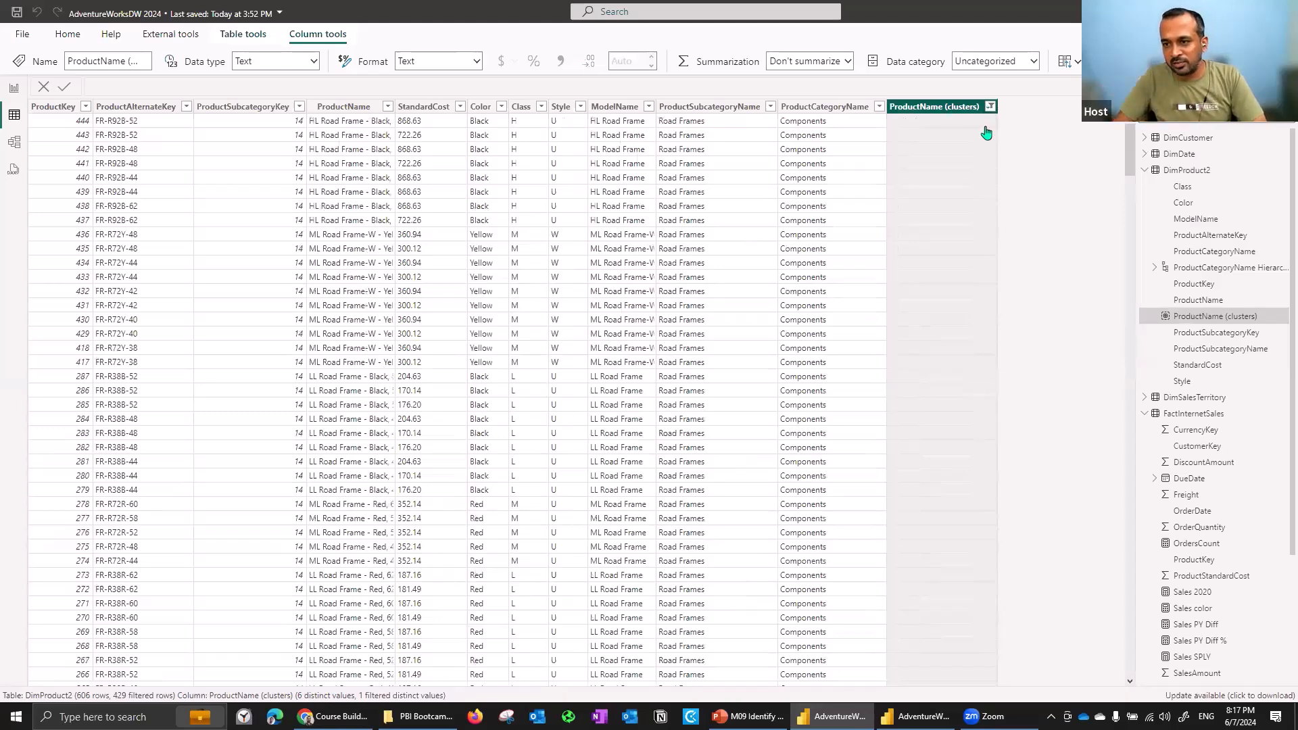
{"action": "left_click", "coordinate": [1016, 256]}
{"action": "left_click", "coordinate": [1118, 331]}
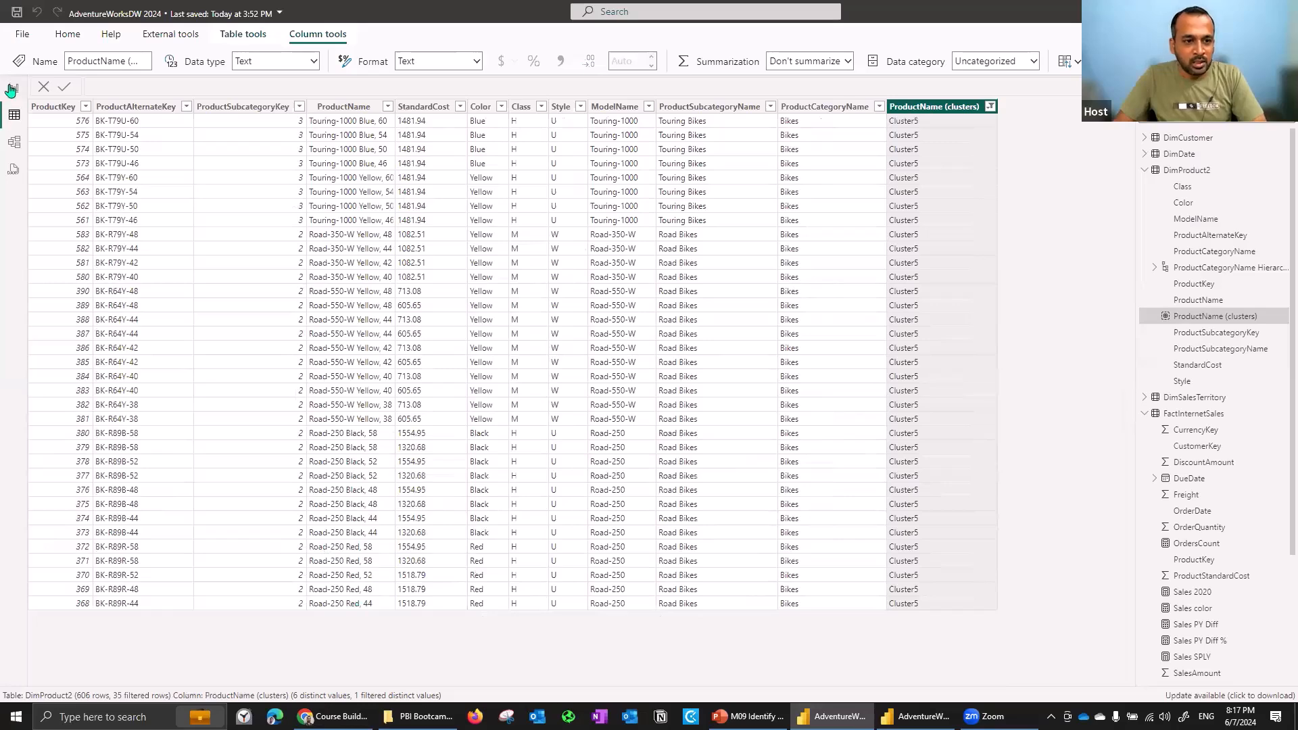
- Highlight Cluster5 in the scatter chart's legend and return to the table data
{"action": "left_click", "coordinate": [13, 89]}
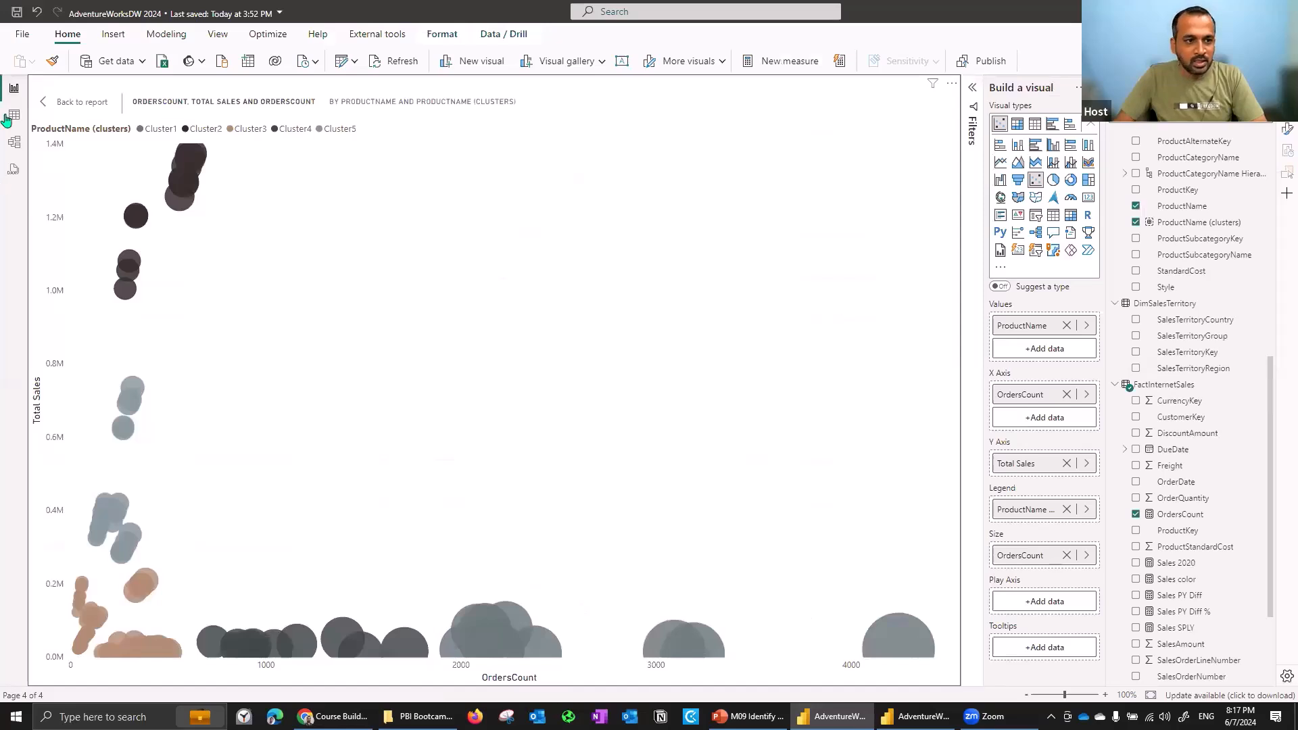
{"action": "left_click", "coordinate": [347, 131]}
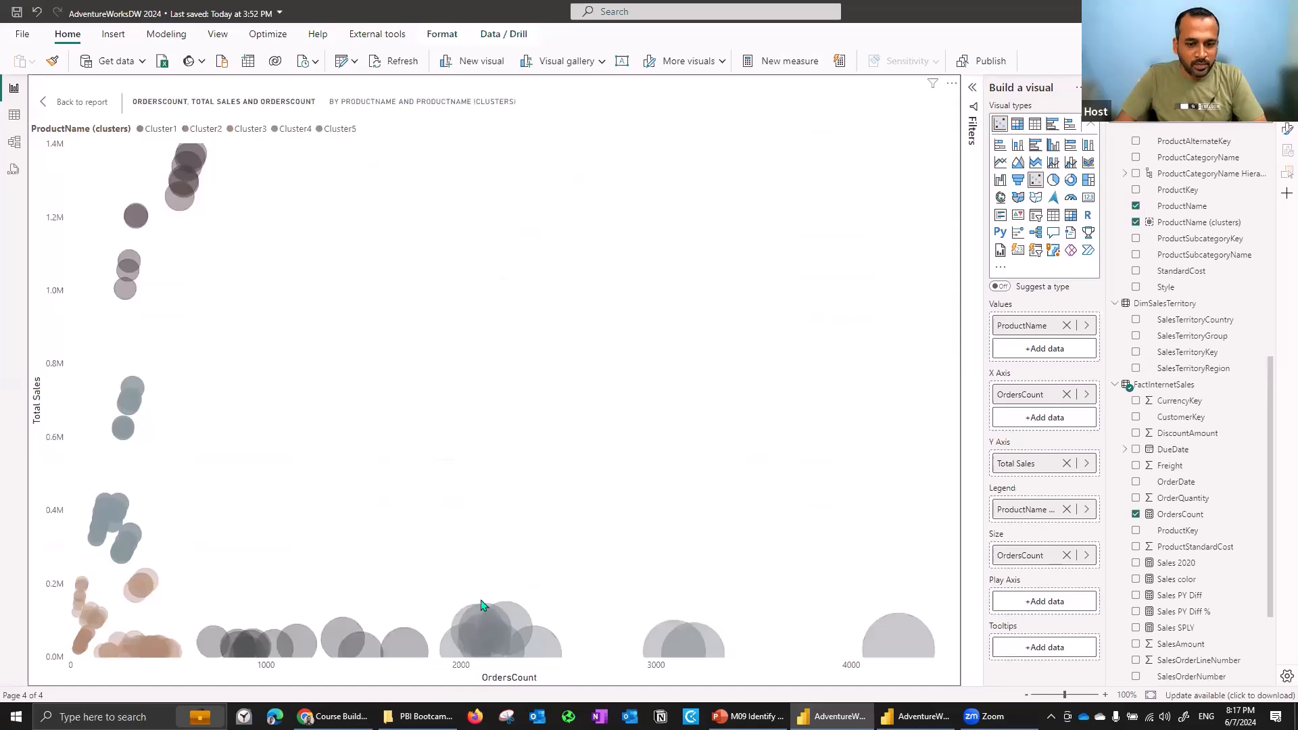
{"action": "left_click", "coordinate": [11, 118]}
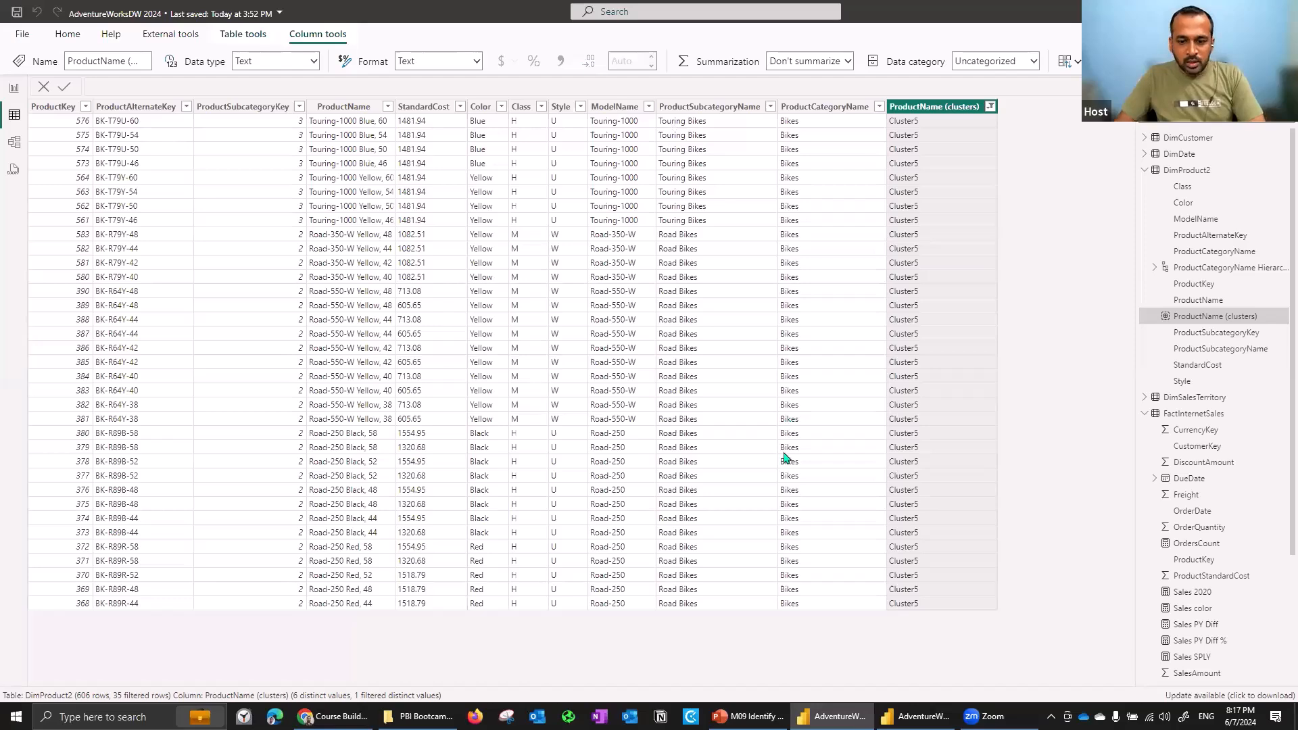
- Switch to the PowerPoint slides and advance to the Using the Analyze Feature slide
{"action": "key", "text": "alt+Tab"}
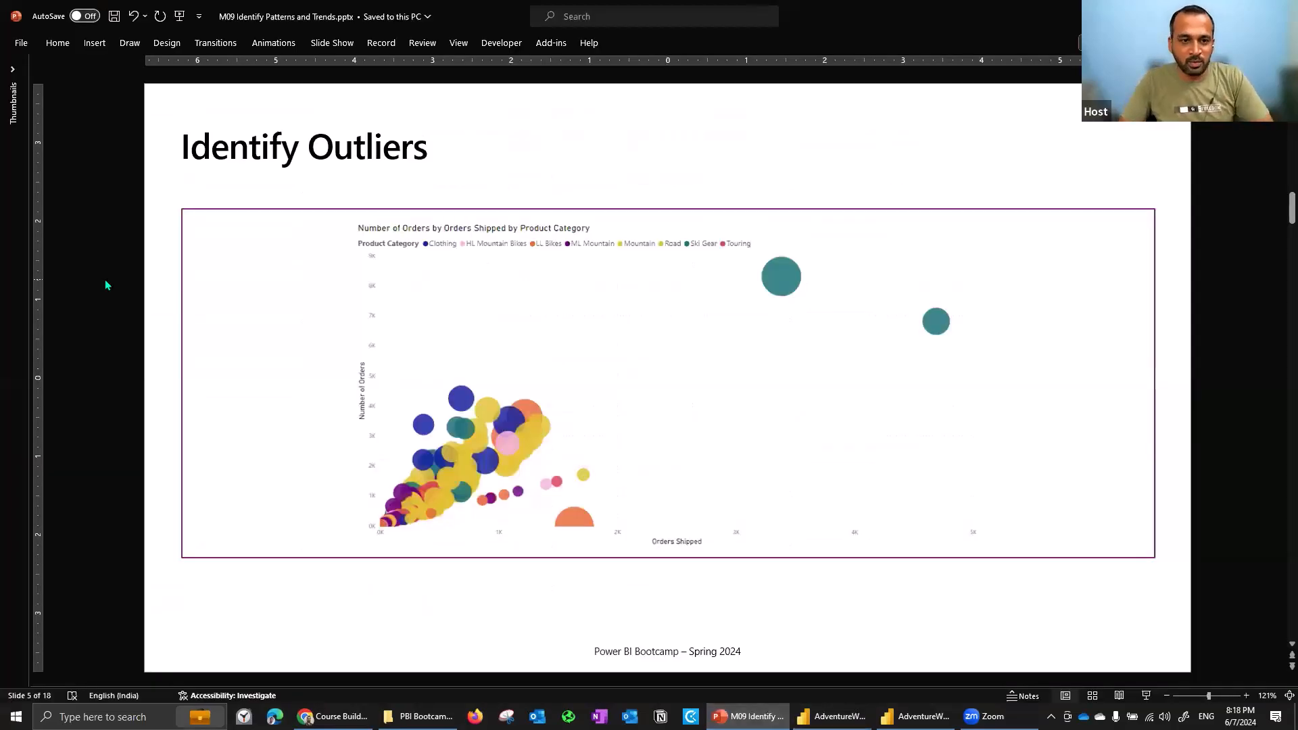
{"action": "key", "text": "Page_Down"}
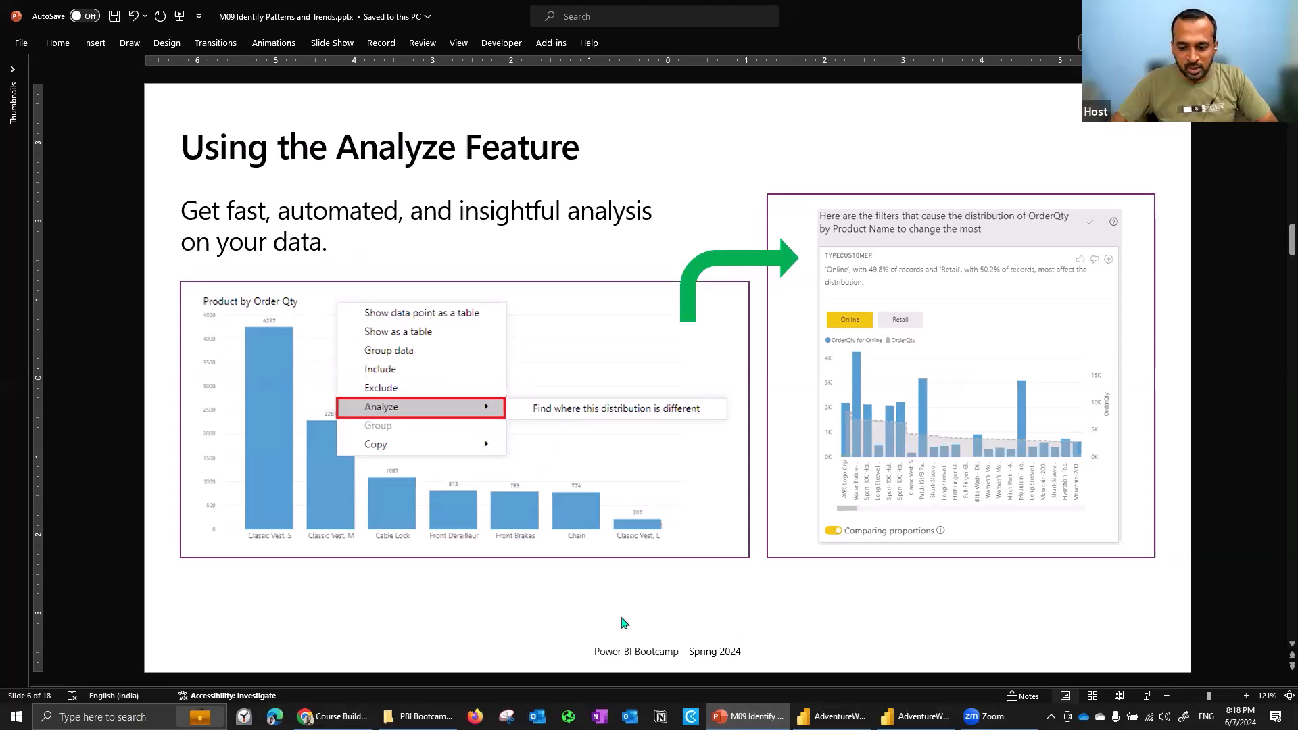
- Return to the Power BI report view and leave focus mode
{"action": "left_click", "coordinate": [838, 717]}
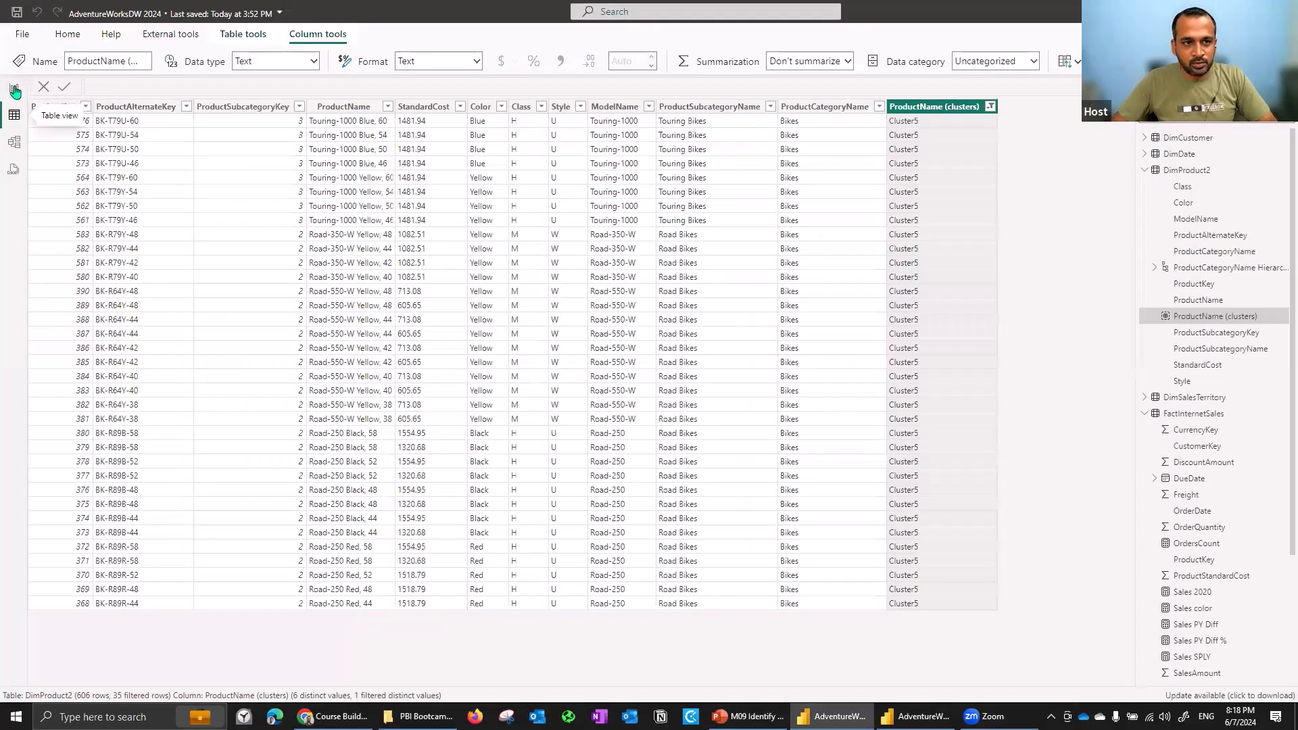
{"action": "left_click", "coordinate": [15, 89]}
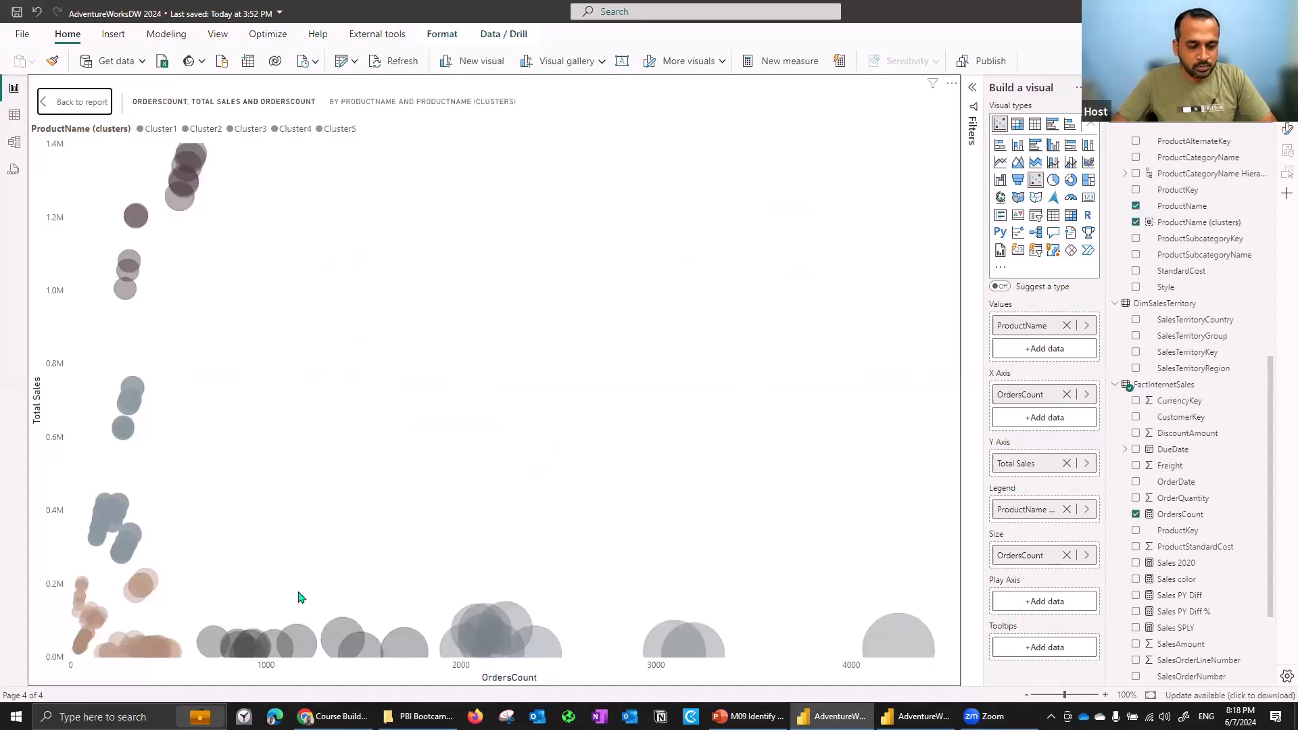
{"action": "key", "text": "Escape"}
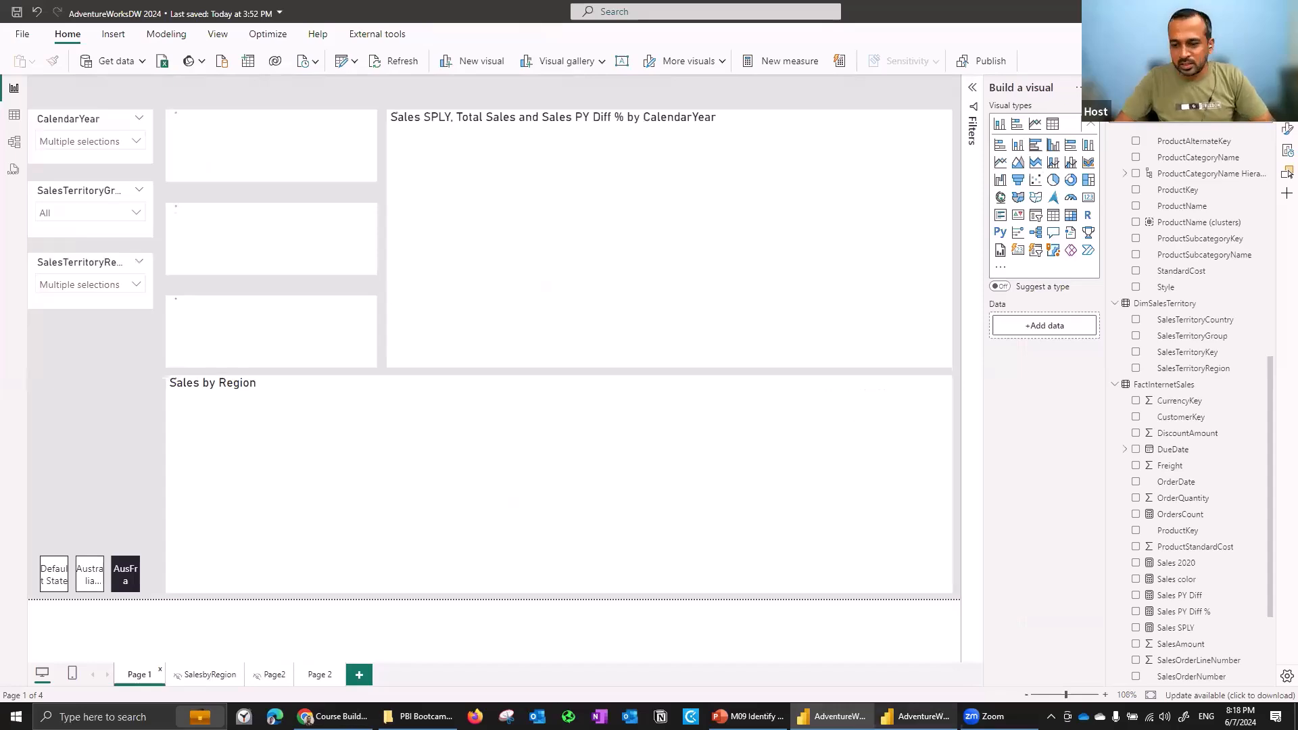
- In the other report, analyze the United States bar with Find where this distribution is different and scroll the results
{"action": "key", "text": "alt+Tab"}
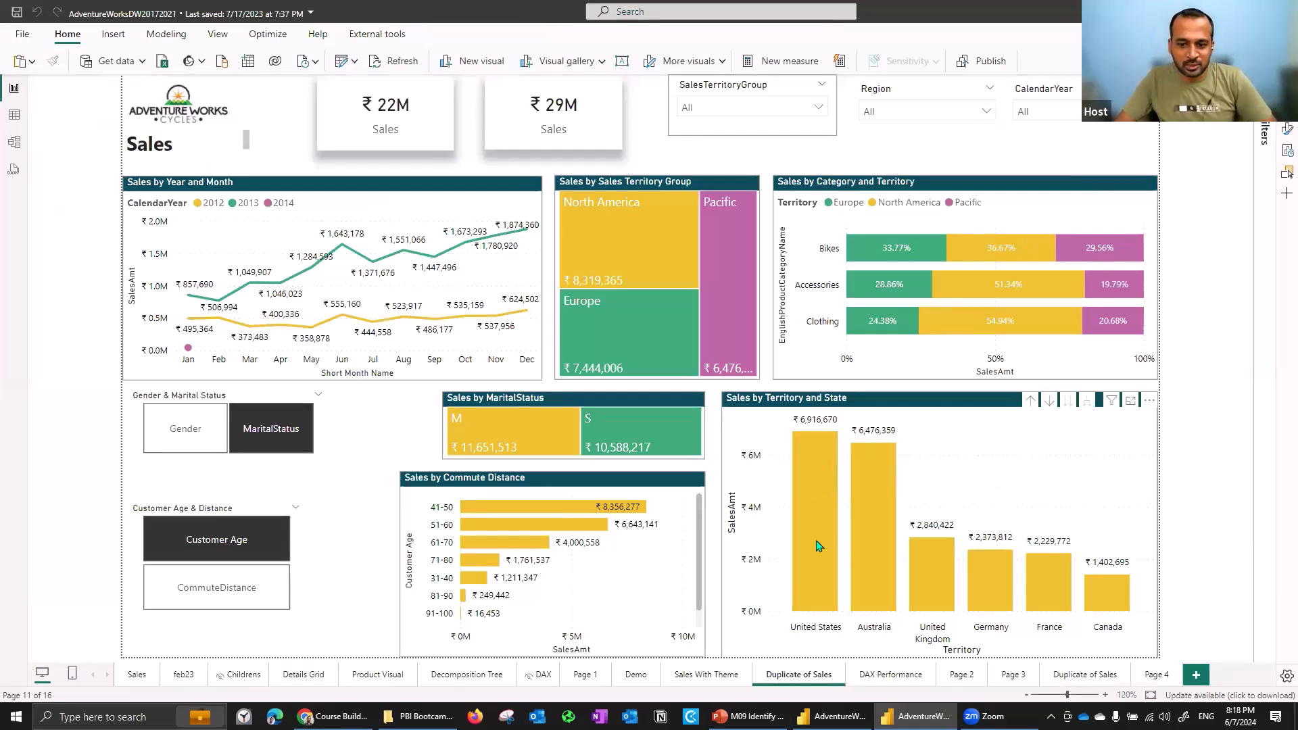
{"action": "right_click", "coordinate": [822, 504]}
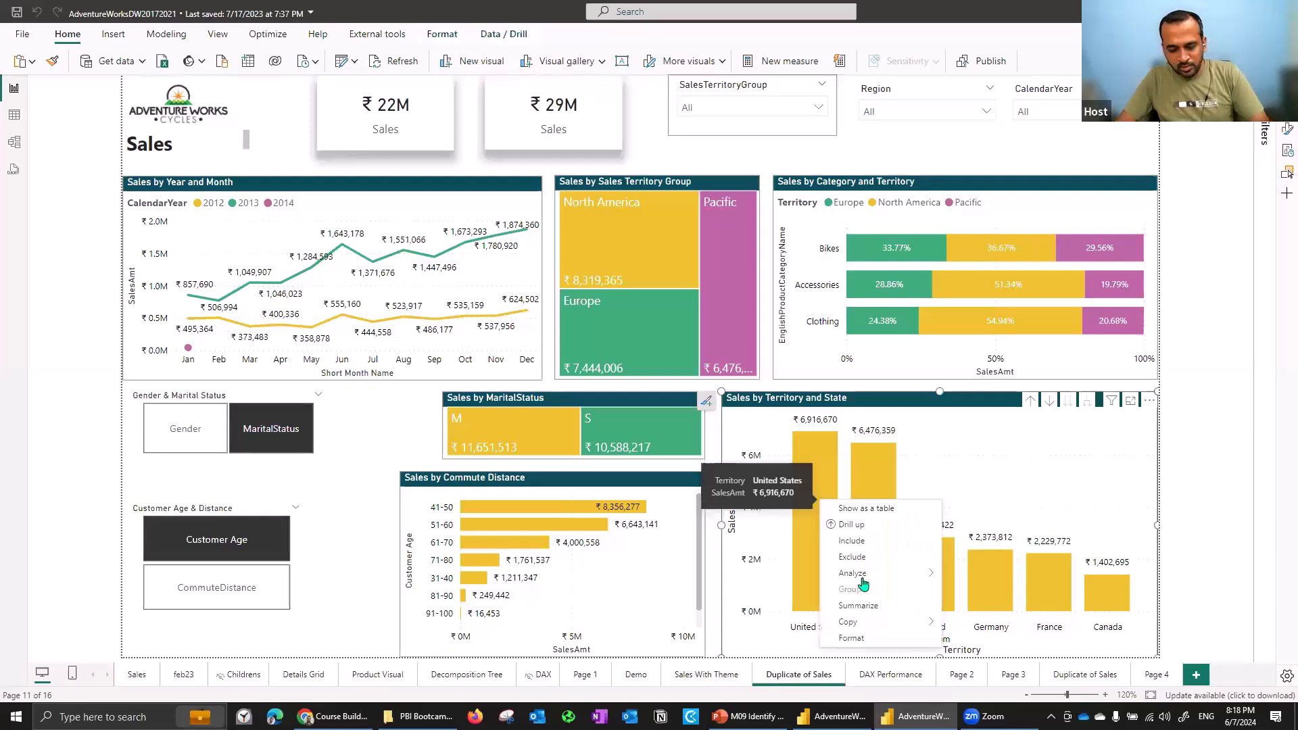
{"action": "mouse_move", "coordinate": [869, 580]}
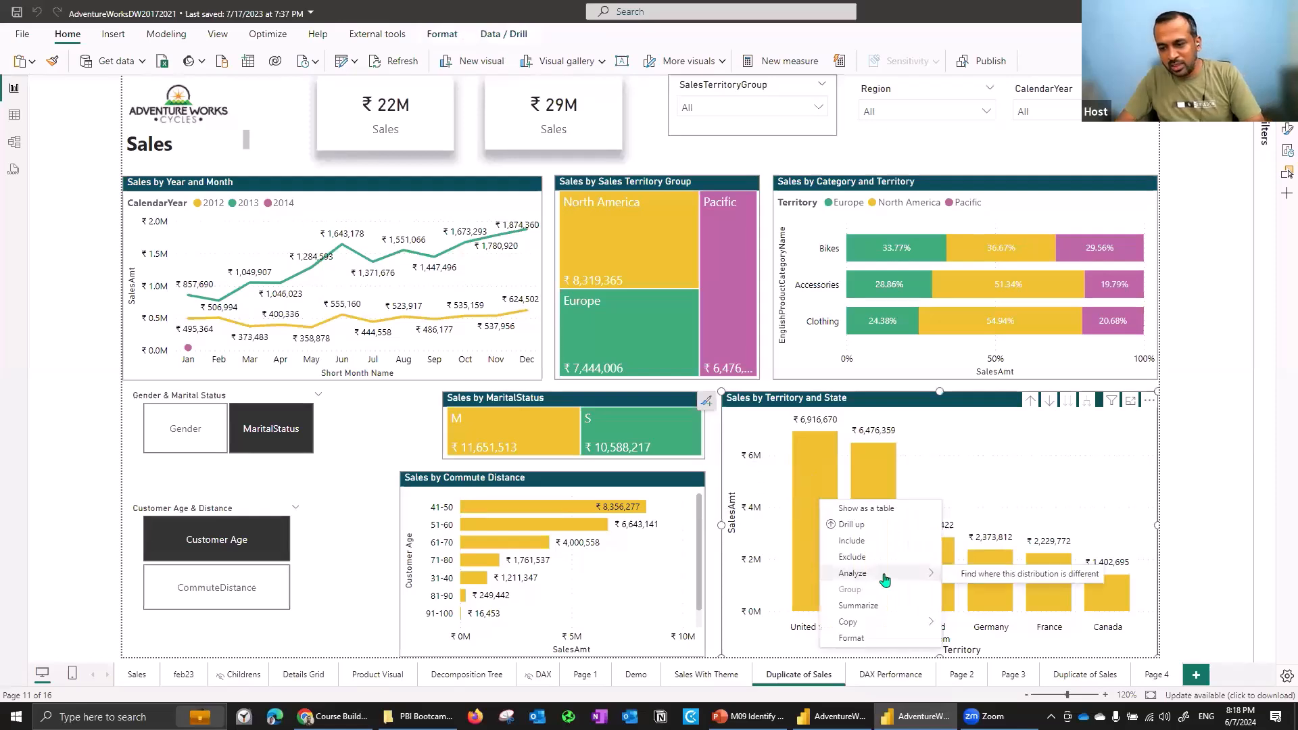
{"action": "left_click", "coordinate": [1053, 576]}
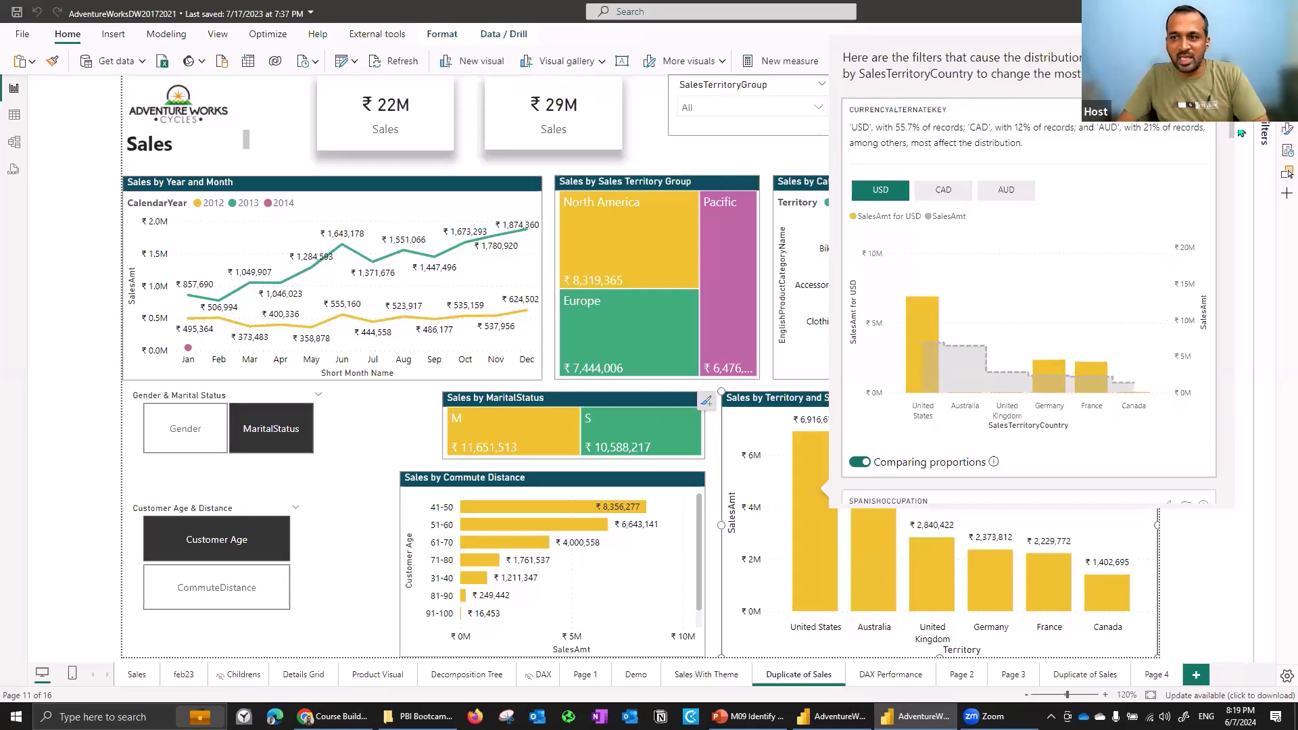
{"action": "left_click_drag", "start_coordinate": [1232, 132], "coordinate": [1232, 153]}
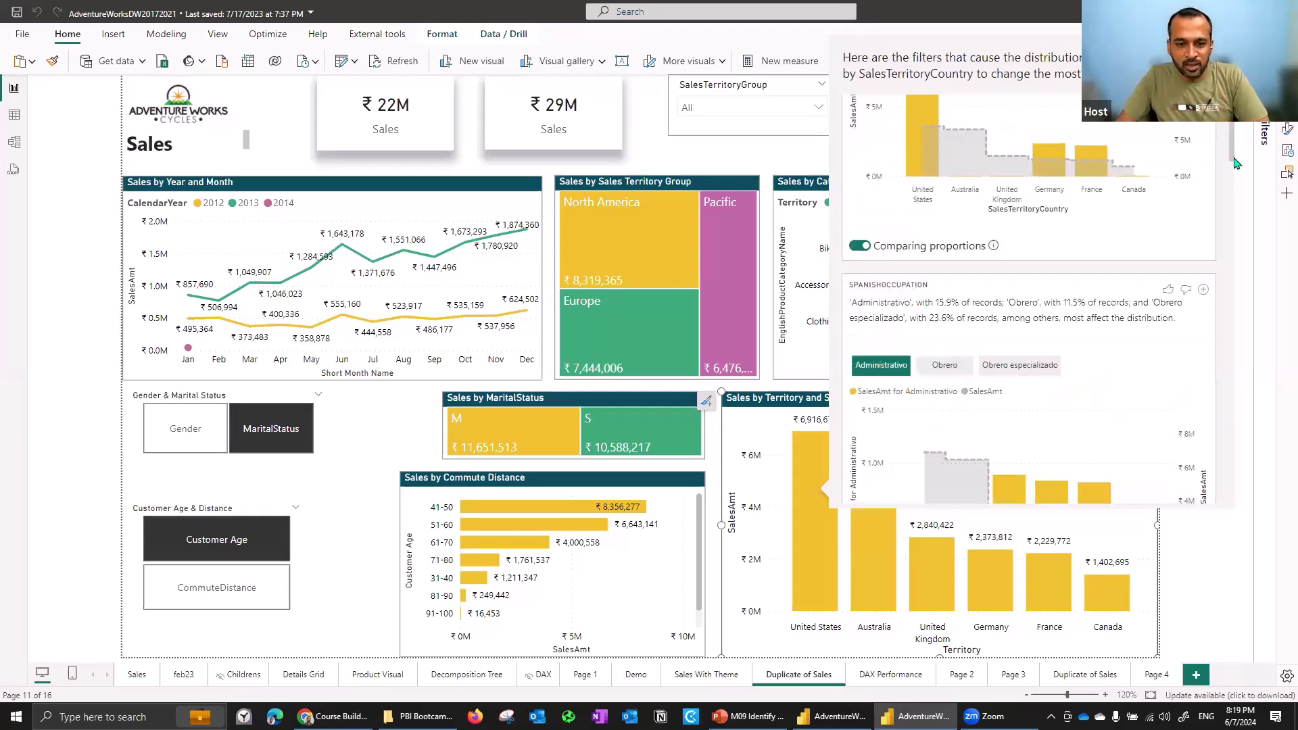
- Scroll through the distribution analysis results, reviewing the occupation breakdown charts by sales territory country
{"action": "scroll", "coordinate": [1234, 162], "scroll_direction": "down", "scroll_amount": 2}
{"action": "scroll", "coordinate": [1237, 166], "scroll_direction": "down", "scroll_amount": 1}
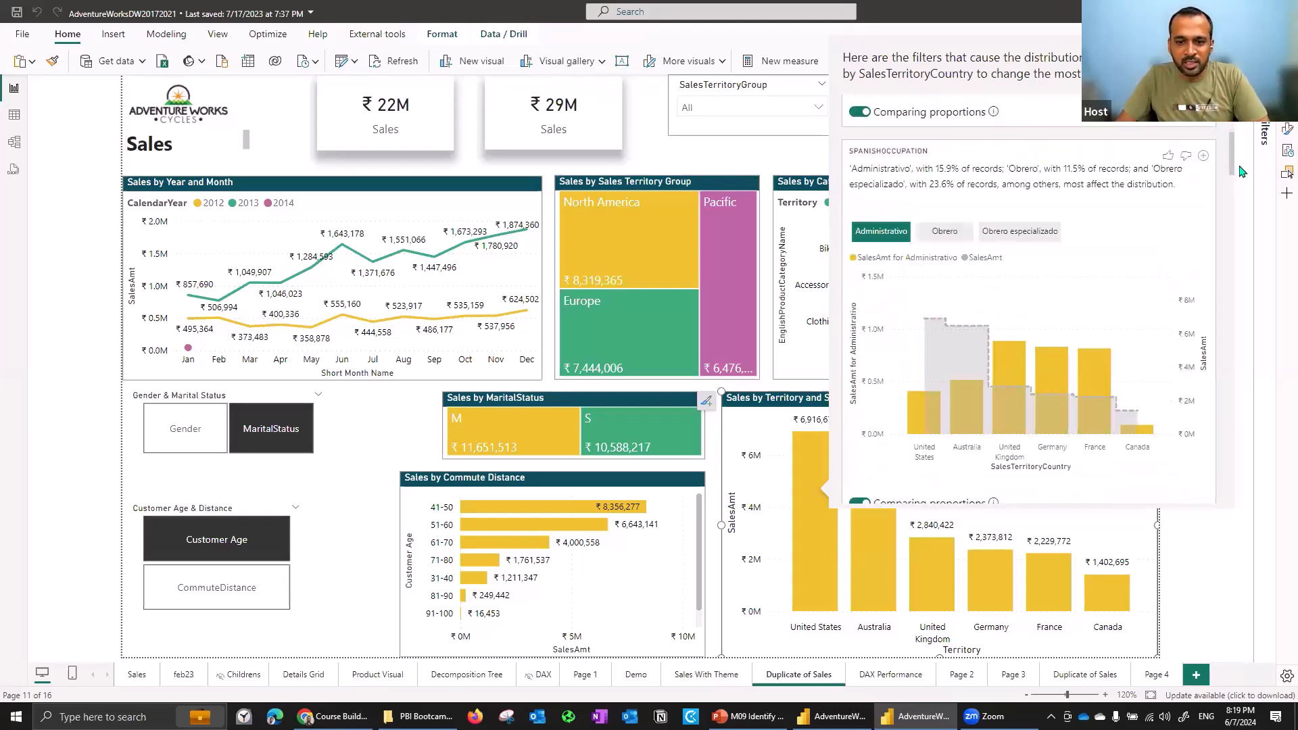
{"action": "scroll", "coordinate": [1241, 173], "scroll_direction": "down", "scroll_amount": 2}
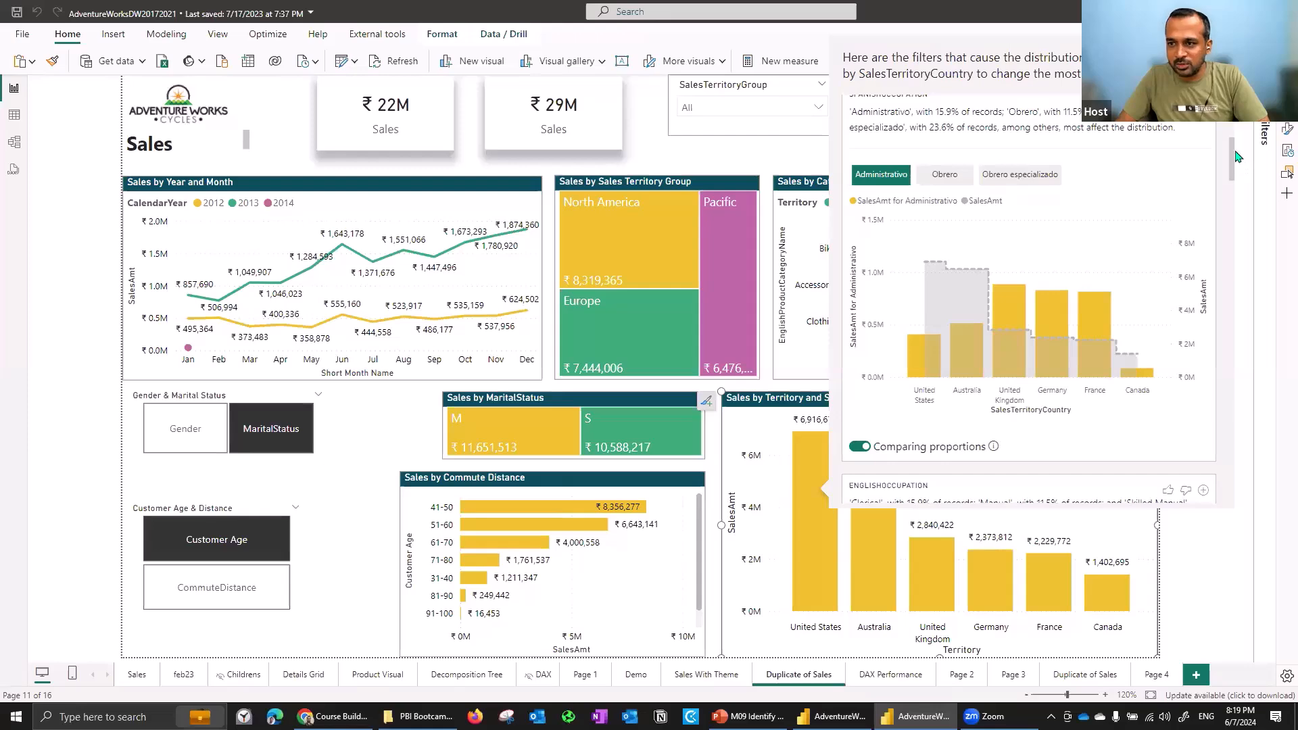
{"action": "scroll", "coordinate": [1235, 175], "scroll_direction": "down", "scroll_amount": 5}
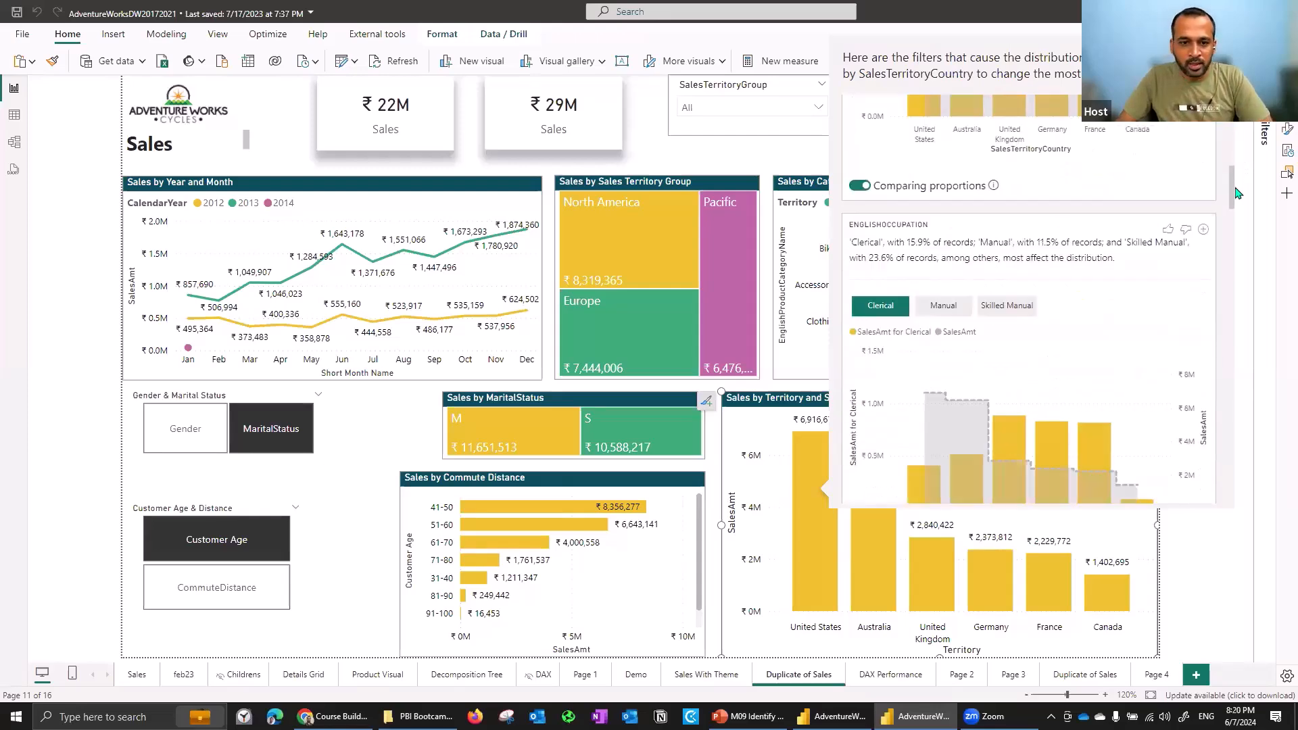
{"action": "scroll", "coordinate": [1237, 194], "scroll_direction": "down", "scroll_amount": 2}
{"action": "scroll", "coordinate": [1185, 201], "scroll_direction": "down", "scroll_amount": 1}
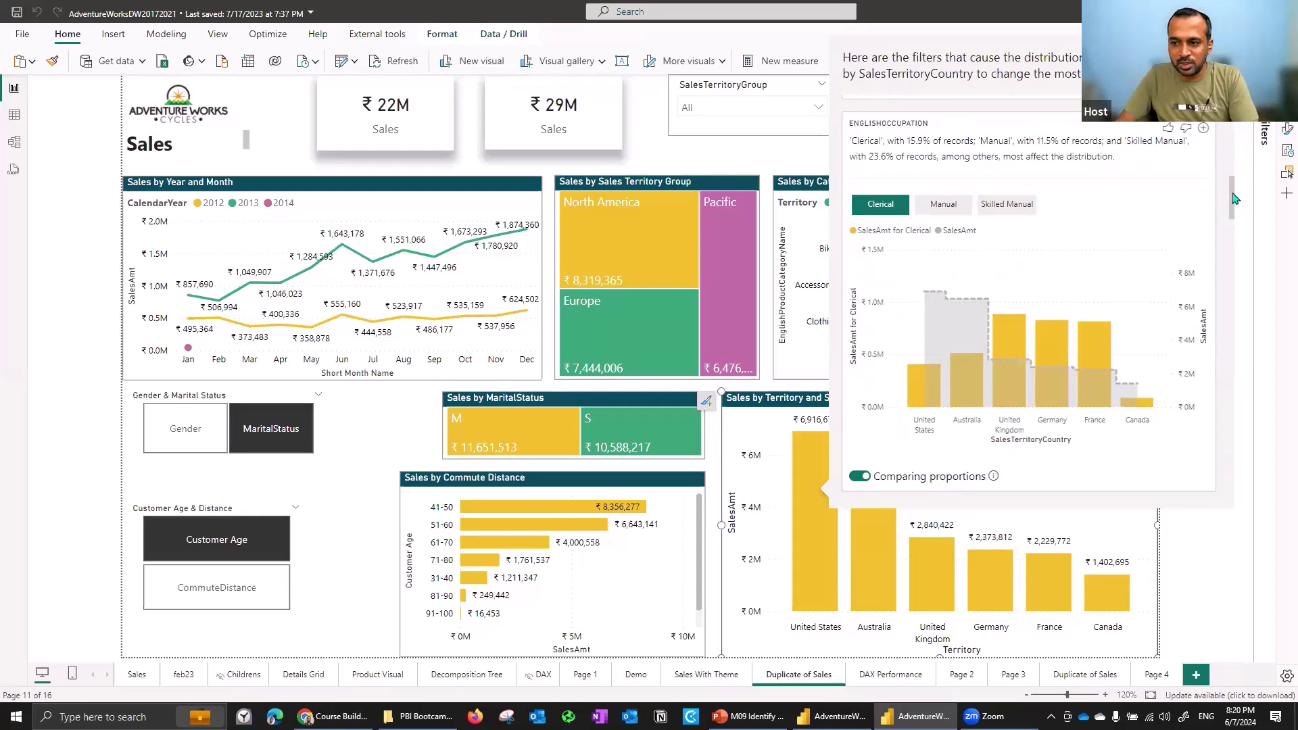
{"action": "scroll", "coordinate": [1238, 206], "scroll_direction": "down", "scroll_amount": 1}
{"action": "scroll", "coordinate": [901, 192], "scroll_direction": "down", "scroll_amount": 1}
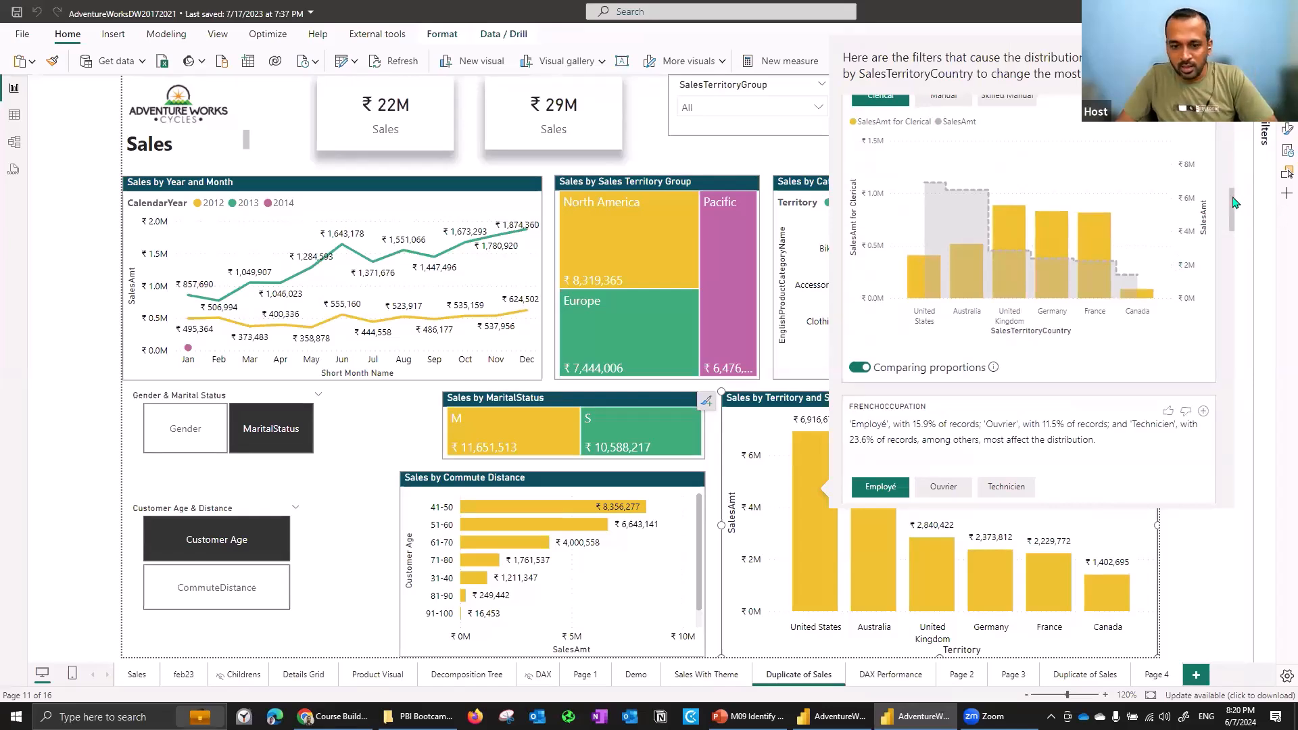
{"action": "scroll", "coordinate": [1236, 213], "scroll_direction": "down", "scroll_amount": 1}
{"action": "left_click_drag", "start_coordinate": [1234, 217], "coordinate": [1252, 409]}
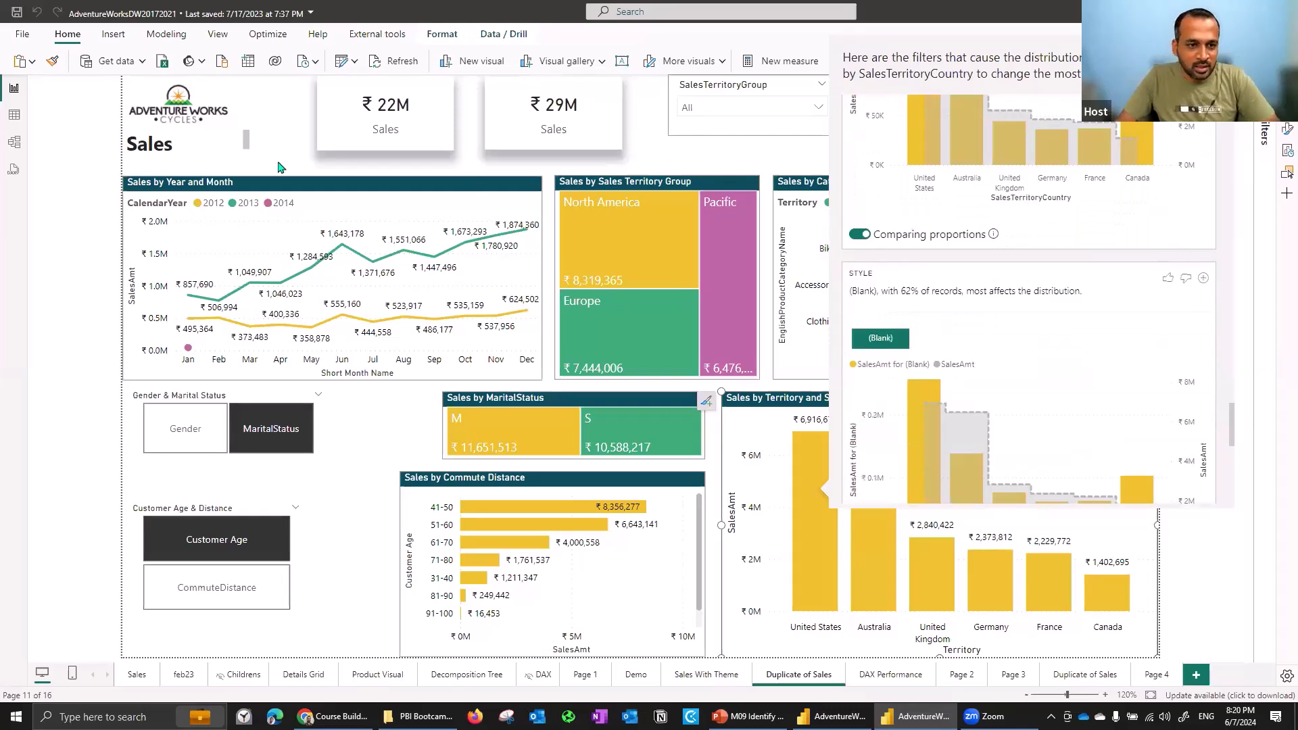
- Close the analysis and run Explain the increase on the June point of the Sales by Year and Month chart
{"action": "left_click", "coordinate": [337, 248]}
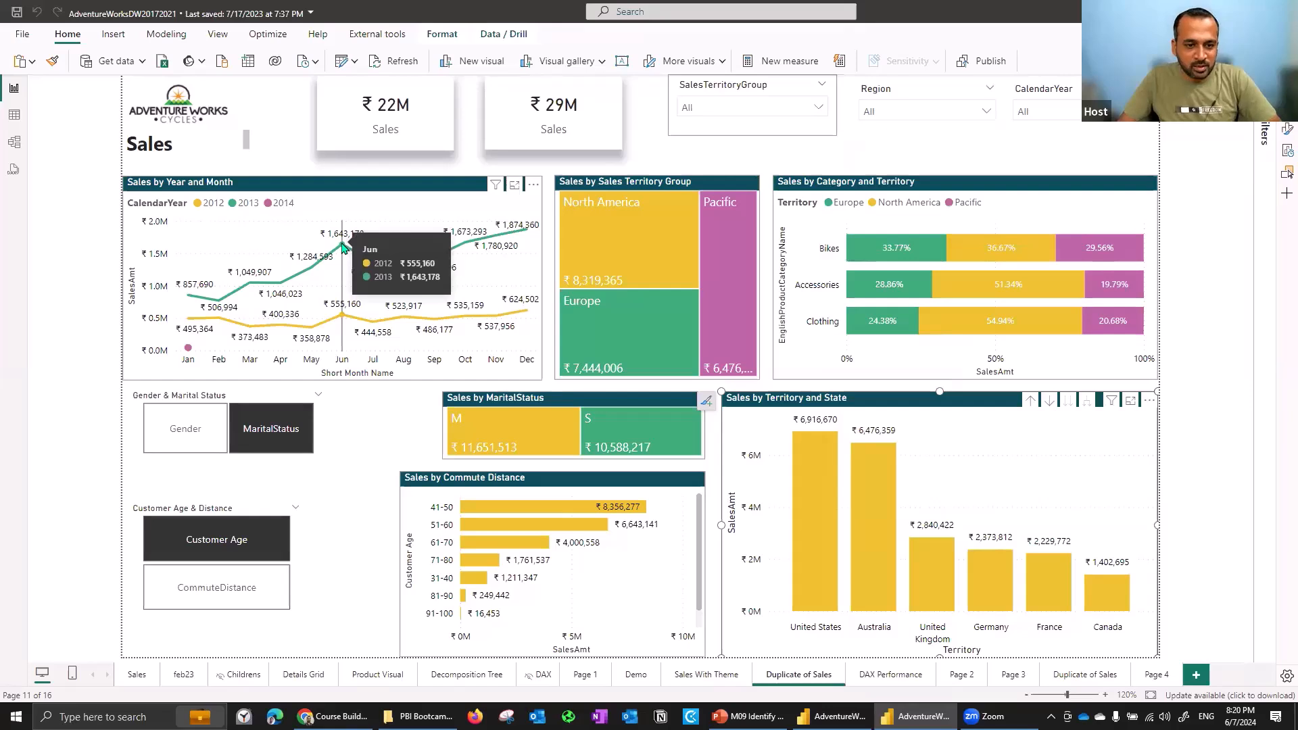
{"action": "right_click", "coordinate": [343, 246]}
{"action": "mouse_move", "coordinate": [453, 301]}
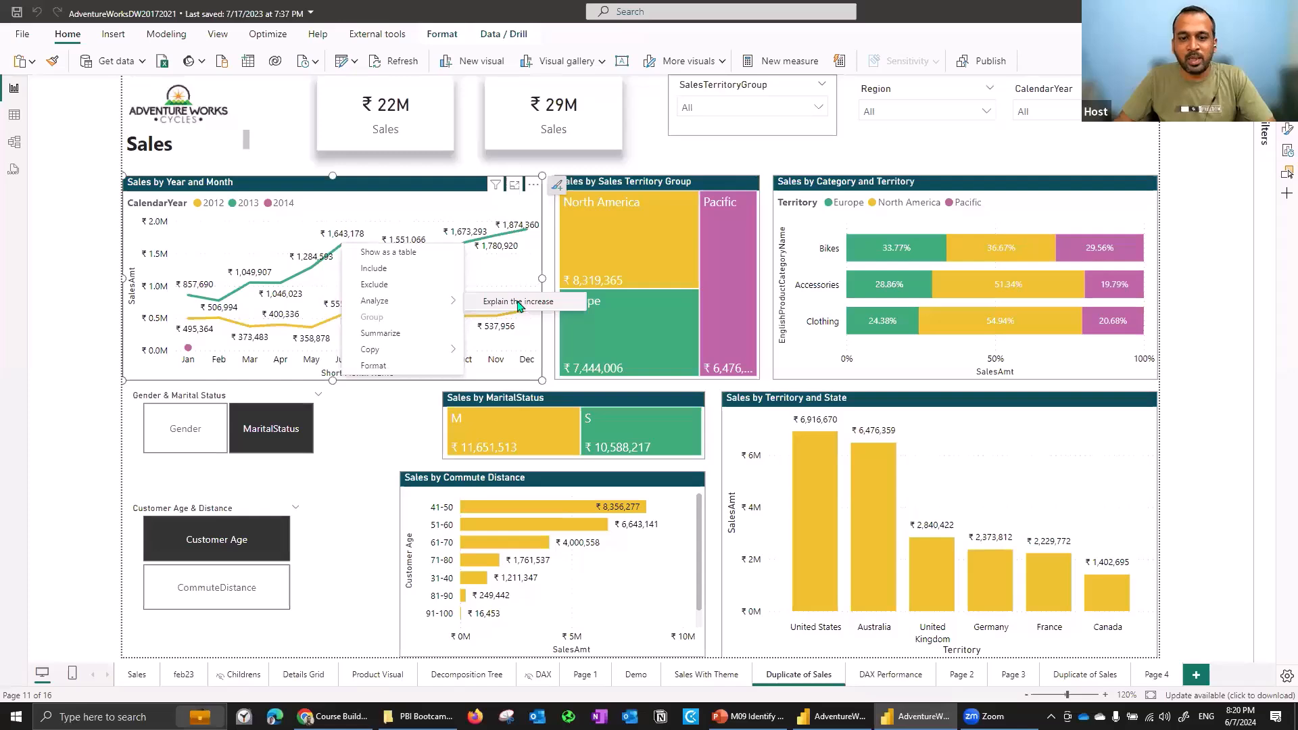
{"action": "left_click", "coordinate": [518, 306]}
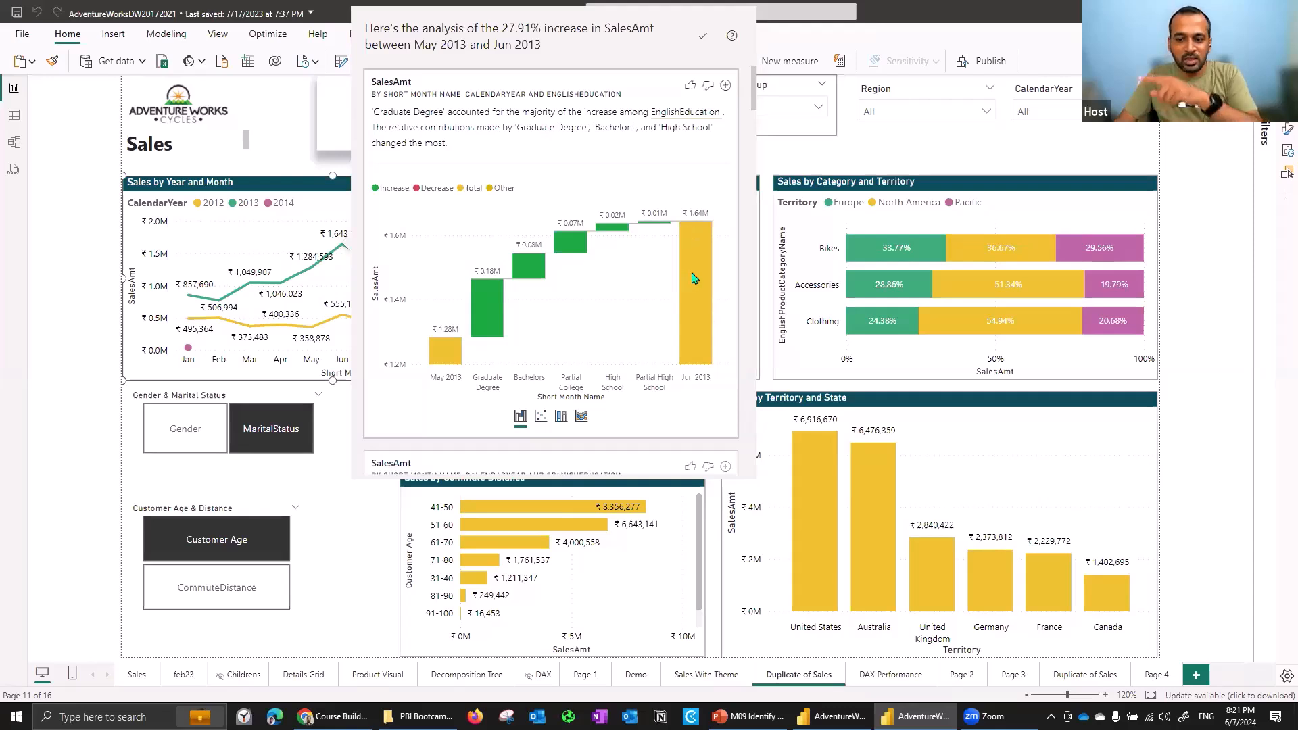
- Switch the education explanation between scatter, 100% stacked column and ribbon views, then add its waterfall chart to the report
{"action": "mouse_move", "coordinate": [693, 272]}
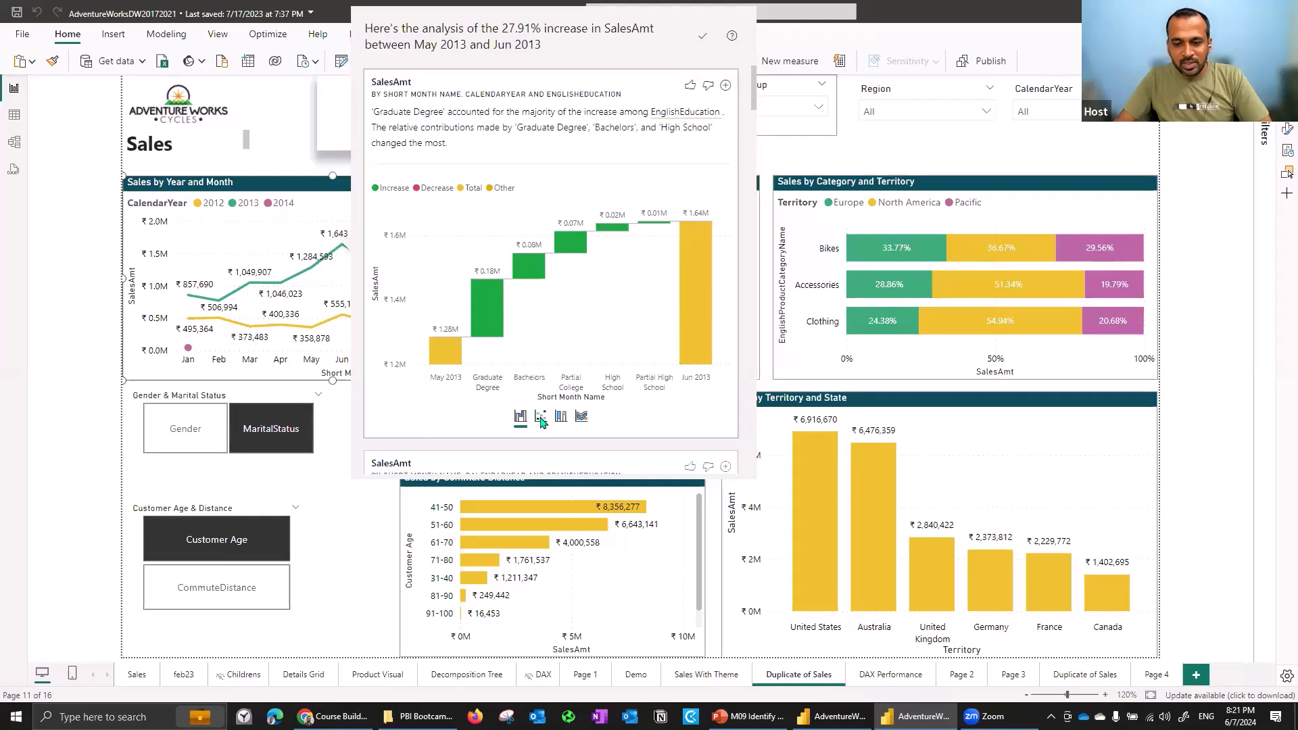
{"action": "left_click", "coordinate": [540, 417]}
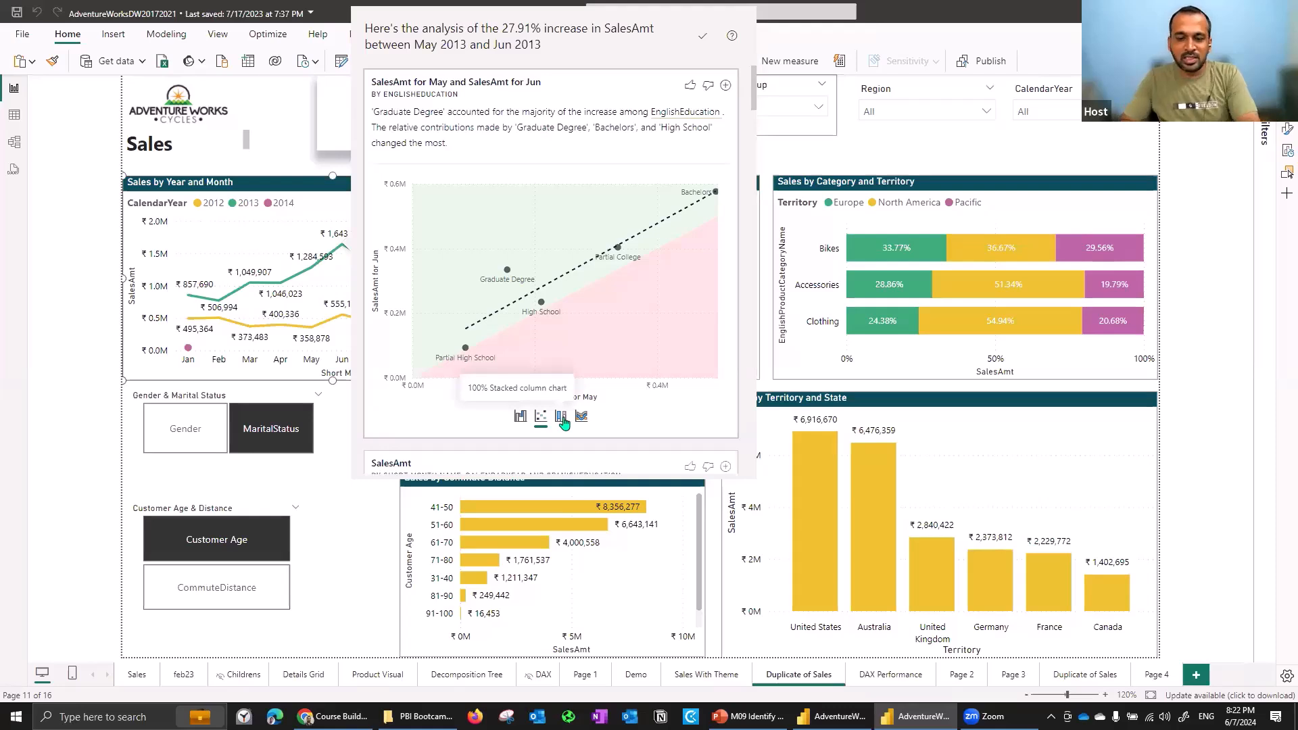
{"action": "left_click", "coordinate": [562, 418]}
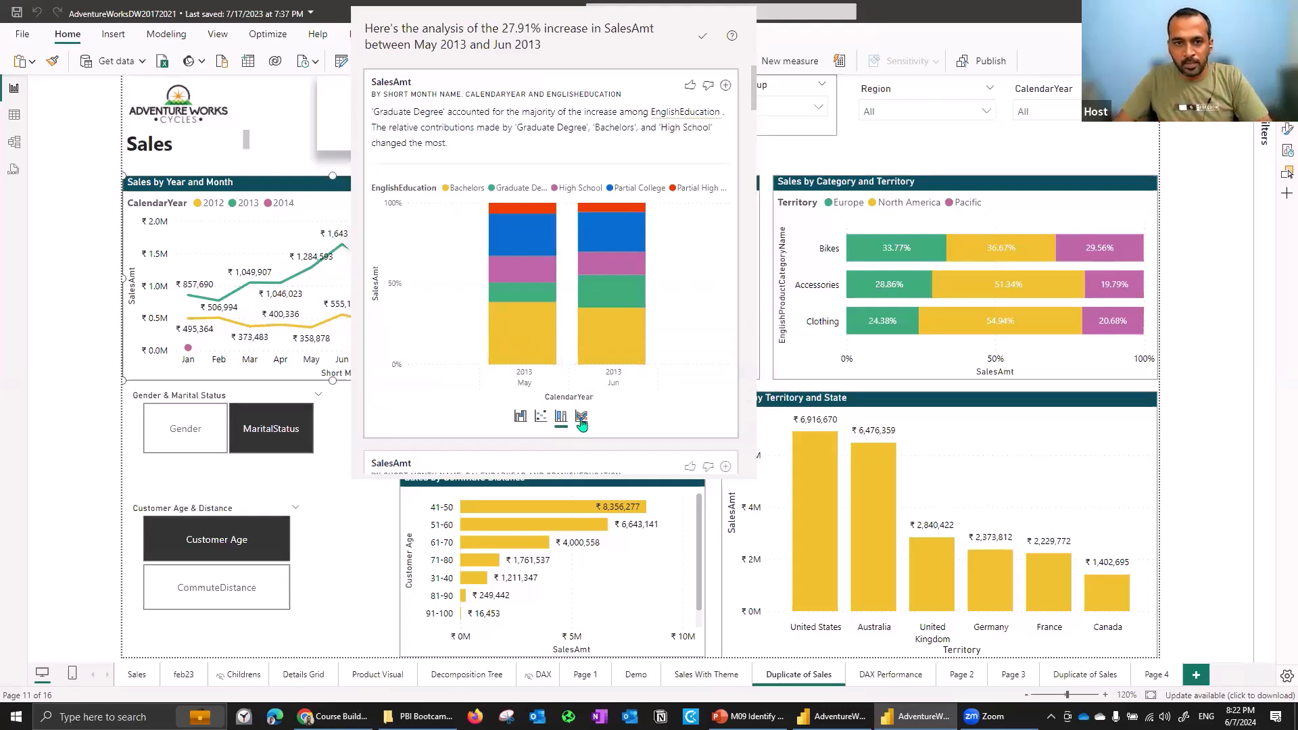
{"action": "left_click", "coordinate": [581, 419]}
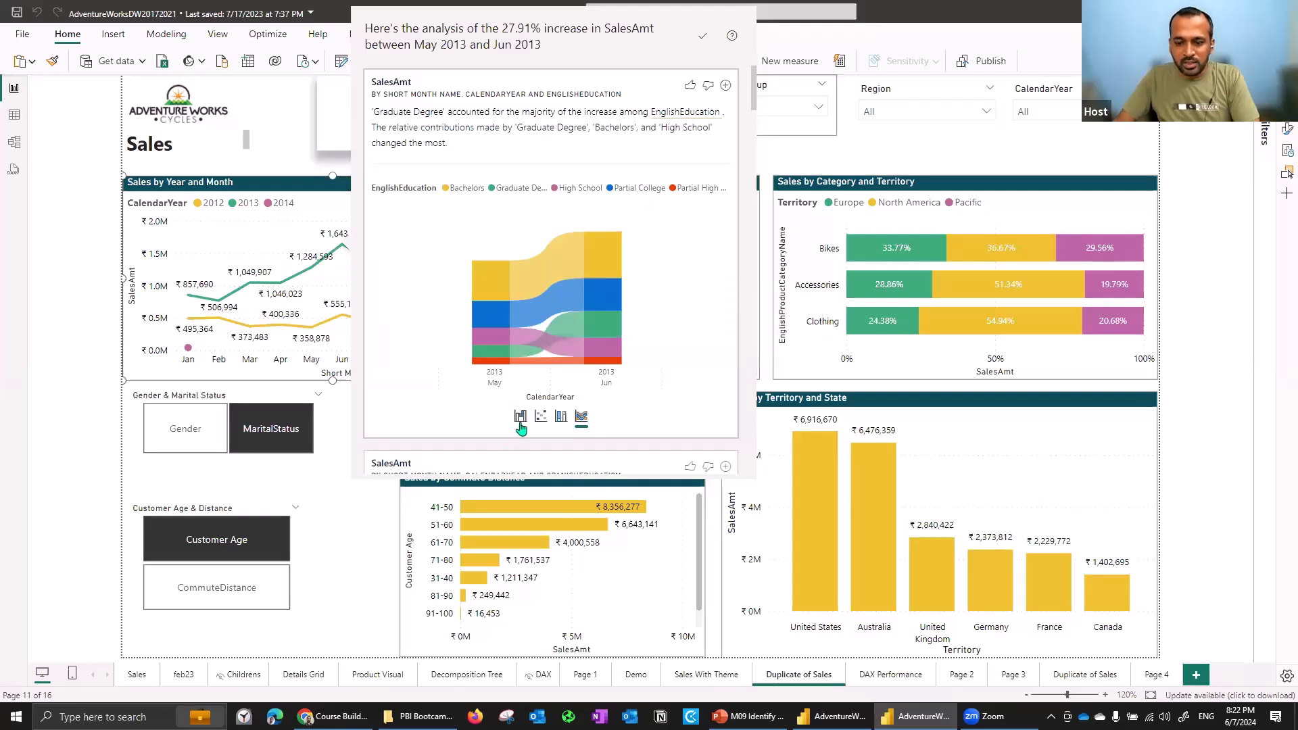
{"action": "left_click", "coordinate": [520, 417]}
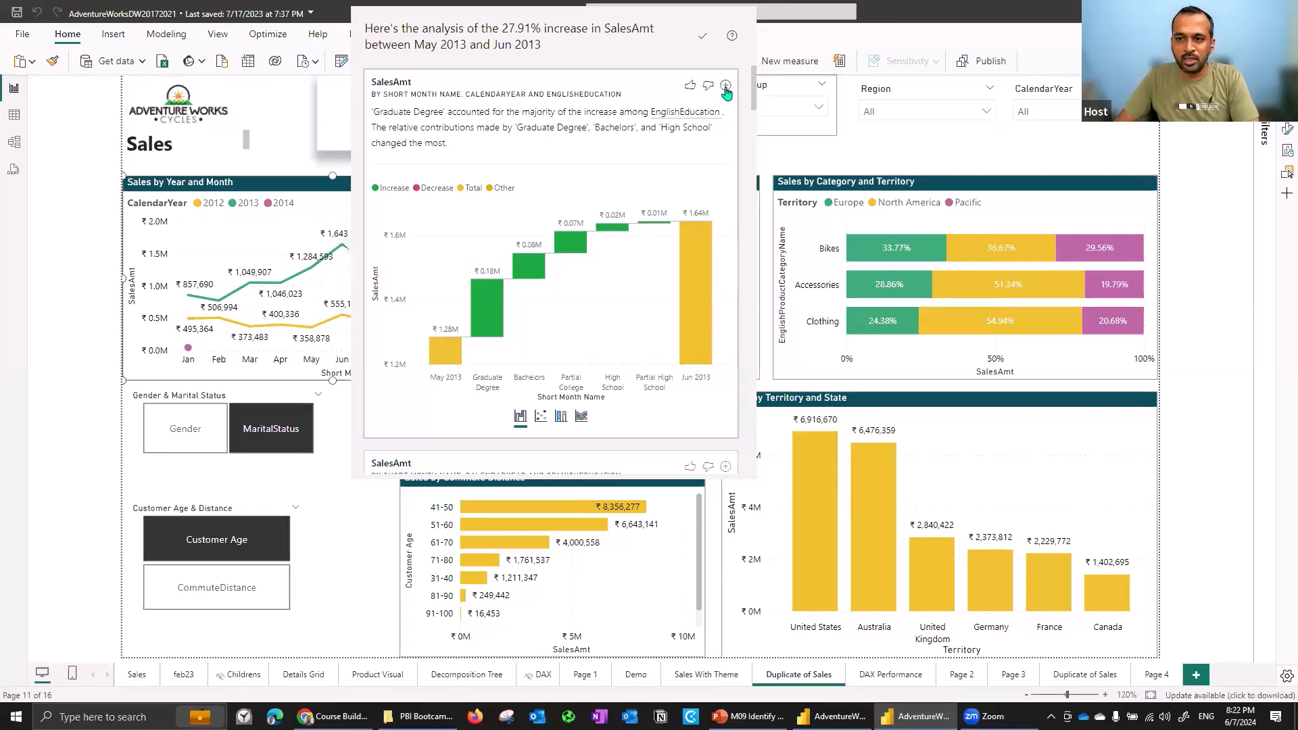
{"action": "left_click", "coordinate": [723, 87]}
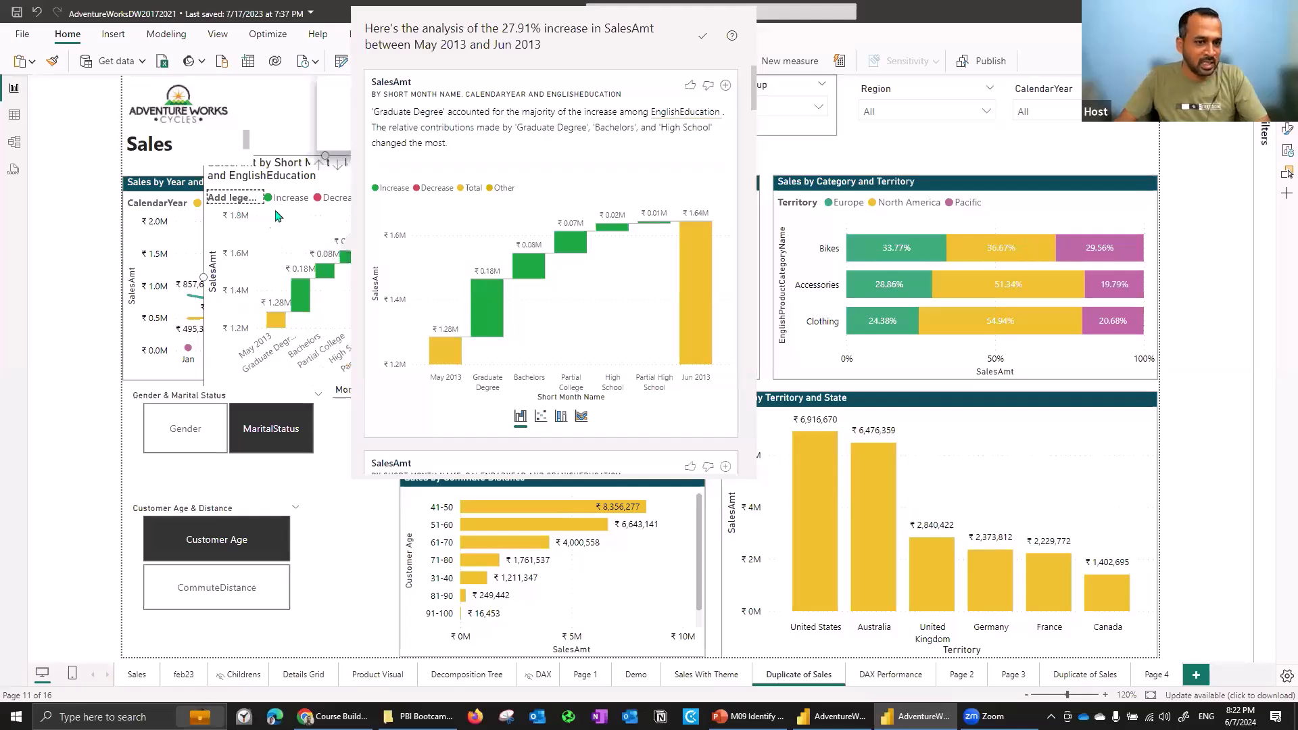
- Scroll through the remaining explanations of the increase broken down by other fields
{"action": "left_click_drag", "start_coordinate": [754, 84], "coordinate": [762, 123]}
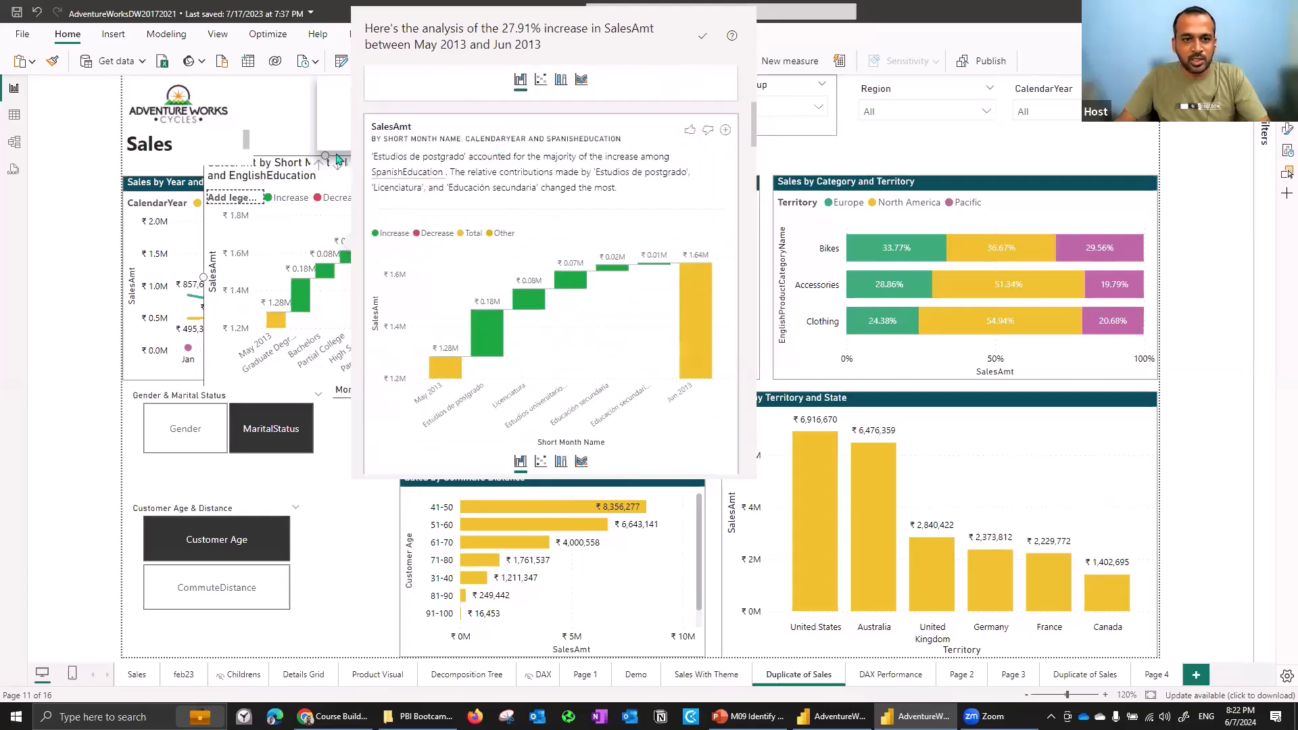
{"action": "scroll", "coordinate": [754, 142], "scroll_direction": "down", "scroll_amount": 4}
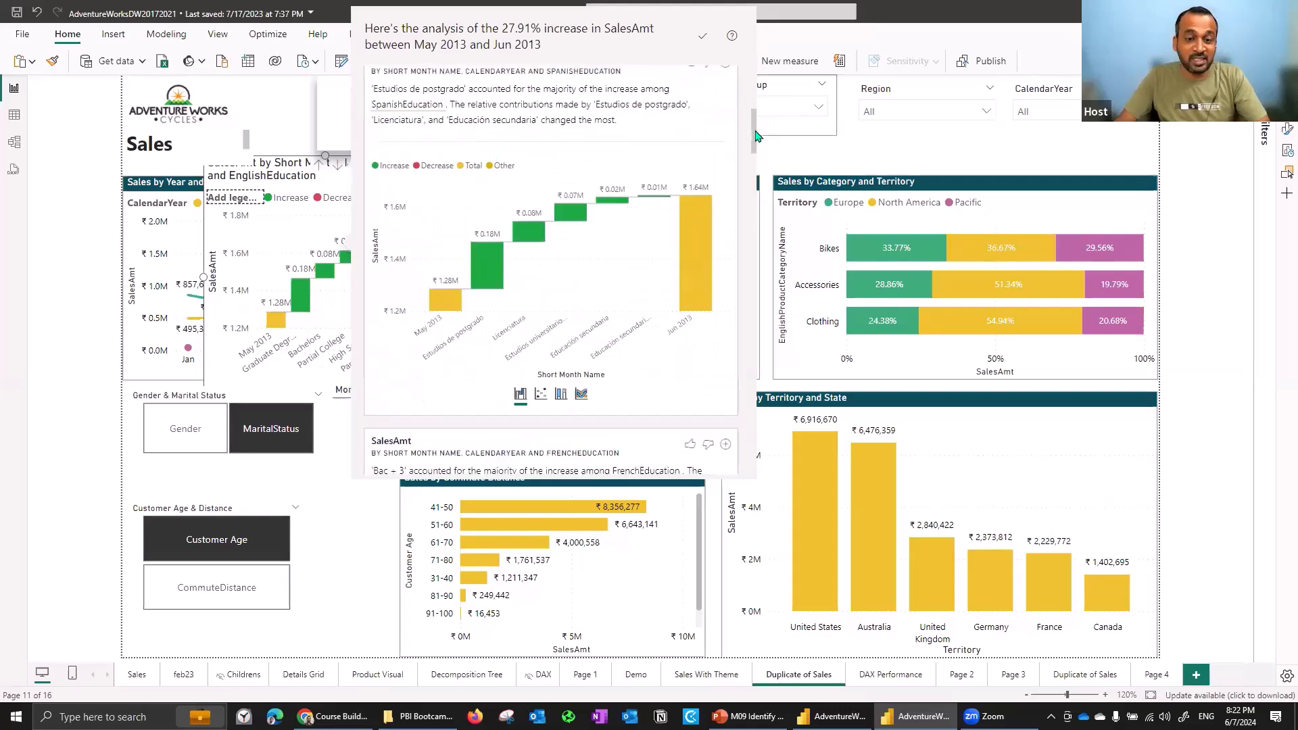
{"action": "scroll", "coordinate": [760, 155], "scroll_direction": "down", "scroll_amount": 2}
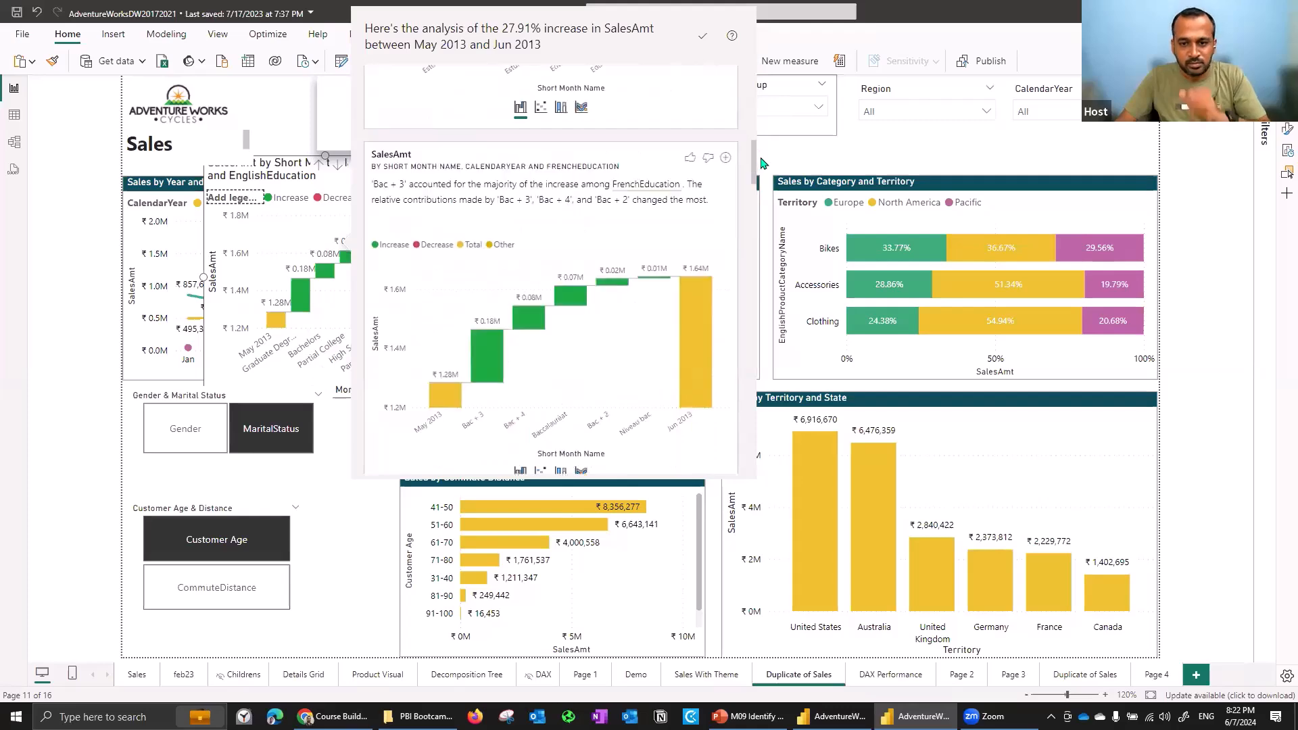
{"action": "scroll", "coordinate": [762, 162], "scroll_direction": "down", "scroll_amount": 1}
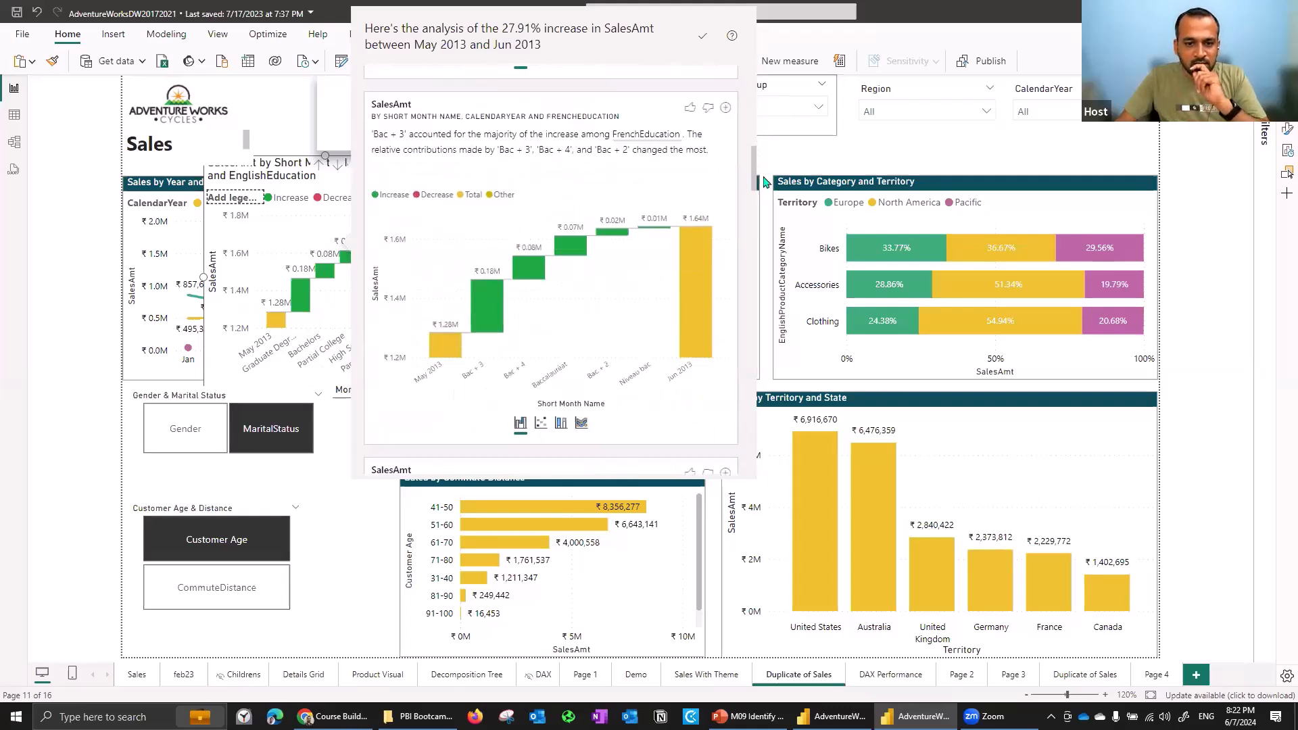
{"action": "scroll", "coordinate": [764, 195], "scroll_direction": "down", "scroll_amount": 3}
{"action": "scroll", "coordinate": [763, 196], "scroll_direction": "down", "scroll_amount": 1}
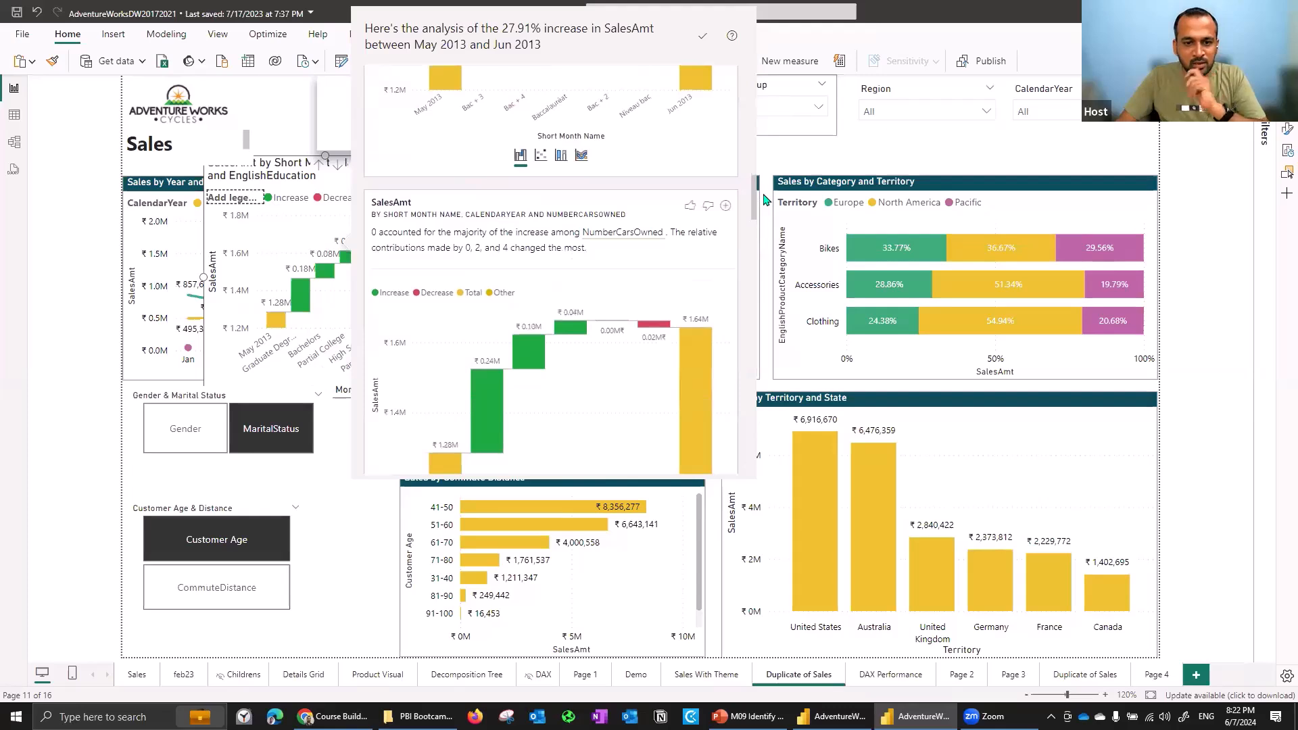
{"action": "scroll", "coordinate": [765, 200], "scroll_direction": "down", "scroll_amount": 1}
{"action": "scroll", "coordinate": [767, 205], "scroll_direction": "down", "scroll_amount": 1}
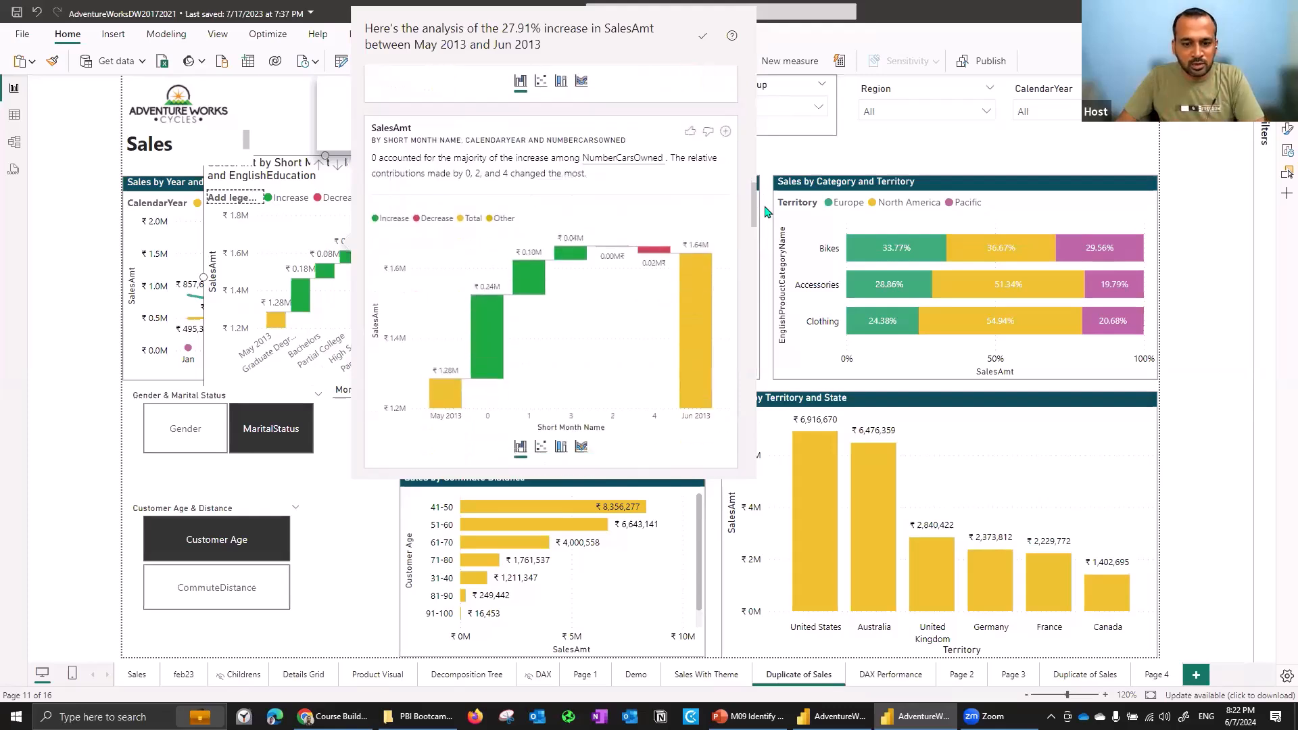
{"action": "scroll", "coordinate": [767, 212], "scroll_direction": "down", "scroll_amount": 1}
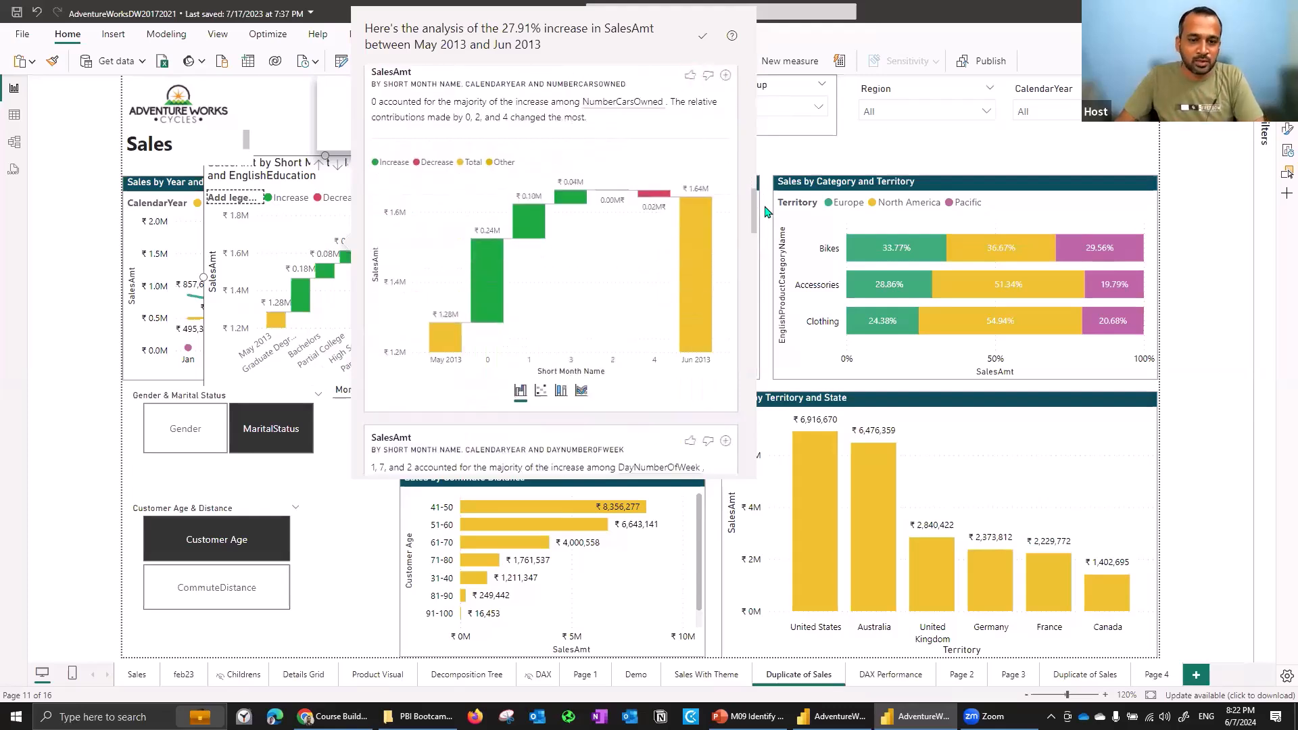
{"action": "scroll", "coordinate": [471, 303], "scroll_direction": "up", "scroll_amount": 1}
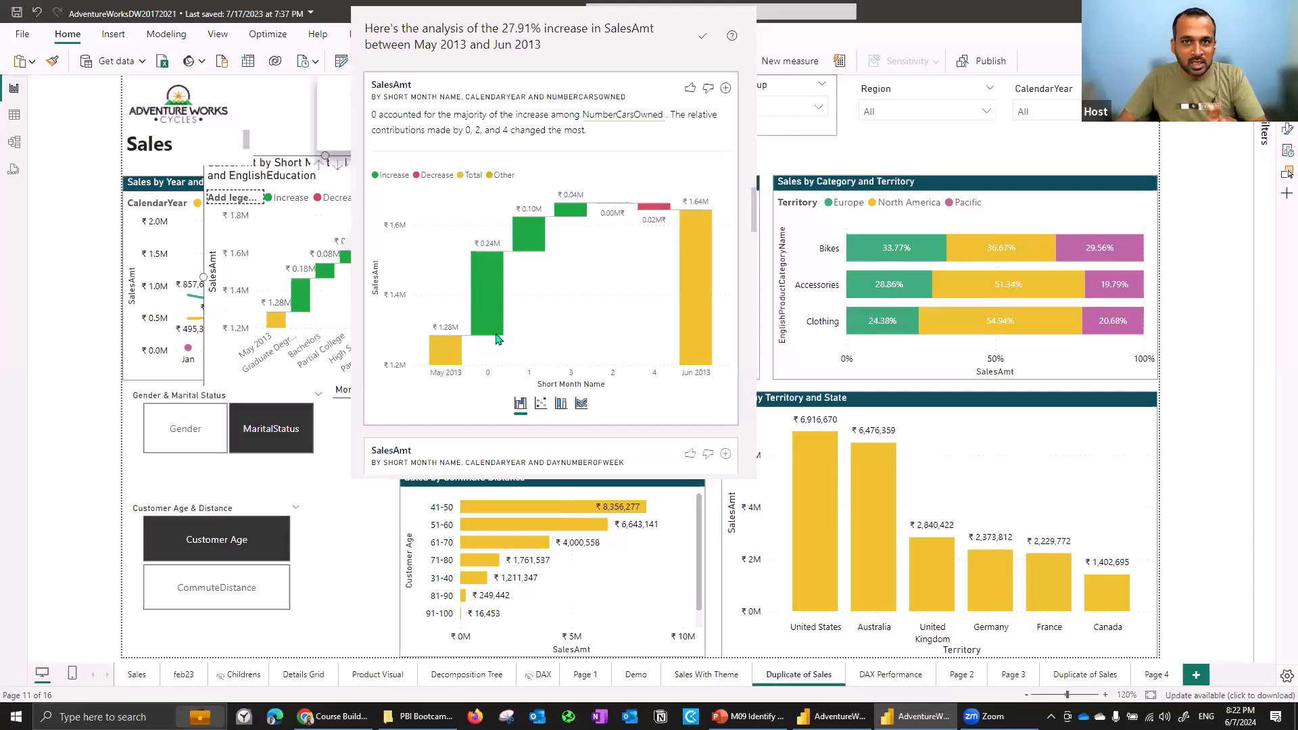
{"action": "mouse_move", "coordinate": [496, 338]}
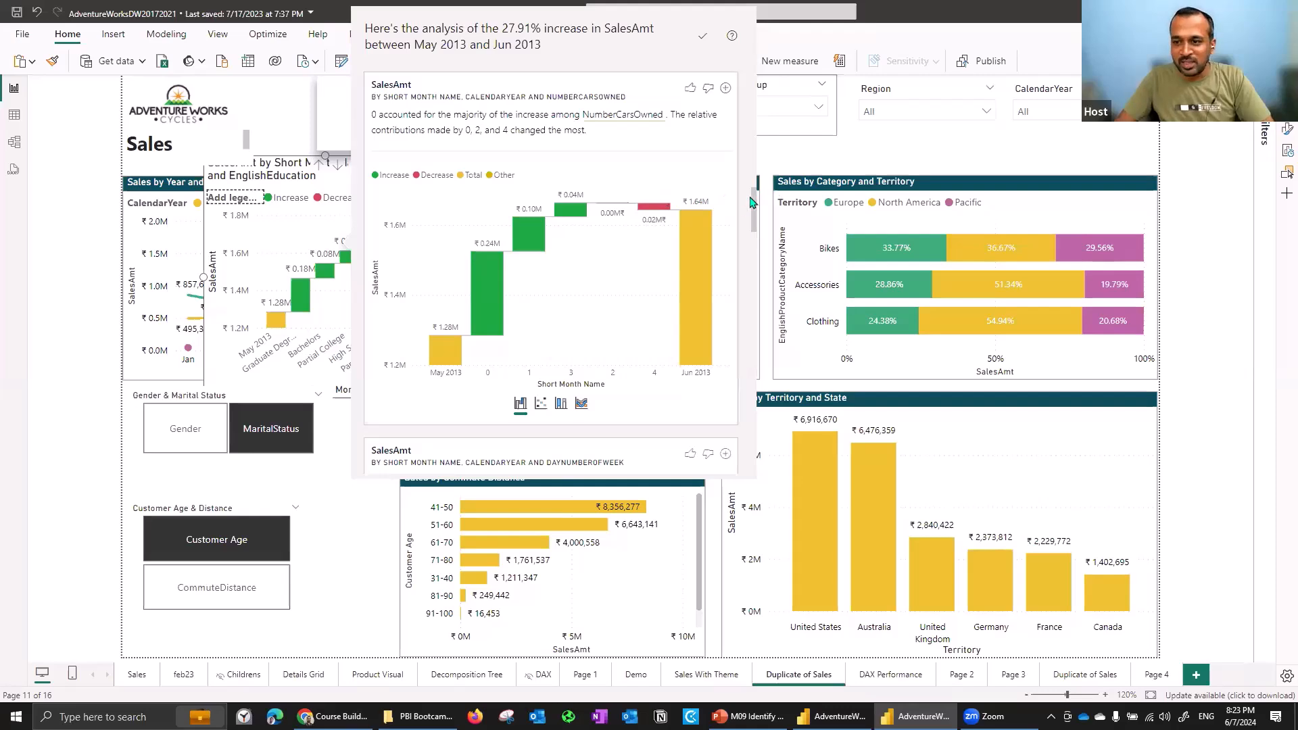
{"action": "left_click_drag", "start_coordinate": [756, 209], "coordinate": [758, 246]}
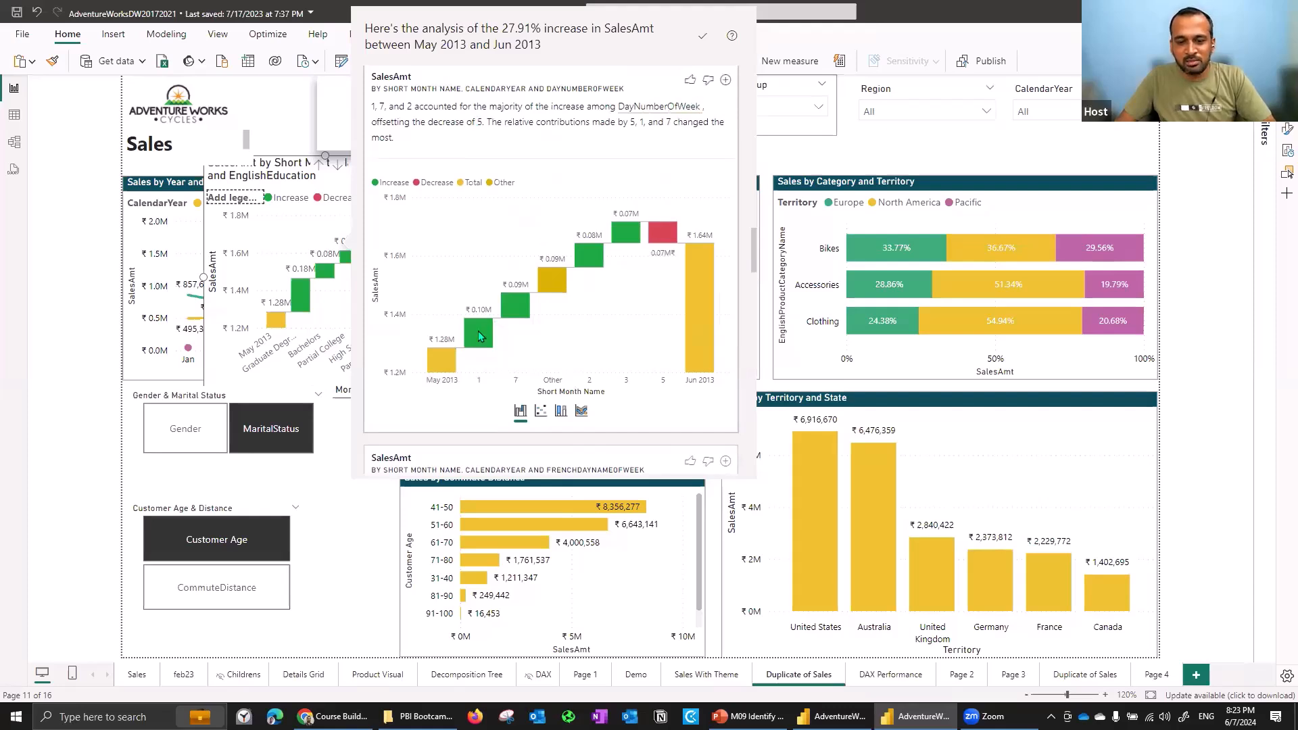
{"action": "mouse_move", "coordinate": [512, 304]}
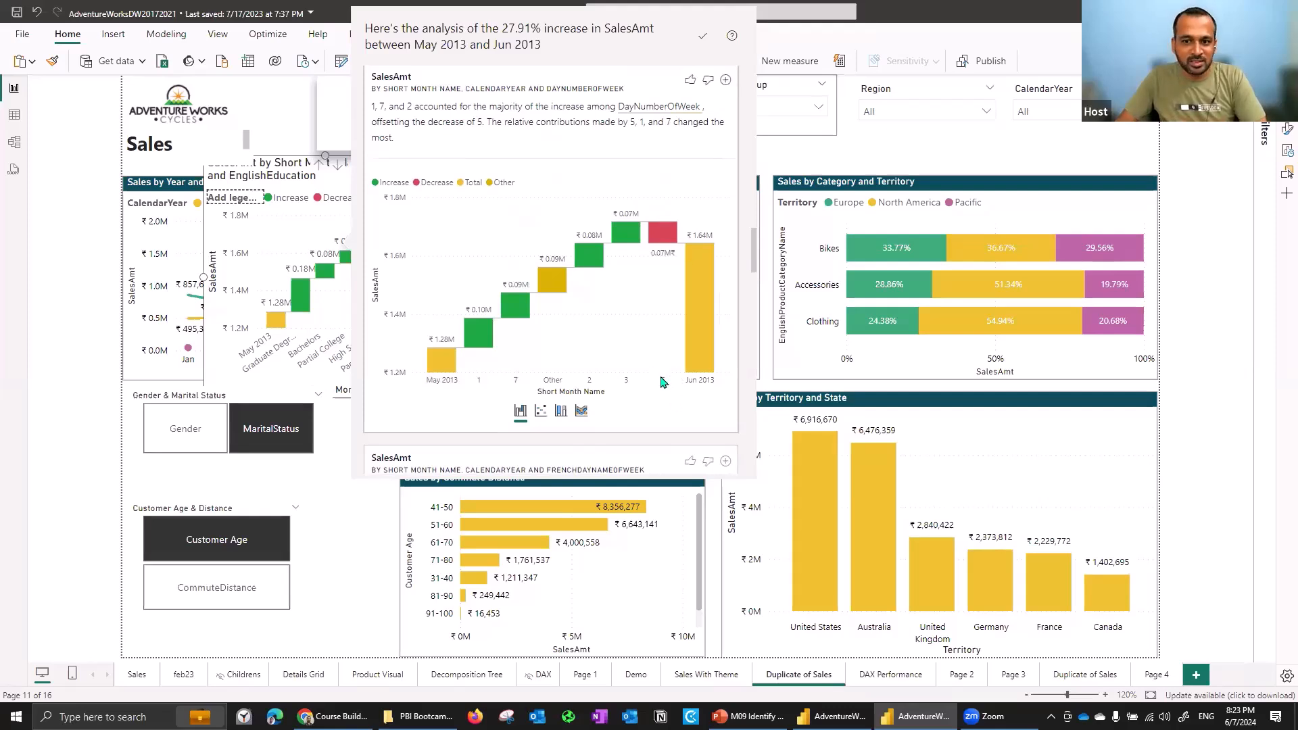
{"action": "mouse_move", "coordinate": [660, 232]}
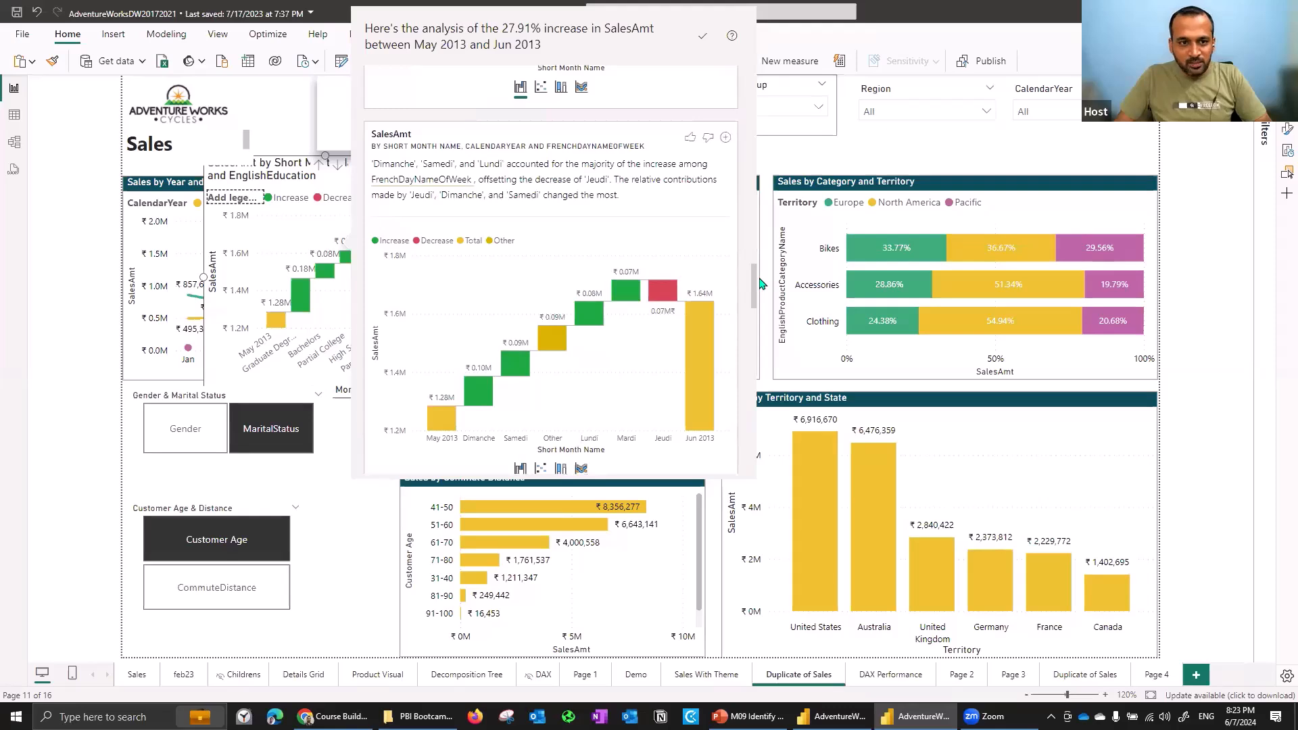
{"action": "scroll", "coordinate": [764, 318], "scroll_direction": "down", "scroll_amount": 2}
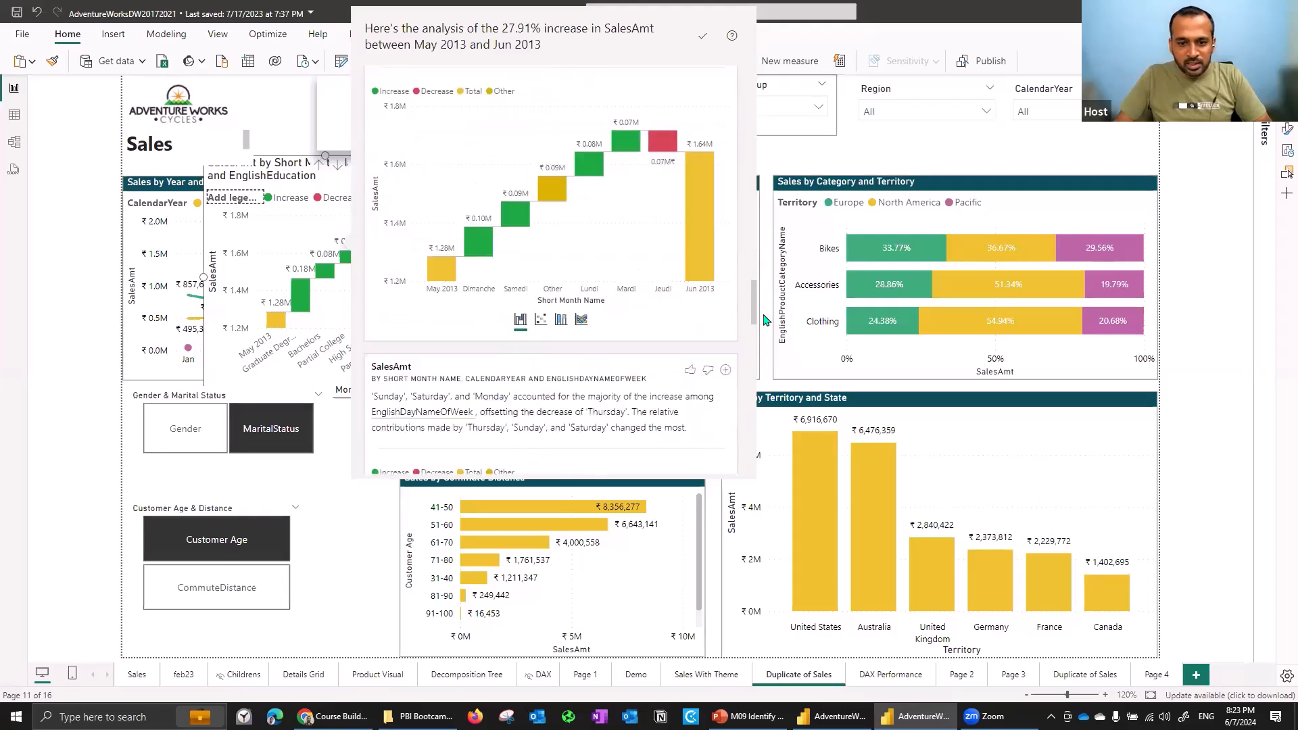
{"action": "scroll", "coordinate": [765, 335], "scroll_direction": "down", "scroll_amount": 5}
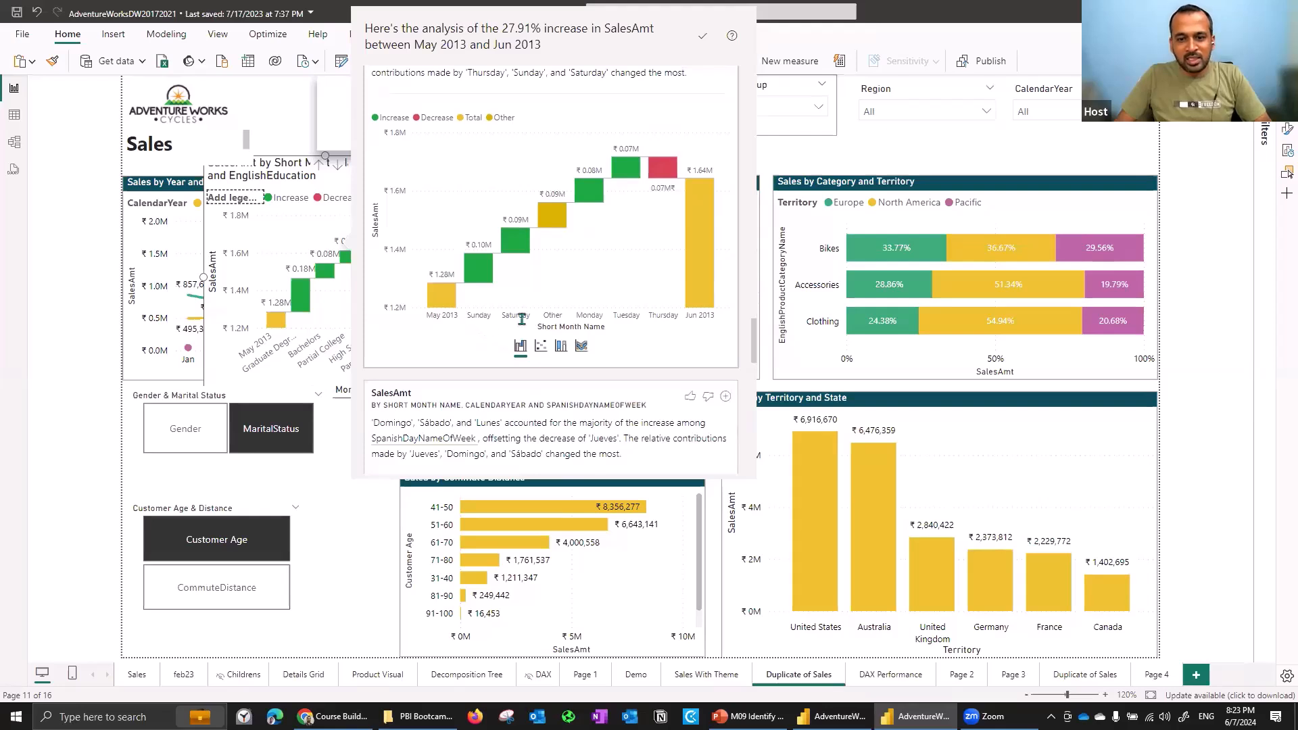
{"action": "scroll", "coordinate": [757, 324], "scroll_direction": "up", "scroll_amount": 1}
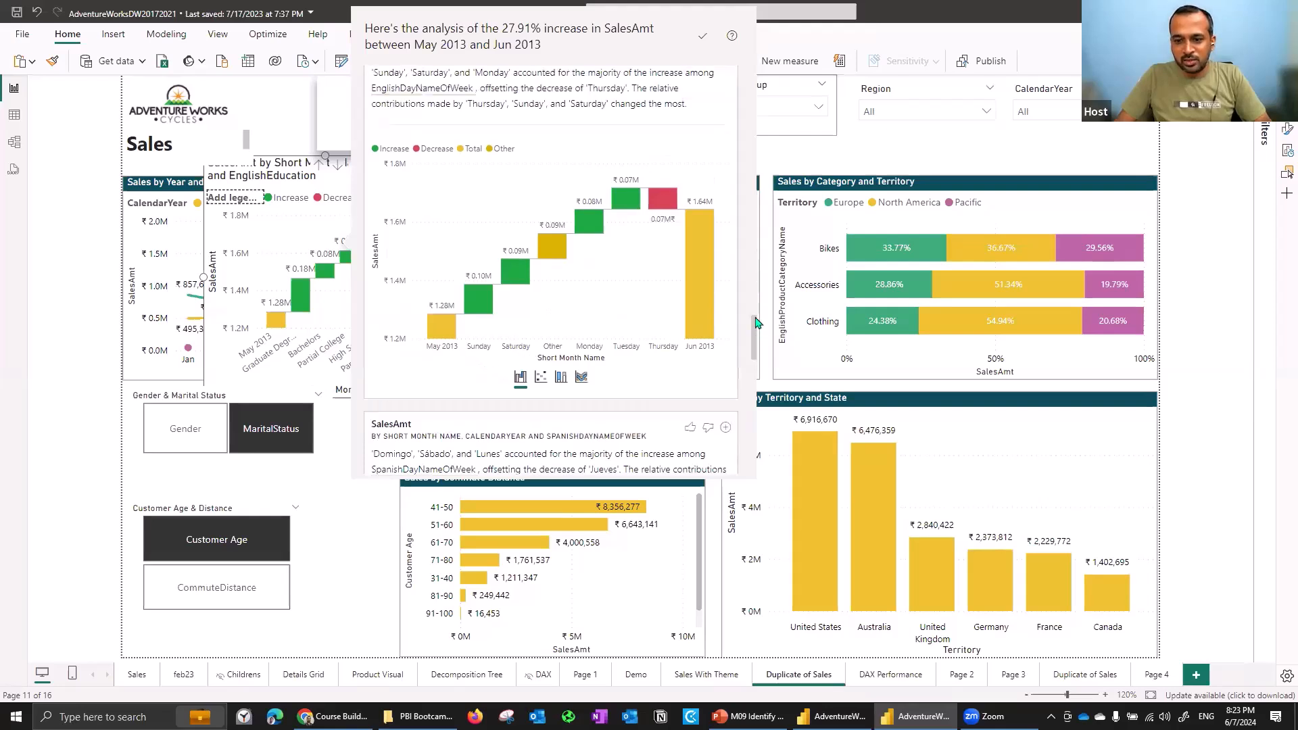
{"action": "scroll", "coordinate": [534, 221], "scroll_direction": "up", "scroll_amount": 1}
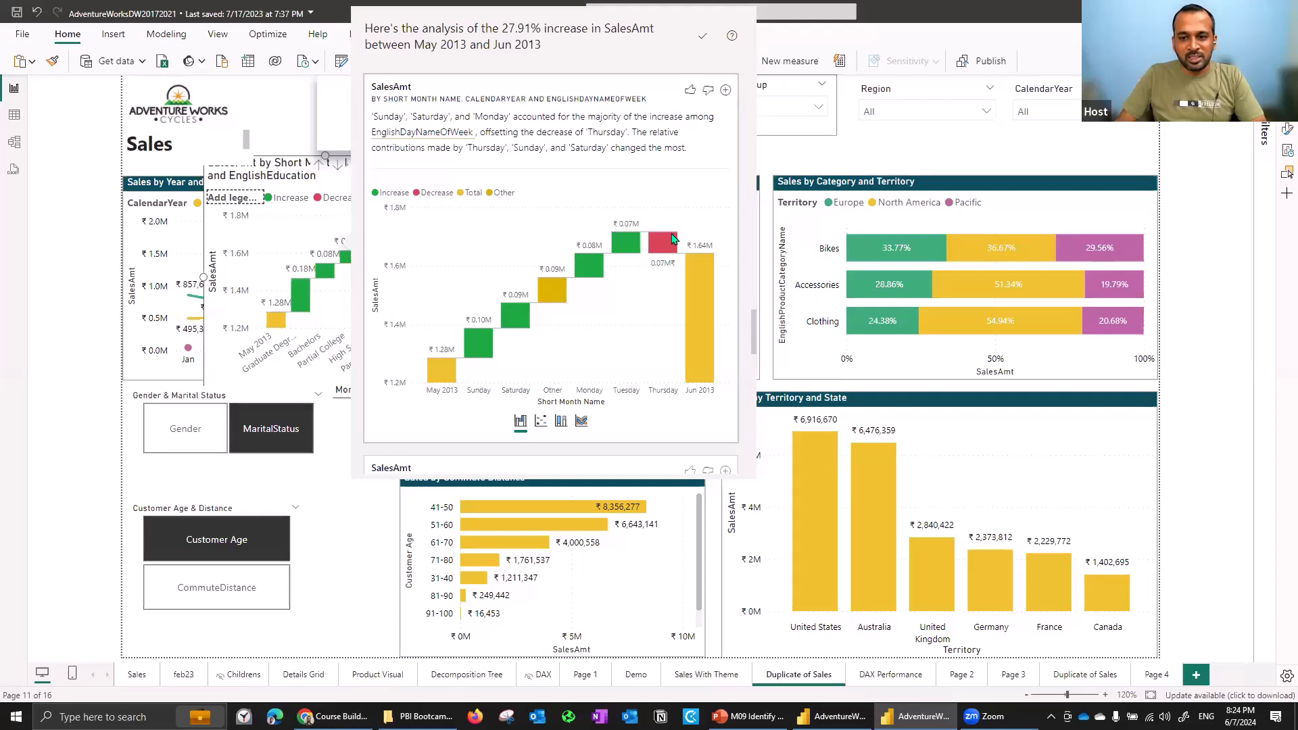
- Add the EnglishDayNameOfWeek waterfall explanation to the report, close the analysis, and move the new visual onto the canvas
{"action": "left_click", "coordinate": [726, 91]}
{"action": "left_click_drag", "start_coordinate": [754, 330], "coordinate": [768, 482]}
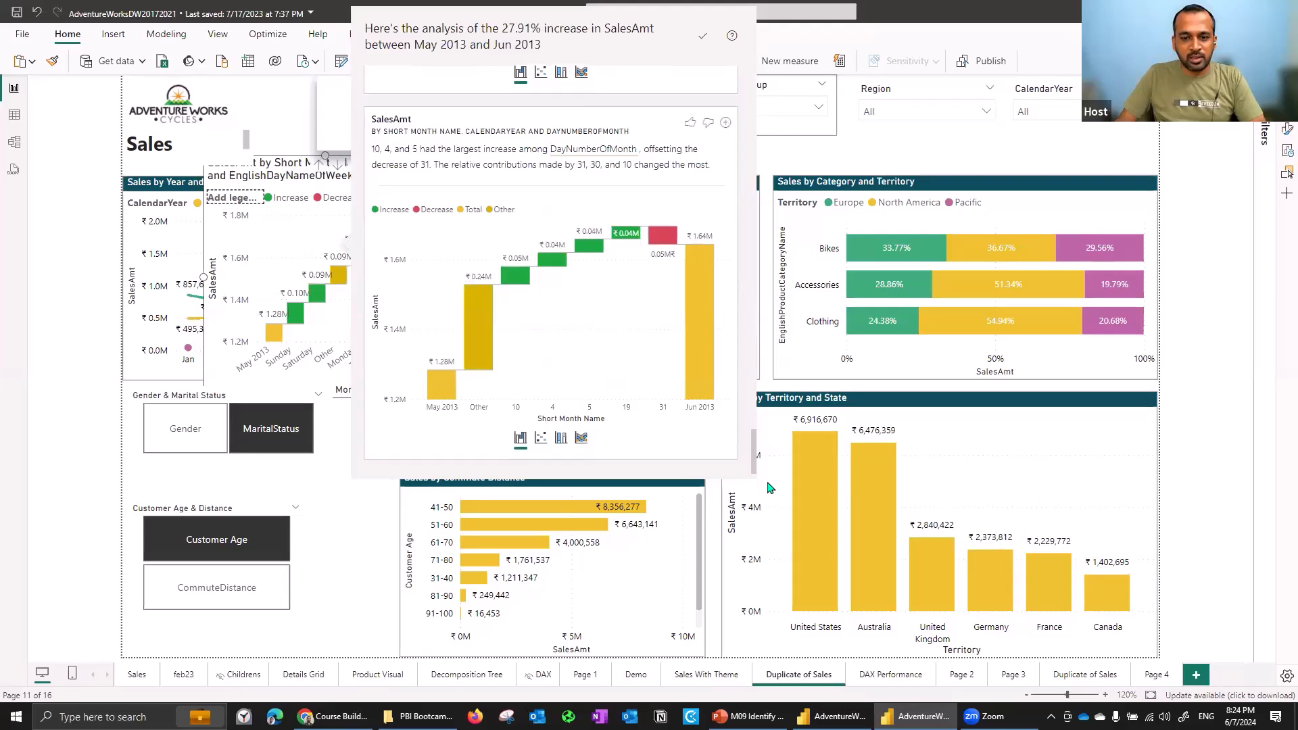
{"action": "scroll", "coordinate": [400, 296], "scroll_direction": "up", "scroll_amount": 3}
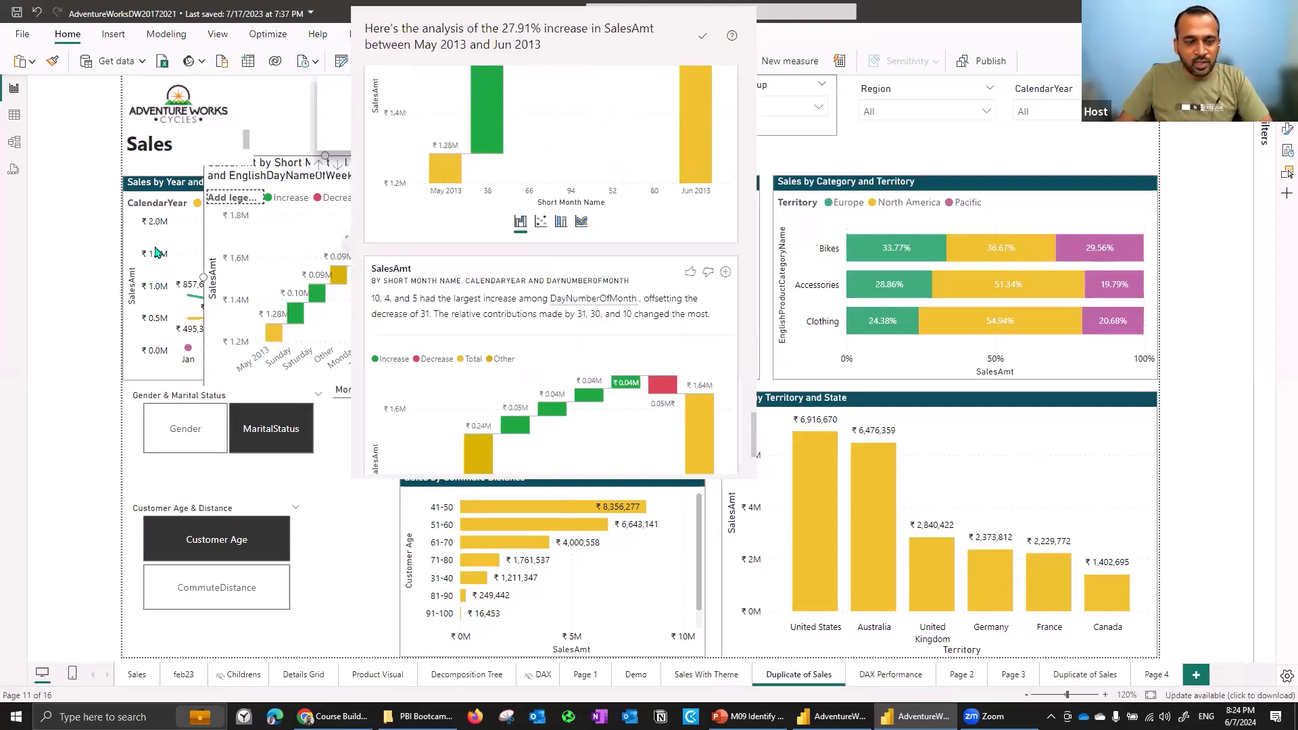
{"action": "left_click", "coordinate": [316, 220]}
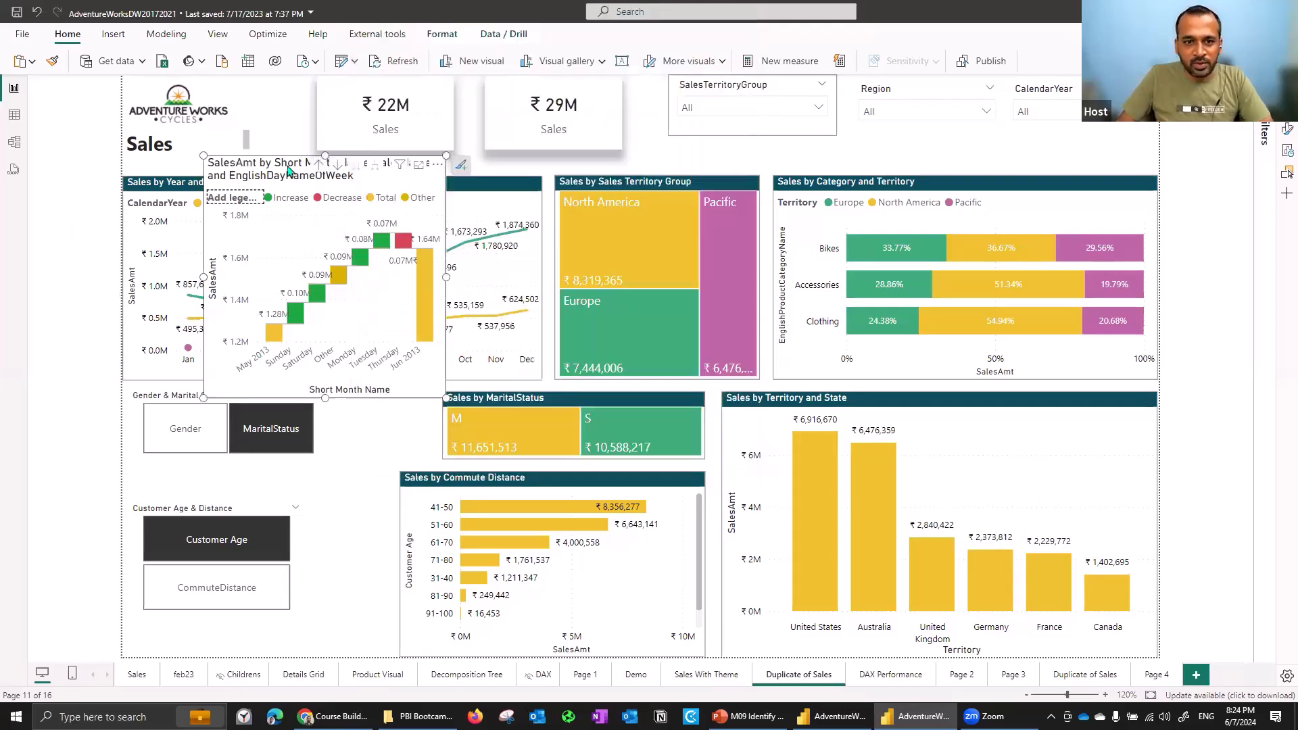
{"action": "left_click_drag", "start_coordinate": [276, 165], "coordinate": [741, 244]}
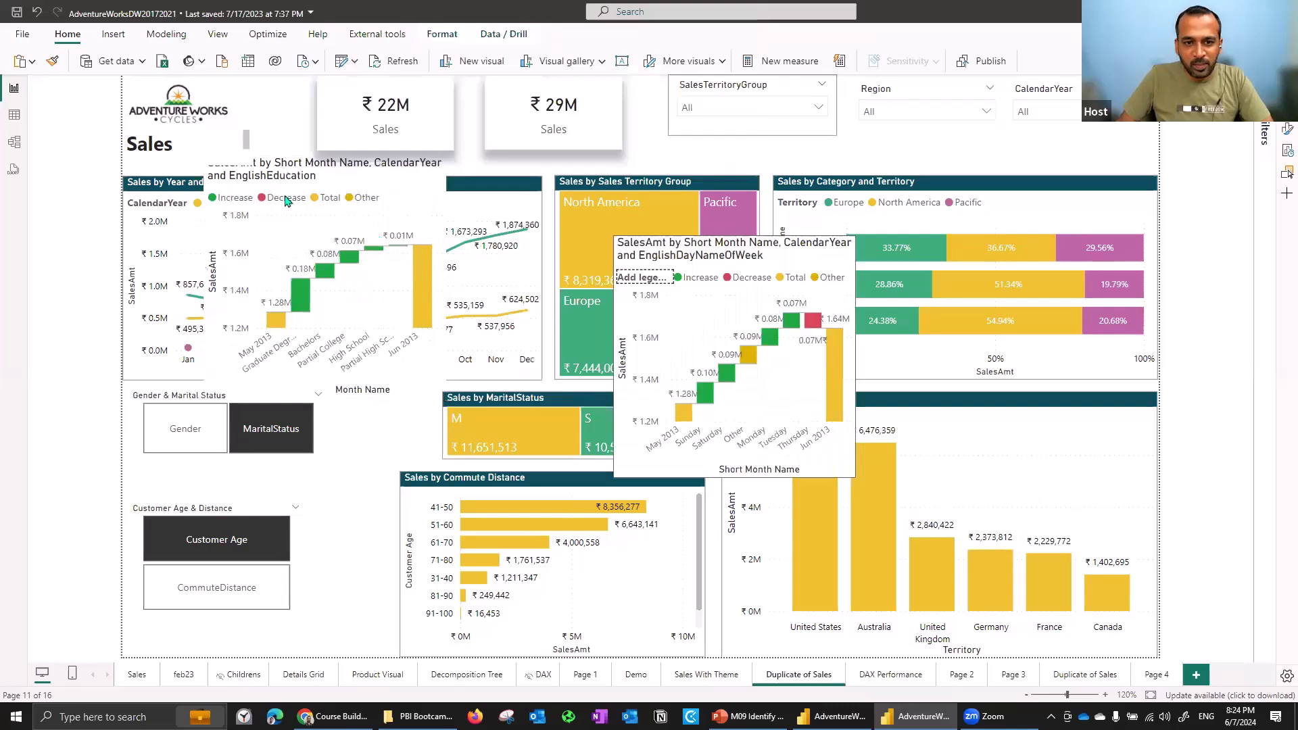
- Move the education waterfall visual down over the lower middle of the report page
{"action": "left_click_drag", "start_coordinate": [267, 188], "coordinate": [485, 448]}
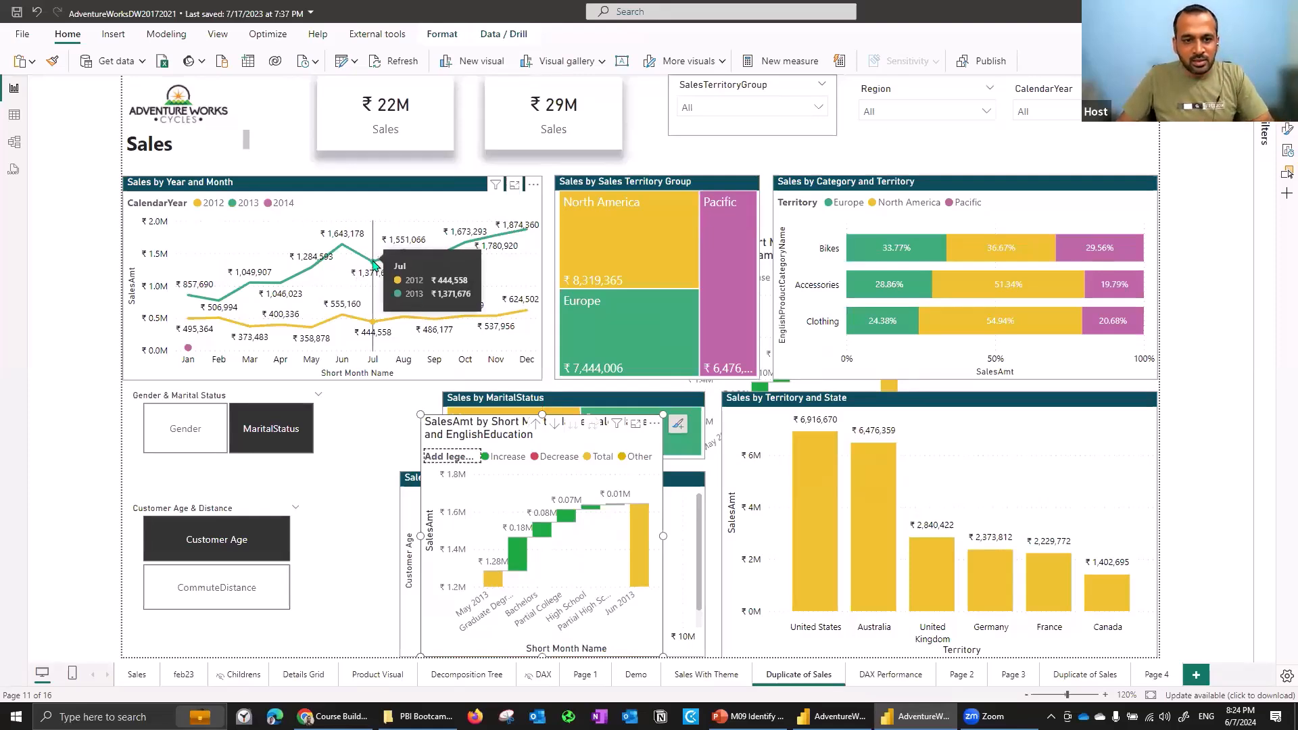
- Run Explain the decrease on the July 2013 point of the Sales by Year and Month chart
{"action": "right_click", "coordinate": [373, 263]}
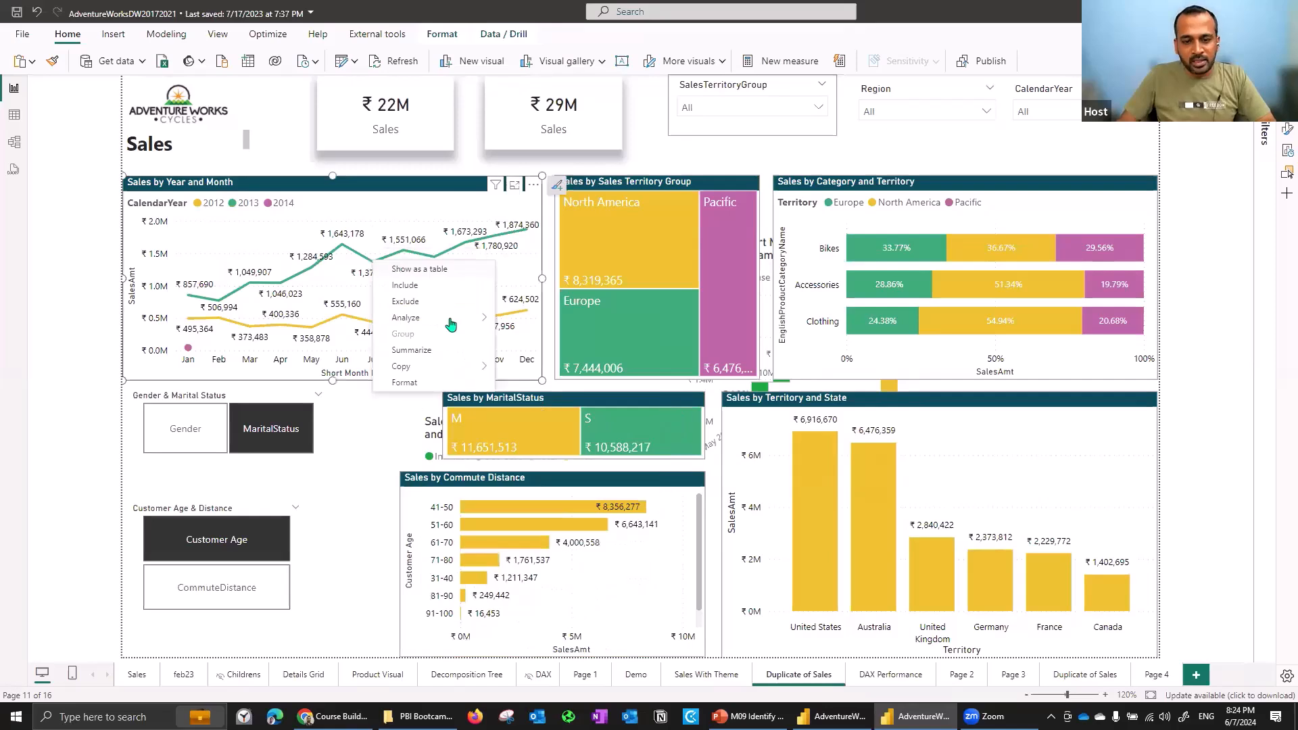
{"action": "mouse_move", "coordinate": [473, 317]}
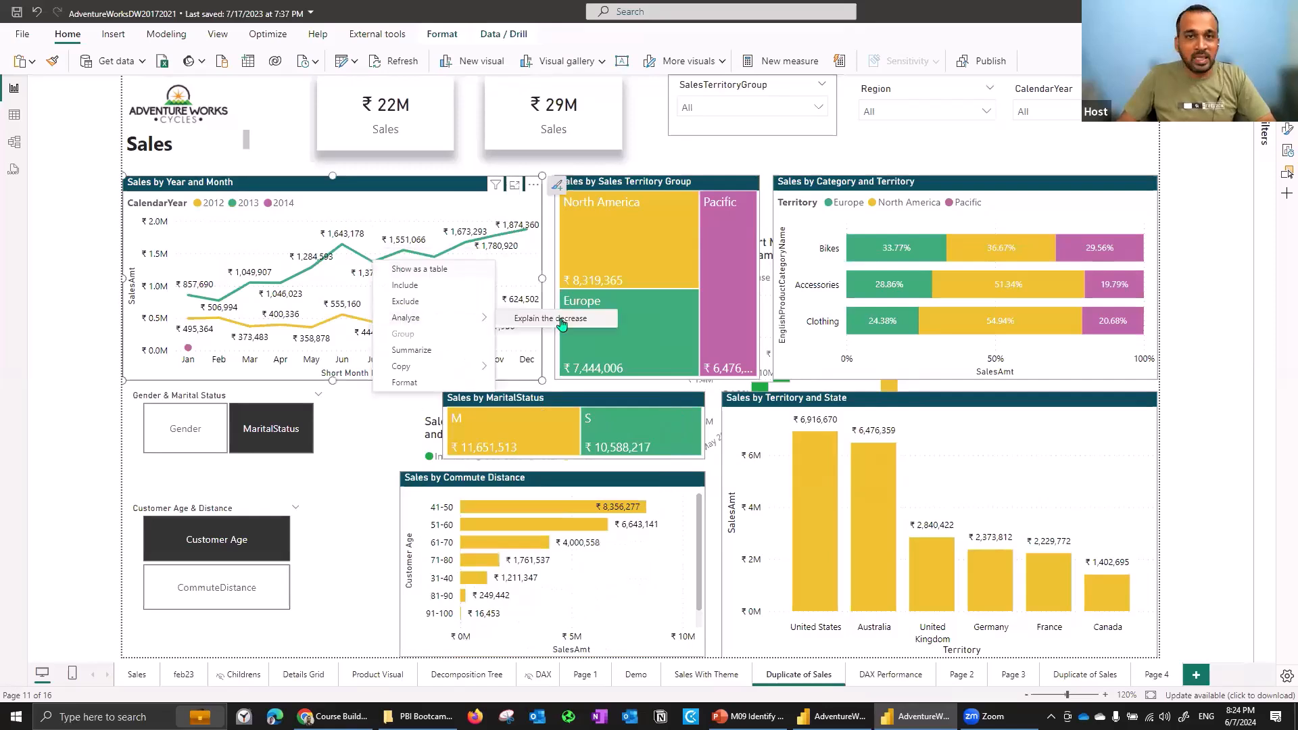
{"action": "left_click", "coordinate": [561, 323]}
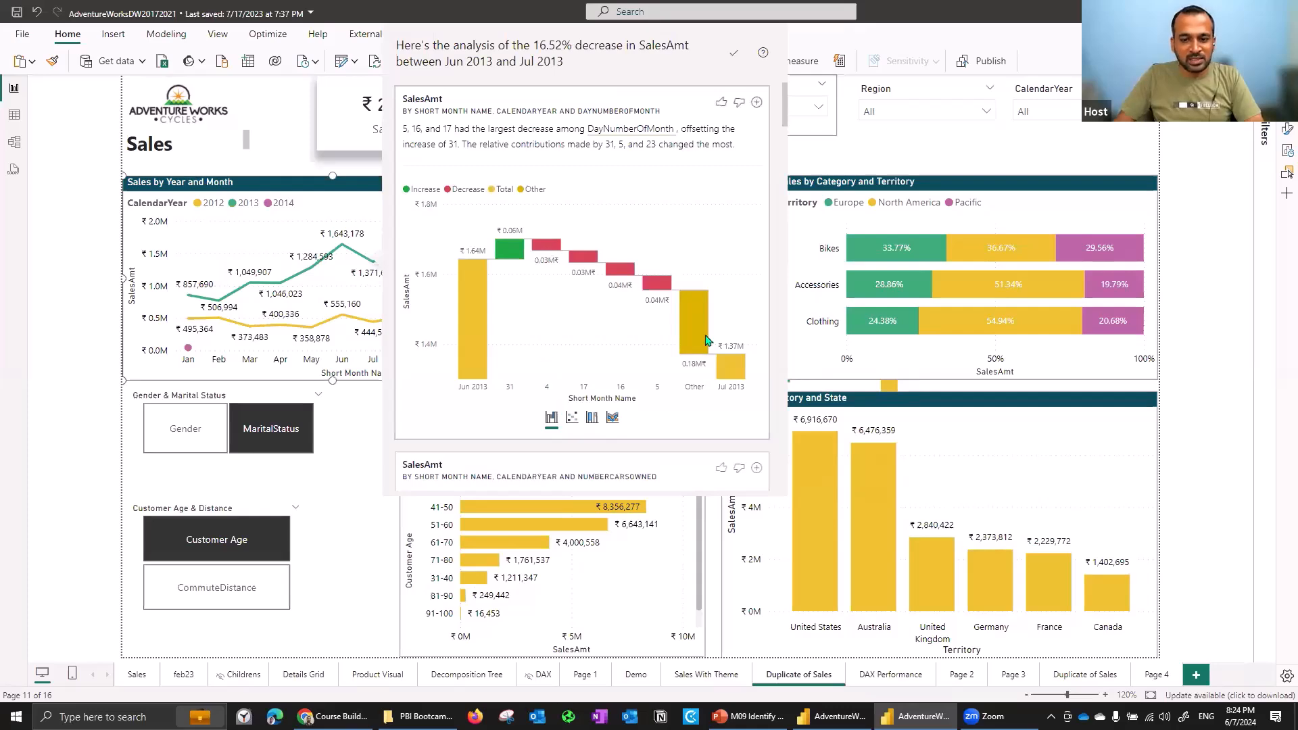
- Scroll through the explanations of the June-to-July decrease broken down by different fields
{"action": "left_click_drag", "start_coordinate": [788, 87], "coordinate": [794, 140]}
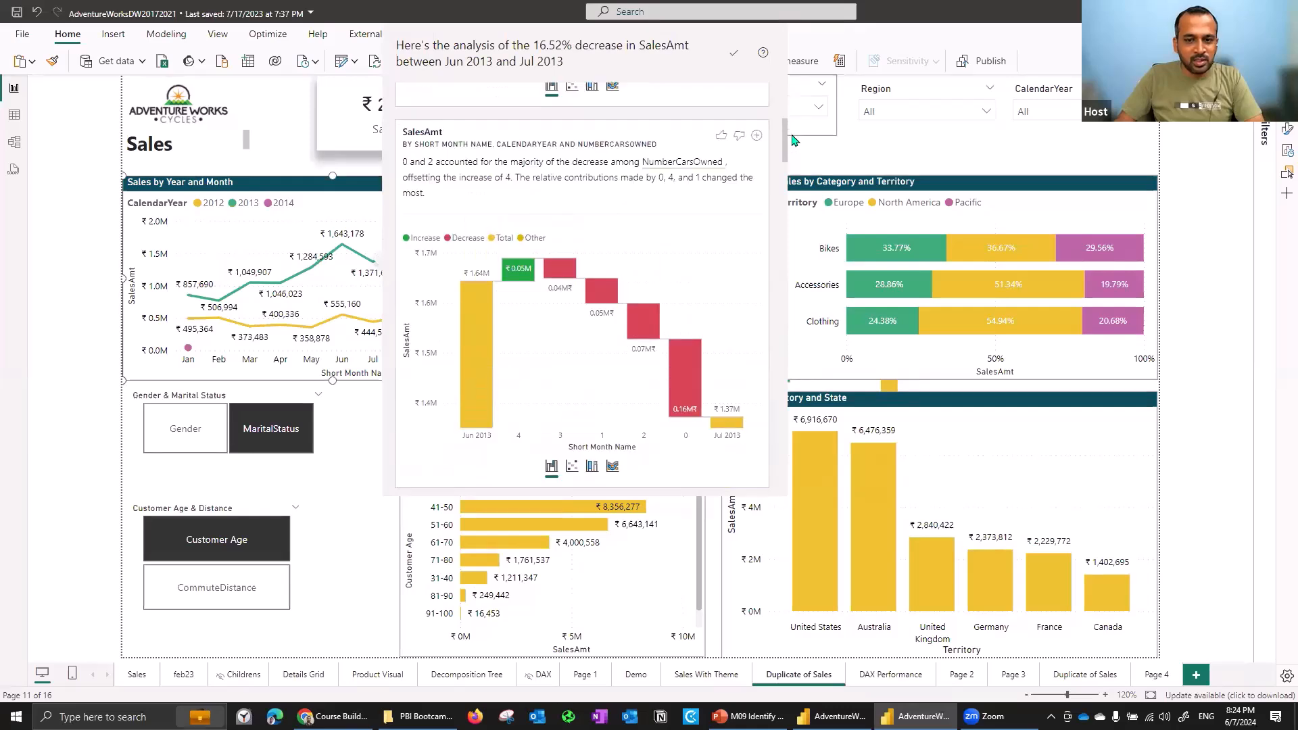
{"action": "left_click_drag", "start_coordinate": [791, 139], "coordinate": [792, 142]}
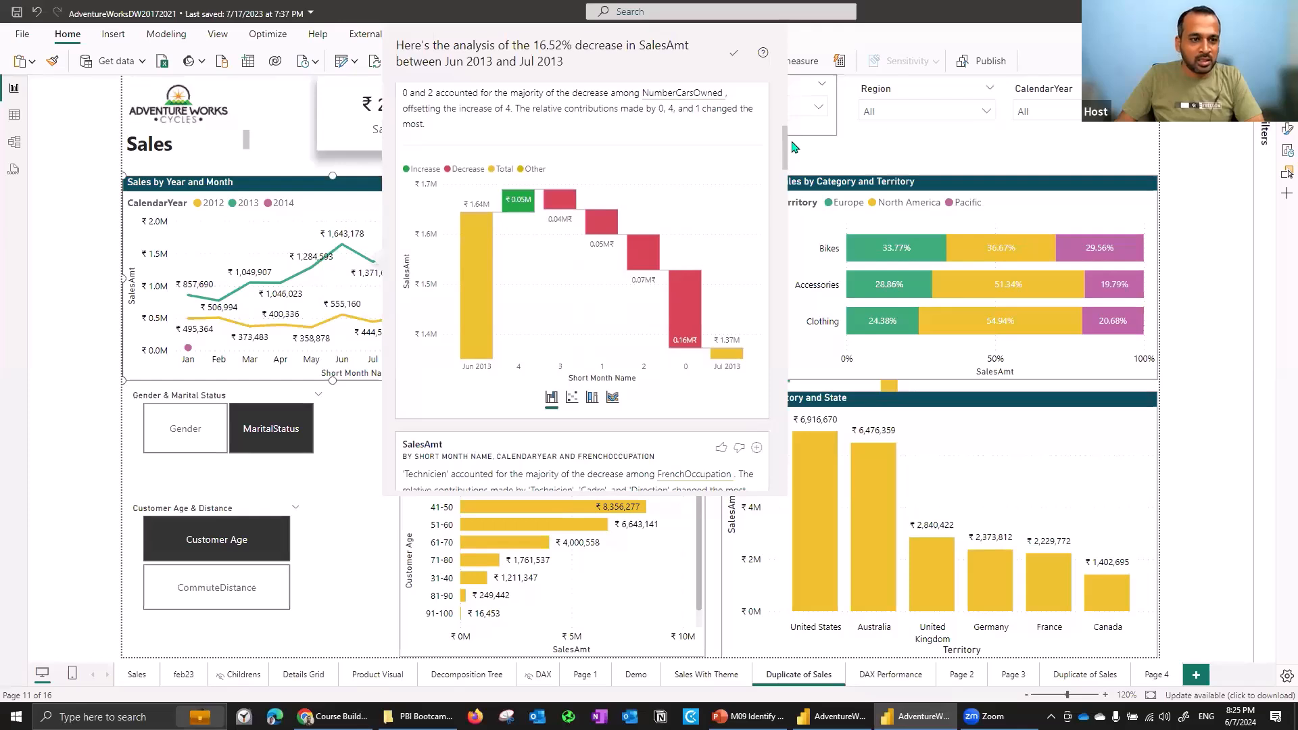
{"action": "scroll", "coordinate": [793, 144], "scroll_direction": "up", "scroll_amount": 1}
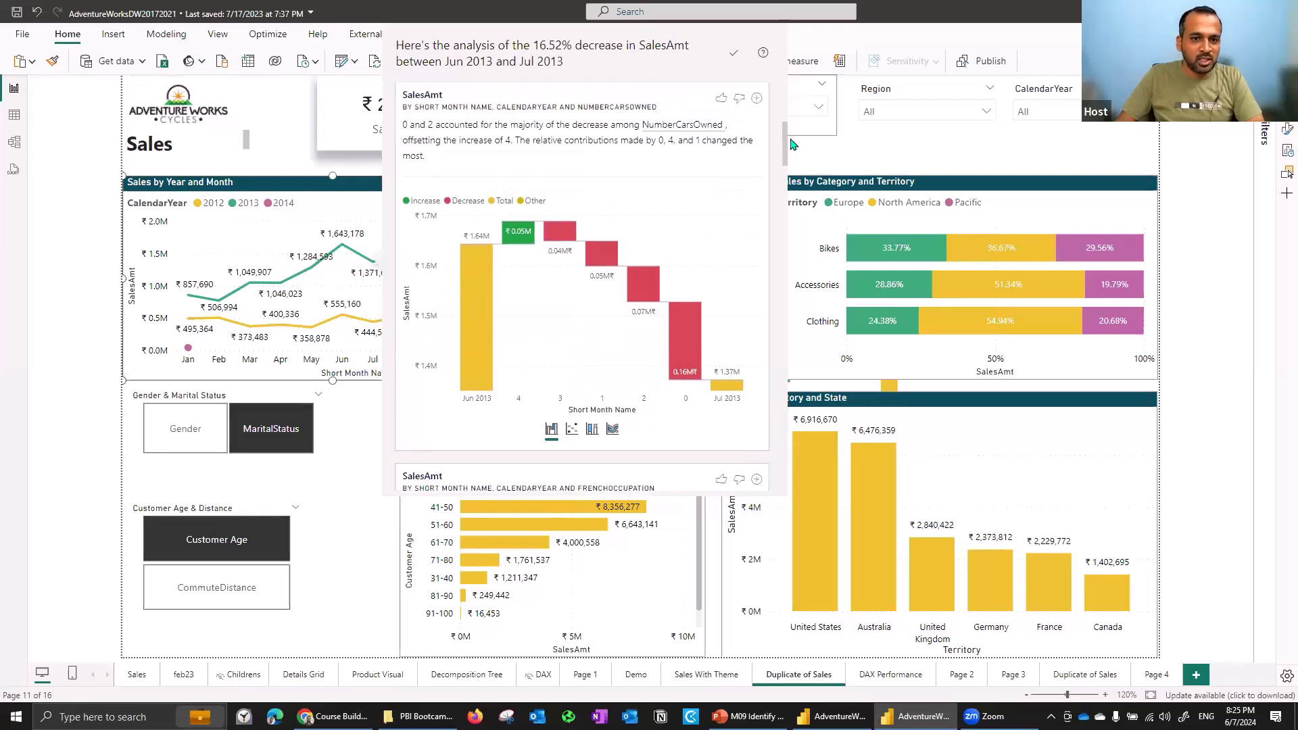
{"action": "scroll", "coordinate": [794, 161], "scroll_direction": "down", "scroll_amount": 10}
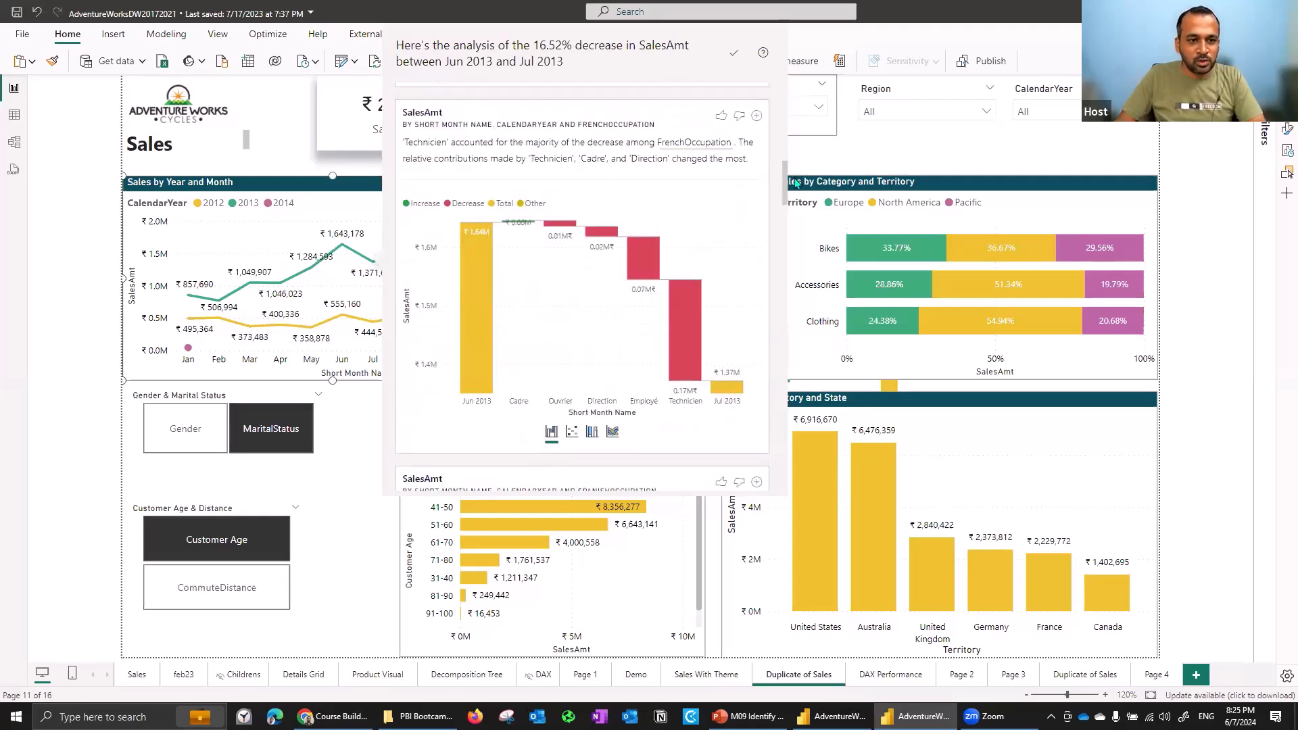
{"action": "scroll", "coordinate": [797, 181], "scroll_direction": "down", "scroll_amount": 1}
{"action": "scroll", "coordinate": [805, 211], "scroll_direction": "down", "scroll_amount": 7}
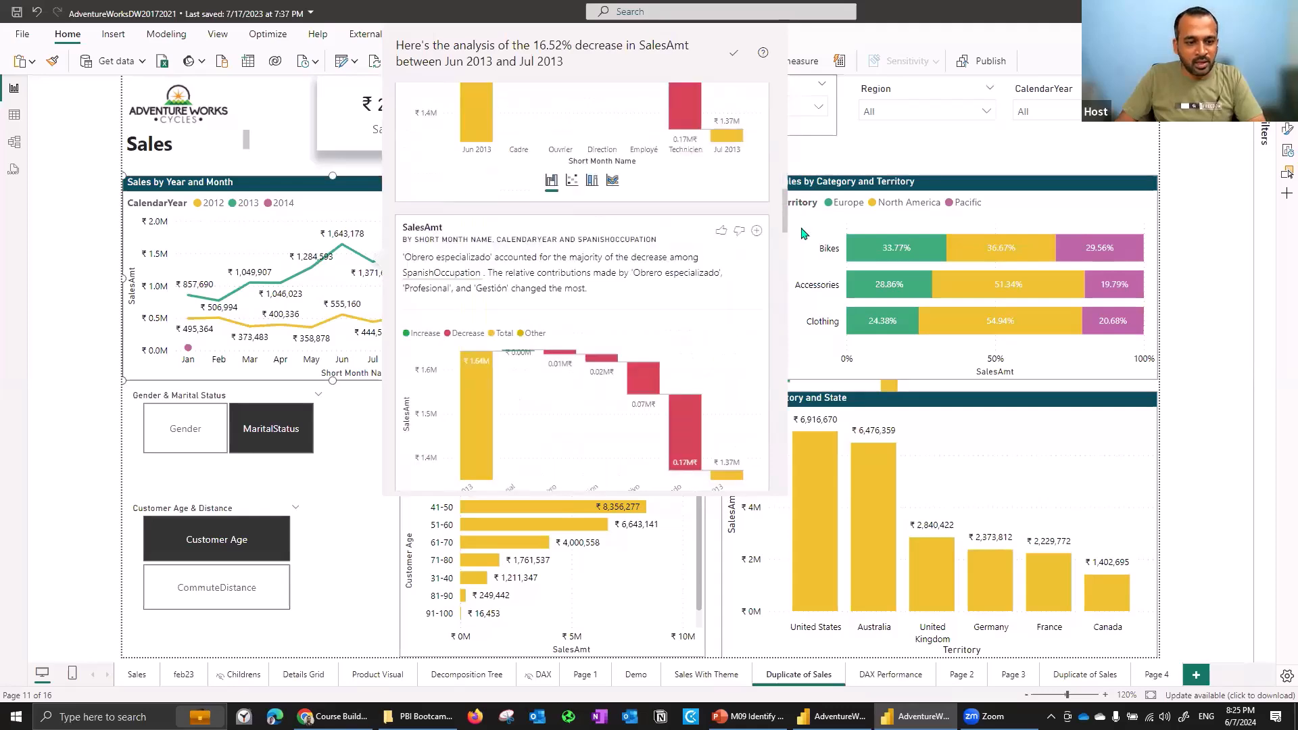
{"action": "scroll", "coordinate": [802, 251], "scroll_direction": "down", "scroll_amount": 7}
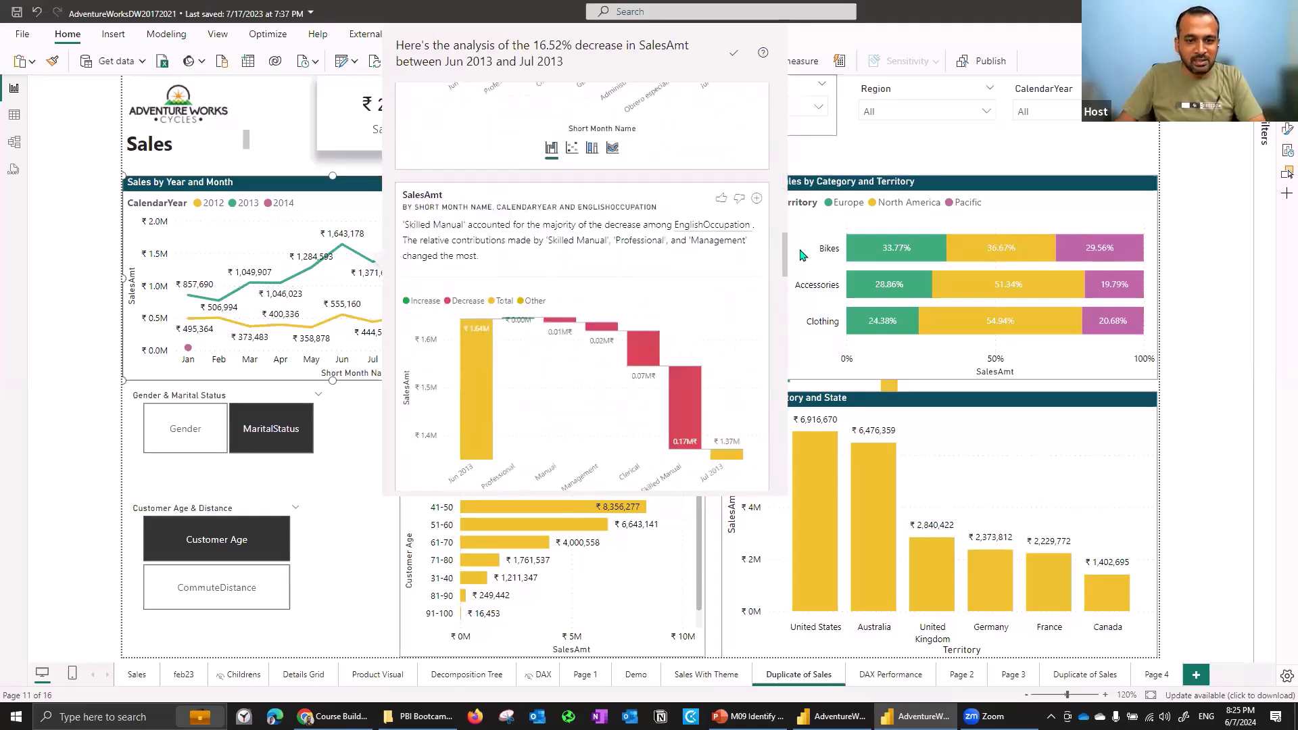
{"action": "scroll", "coordinate": [803, 268], "scroll_direction": "down", "scroll_amount": 2}
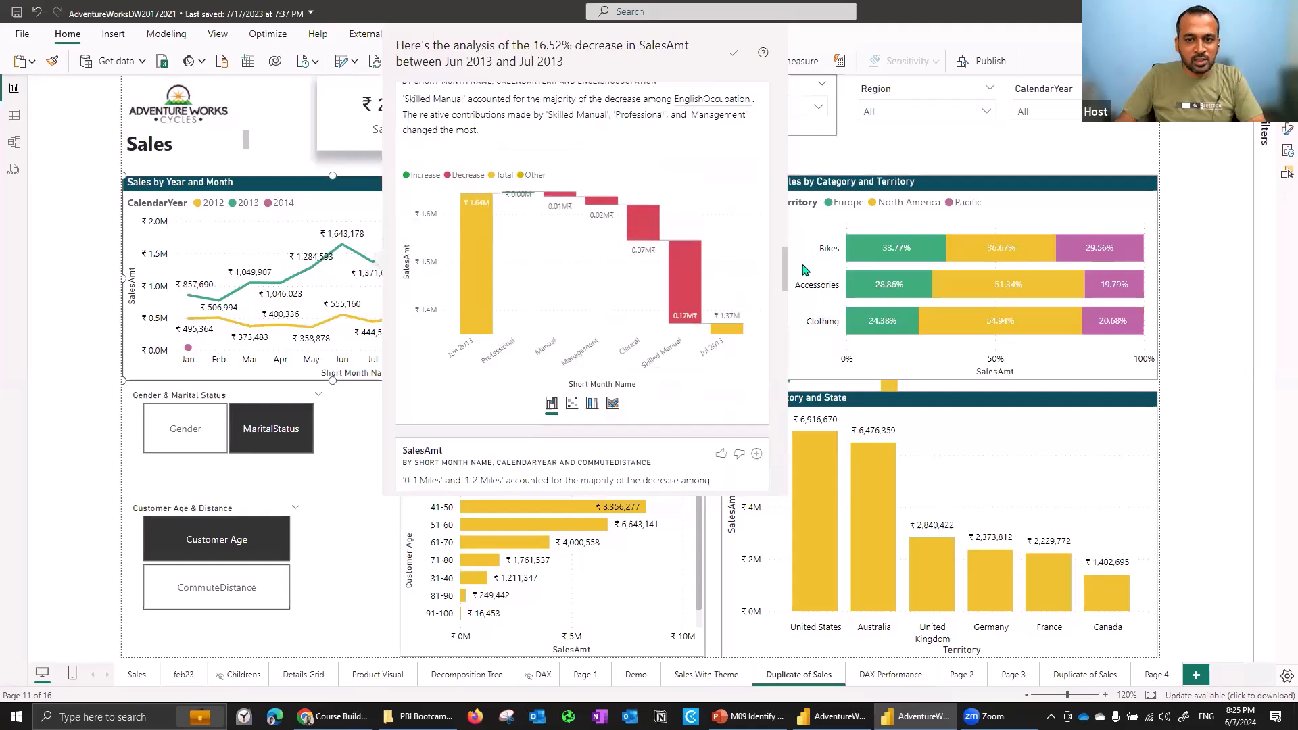
{"action": "scroll", "coordinate": [807, 280], "scroll_direction": "down", "scroll_amount": 4}
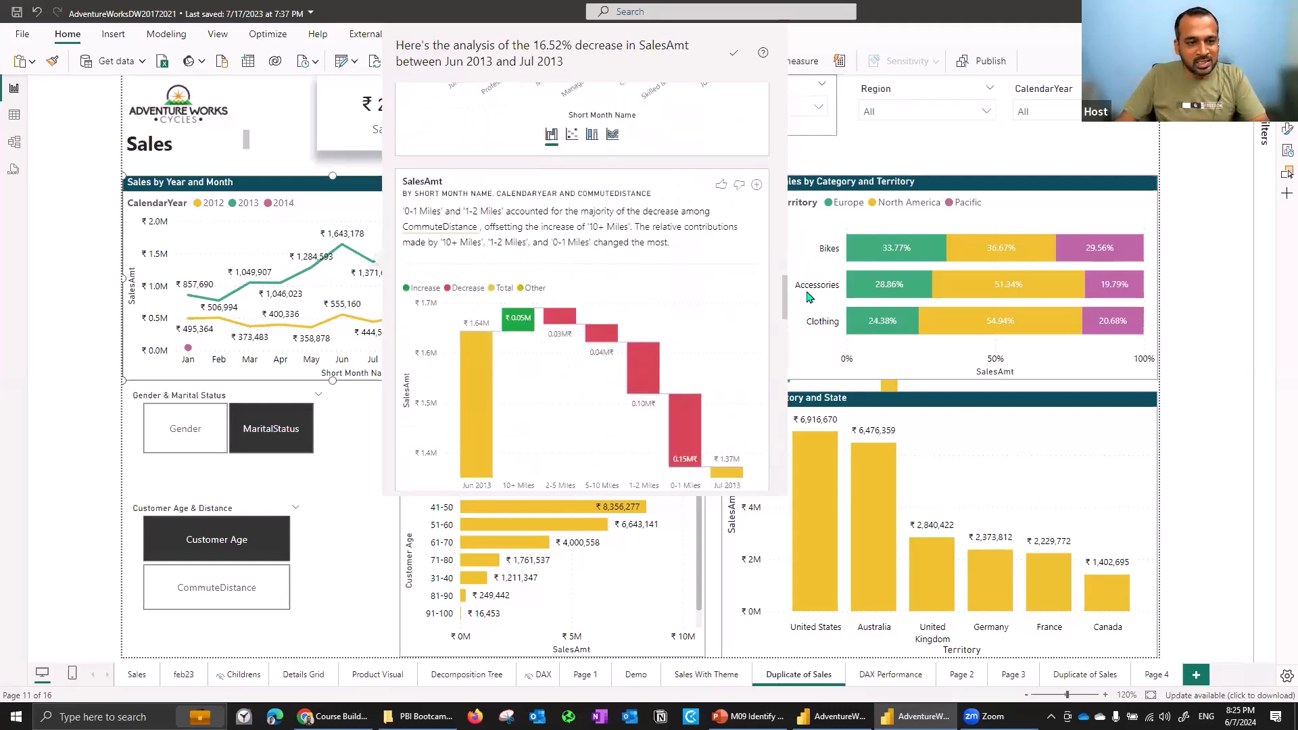
{"action": "scroll", "coordinate": [809, 298], "scroll_direction": "down", "scroll_amount": 1}
{"action": "scroll", "coordinate": [809, 305], "scroll_direction": "down", "scroll_amount": 1}
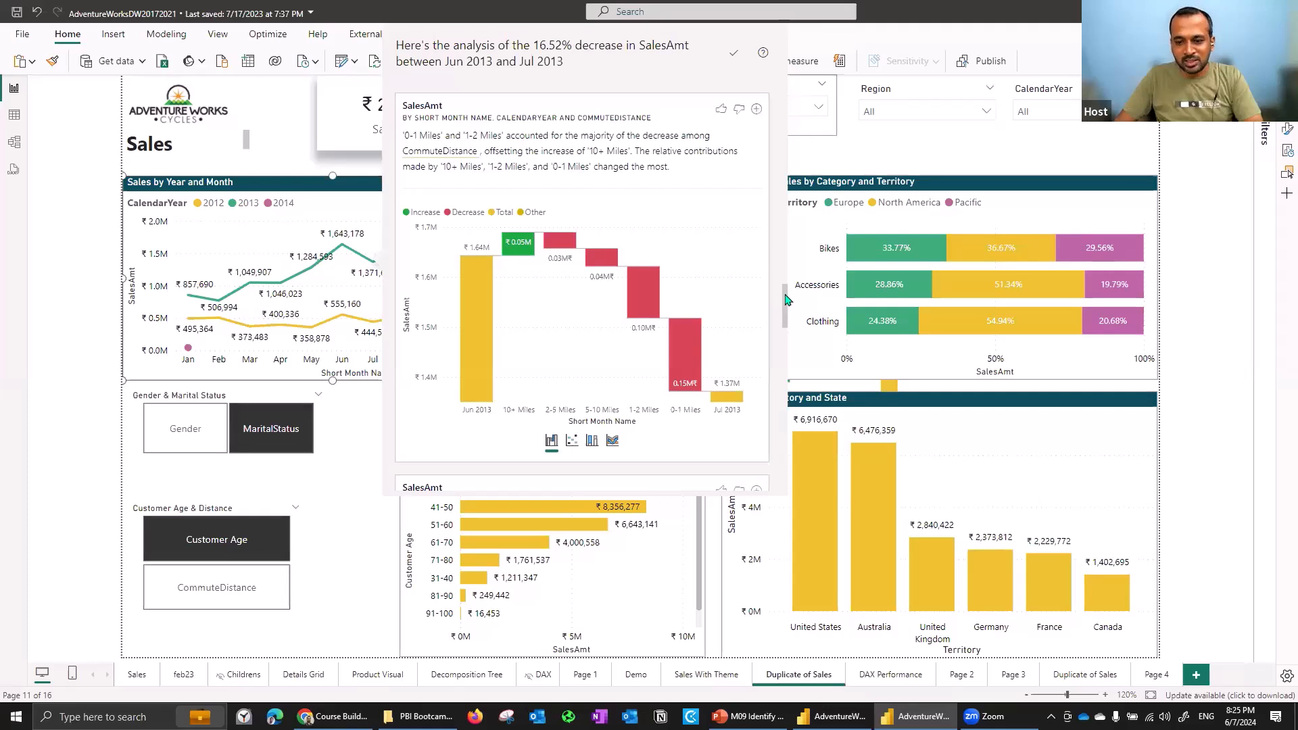
{"action": "scroll", "coordinate": [790, 303], "scroll_direction": "down", "scroll_amount": 1}
{"action": "scroll", "coordinate": [541, 341], "scroll_direction": "down", "scroll_amount": 1}
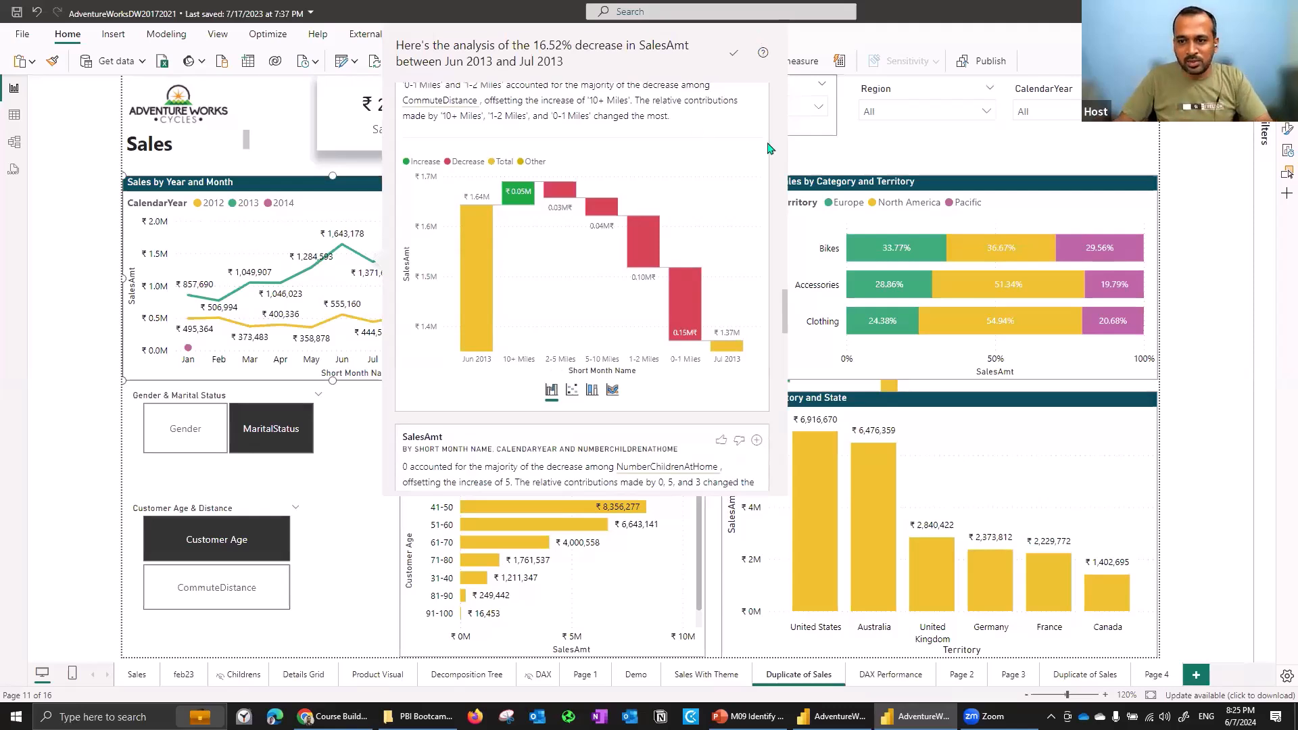
{"action": "scroll", "coordinate": [788, 314], "scroll_direction": "up", "scroll_amount": 2}
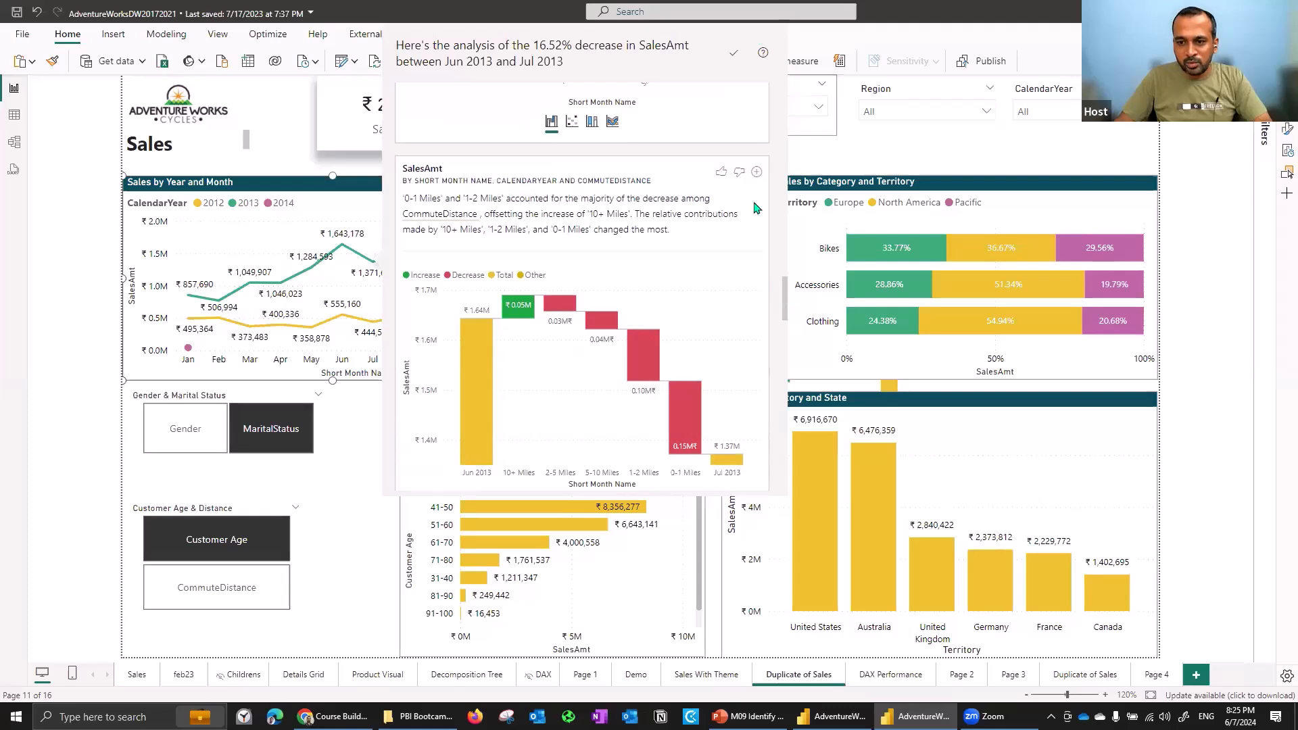
{"action": "scroll", "coordinate": [758, 196], "scroll_direction": "up", "scroll_amount": 1}
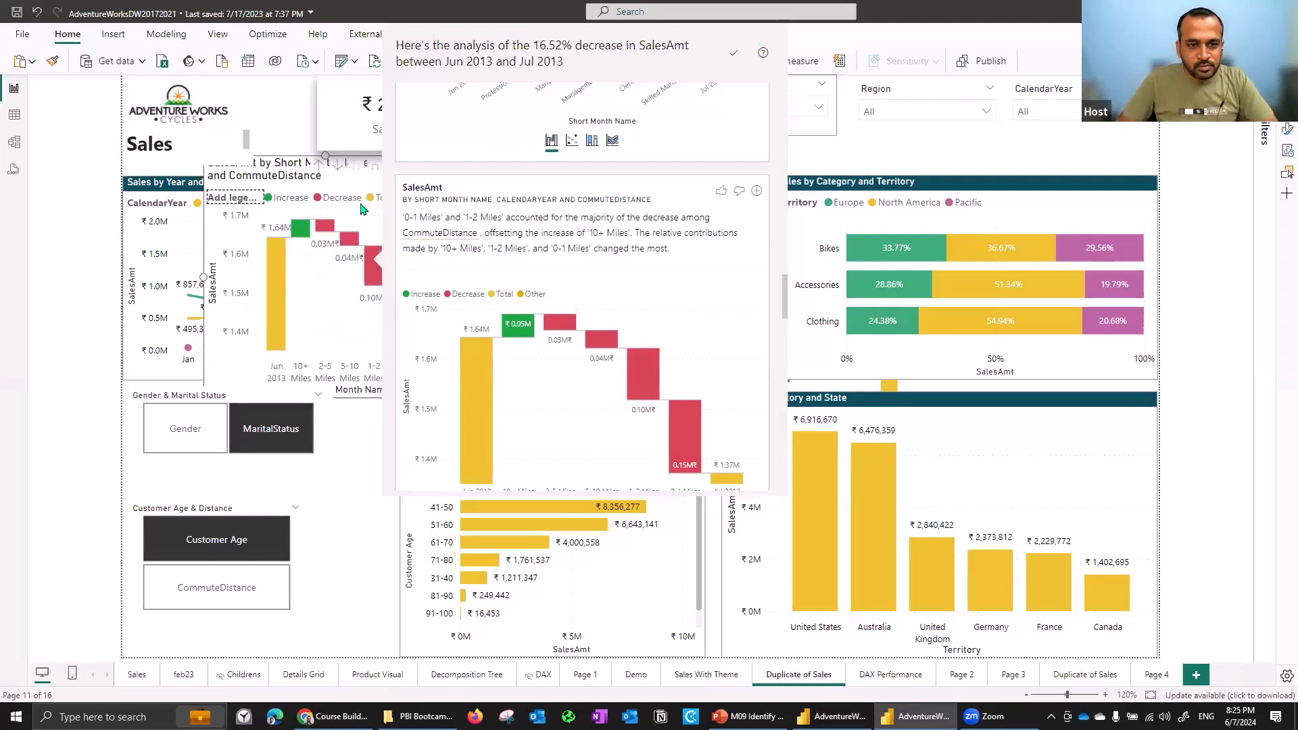
- Add the CommuteDistance waterfall explanation to the report, close the analysis, and enlarge the new visual
{"action": "left_click", "coordinate": [359, 178]}
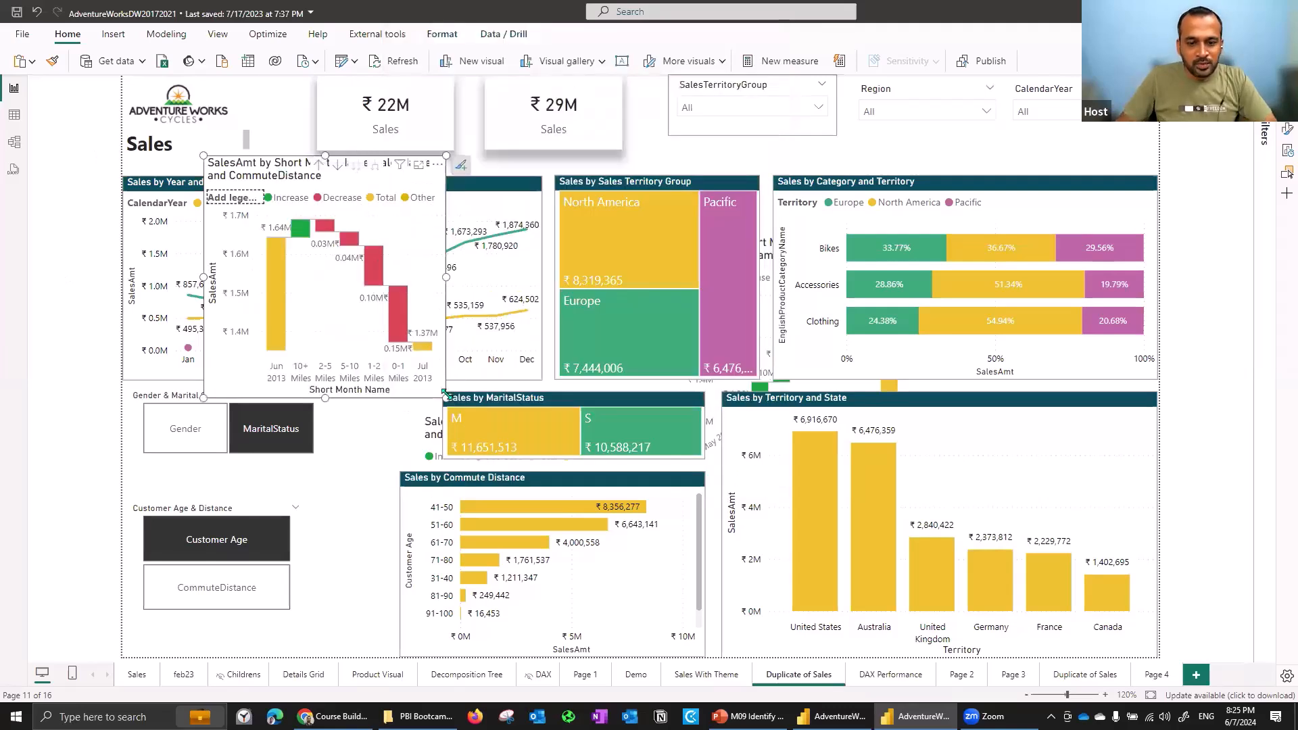
{"action": "left_click_drag", "start_coordinate": [446, 398], "coordinate": [728, 472]}
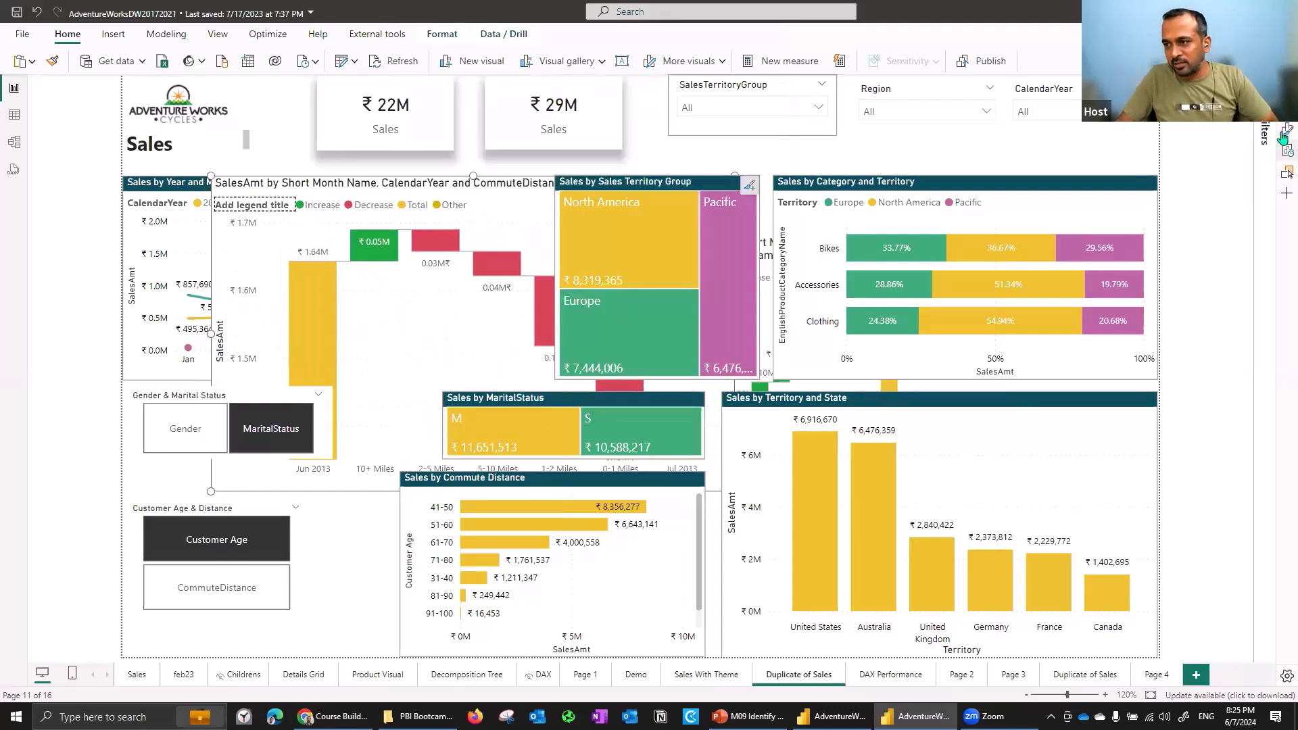
- Select the CommuteDistance waterfall and move it to the middle of the page
{"action": "left_click", "coordinate": [292, 255]}
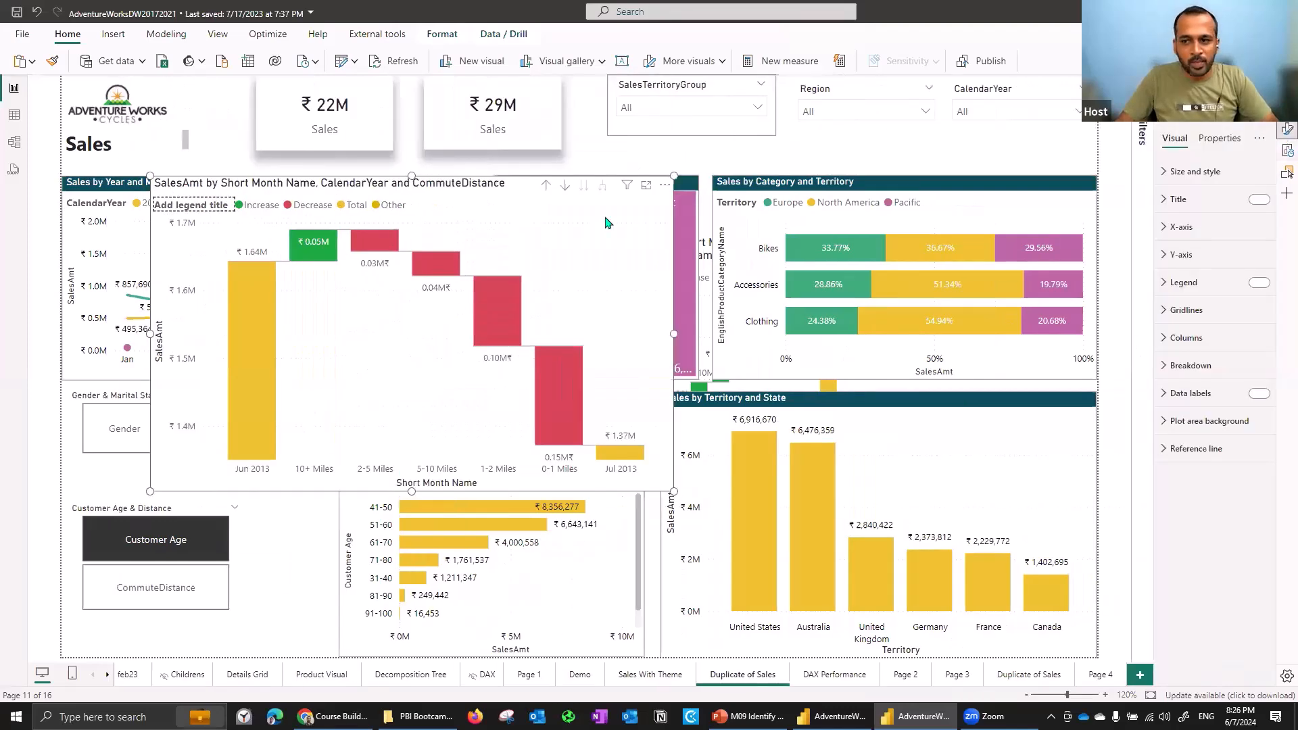
{"action": "left_click", "coordinate": [1287, 107]}
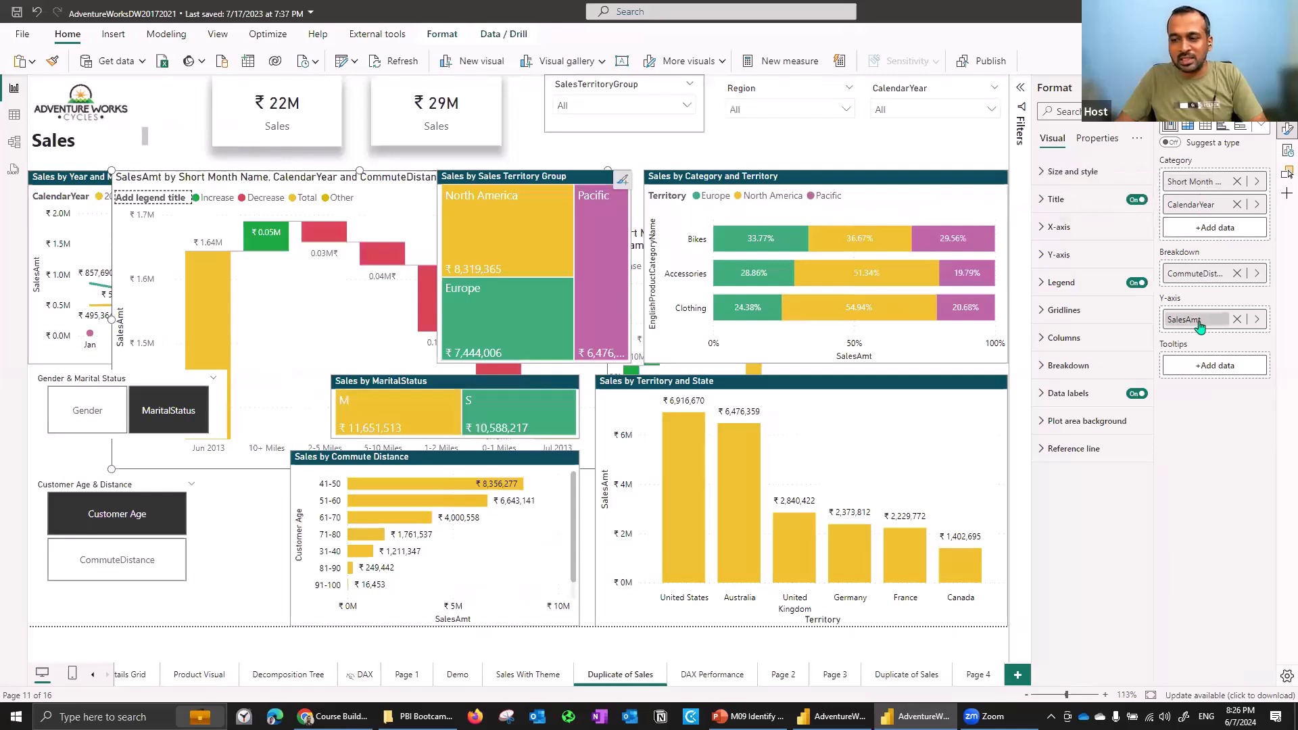
{"action": "left_click", "coordinate": [433, 189]}
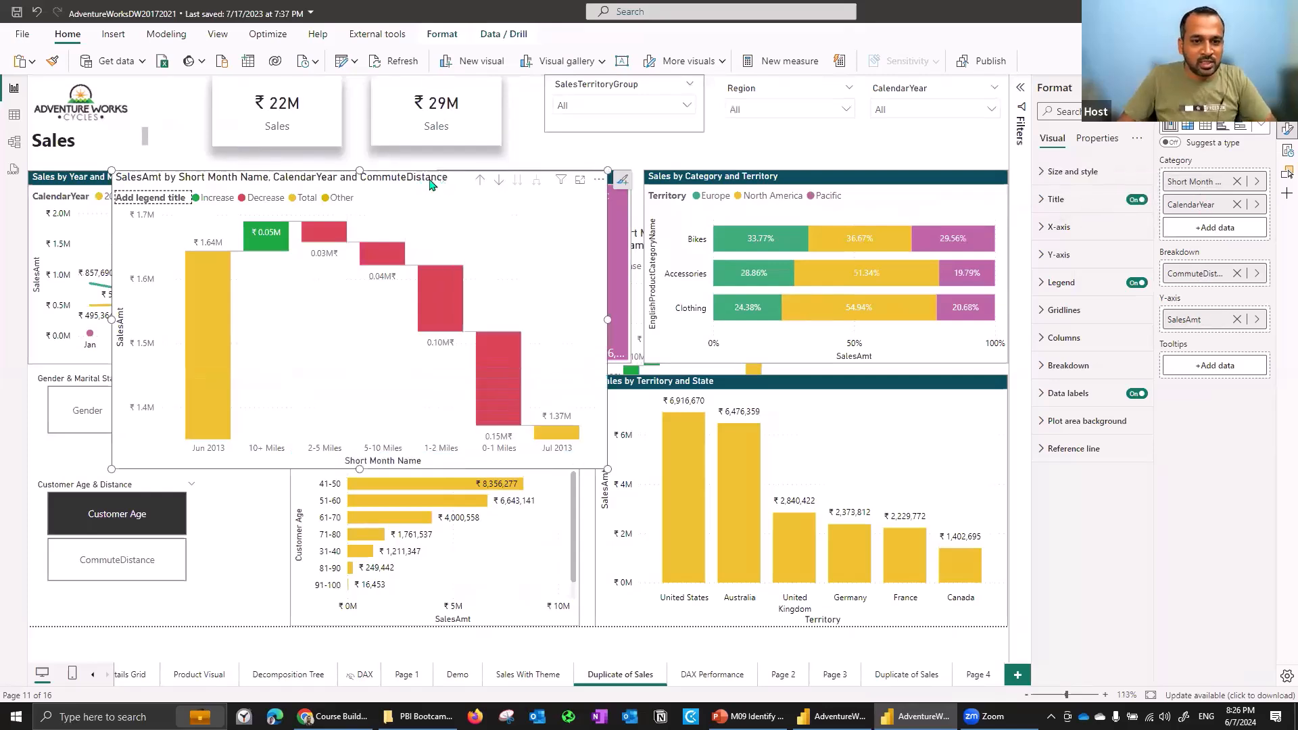
{"action": "left_click_drag", "start_coordinate": [435, 194], "coordinate": [641, 276]}
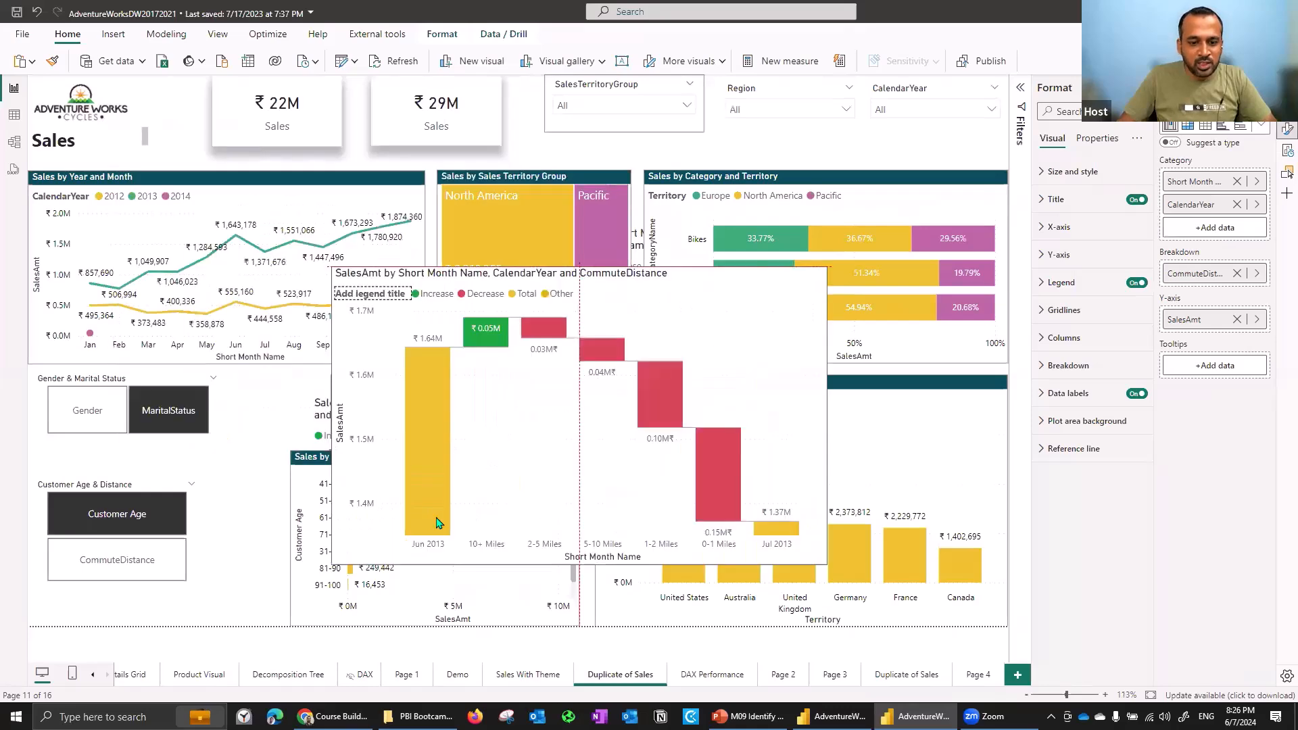
{"action": "mouse_move", "coordinate": [433, 537]}
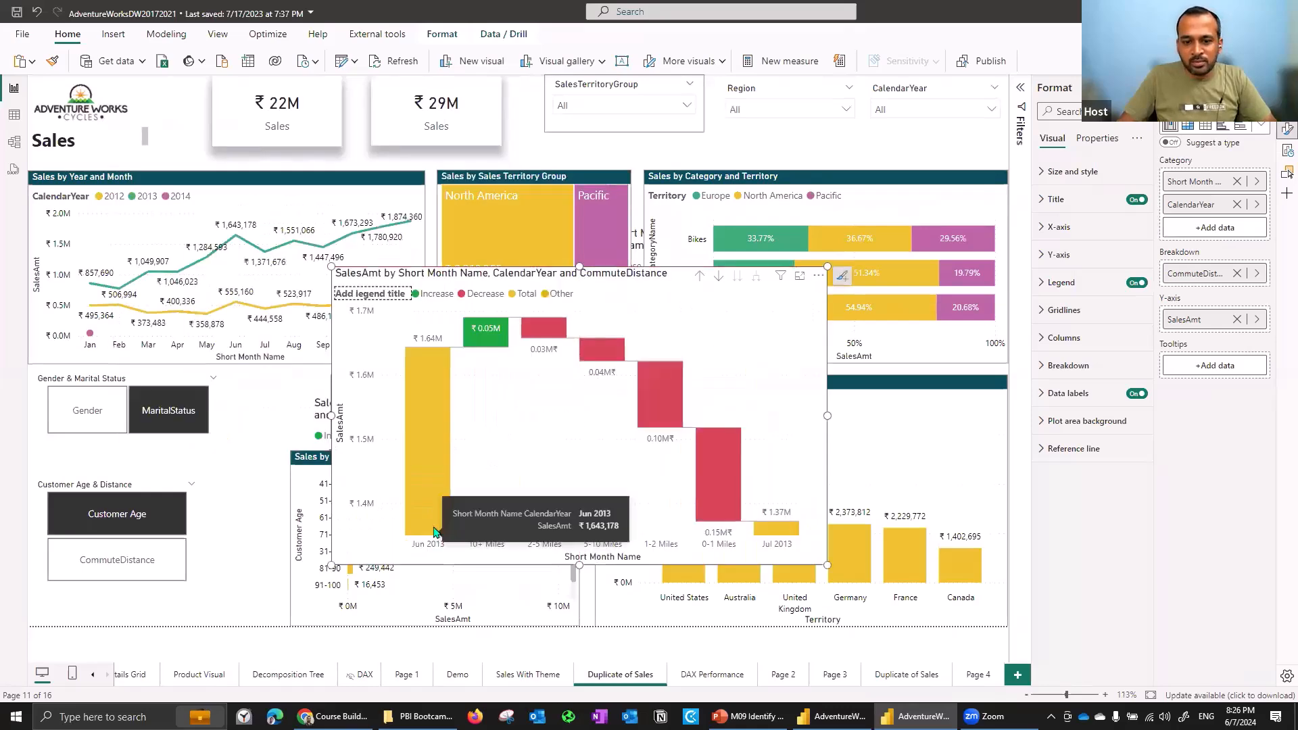
- Clear the Short Month Name, Customer Age & Distance and CalendarYear filters on the waterfall visual
{"action": "left_click", "coordinate": [1019, 89]}
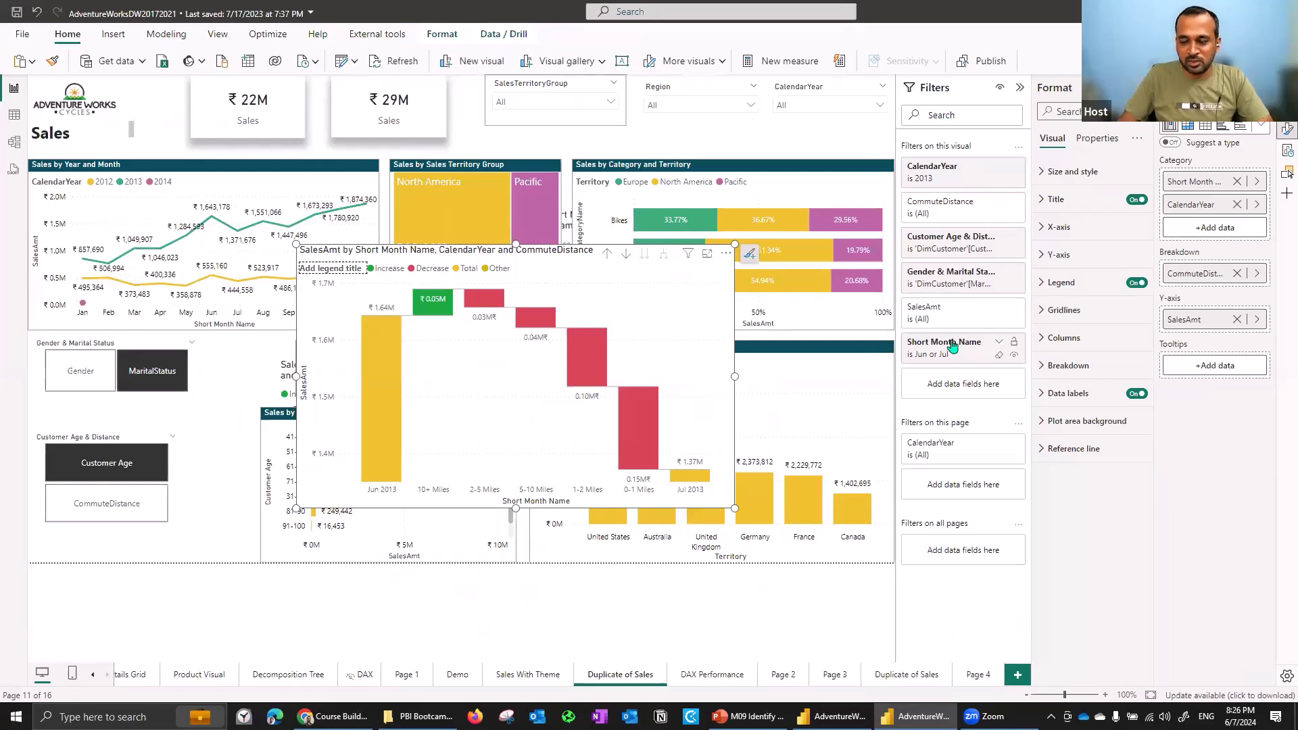
{"action": "left_click", "coordinate": [998, 357]}
{"action": "left_click", "coordinate": [999, 285]}
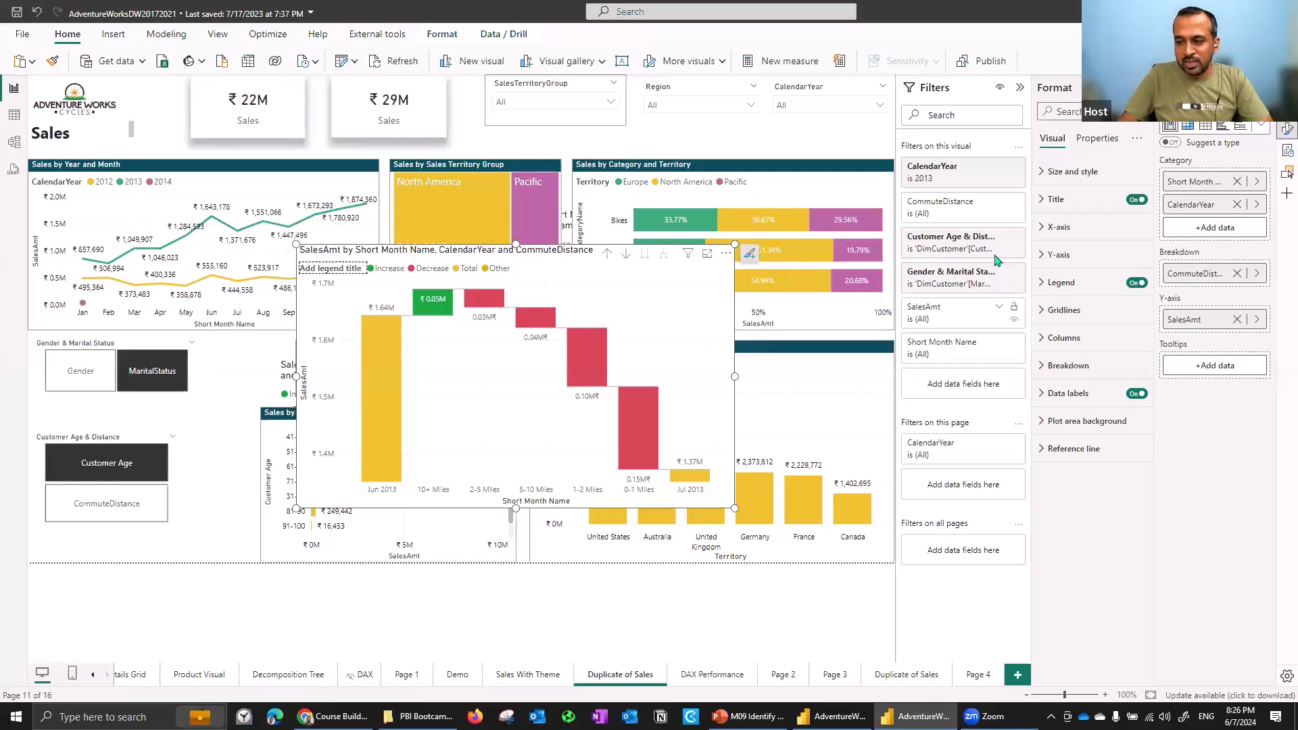
{"action": "left_click", "coordinate": [999, 181]}
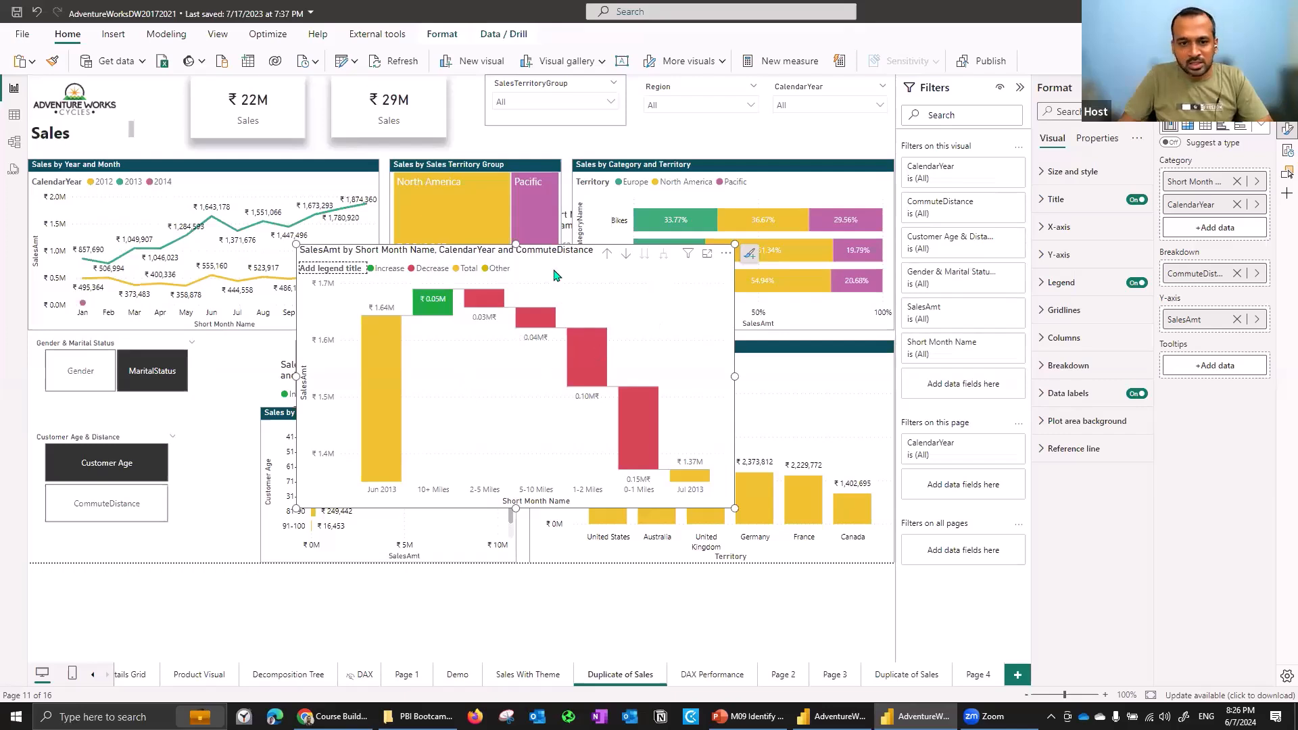
- Drill the waterfall's axis up a level and expand it back down to month and year
{"action": "left_click", "coordinate": [607, 257]}
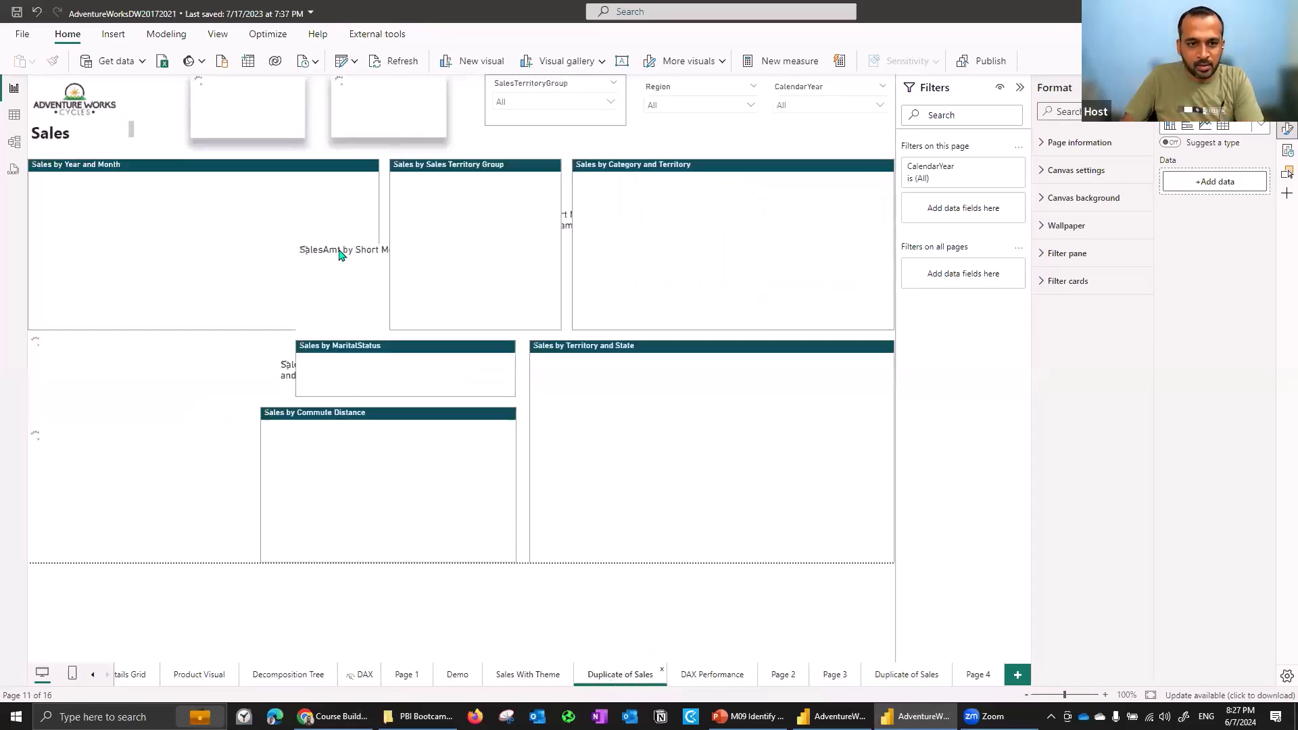
{"action": "left_click", "coordinate": [340, 254]}
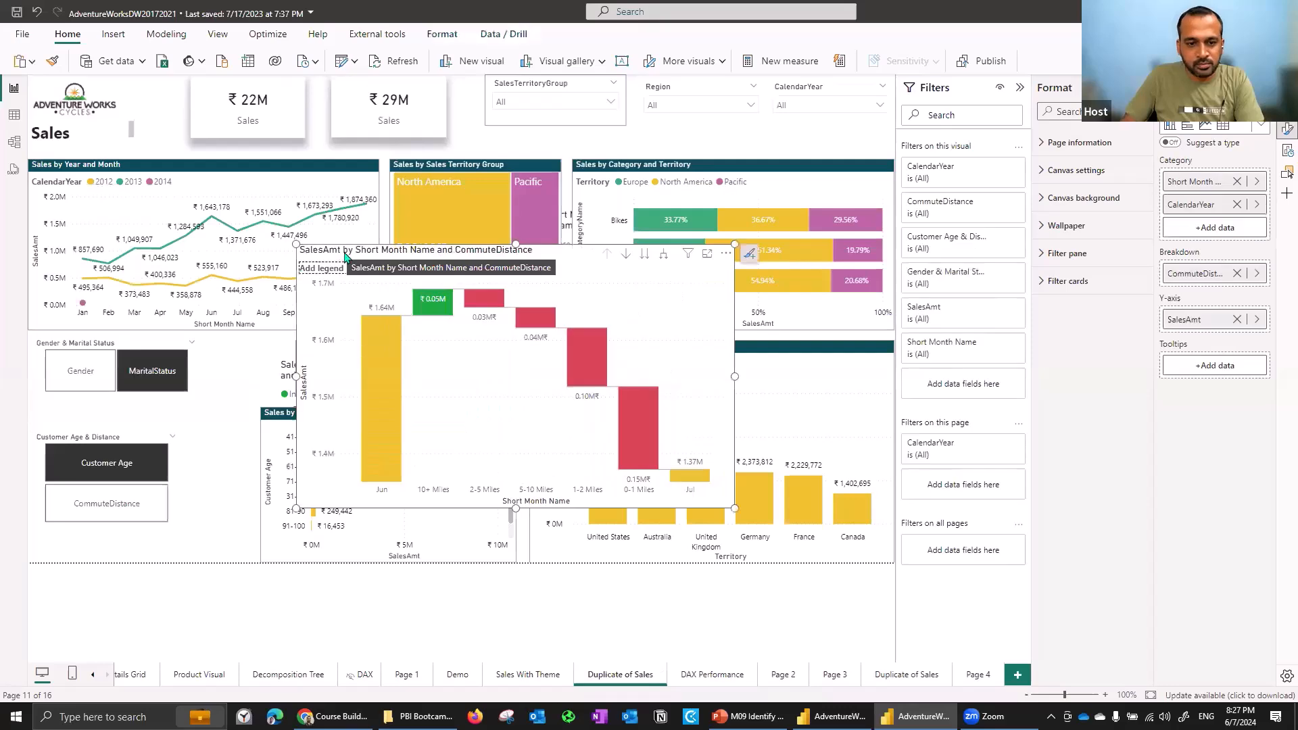
{"action": "left_click", "coordinate": [386, 395]}
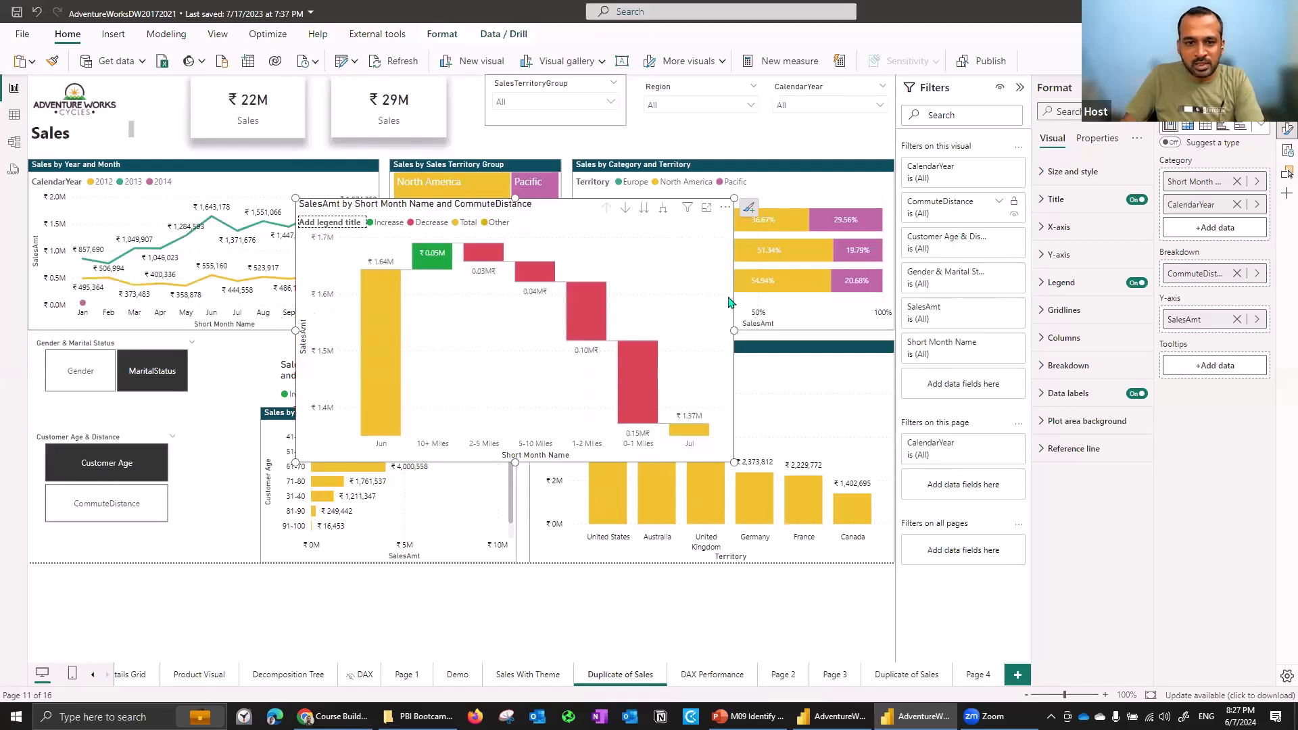
{"action": "left_click", "coordinate": [626, 211]}
{"action": "left_click", "coordinate": [390, 368]}
{"action": "left_click", "coordinate": [663, 210]}
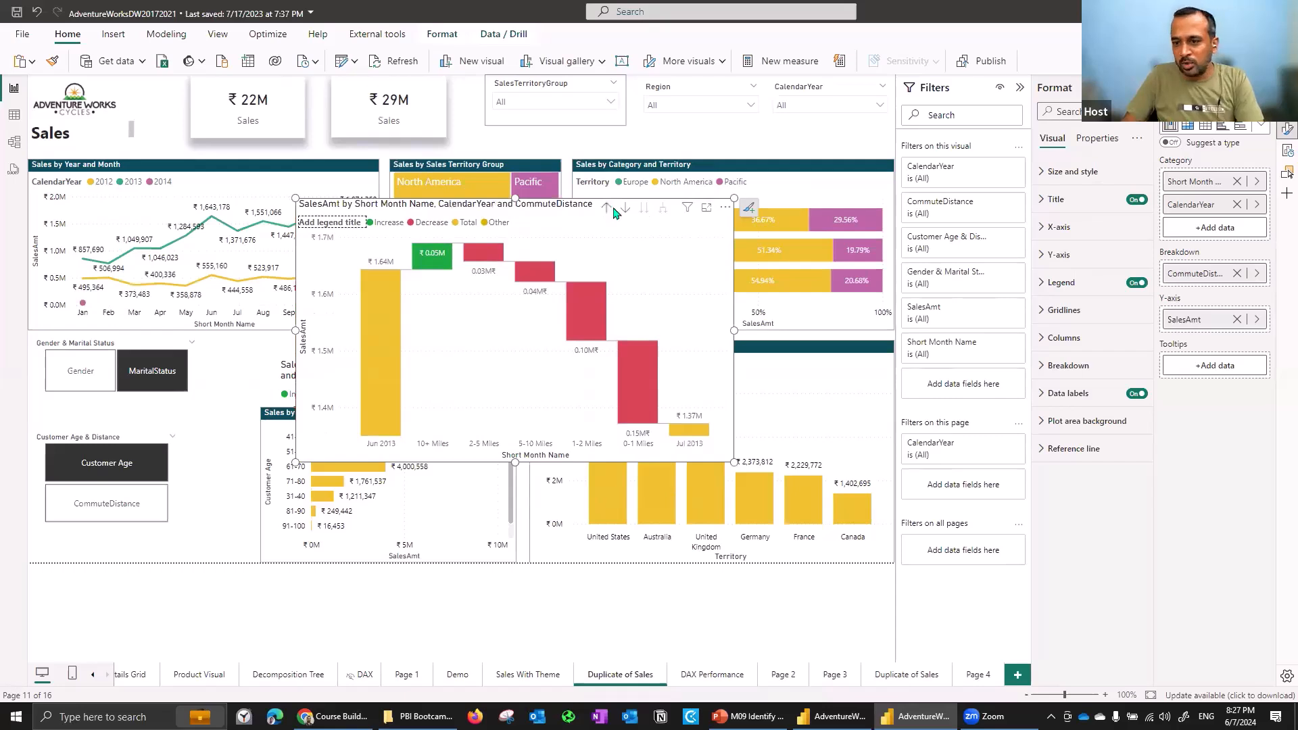
- Nudge the Sales by Year and Month chart slightly upward and reselect the waterfall visual
{"action": "left_click", "coordinate": [724, 208]}
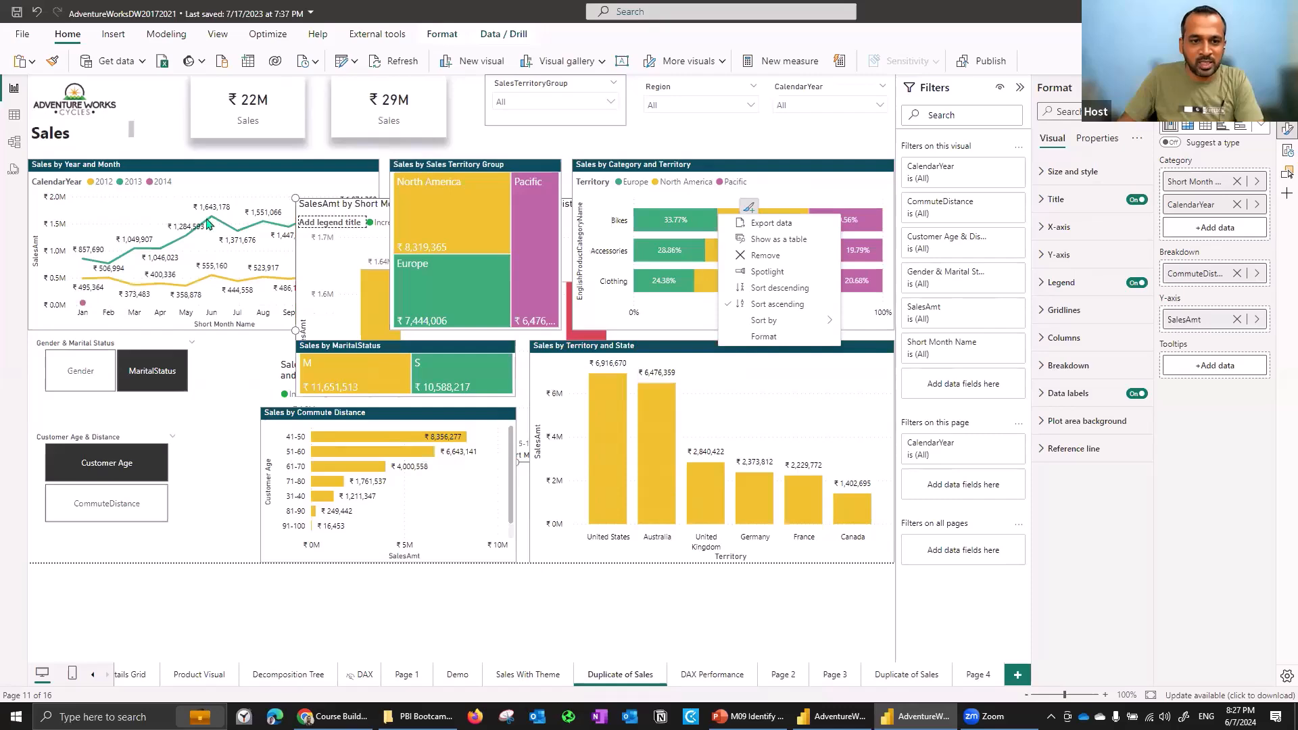
{"action": "left_click", "coordinate": [346, 194]}
{"action": "left_click_drag", "start_coordinate": [360, 316], "coordinate": [360, 280]}
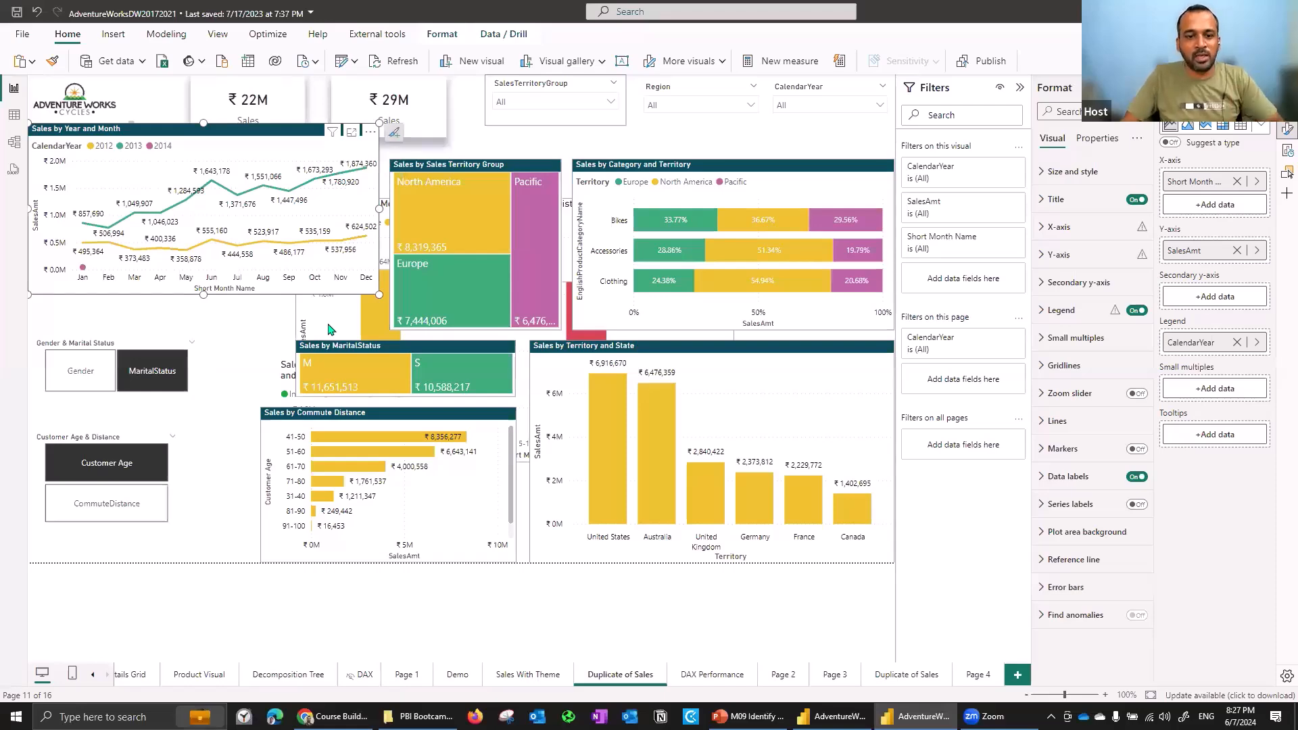
{"action": "left_click", "coordinate": [363, 331]}
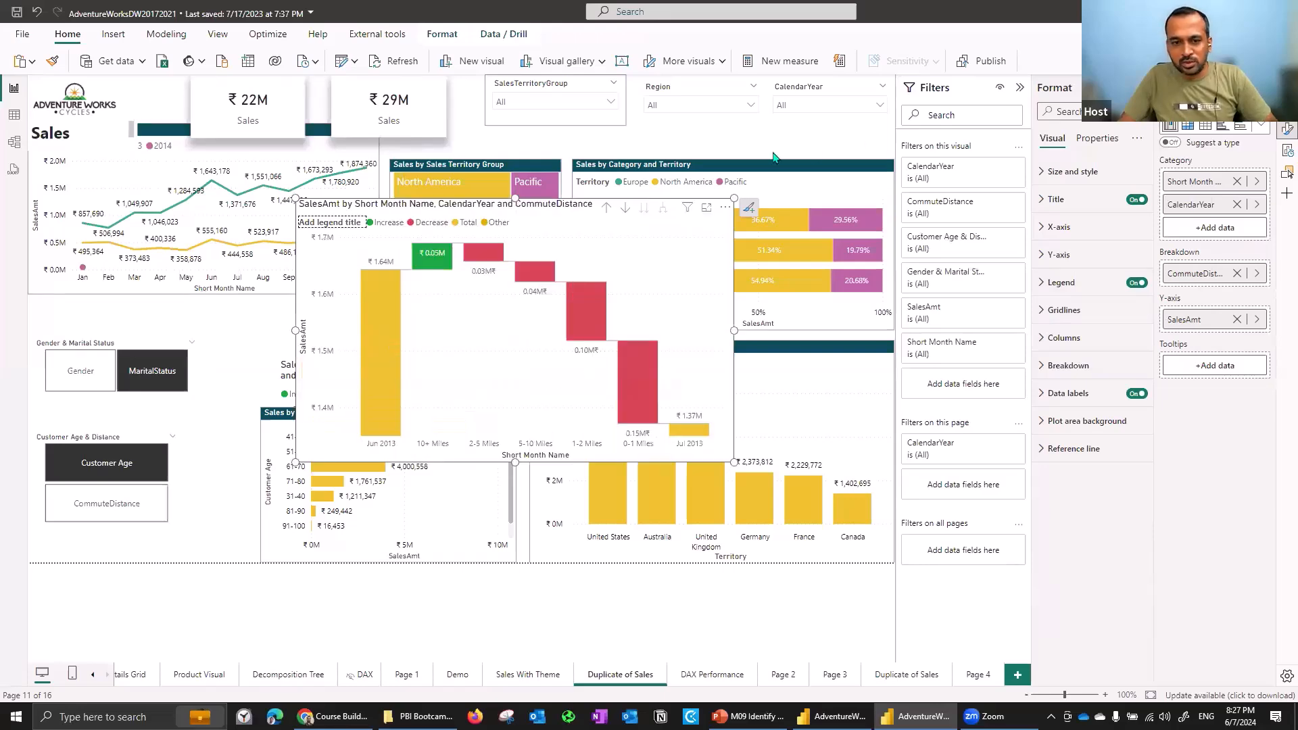
{"action": "key", "text": "Escape"}
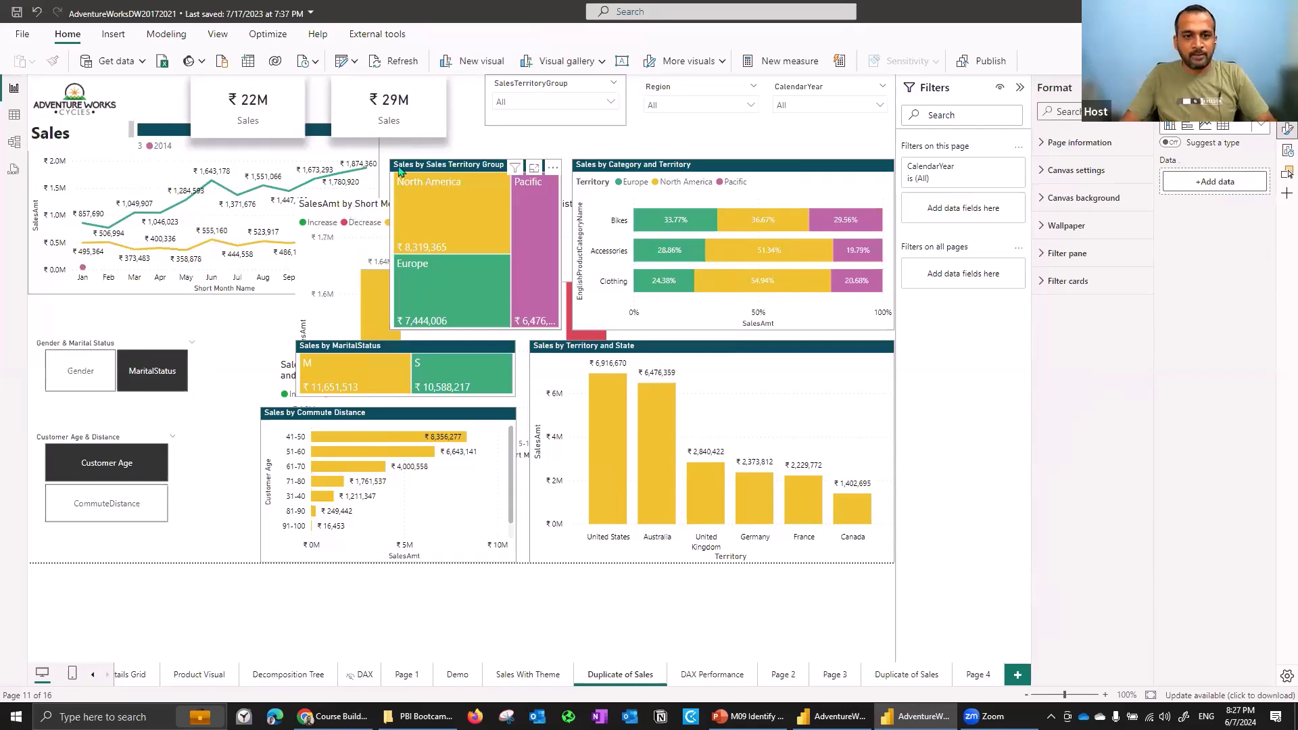
{"action": "left_click", "coordinate": [506, 212]}
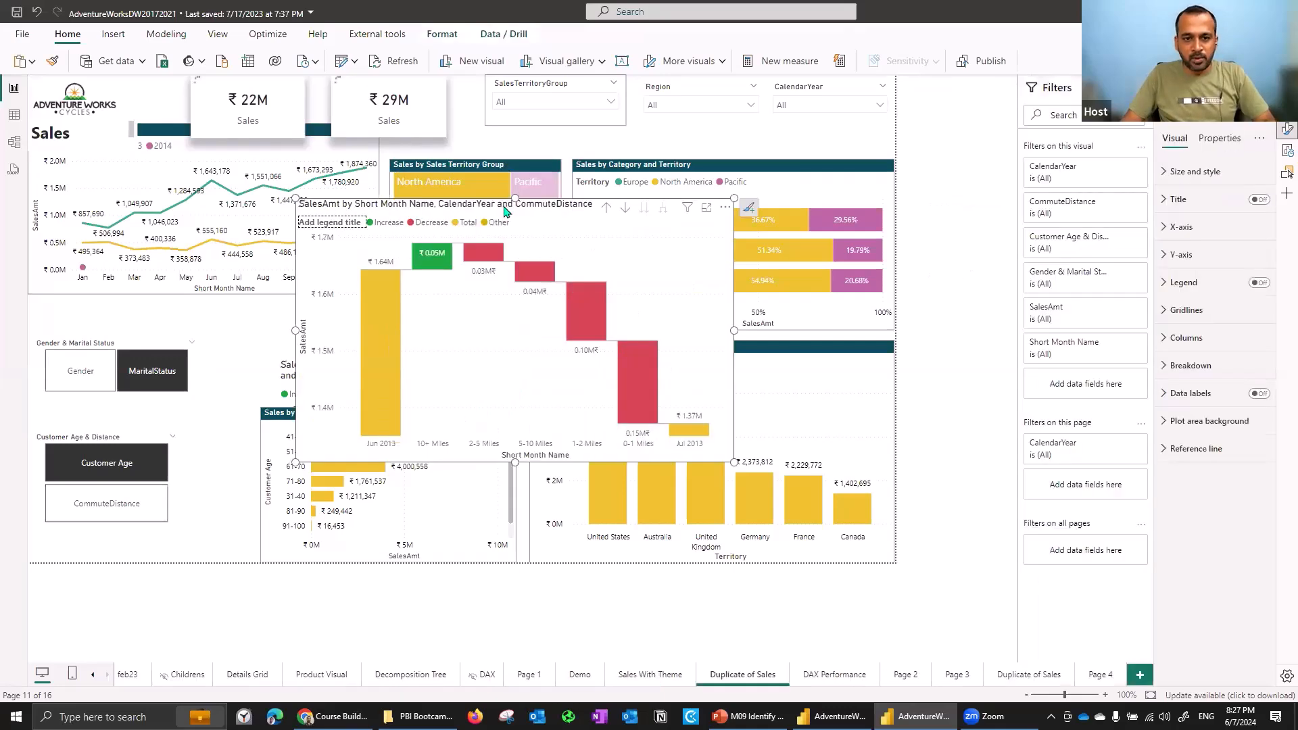
- Add a new report page, paste the copied CommuteDistance waterfall onto it and move it toward the upper left
{"action": "scroll", "coordinate": [505, 212], "scroll_direction": "up", "scroll_amount": 1}
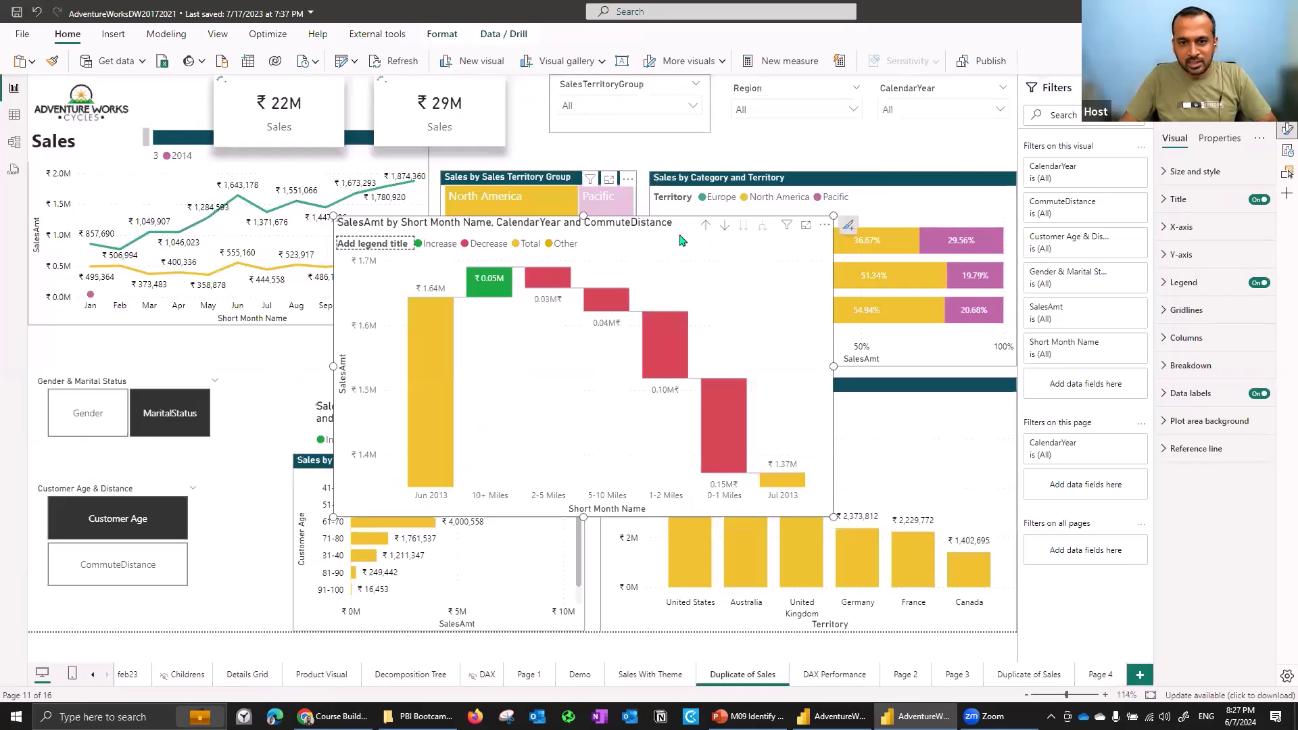
{"action": "left_click", "coordinate": [786, 641]}
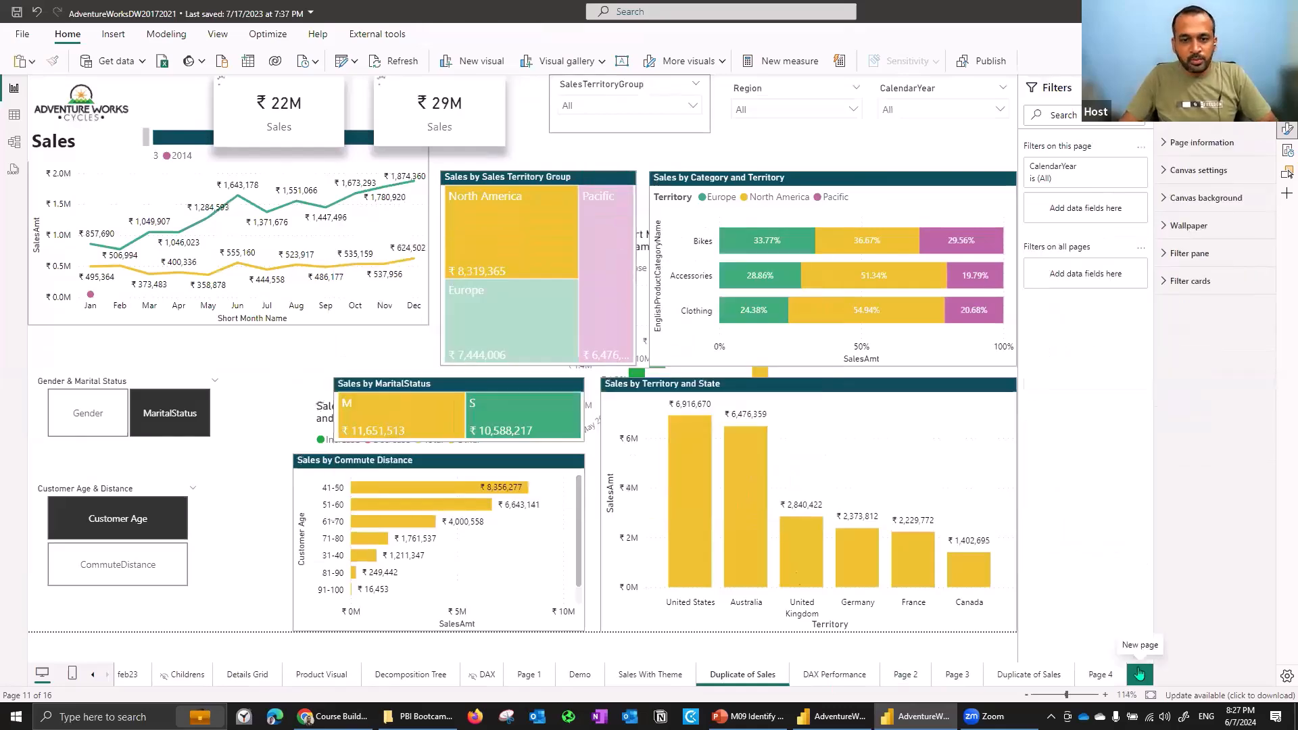
{"action": "left_click", "coordinate": [1139, 674]}
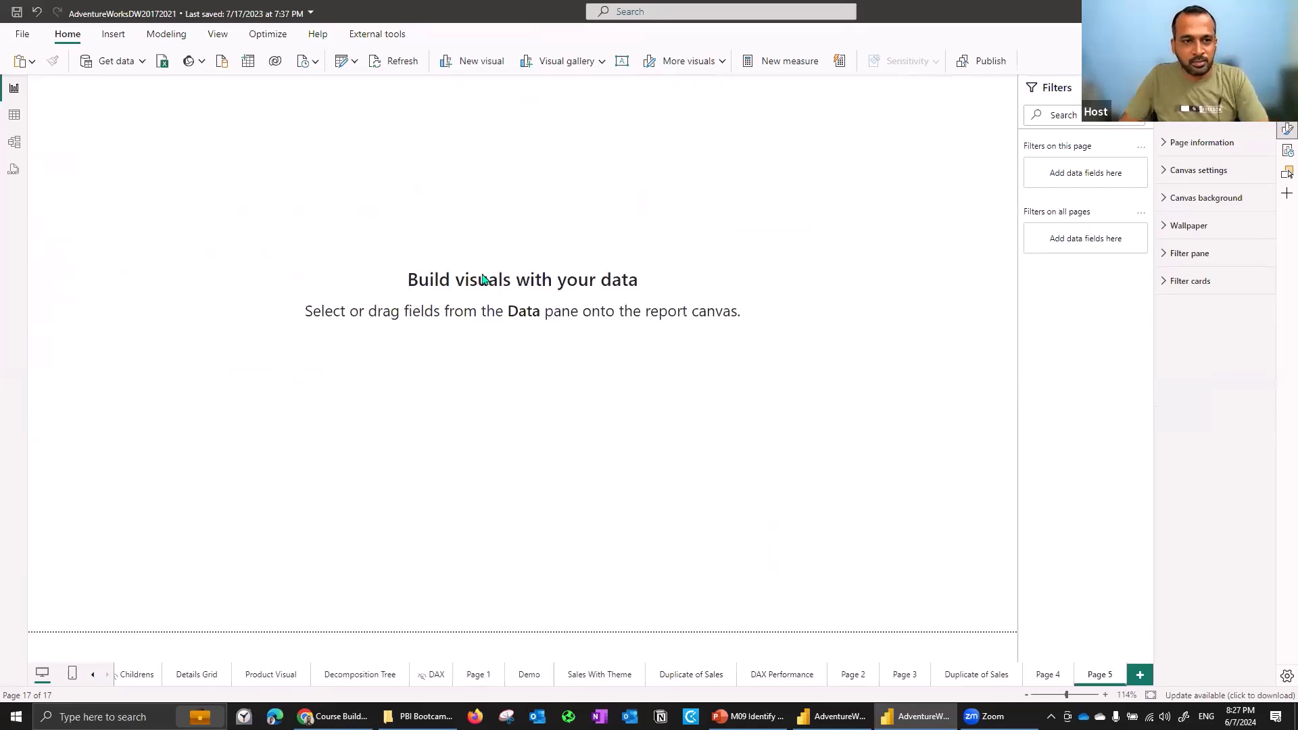
{"action": "key", "text": "ctrl+v"}
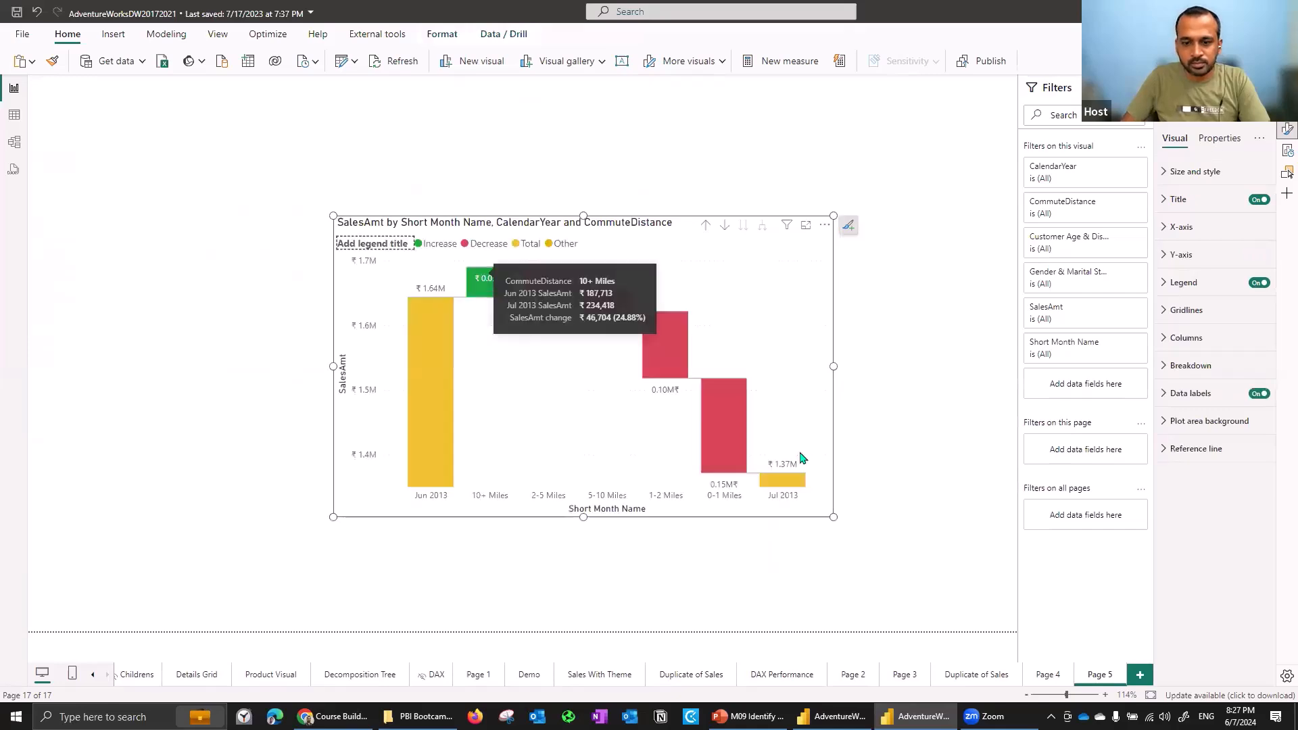
{"action": "left_click_drag", "start_coordinate": [737, 383], "coordinate": [573, 338]}
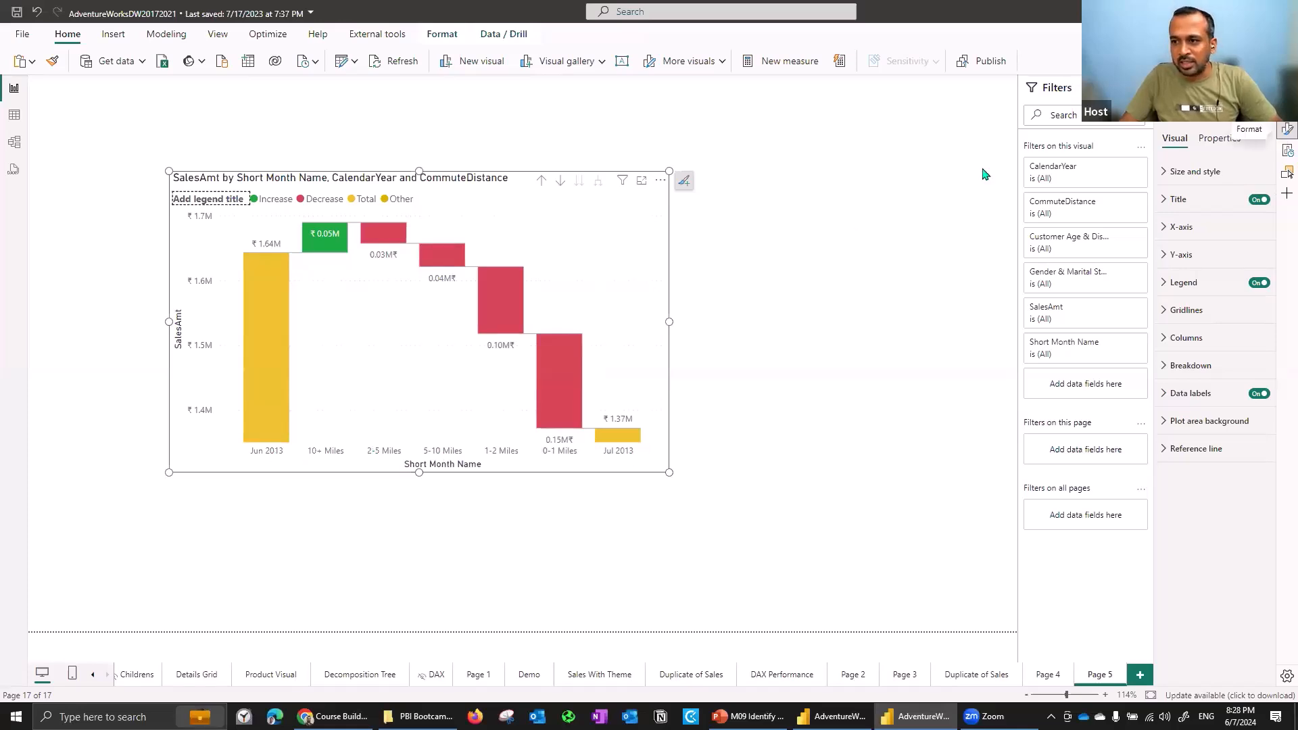
- Insert a new empty waterfall visual, shift the original waterfall to the left edge and size the new one beside it
{"action": "left_click", "coordinate": [1287, 173]}
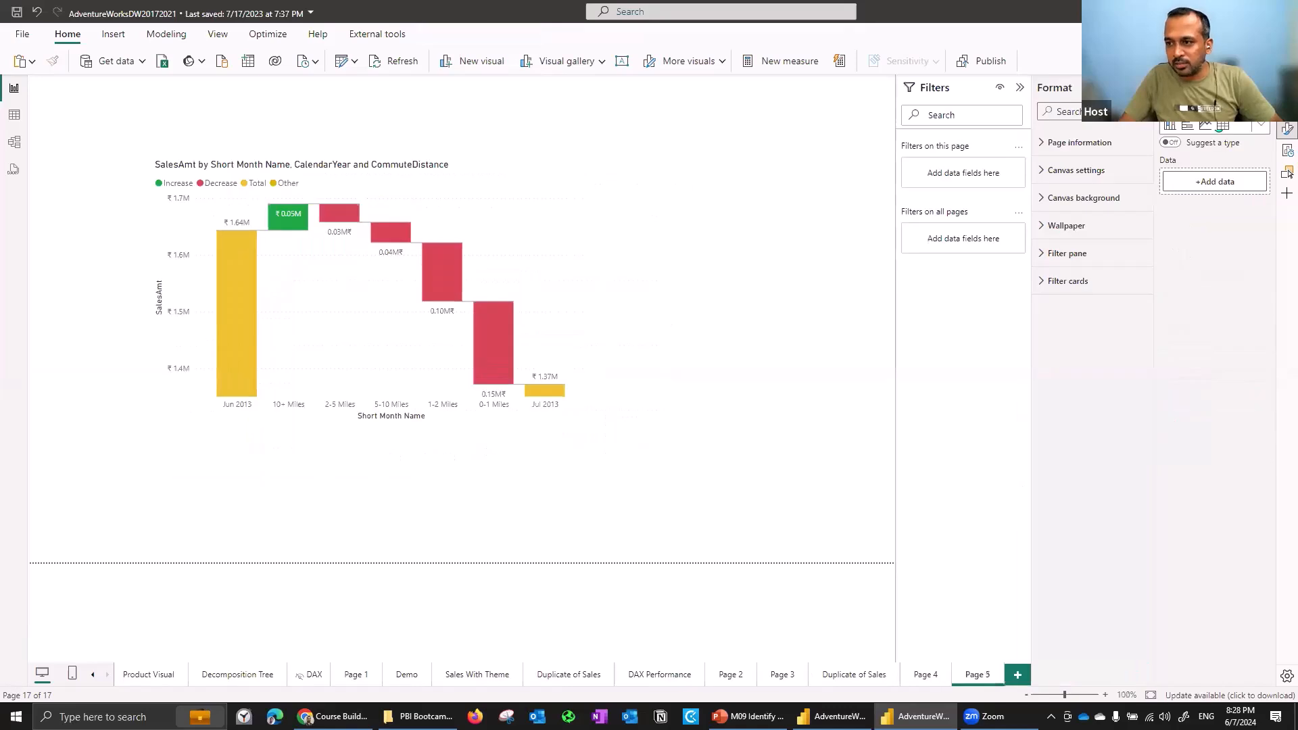
{"action": "left_click", "coordinate": [1260, 127]}
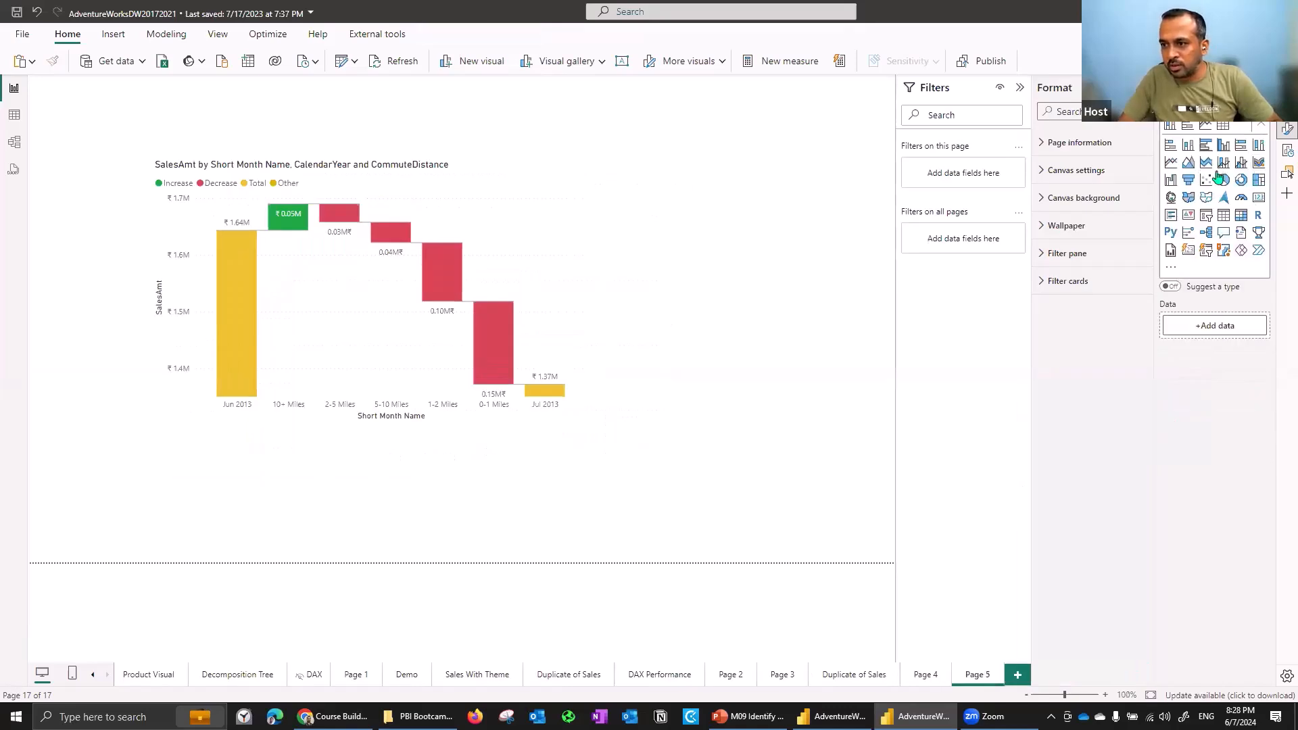
{"action": "left_click", "coordinate": [1172, 186]}
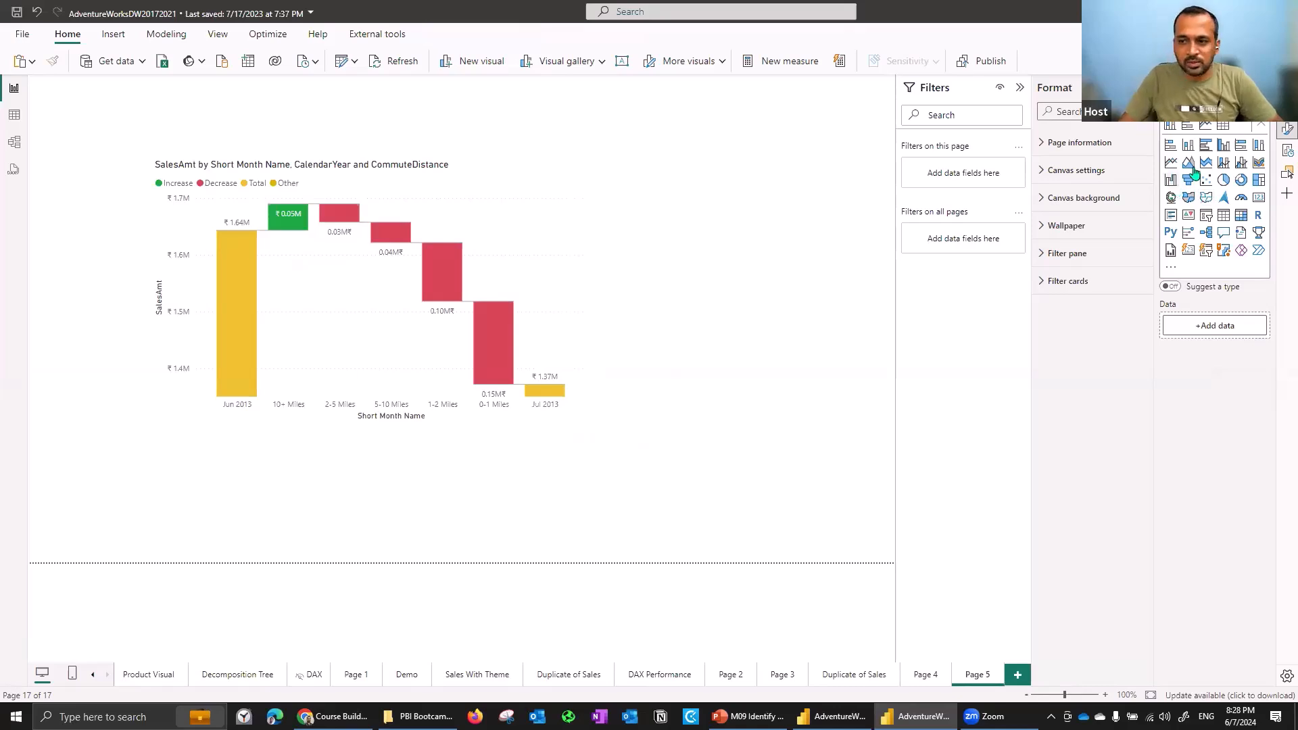
{"action": "left_click_drag", "start_coordinate": [227, 471], "coordinate": [712, 275]}
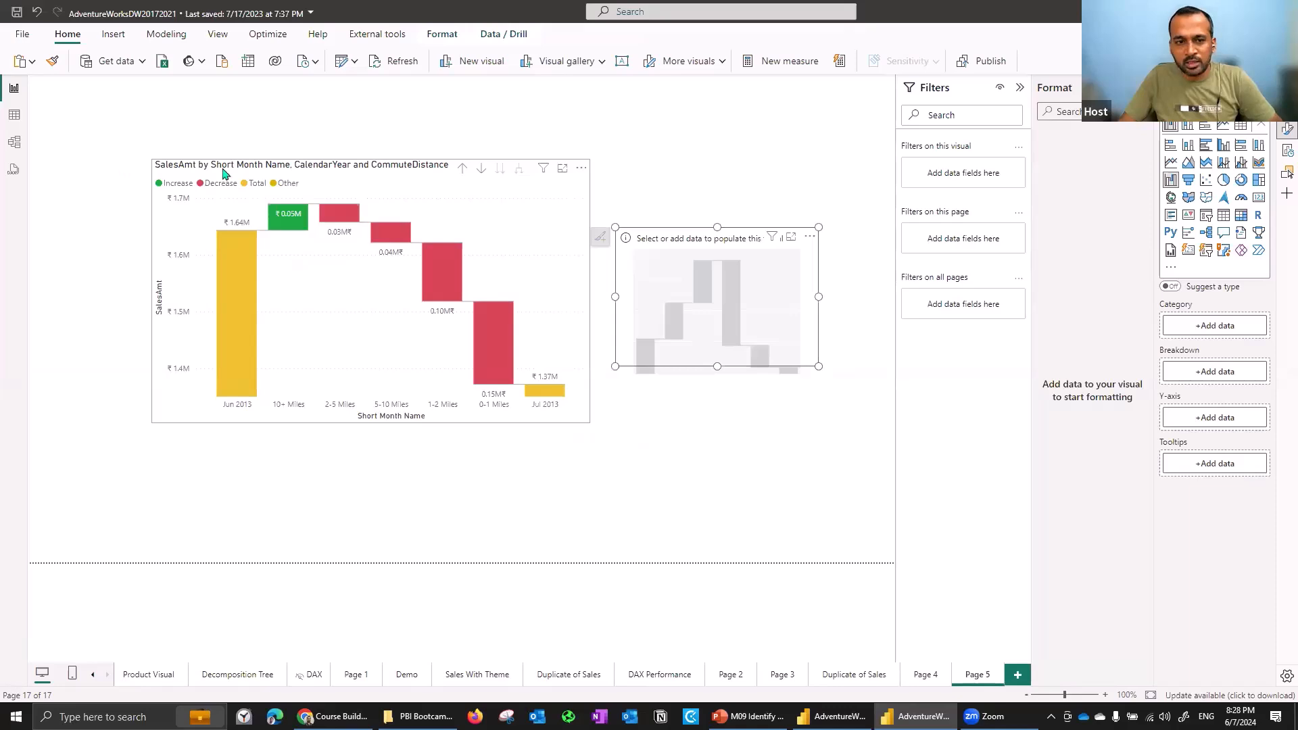
{"action": "left_click_drag", "start_coordinate": [251, 171], "coordinate": [126, 171]}
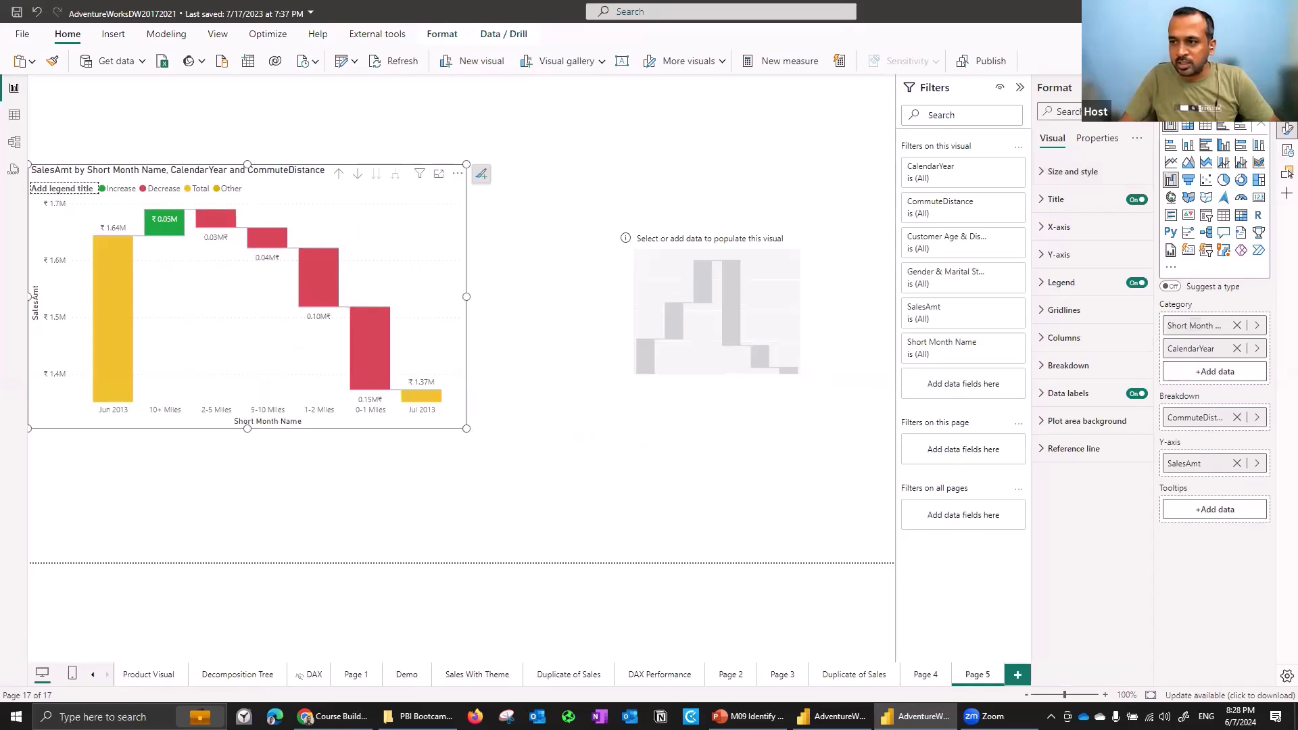
{"action": "left_click", "coordinate": [1281, 131]}
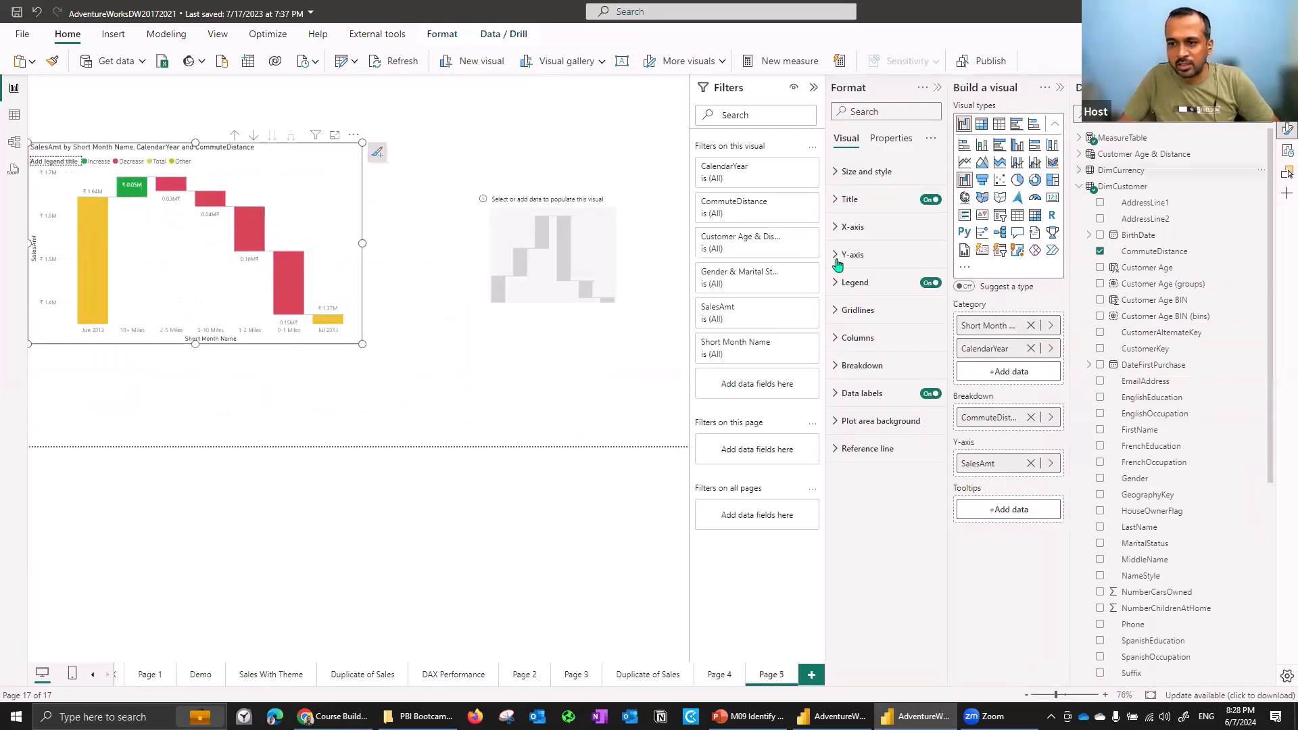
{"action": "left_click", "coordinate": [556, 239]}
{"action": "left_click_drag", "start_coordinate": [475, 297], "coordinate": [368, 376]}
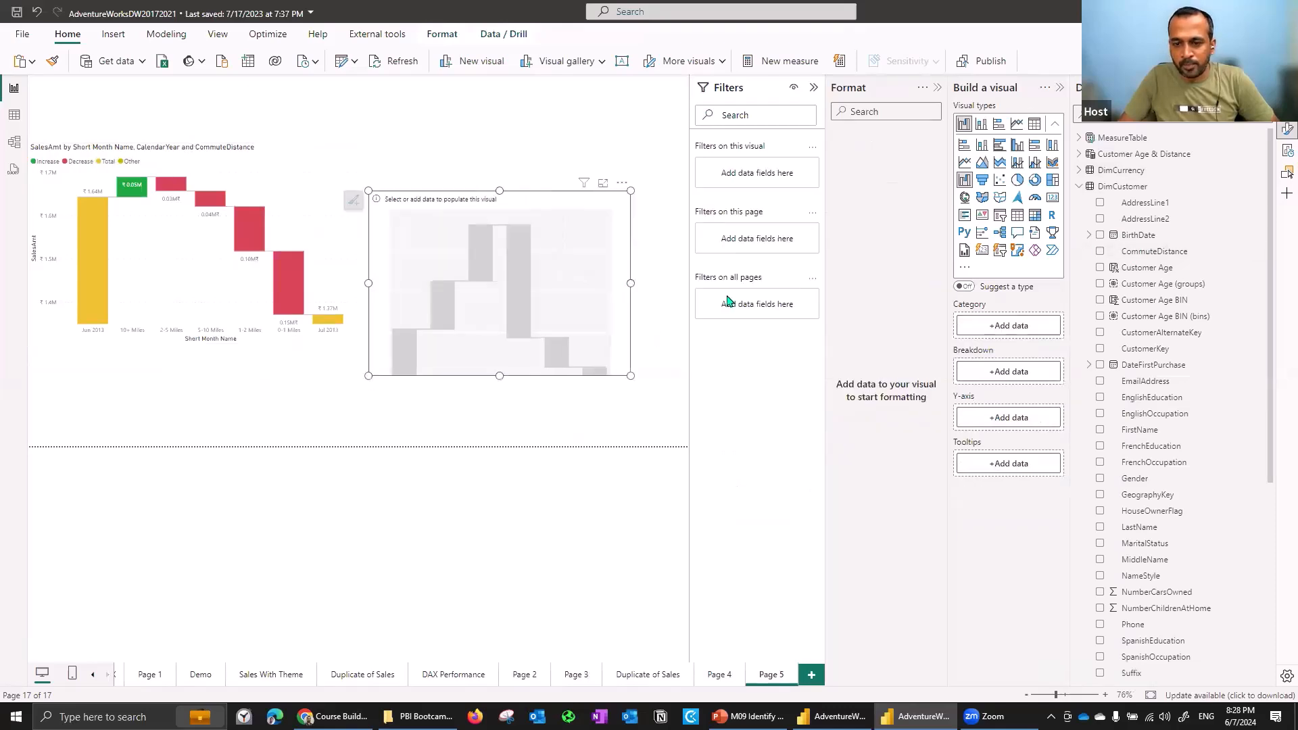
{"action": "left_click_drag", "start_coordinate": [551, 283], "coordinate": [609, 296]}
{"action": "left_click_drag", "start_coordinate": [427, 203], "coordinate": [376, 144]}
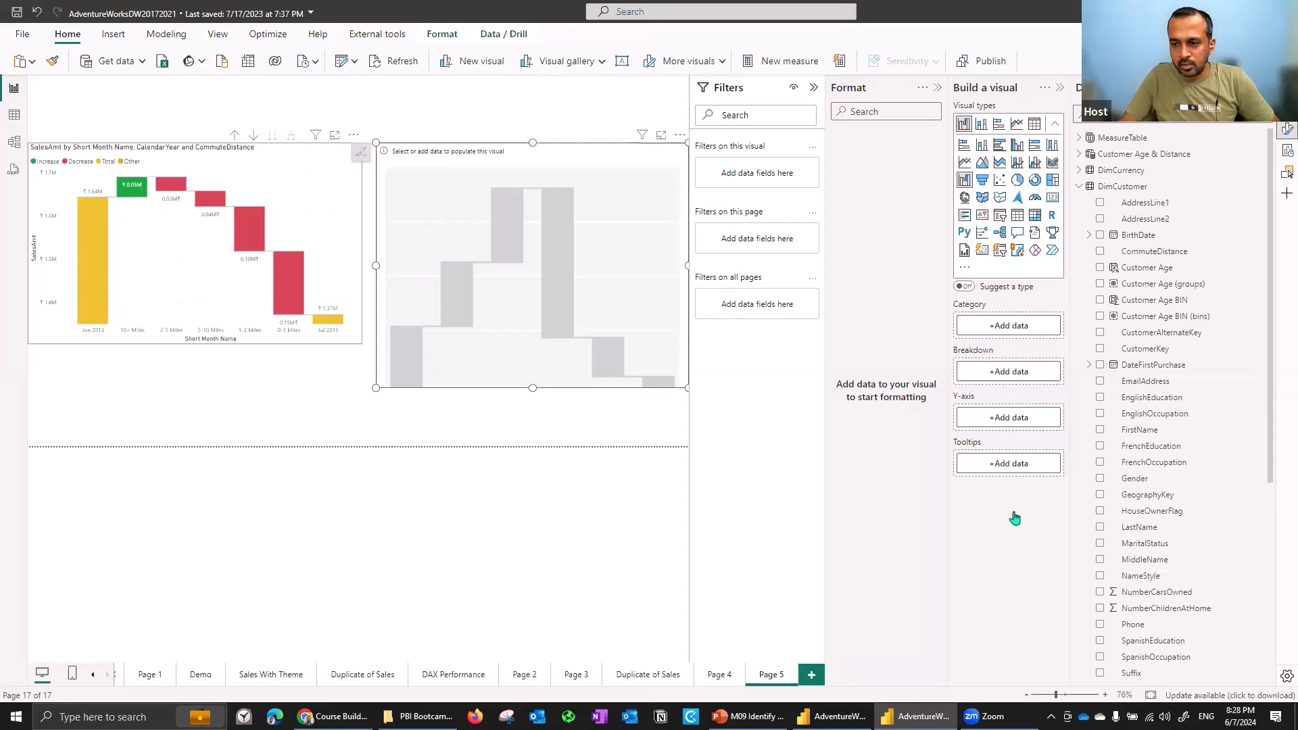
- Add CommuteDistance as the breakdown and CalendarYear as the category of the new waterfall
{"action": "left_click", "coordinate": [338, 268]}
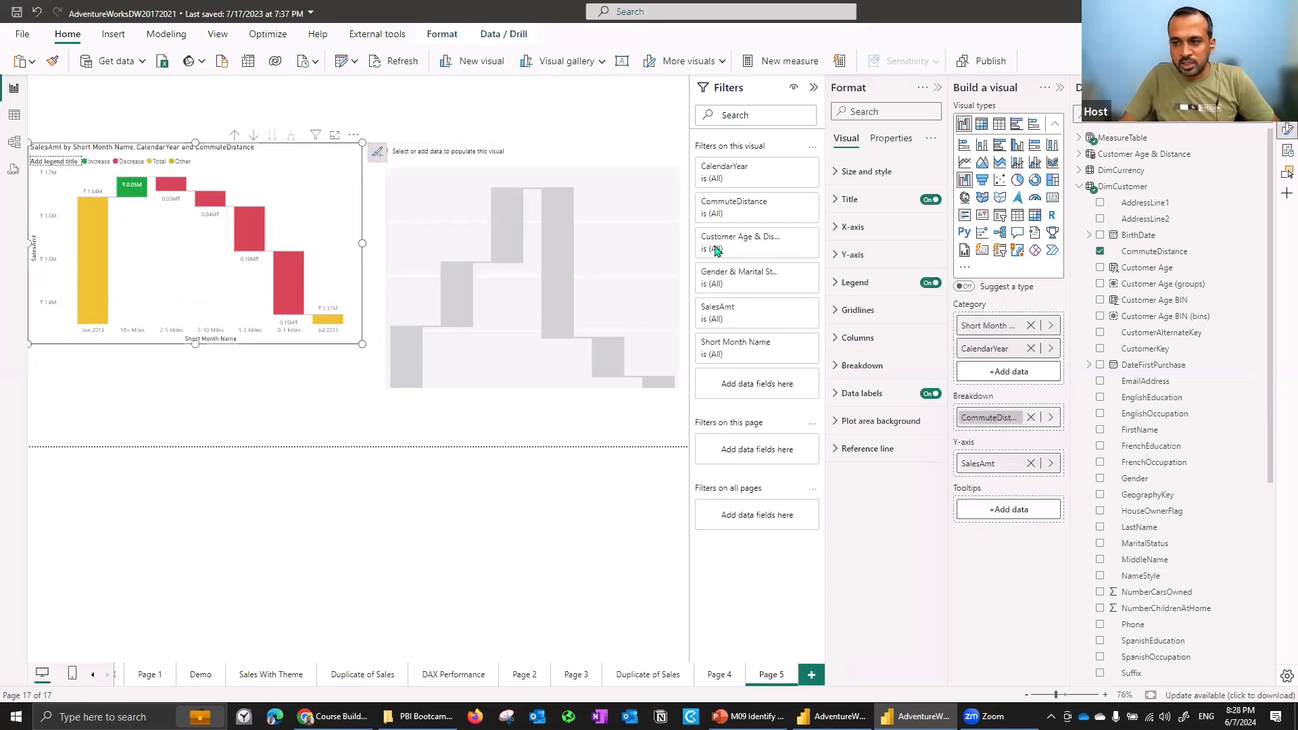
{"action": "left_click", "coordinate": [1155, 252]}
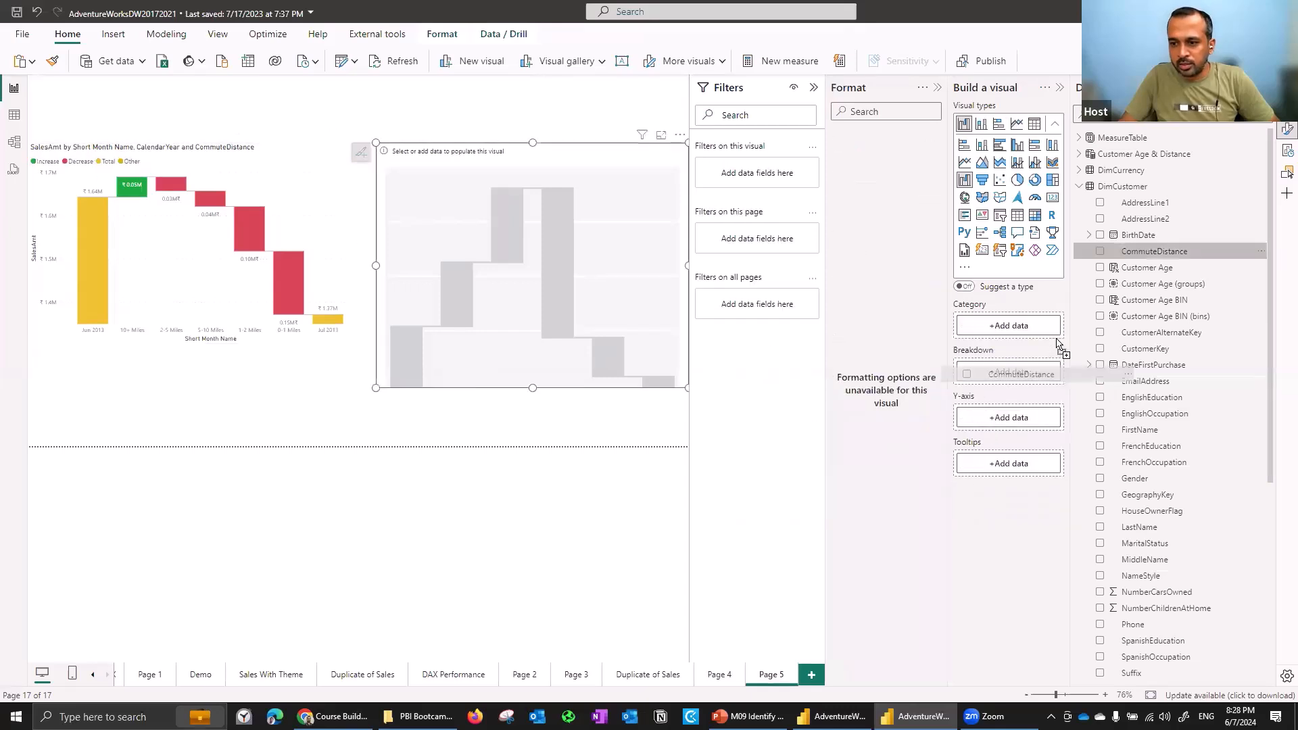
{"action": "left_click", "coordinate": [1079, 187]}
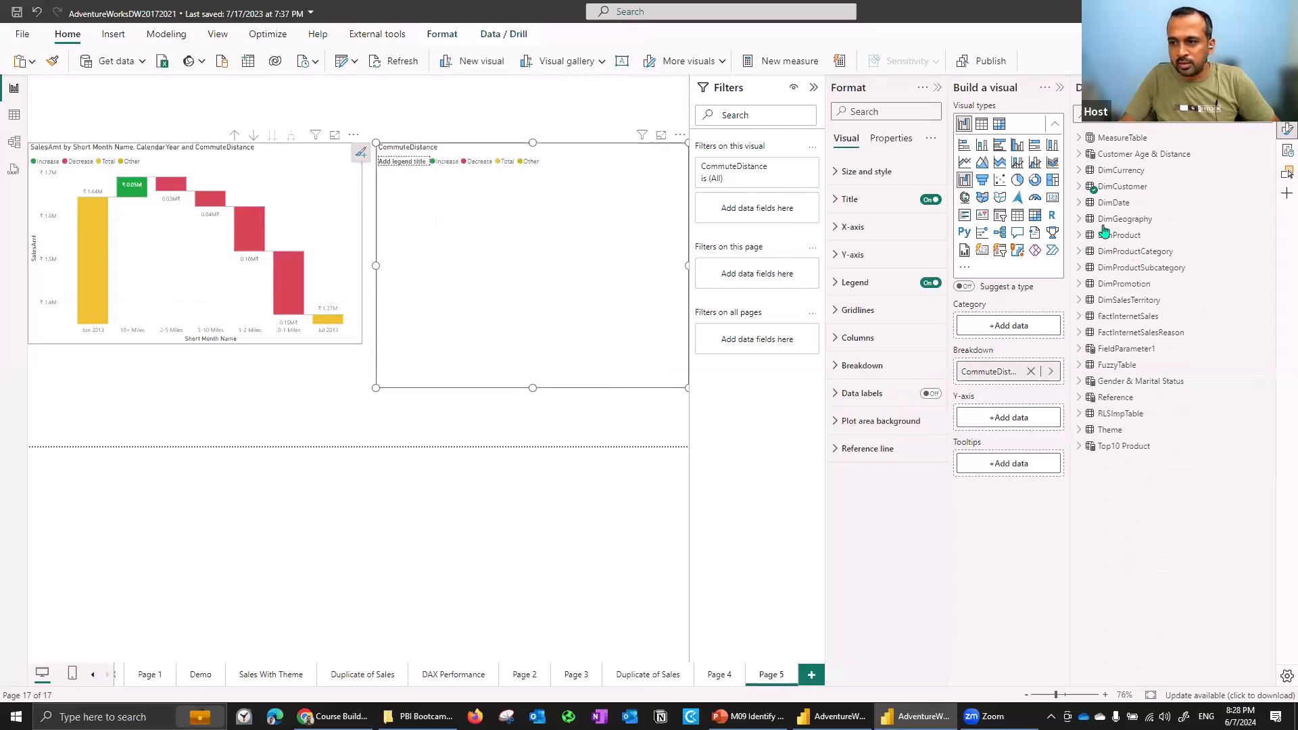
{"action": "left_click", "coordinate": [1080, 202]}
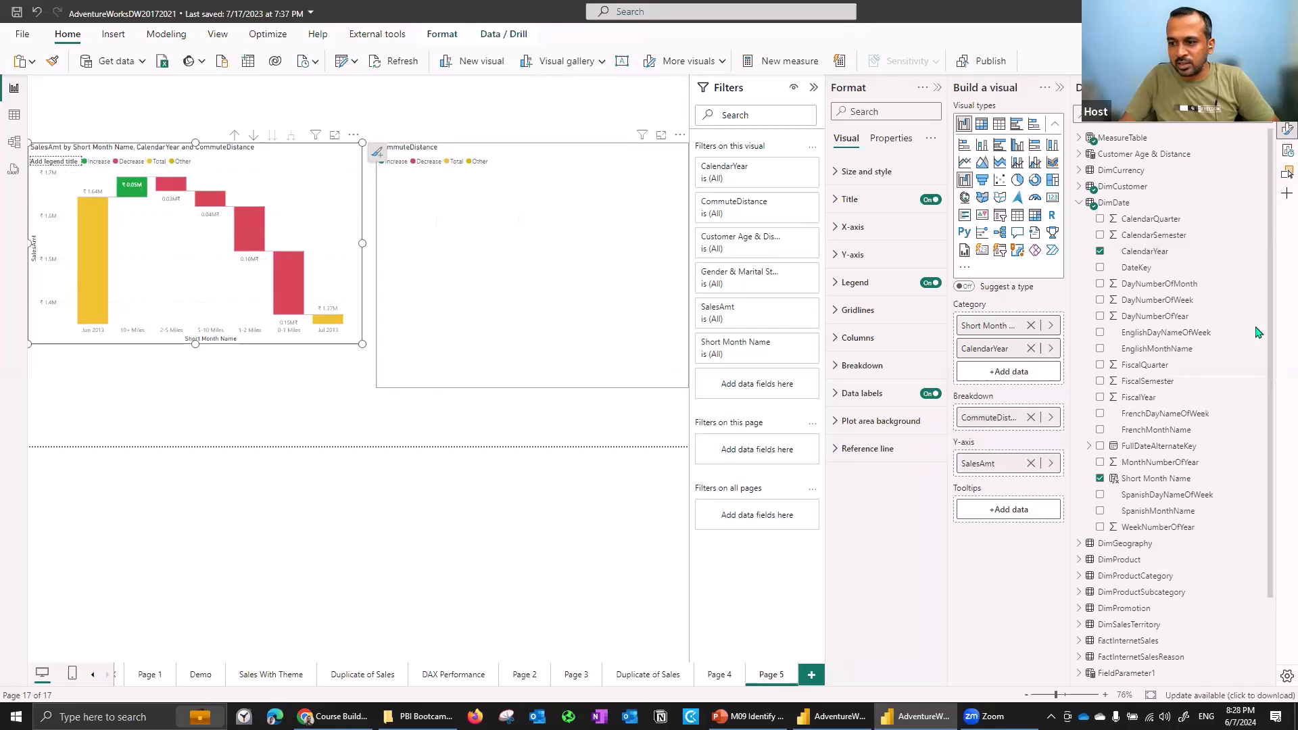
{"action": "left_click_drag", "start_coordinate": [1135, 253], "coordinate": [1047, 343]}
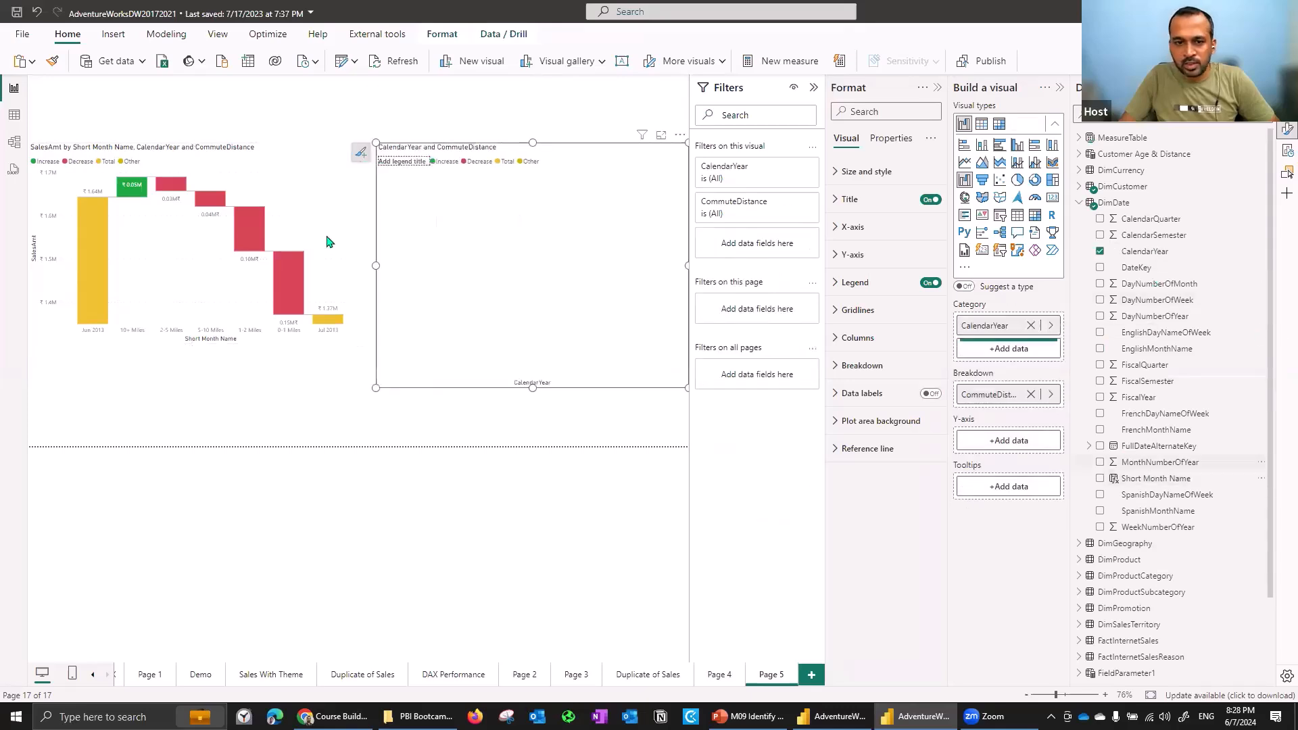
- Add SalesAmt from the Regular Measure folder to the new waterfall's Y-axis
{"action": "left_click", "coordinate": [282, 163]}
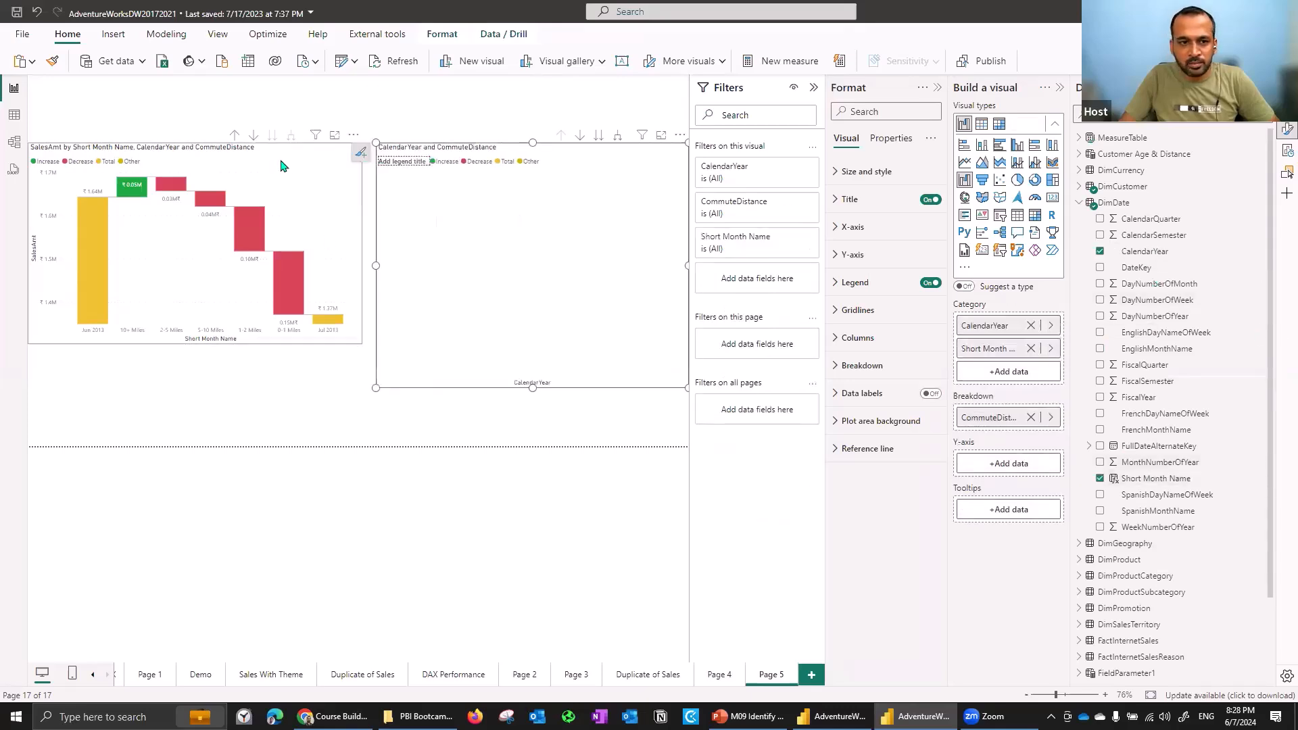
{"action": "left_click", "coordinate": [1081, 204]}
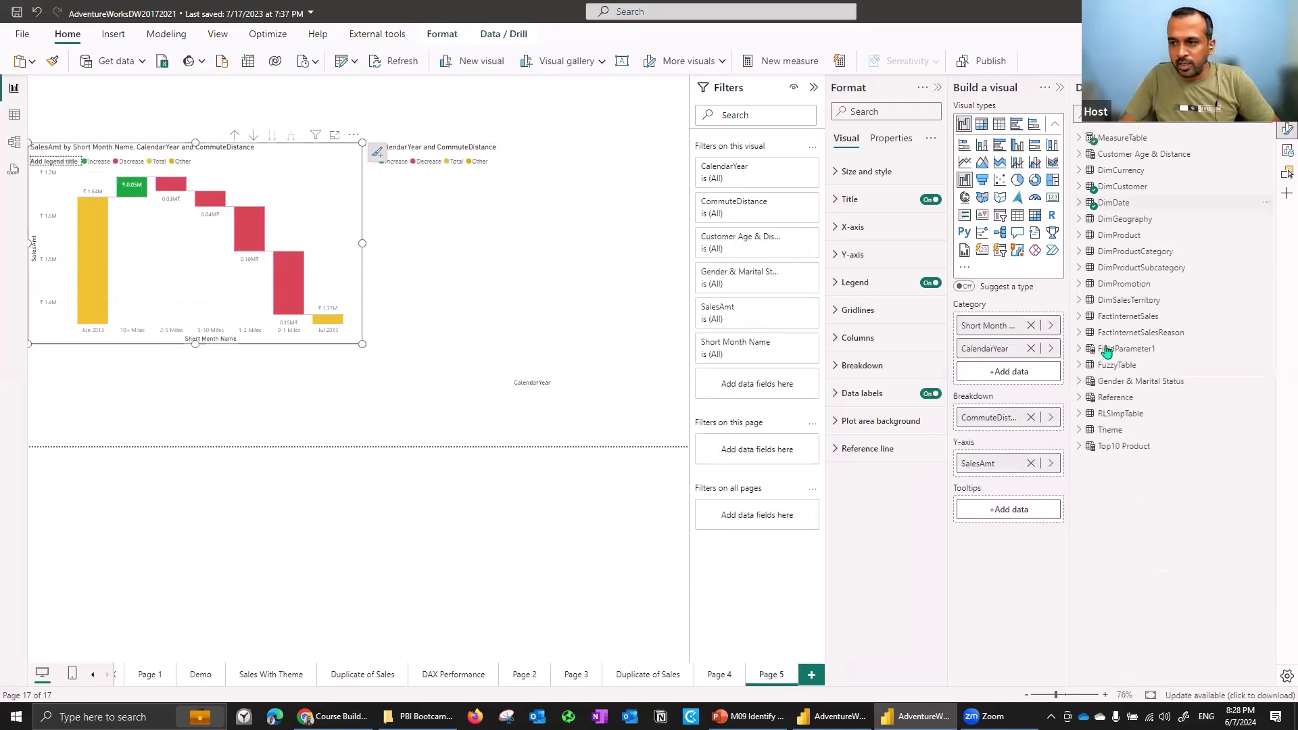
{"action": "left_click", "coordinate": [1077, 140]}
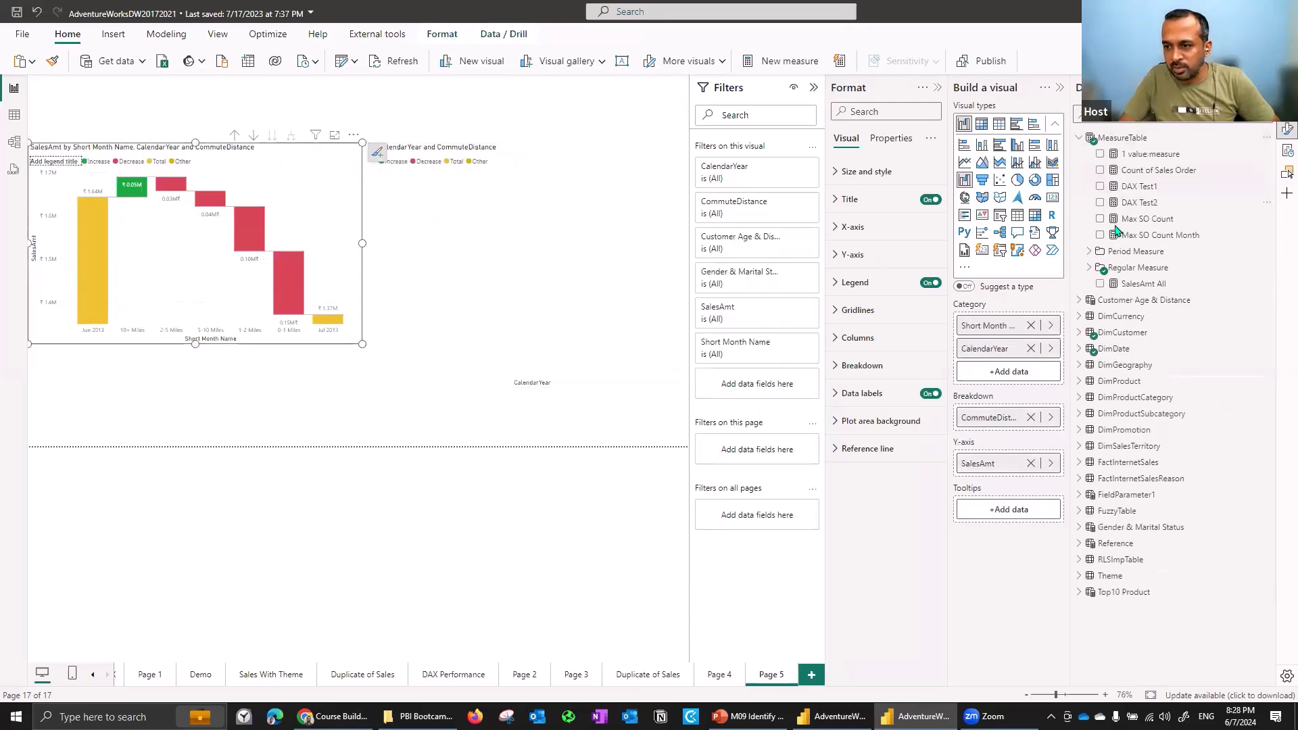
{"action": "left_click", "coordinate": [1089, 269]}
{"action": "left_click", "coordinate": [541, 268]}
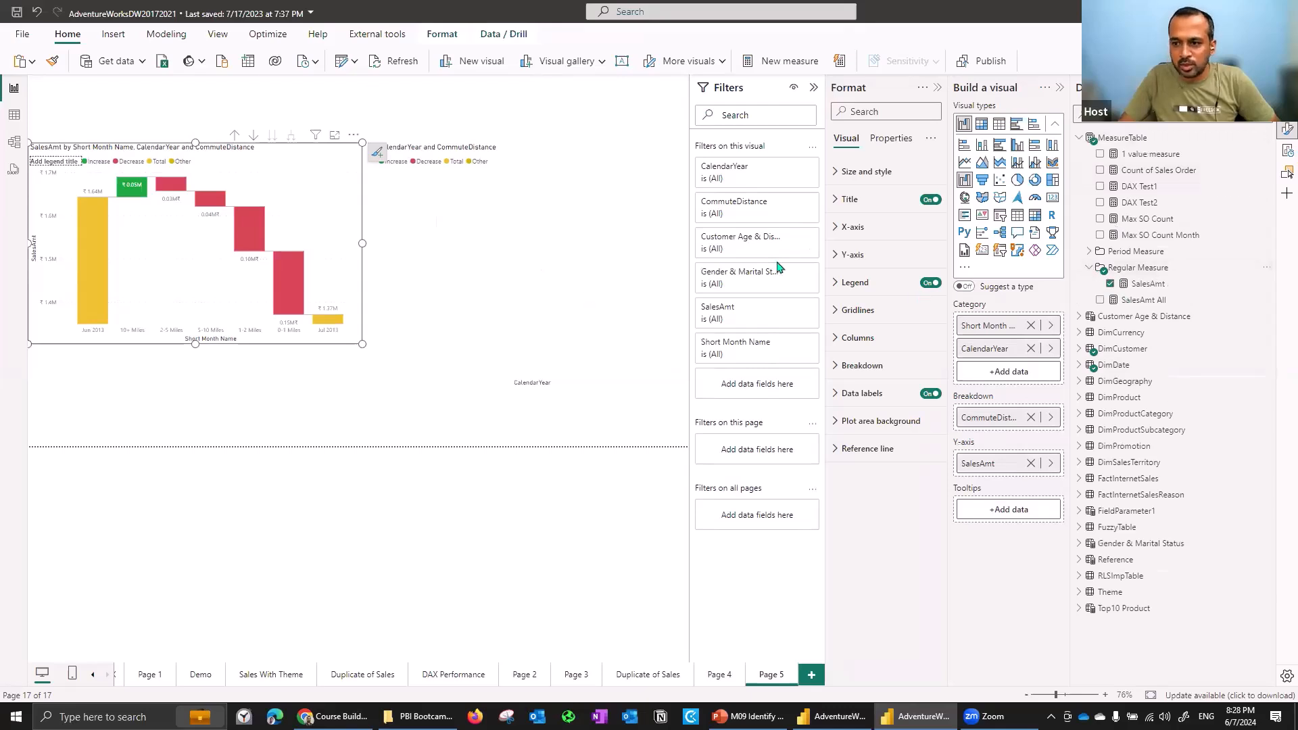
{"action": "left_click_drag", "start_coordinate": [1142, 288], "coordinate": [1009, 467]}
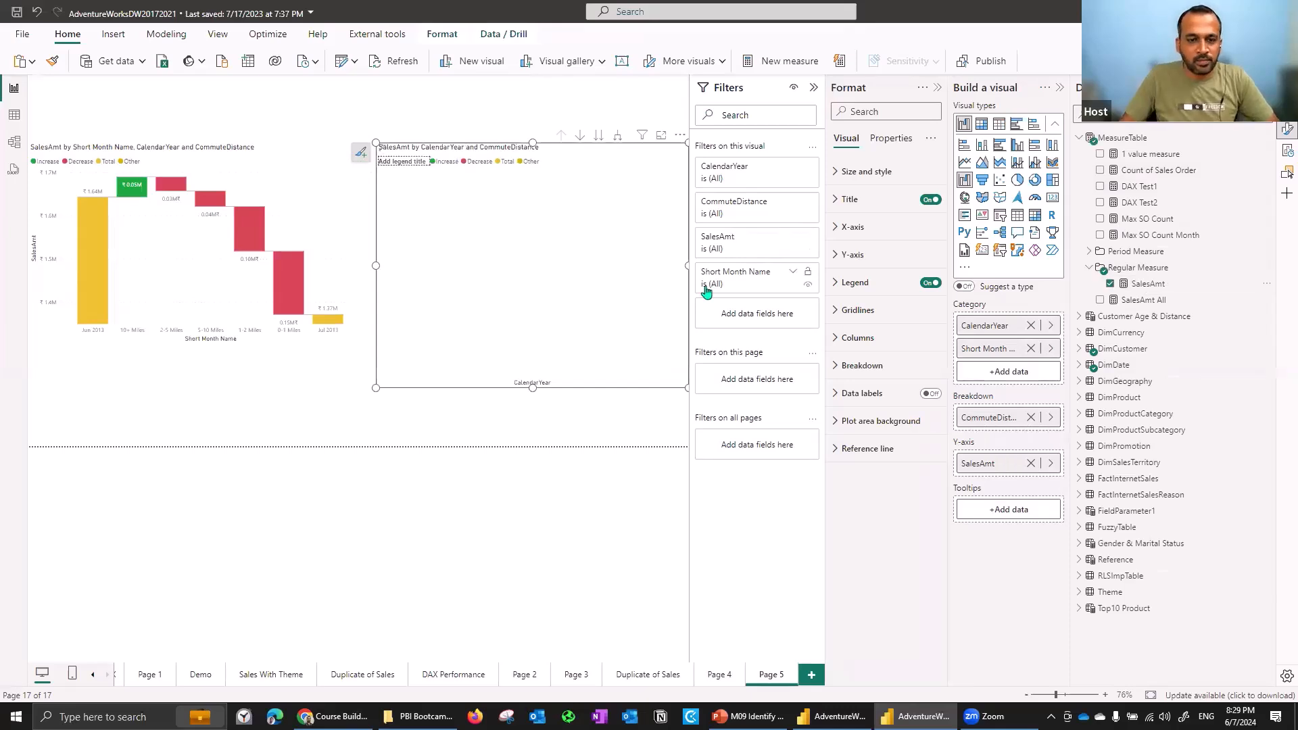
- Widen the new waterfall across the page and remove Short Month Name from its category
{"action": "left_click", "coordinate": [814, 92]}
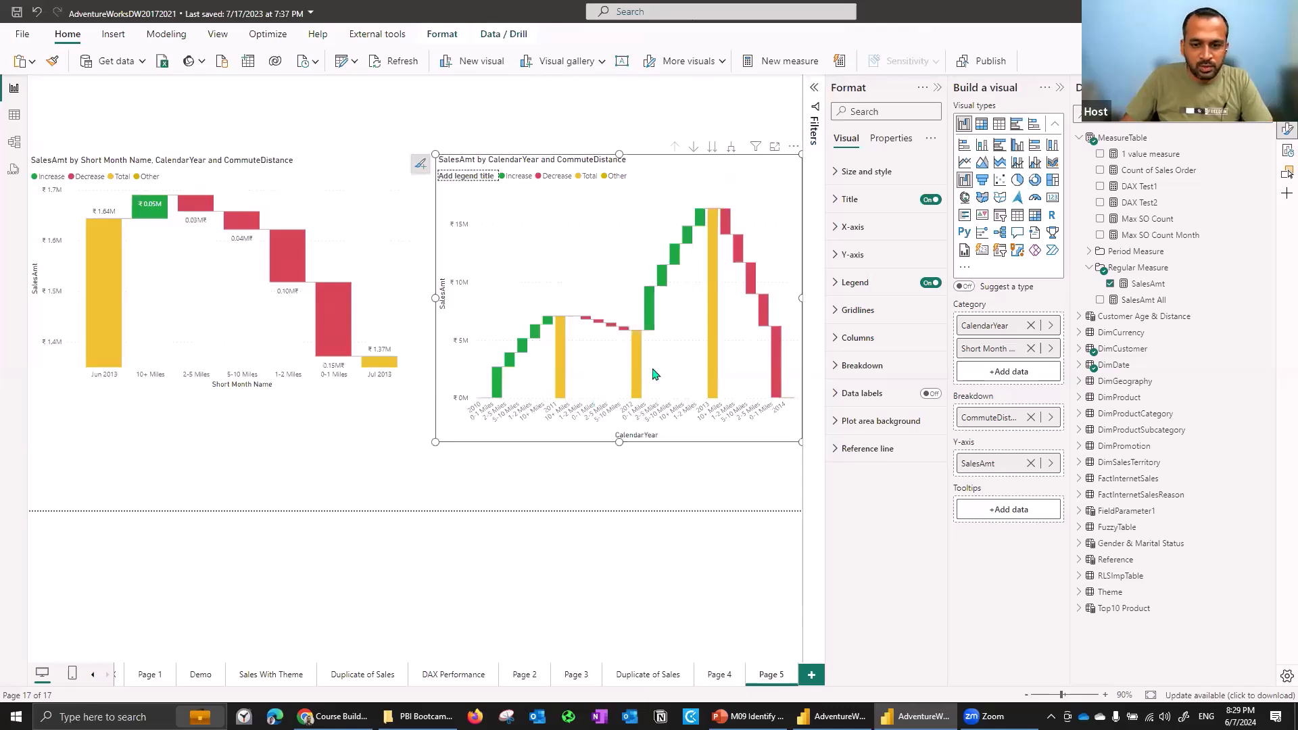
{"action": "left_click_drag", "start_coordinate": [440, 300], "coordinate": [5, 309]}
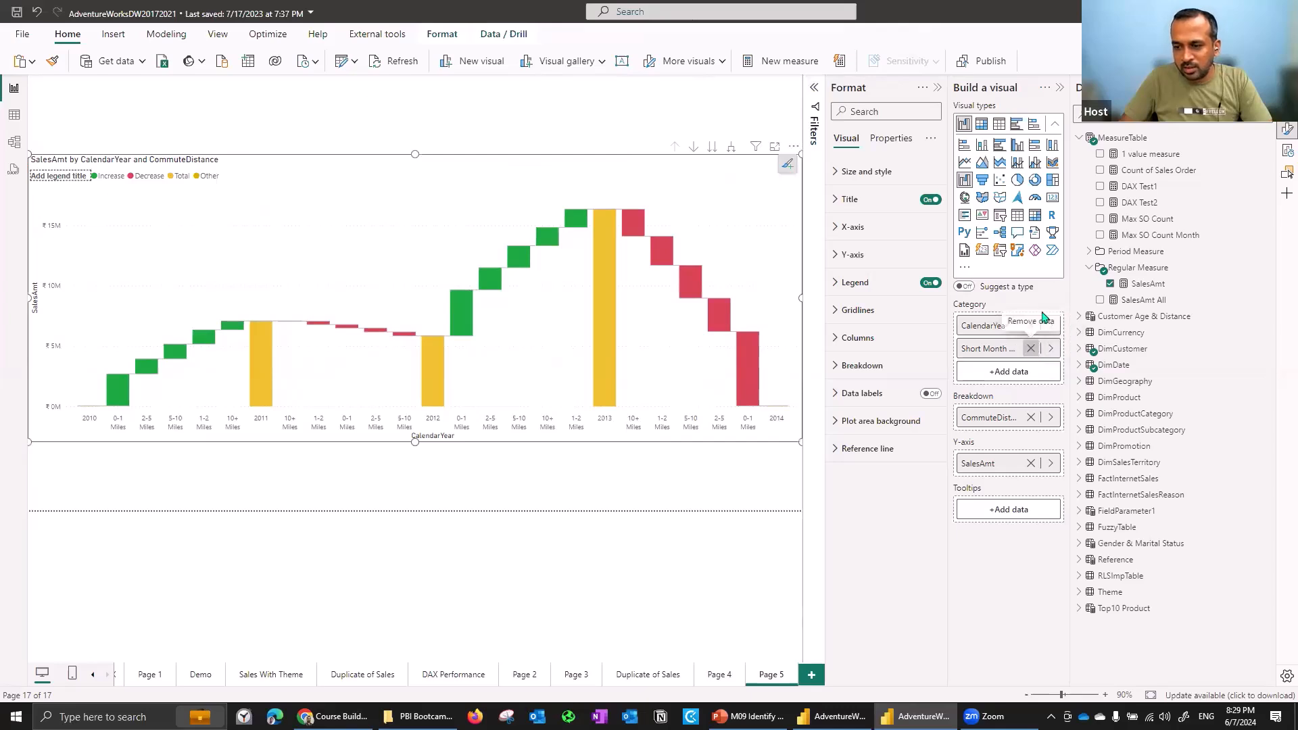
{"action": "left_click", "coordinate": [1029, 349]}
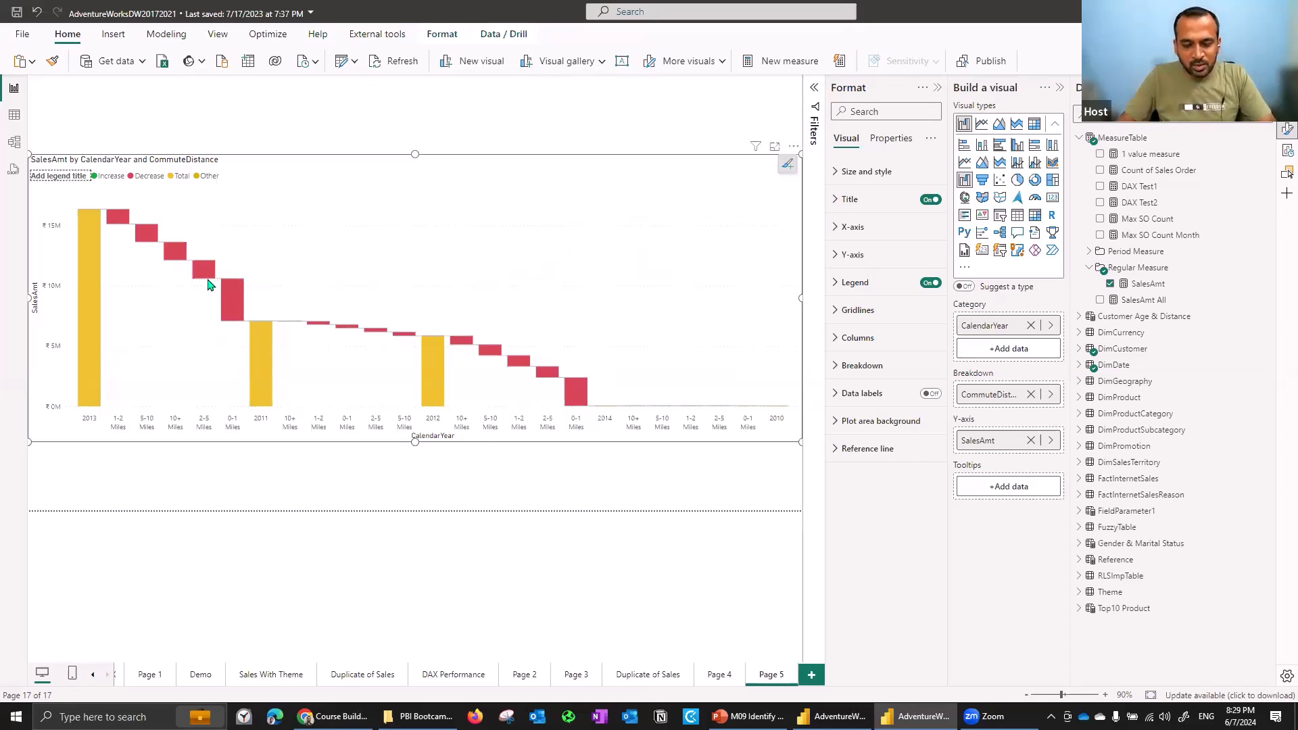
- Sort the new waterfall ascending
{"action": "left_click", "coordinate": [795, 147]}
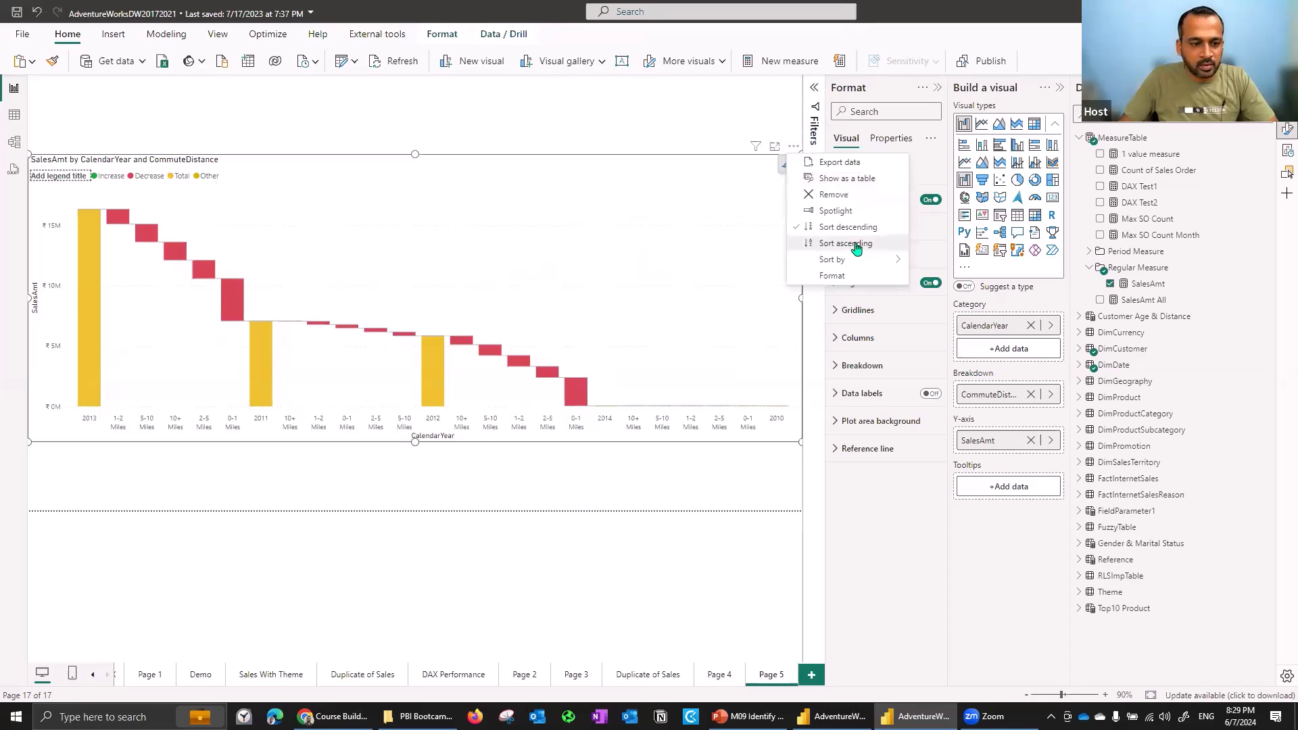
{"action": "left_click", "coordinate": [856, 244]}
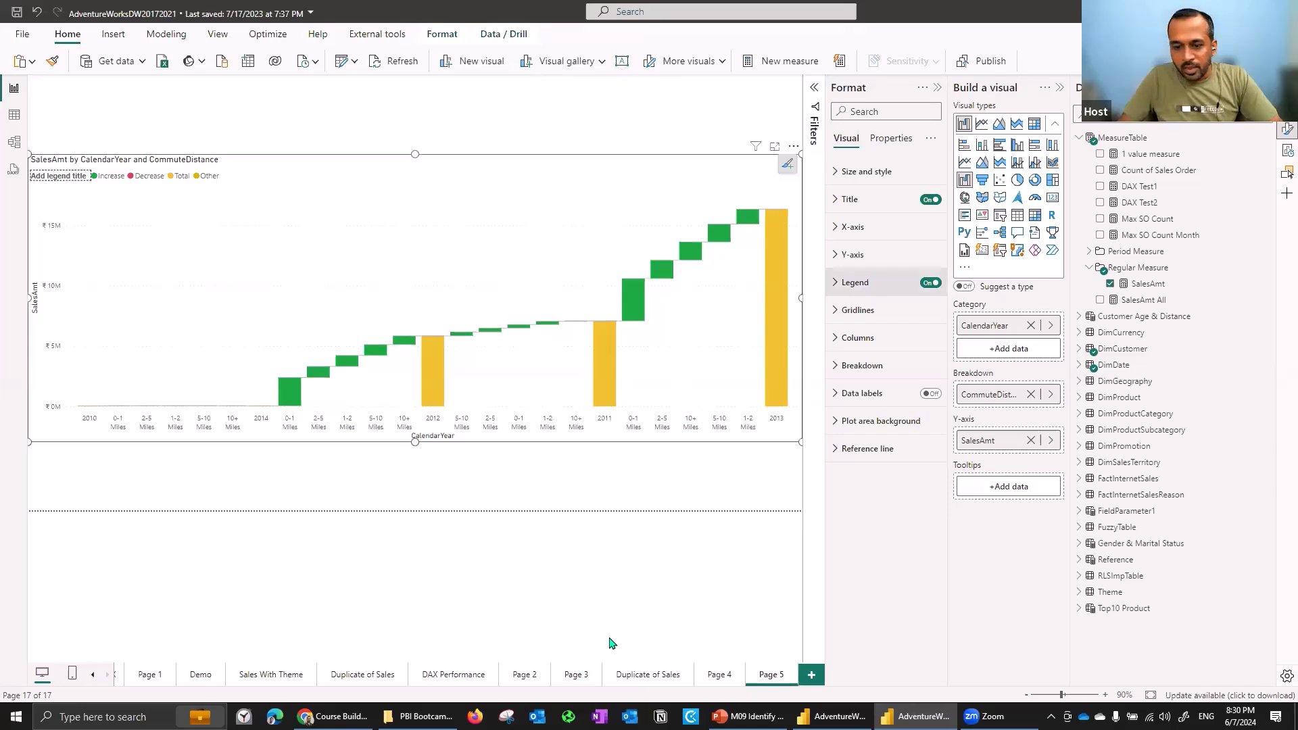
- Switch to PowerPoint and advance to the Advanced Analytics Custom Visuals slide
{"action": "key", "text": "alt+Tab"}
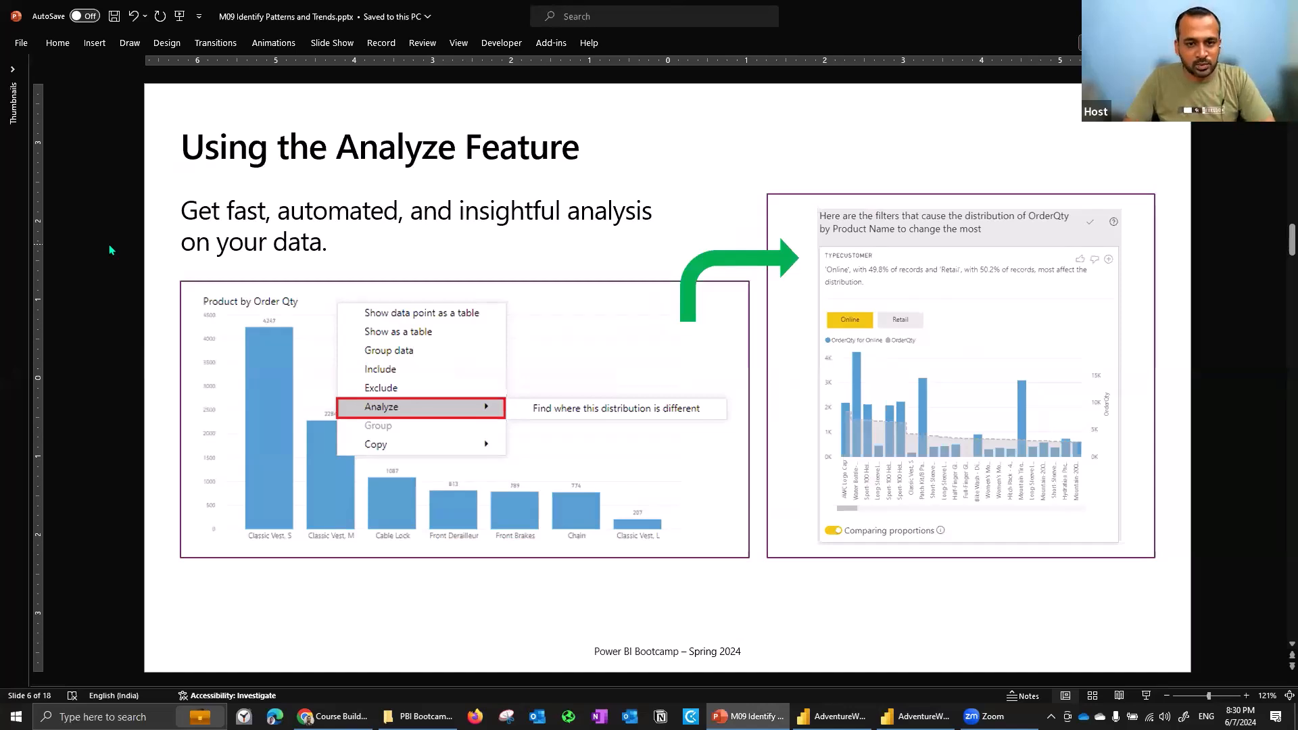
{"action": "key", "text": "Page_Down"}
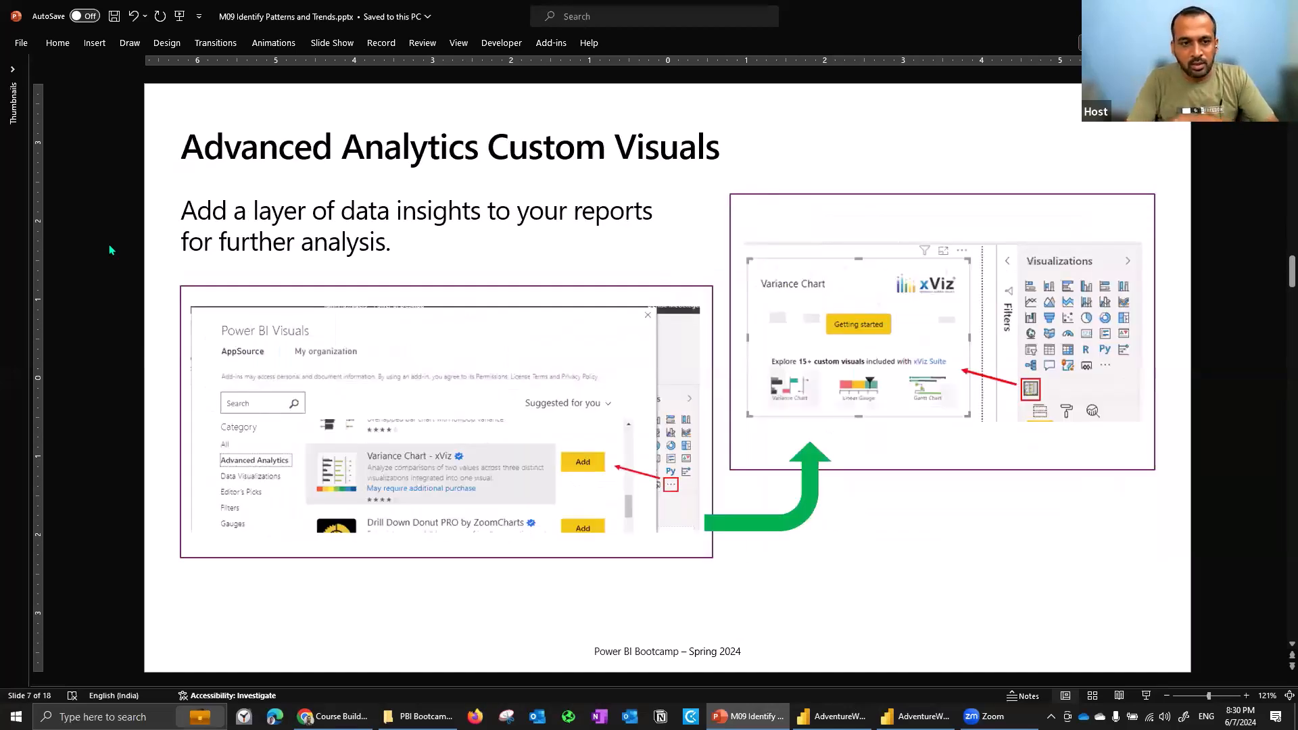
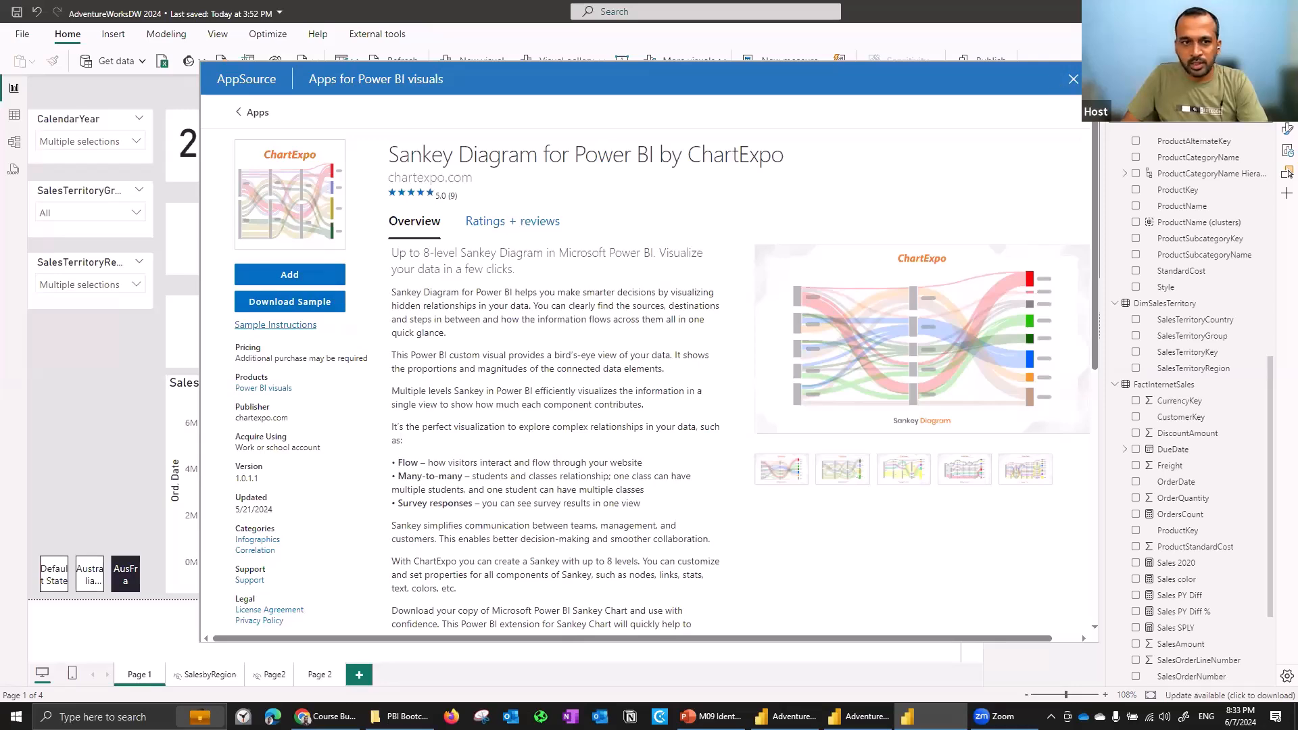
- Close the AppSource visuals store and switch to the AdventureWorksDW2017/2021 report file
{"action": "left_click", "coordinate": [1073, 79]}
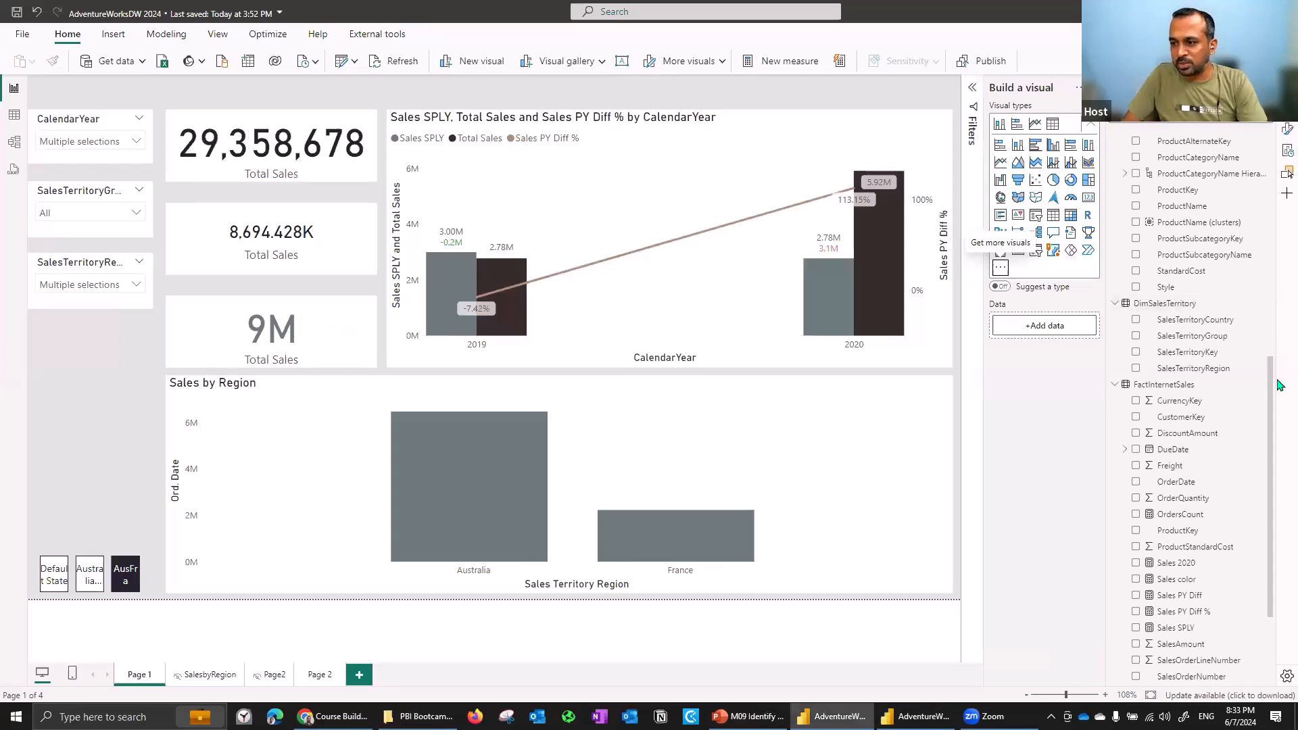
{"action": "left_click_drag", "start_coordinate": [1271, 344], "coordinate": [1277, 144]}
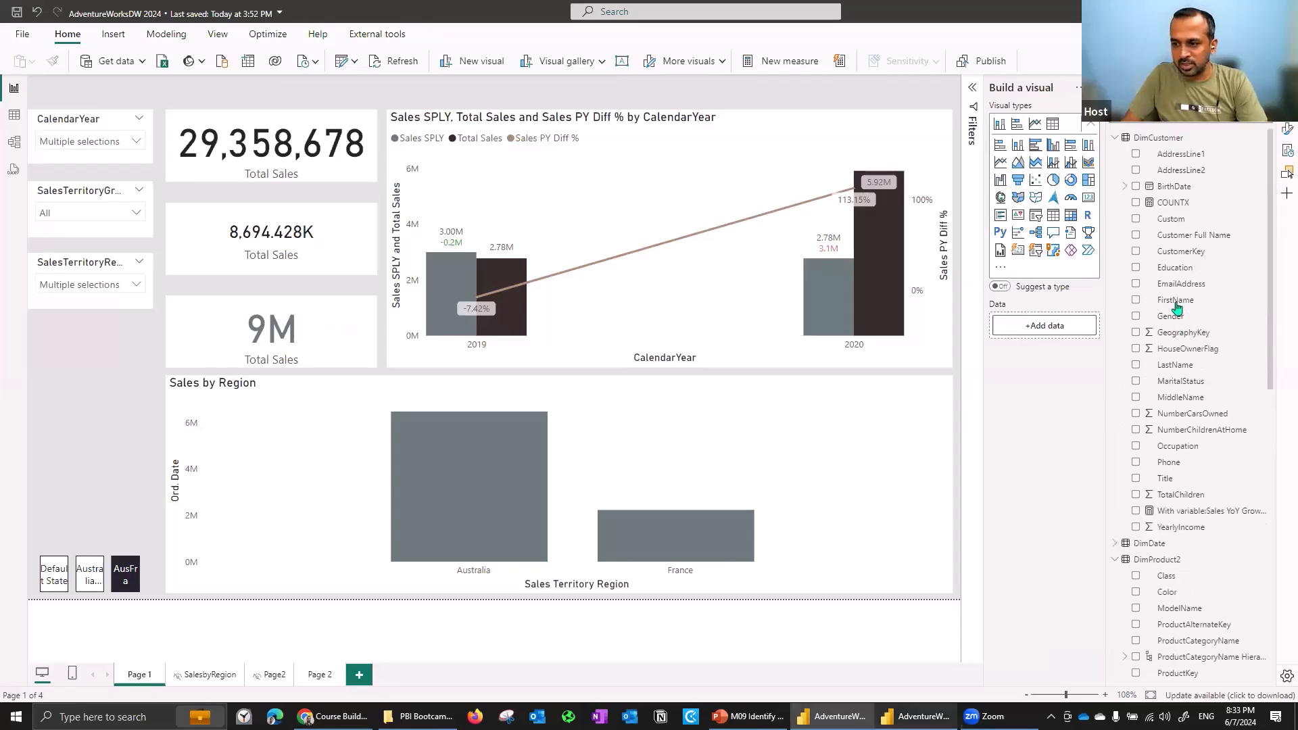
{"action": "key", "text": "alt+Tab"}
{"action": "left_click", "coordinate": [1078, 350]}
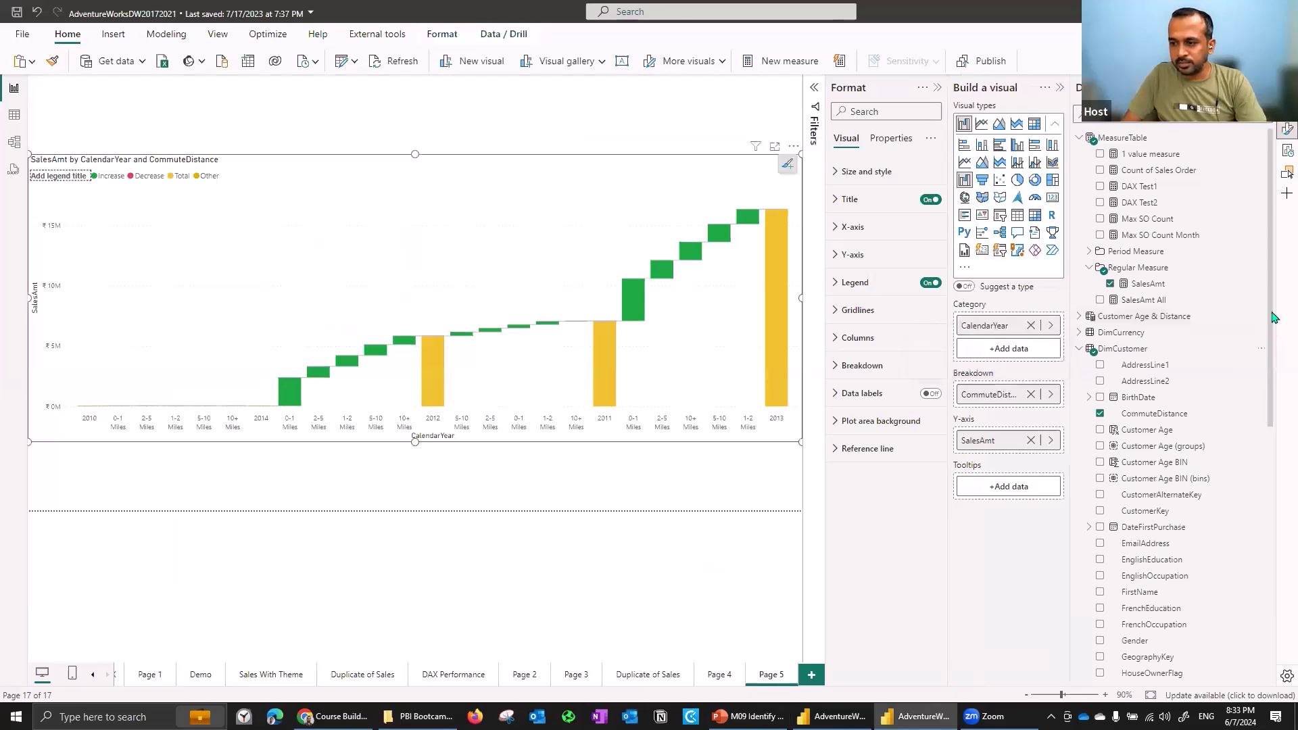
{"action": "scroll", "coordinate": [1277, 355], "scroll_direction": "down", "scroll_amount": 3}
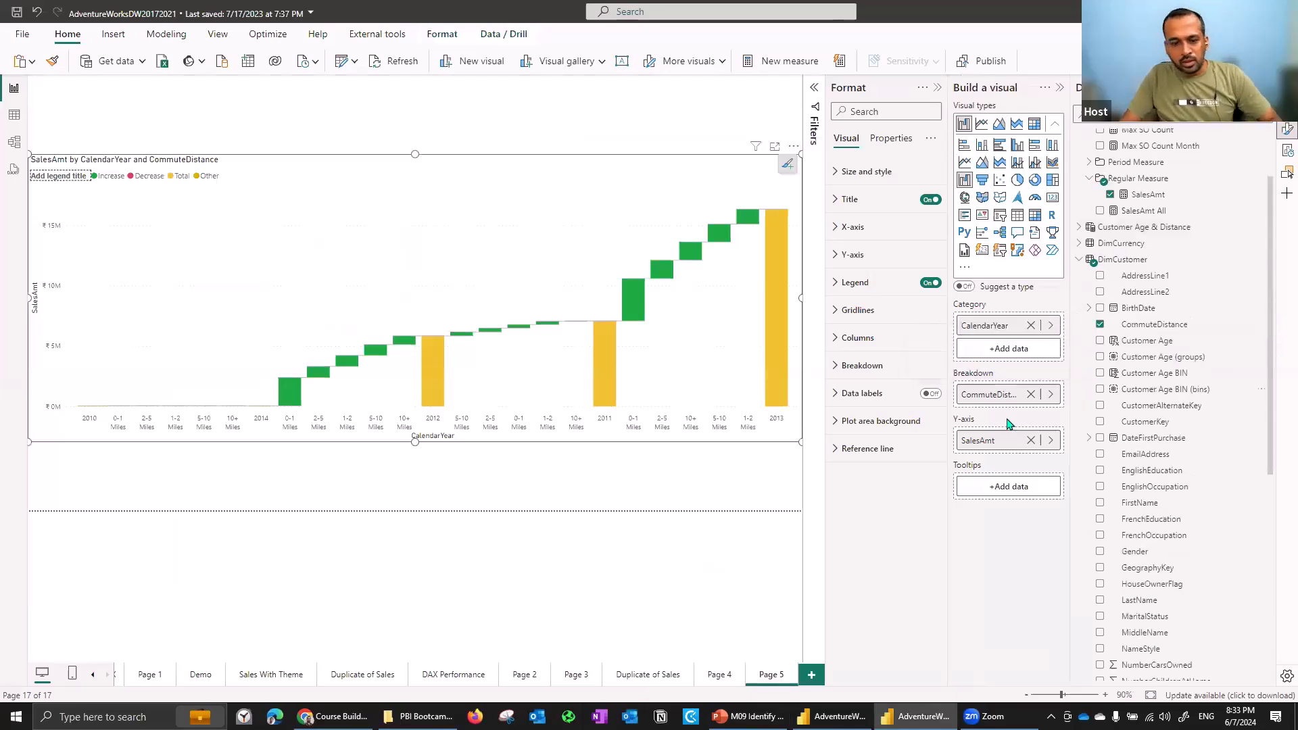
- Open the Sales page and review the existing Customer Age (groups) group definitions without changing them
{"action": "left_click", "coordinate": [93, 675]}
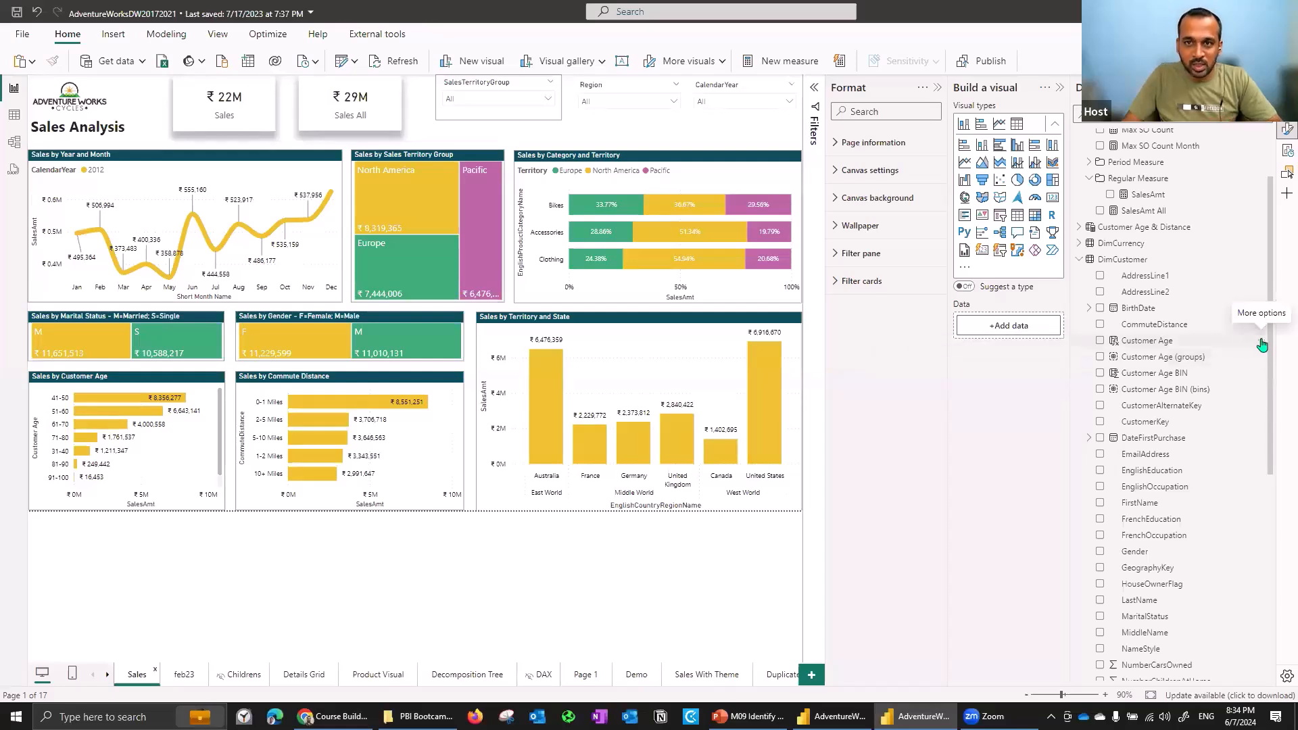
{"action": "left_click", "coordinate": [1260, 340]}
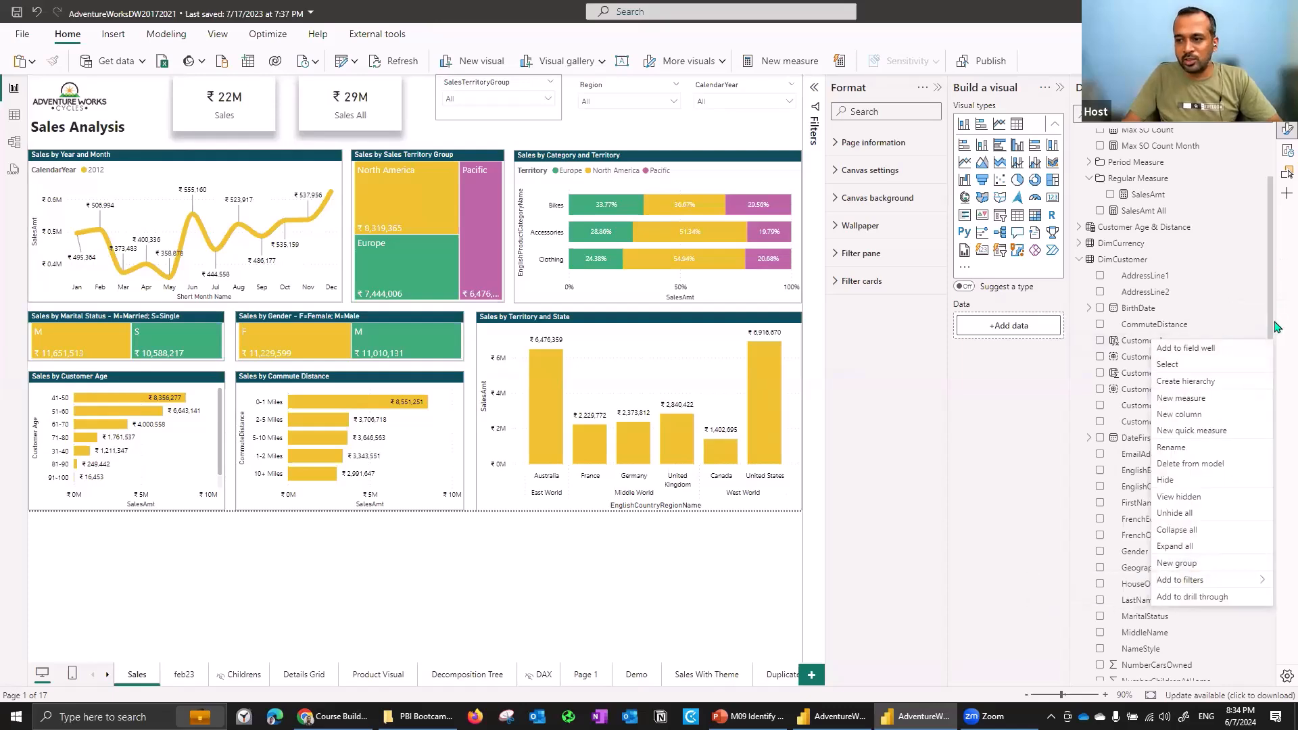
{"action": "left_click", "coordinate": [1276, 324]}
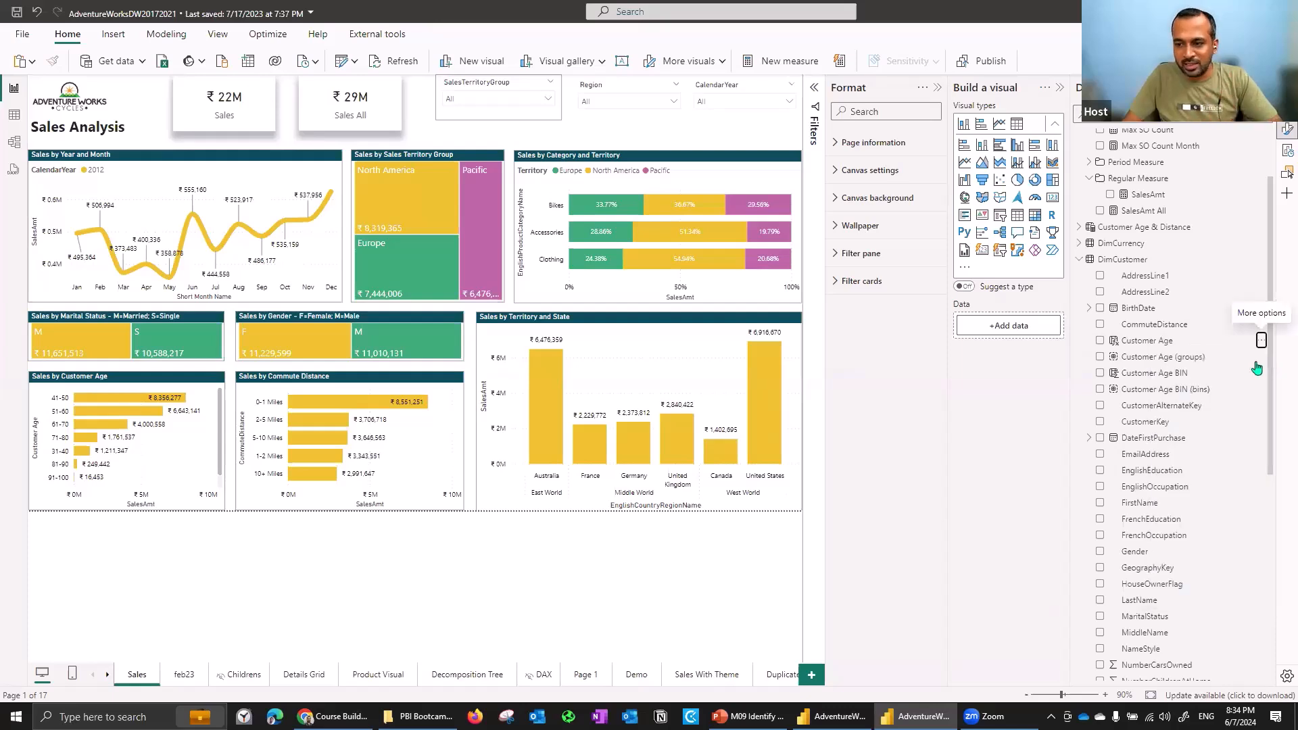
{"action": "left_click", "coordinate": [1261, 357]}
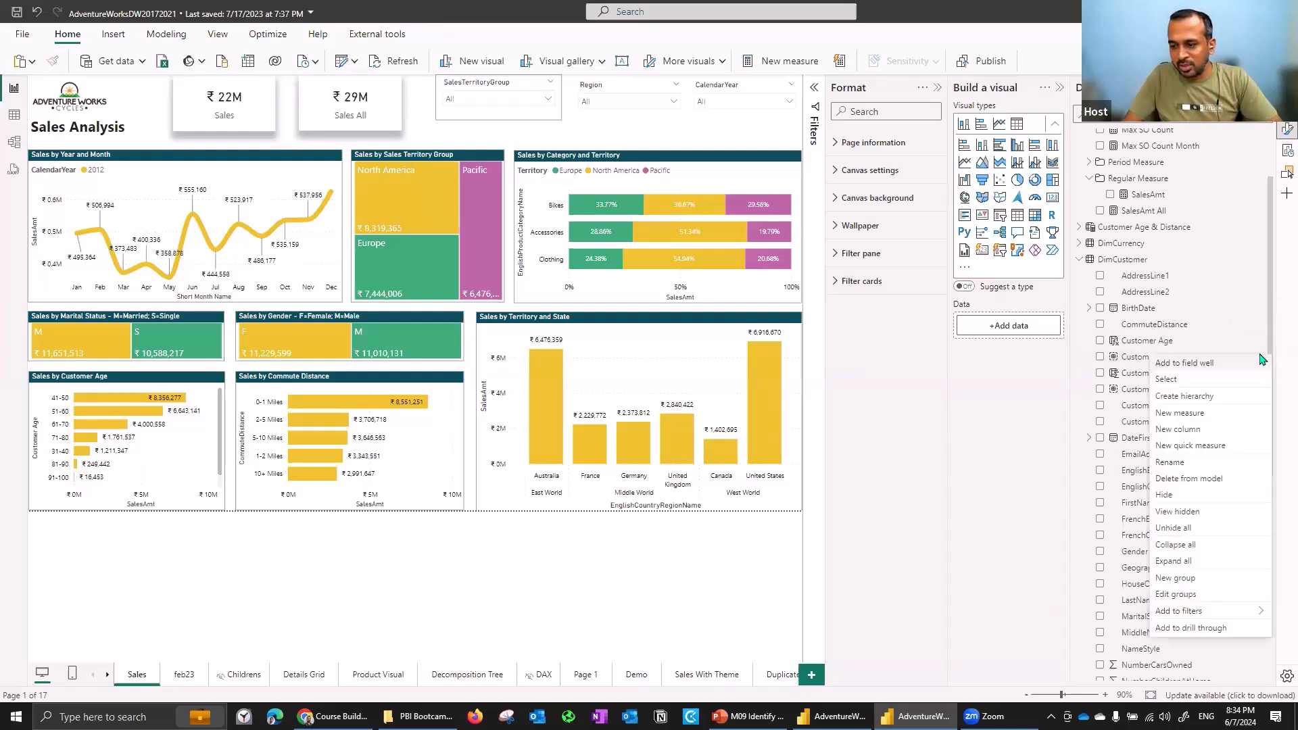
{"action": "left_click", "coordinate": [1206, 599]}
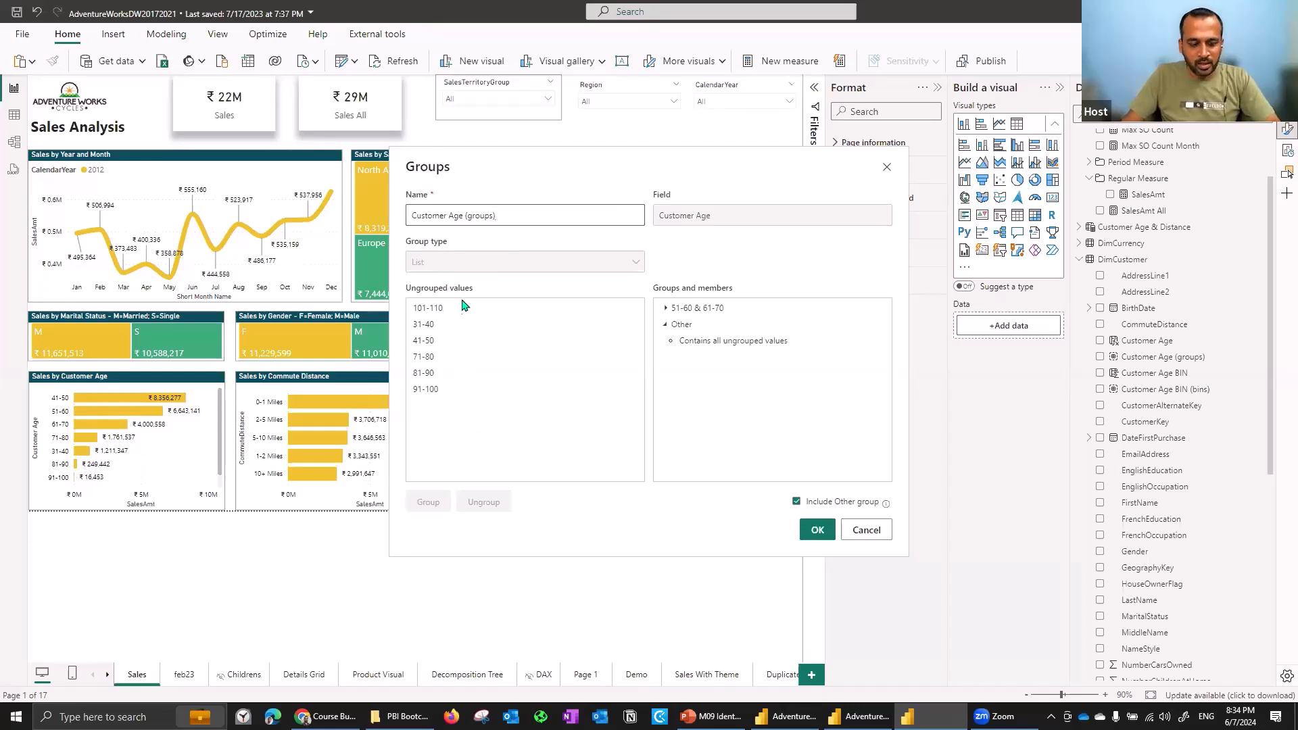
{"action": "left_click", "coordinate": [878, 529]}
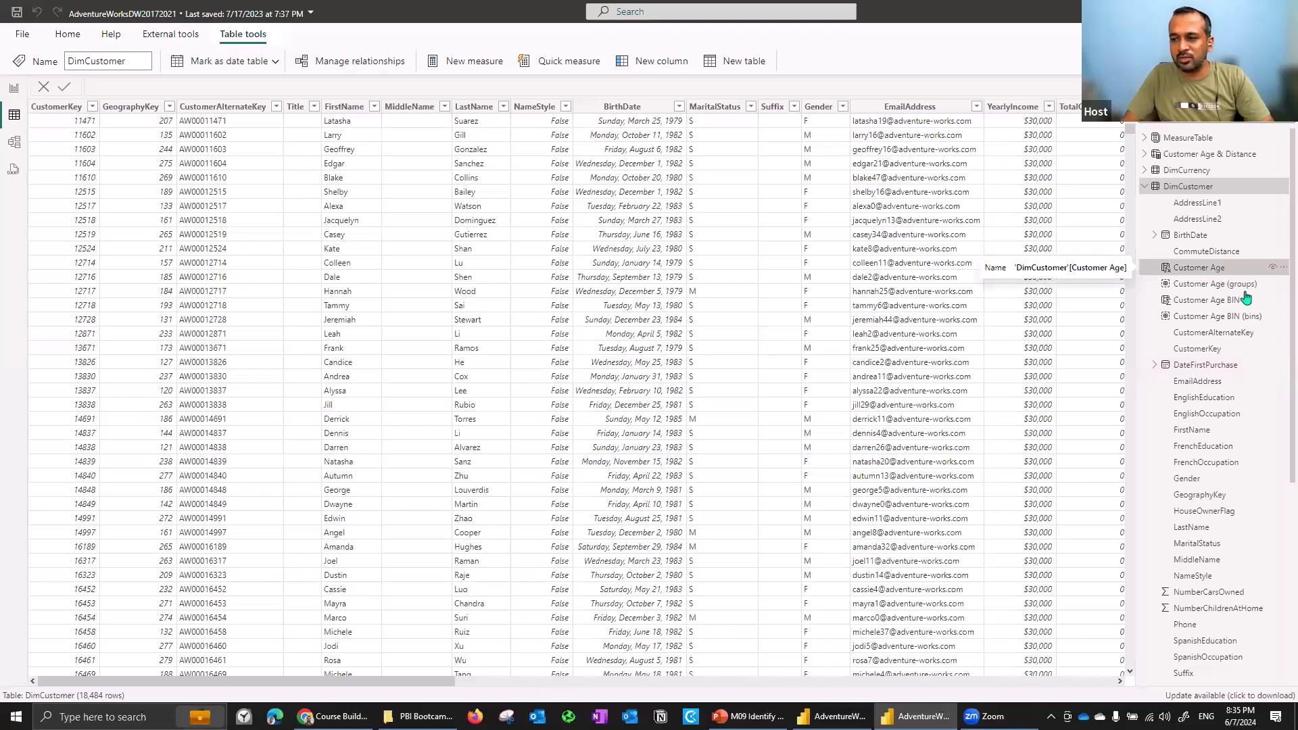
- Examine the Customer Age calculated column's DAX formula and the list of its age-band values
{"action": "left_click", "coordinate": [1224, 270]}
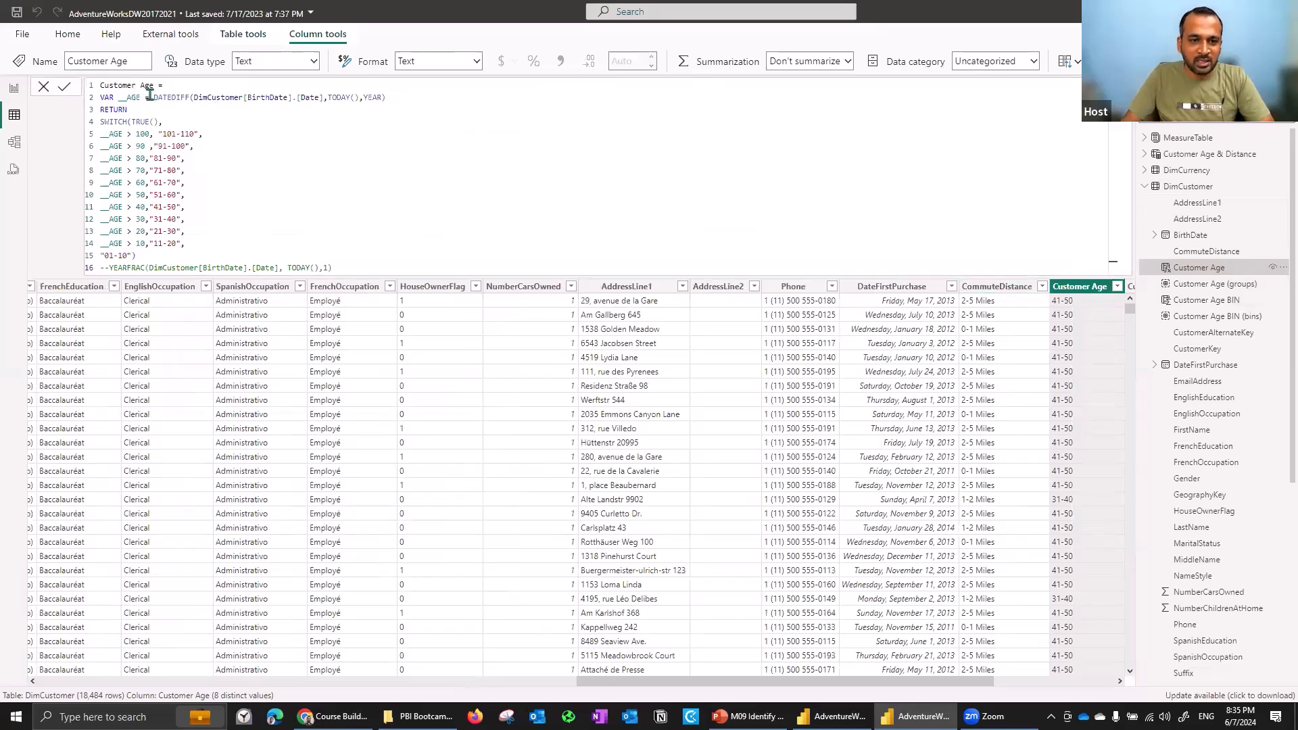
{"action": "left_click", "coordinate": [240, 97], "text": "shift"}
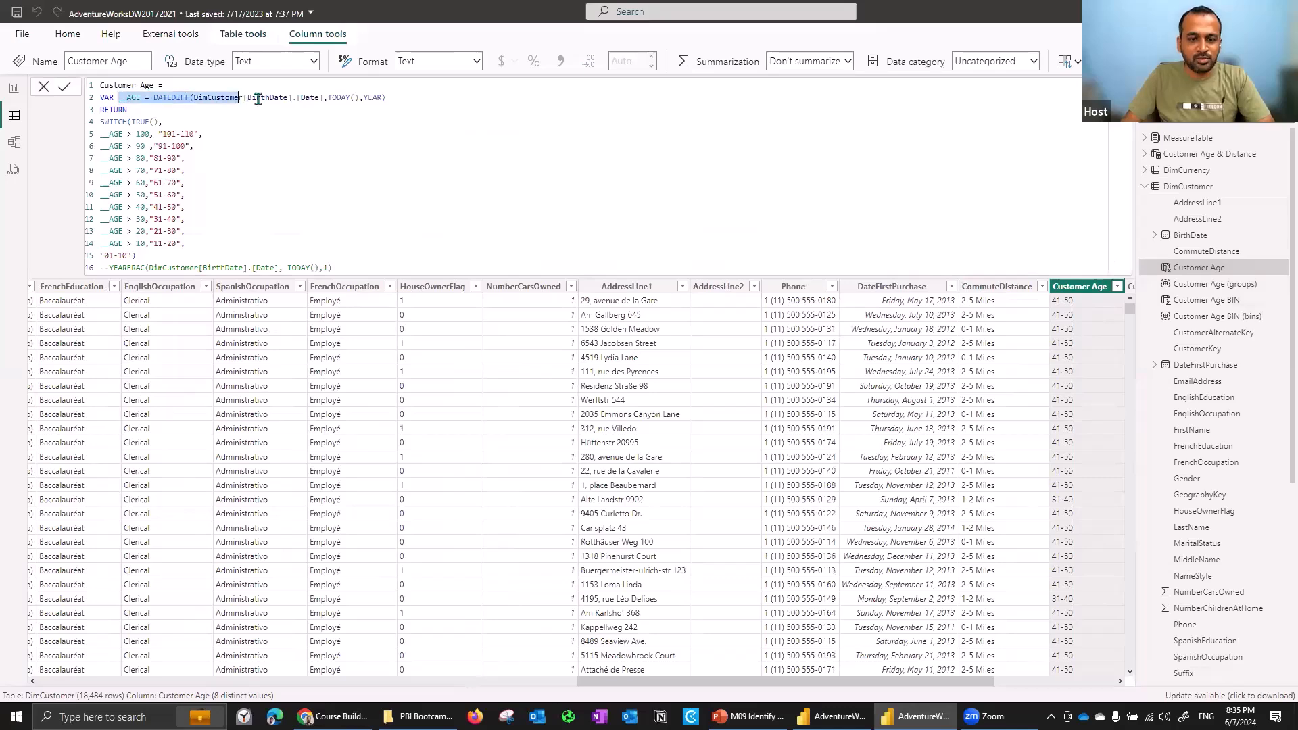
{"action": "left_click", "coordinate": [259, 98]}
{"action": "double_click", "coordinate": [173, 97]}
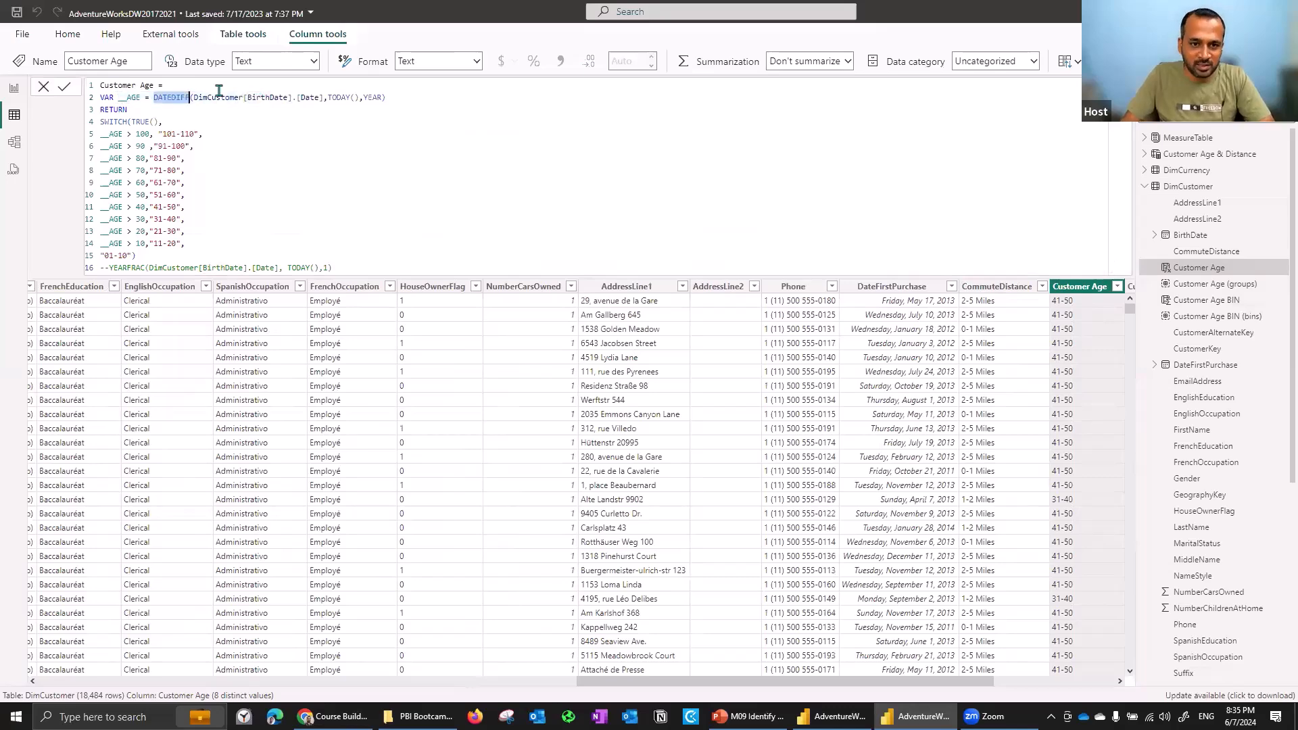
{"action": "left_click_drag", "start_coordinate": [225, 98], "coordinate": [373, 97]}
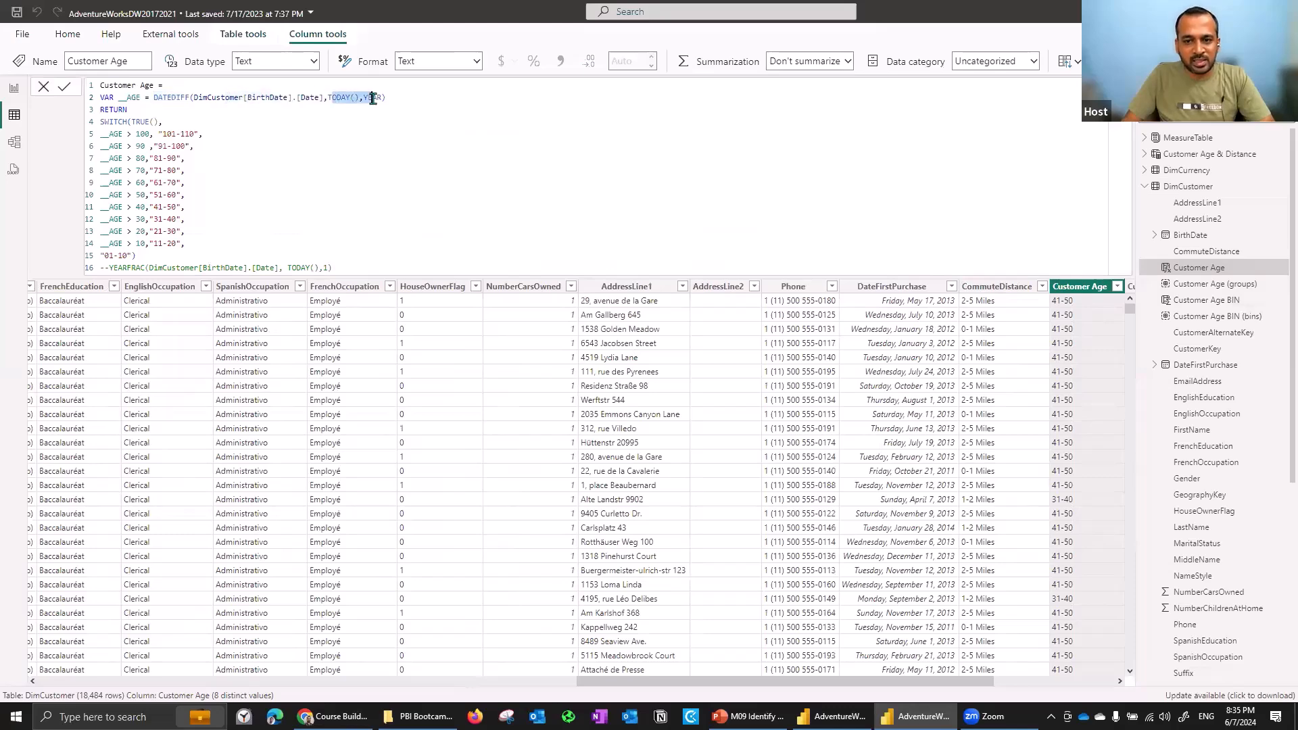
{"action": "left_click", "coordinate": [146, 97]}
{"action": "key", "text": "shift+End"}
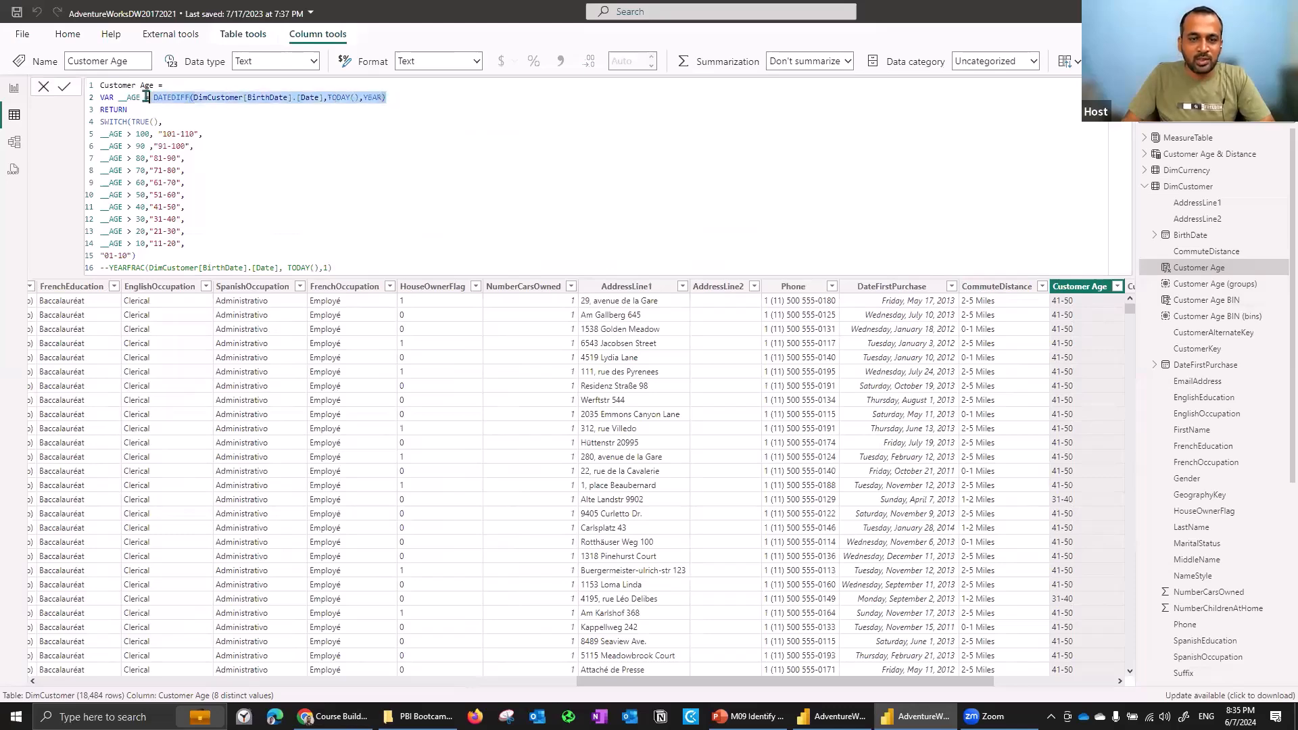
{"action": "left_click", "coordinate": [133, 95]}
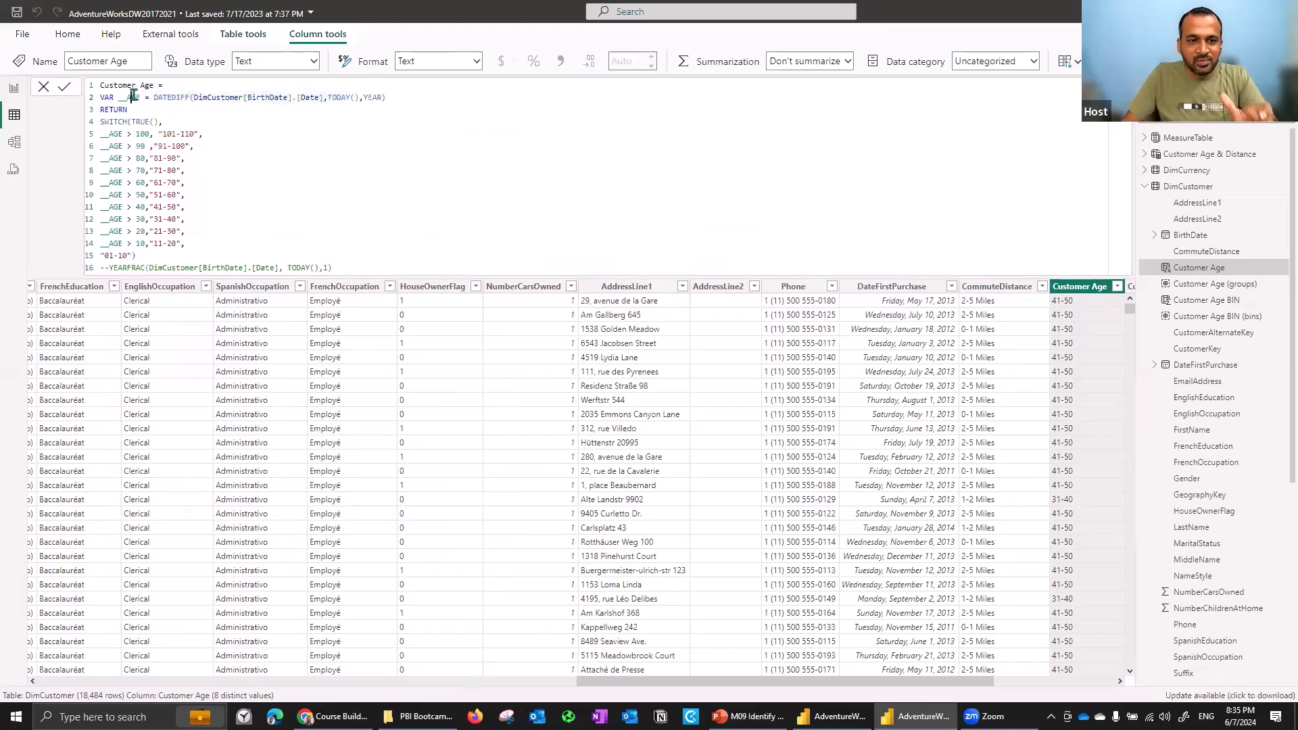
{"action": "double_click", "coordinate": [133, 96]}
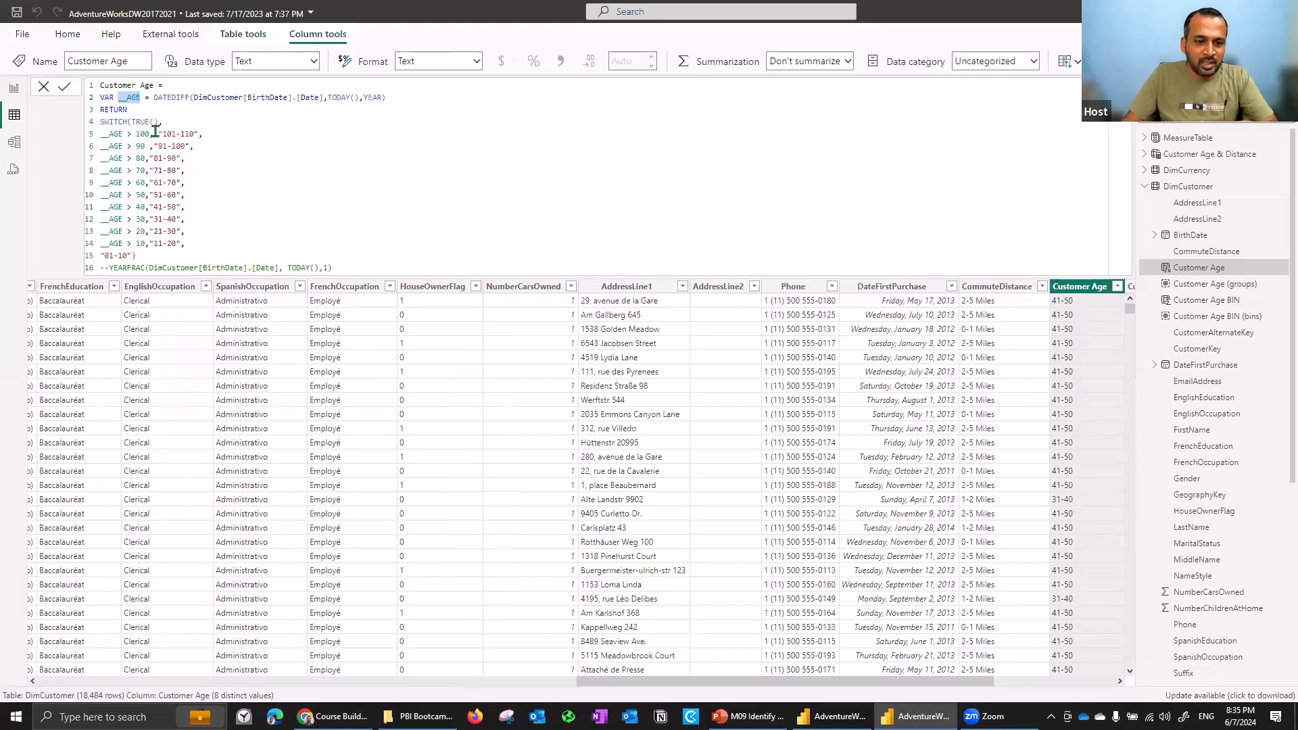
{"action": "left_click_drag", "start_coordinate": [164, 133], "coordinate": [195, 133]}
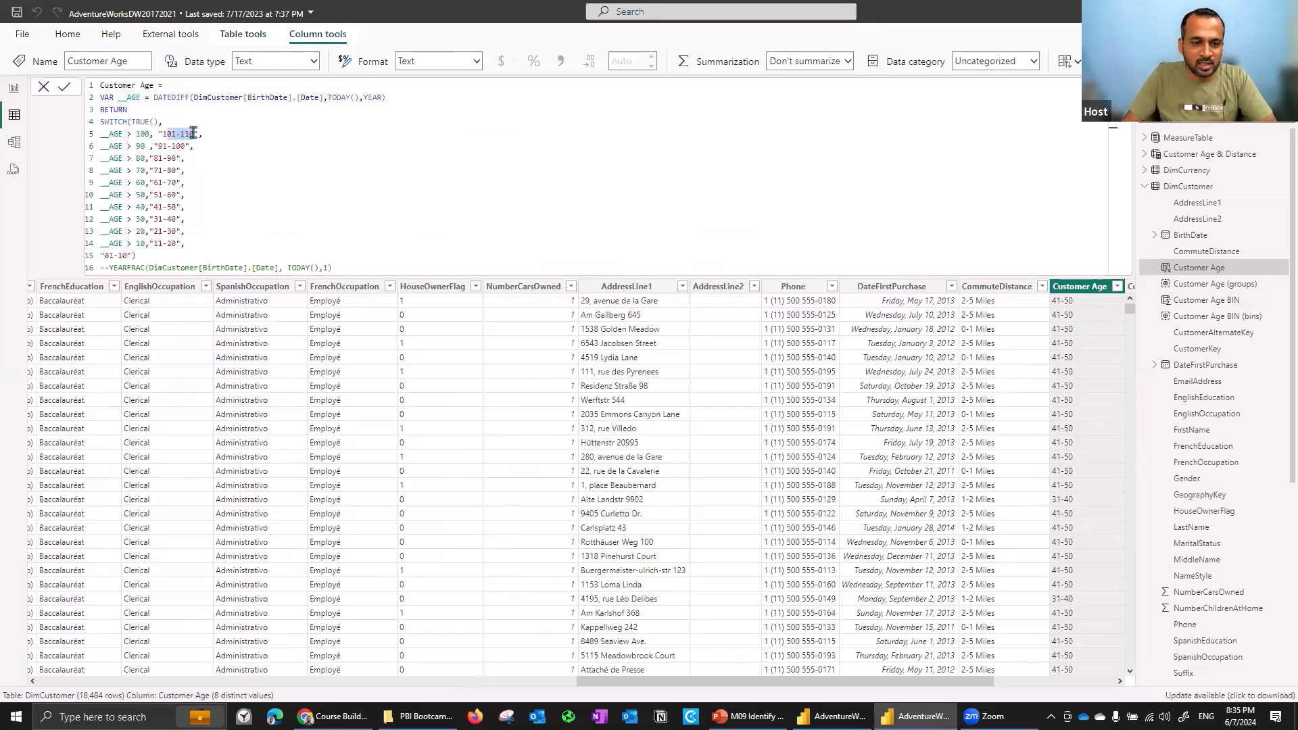
{"action": "left_click", "coordinate": [123, 133]}
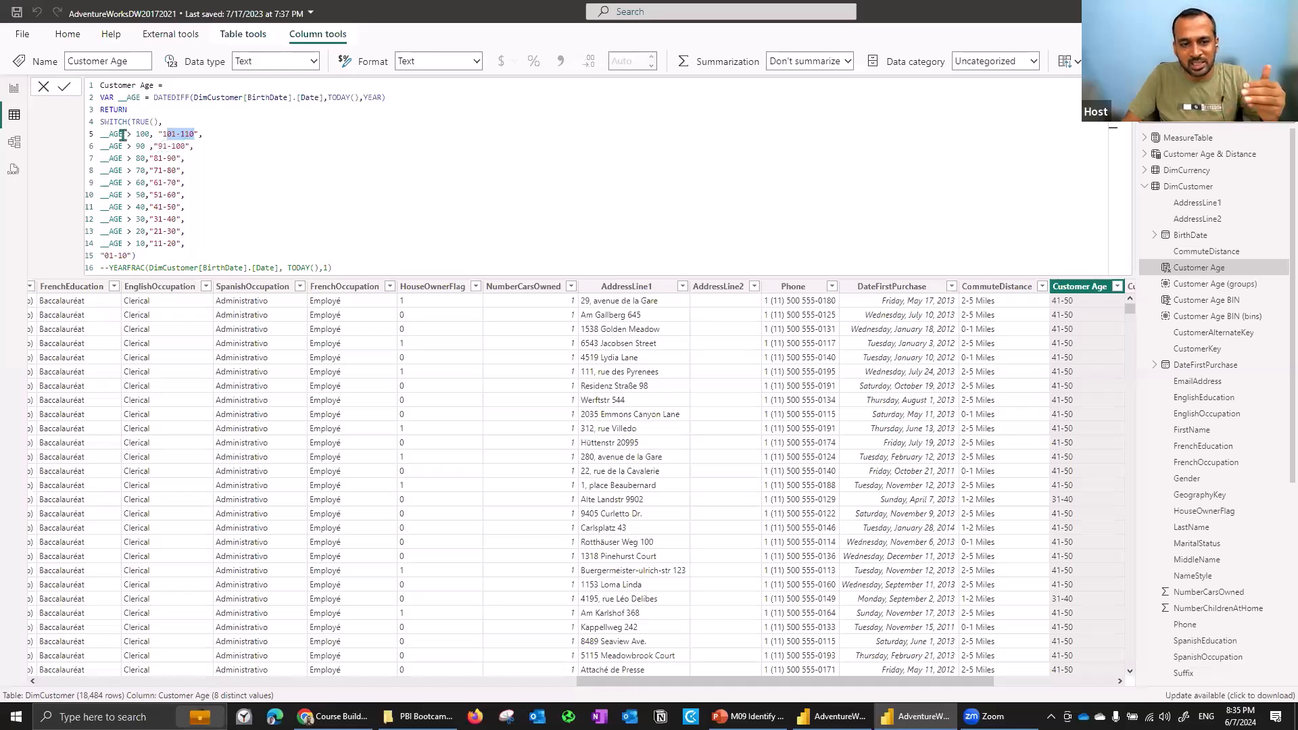
{"action": "left_click", "coordinate": [156, 219], "text": "shift"}
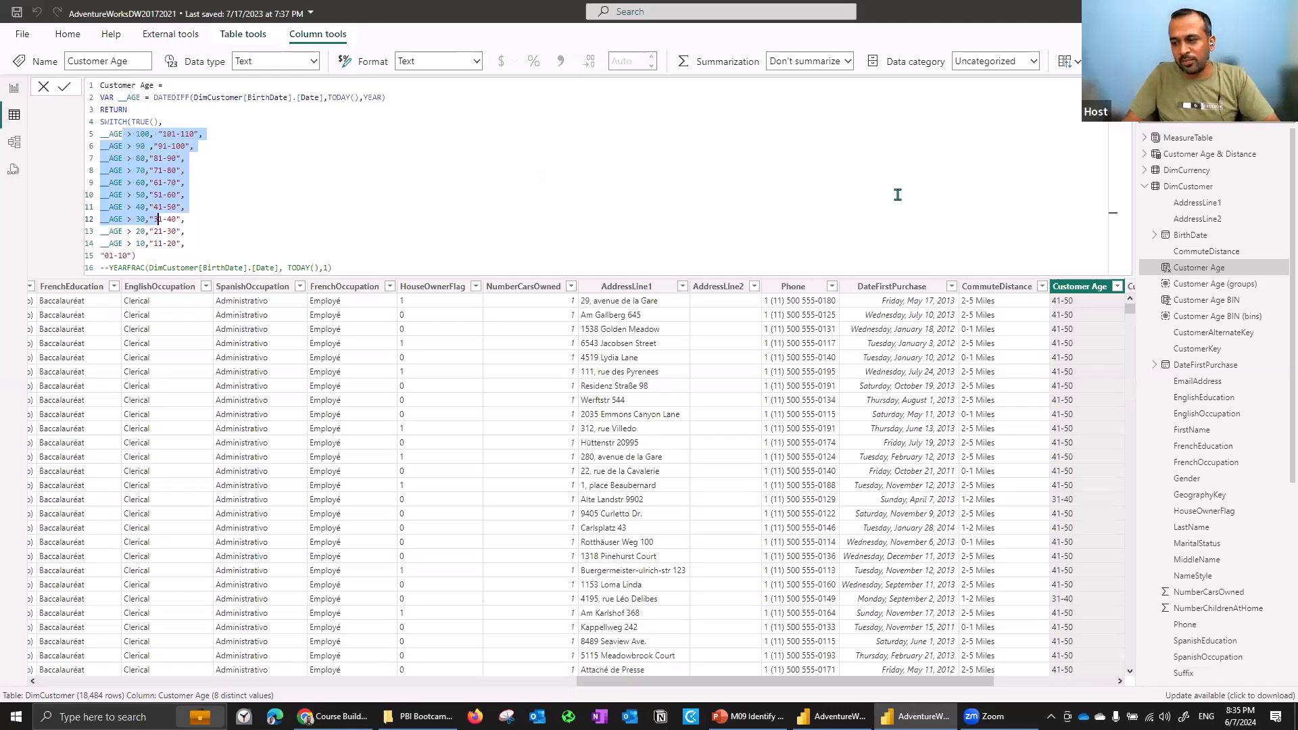
{"action": "left_click", "coordinate": [1123, 87]}
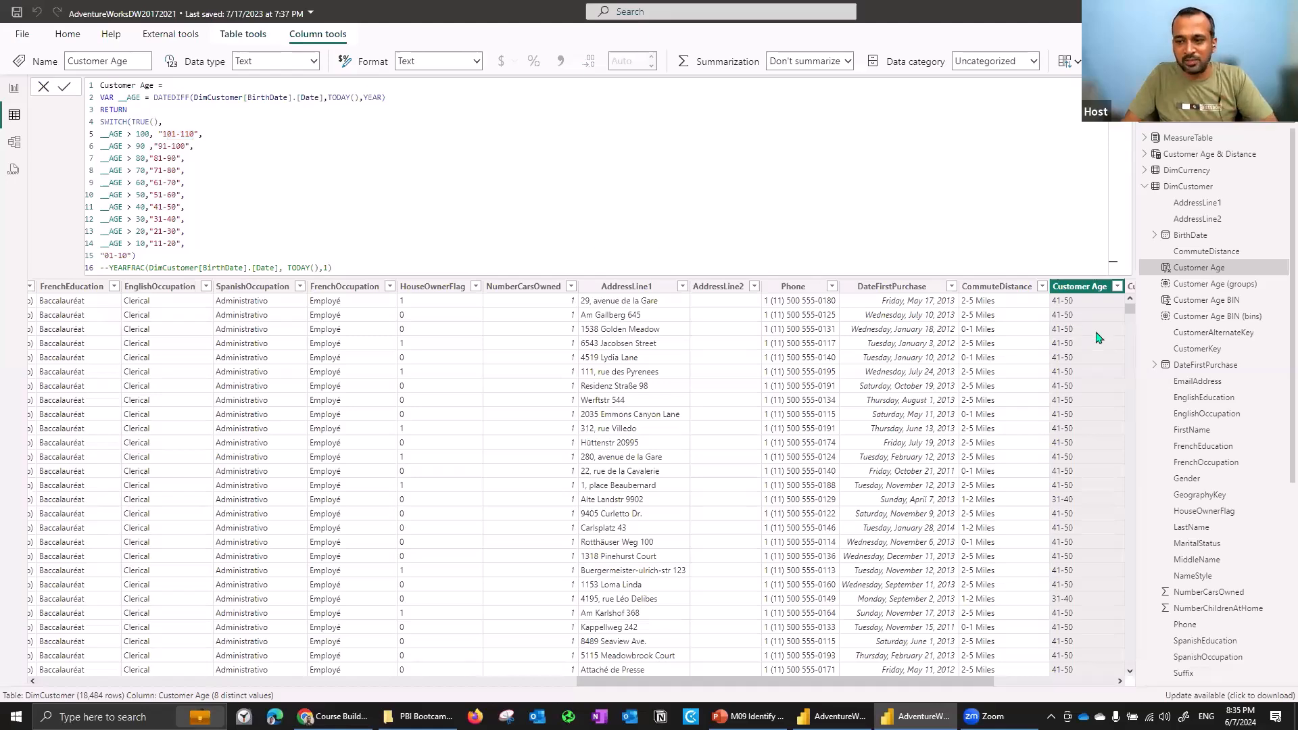
{"action": "left_click", "coordinate": [1117, 287]}
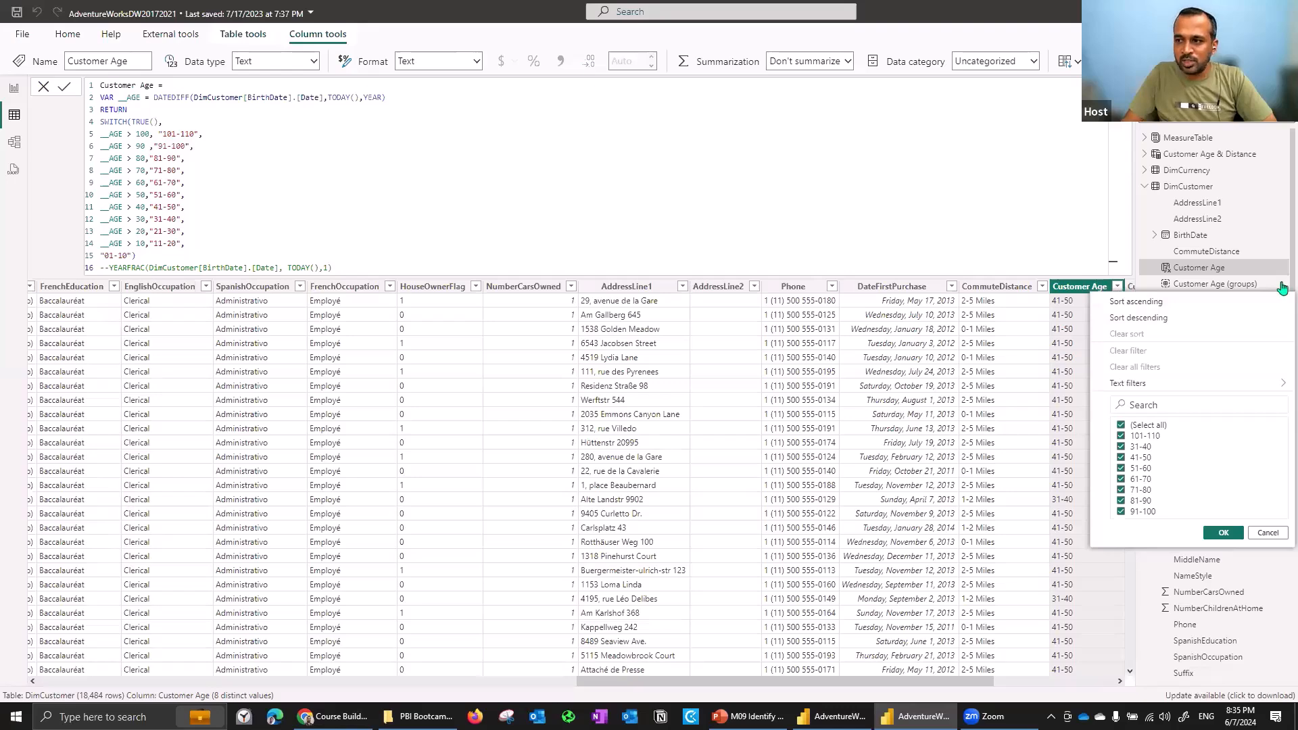
{"action": "left_click", "coordinate": [1282, 287]}
- Edit Customer Age (groups) and group the 71-80 and 81-90 values together
{"action": "right_click", "coordinate": [1280, 285]}
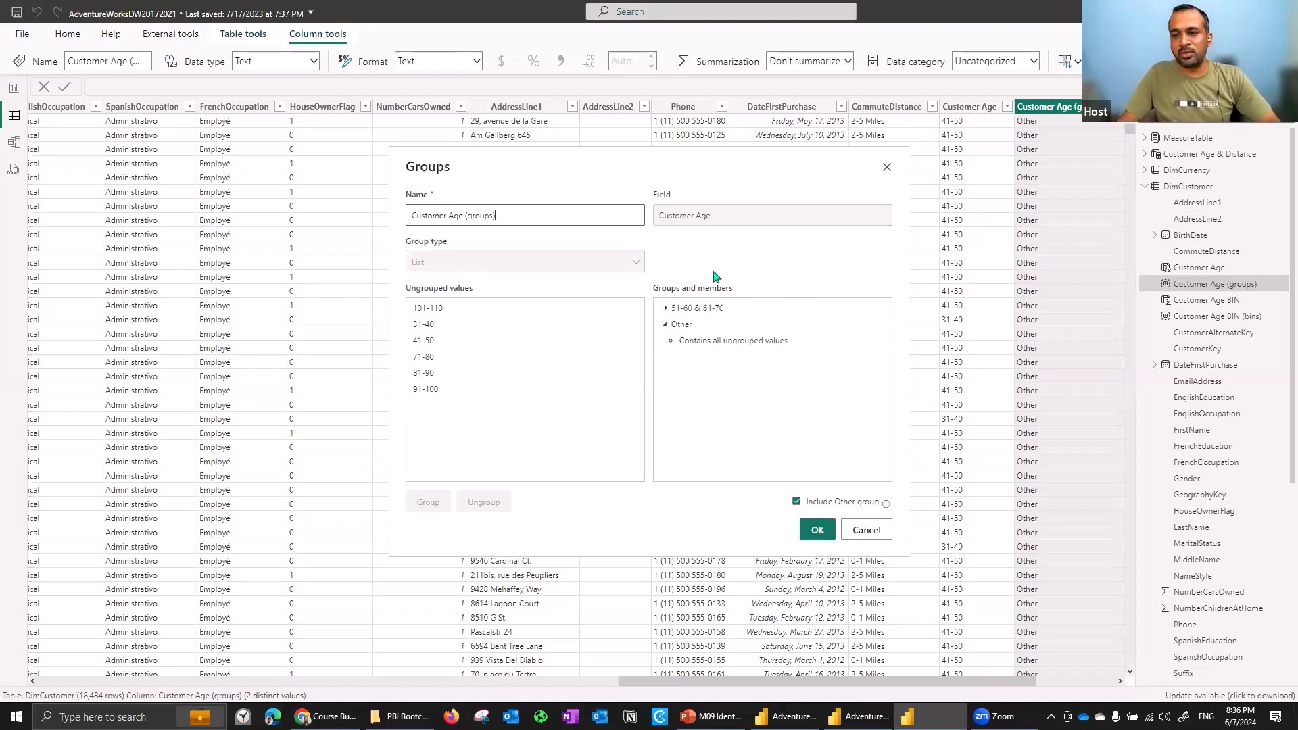
{"action": "left_click", "coordinate": [664, 309]}
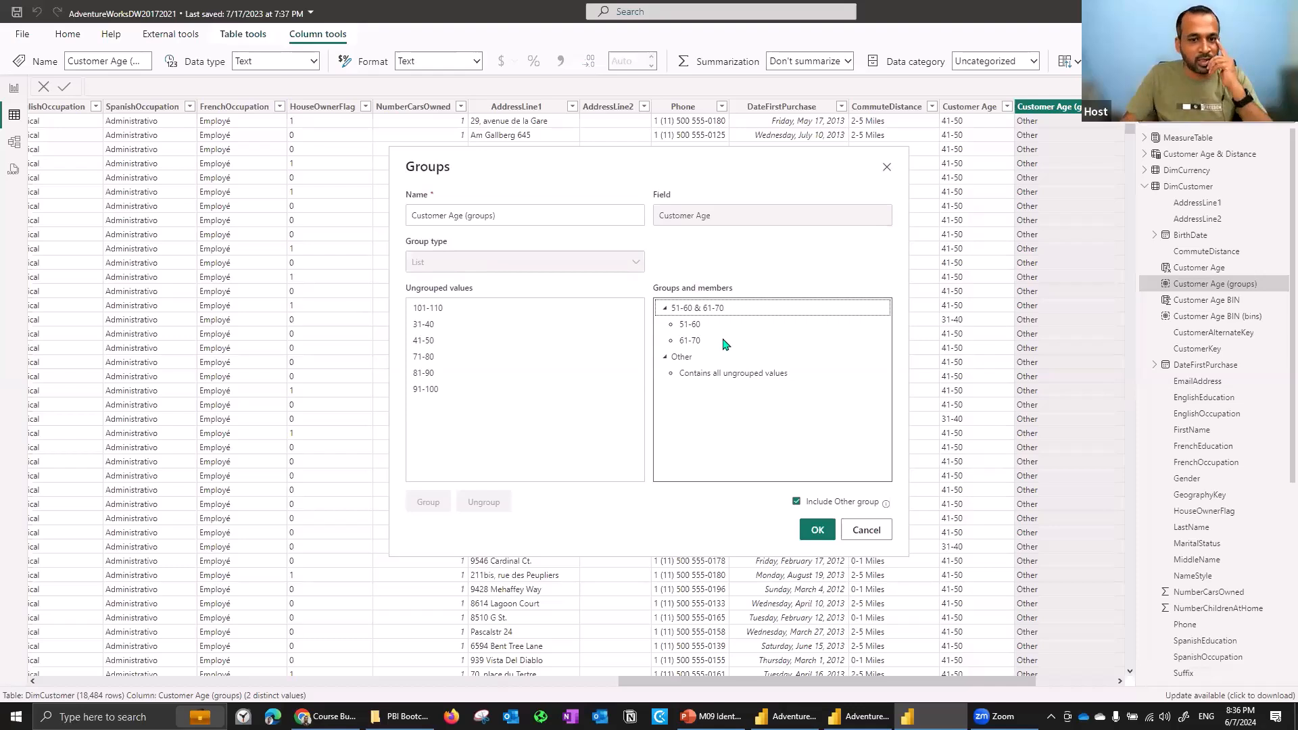
{"action": "left_click", "coordinate": [431, 374]}
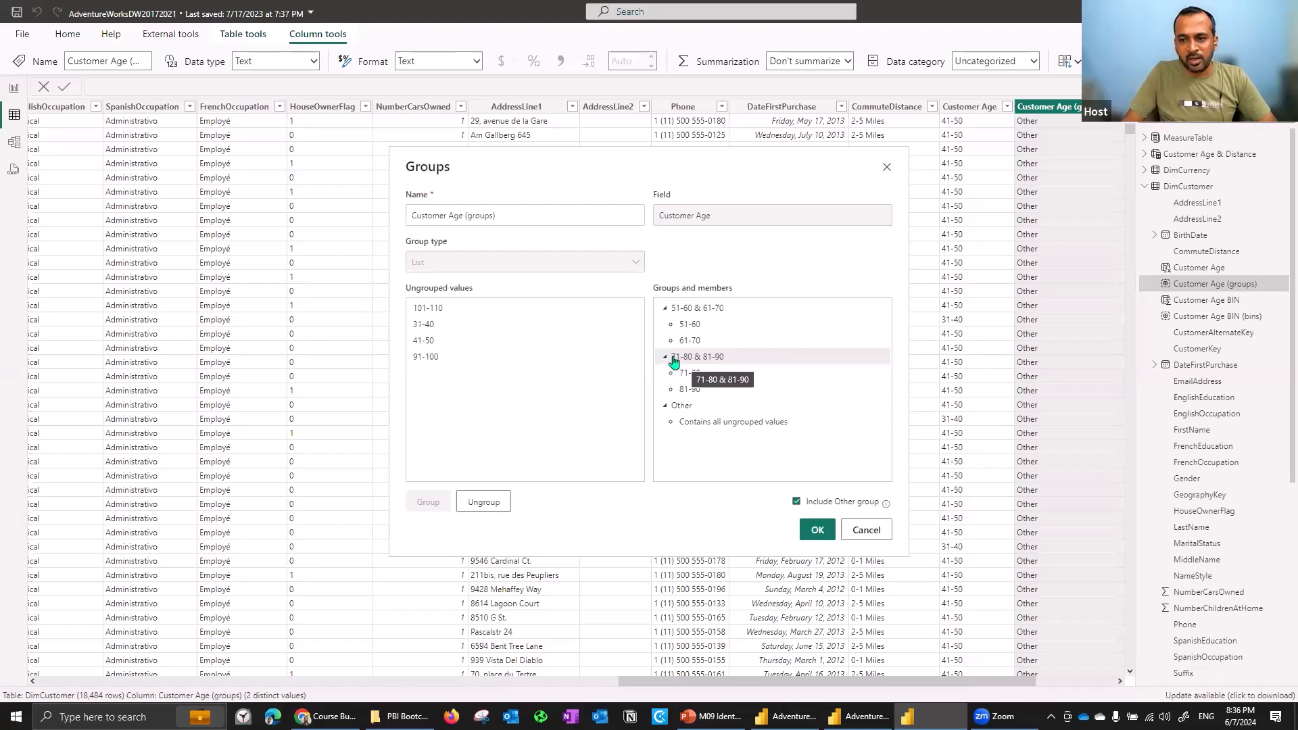
- Rename the 71-80 & 81-90 group to 71-90
{"action": "double_click", "coordinate": [709, 357]}
{"action": "key", "text": "Home"}
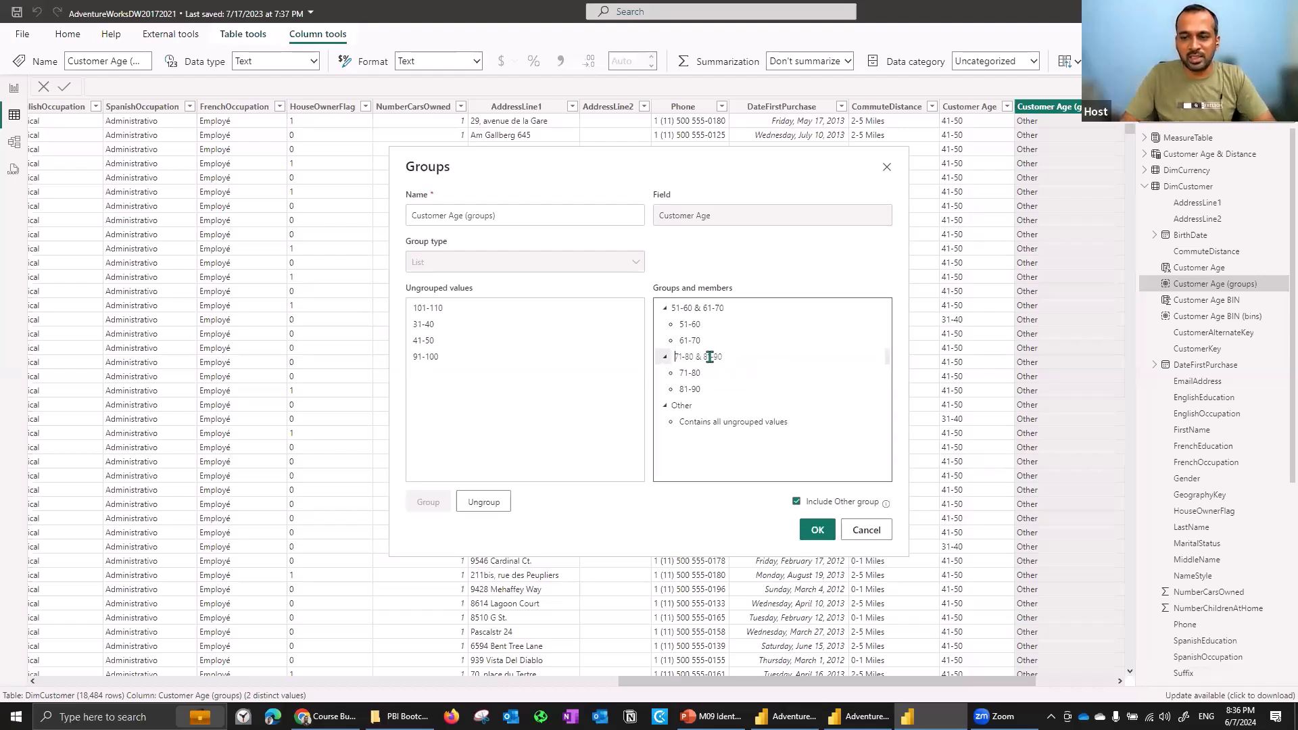
{"action": "key", "text": "shift+Right"}
{"action": "key", "text": "shift+Right"}
{"action": "key", "text": "shift+Right"}
{"action": "key", "text": "shift+Right"}
{"action": "key", "text": "shift+Right"}
{"action": "key", "text": "shift+Right"}
{"action": "key", "text": "shift+Right"}
{"action": "key", "text": "shift+Right"}
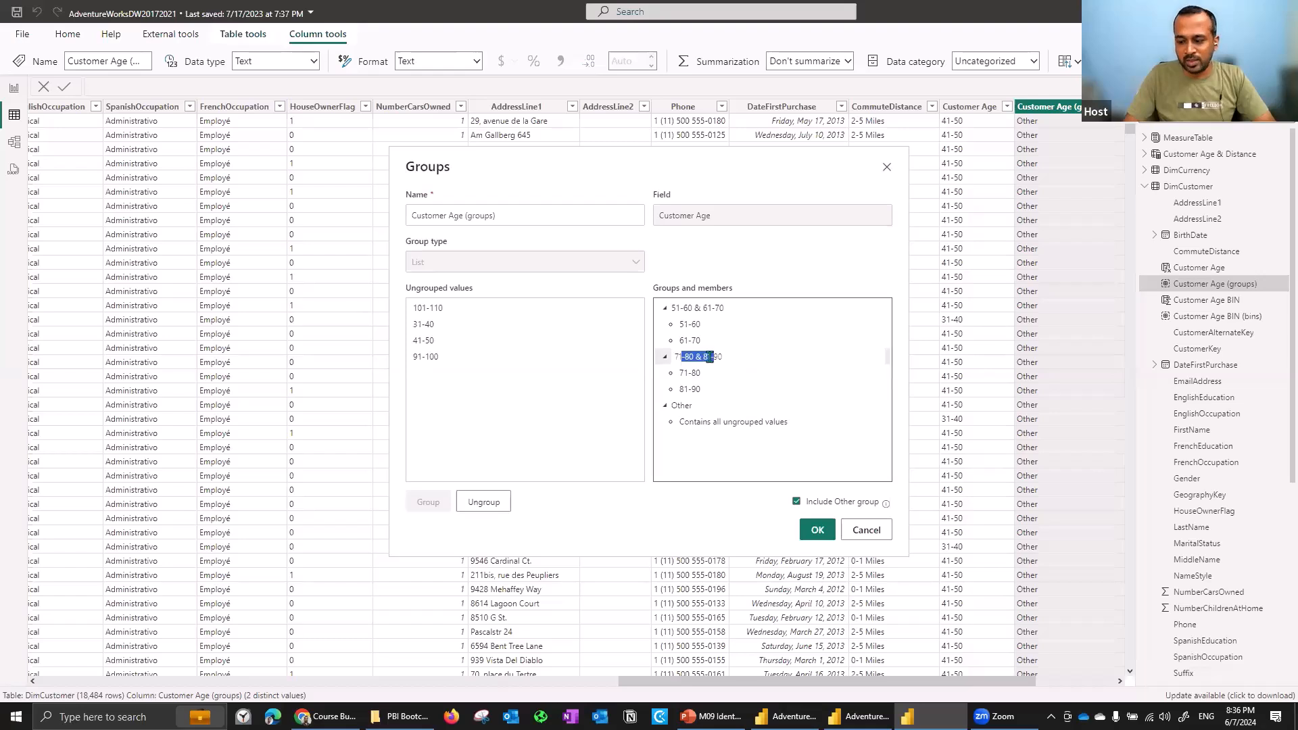
{"action": "key", "text": "BackSpace"}
- Rename the 51-60 & 61-70 group to 51-70
{"action": "left_click", "coordinate": [702, 310]}
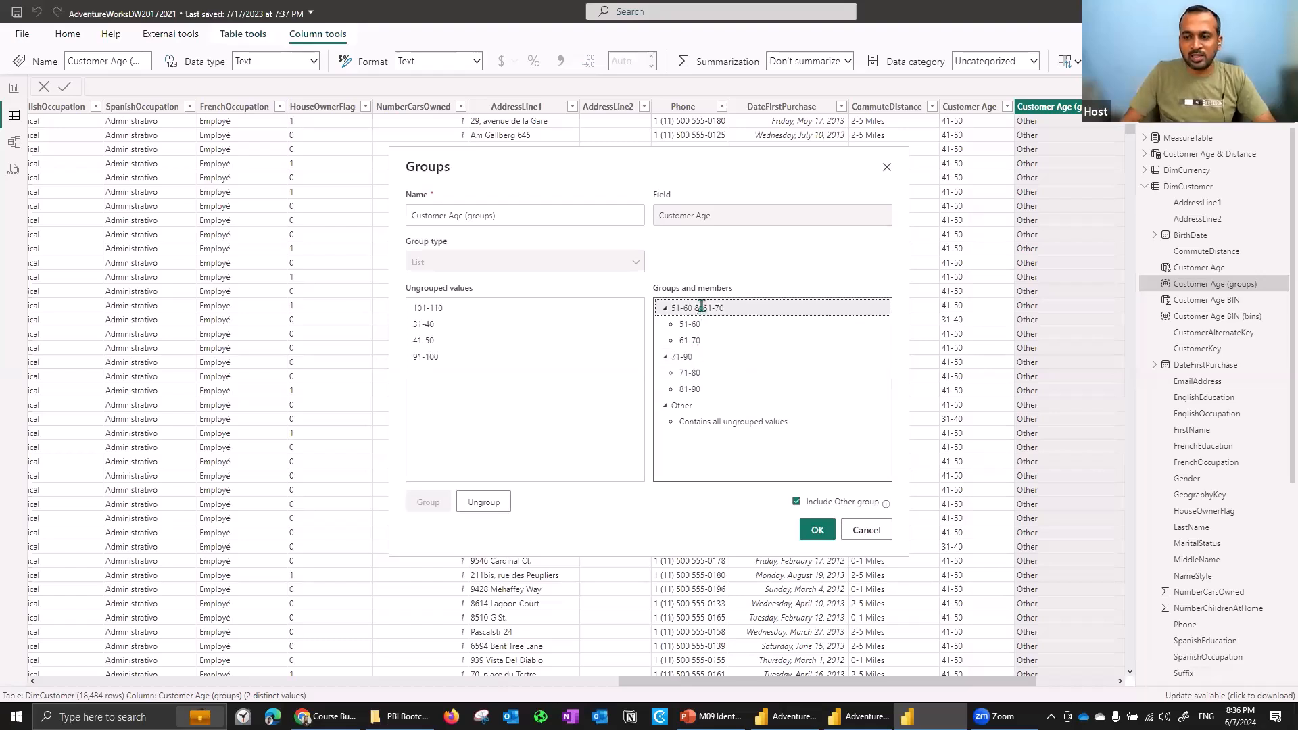
{"action": "left_click", "coordinate": [702, 308]}
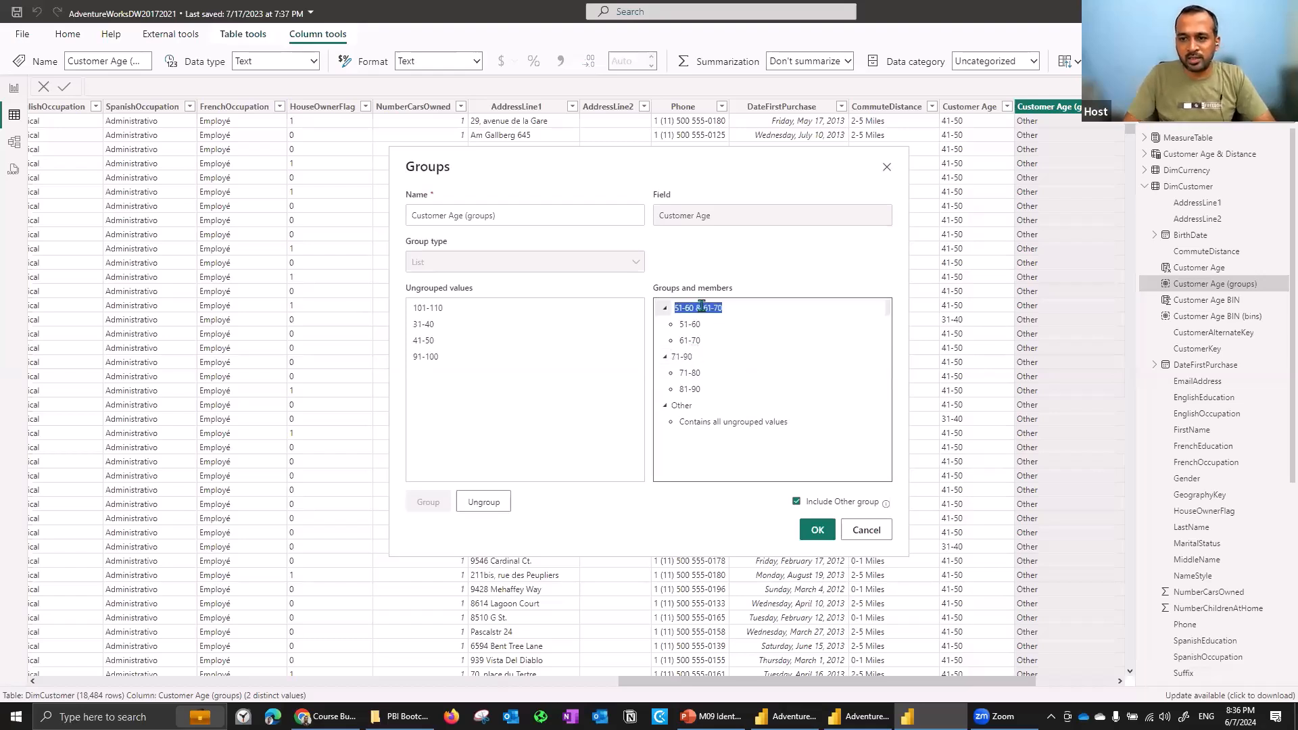
{"action": "key", "text": "BackSpace"}
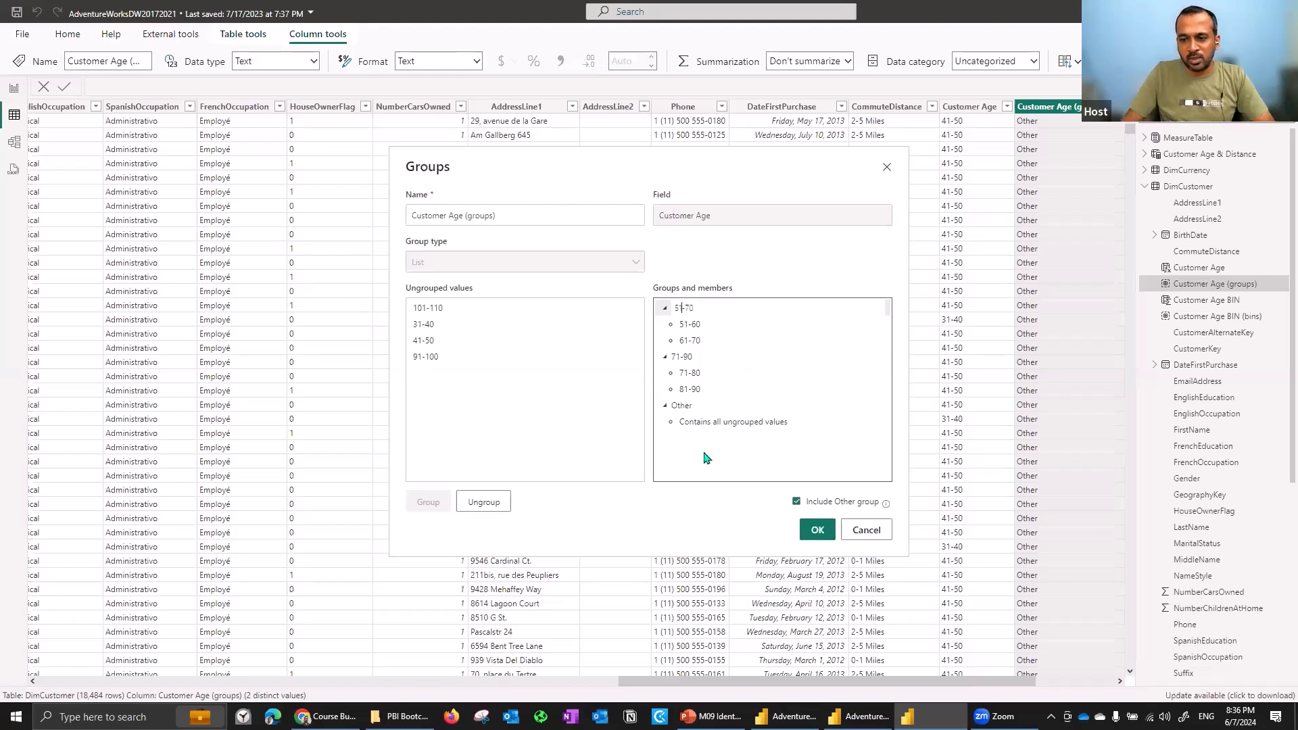
{"action": "left_click", "coordinate": [703, 428]}
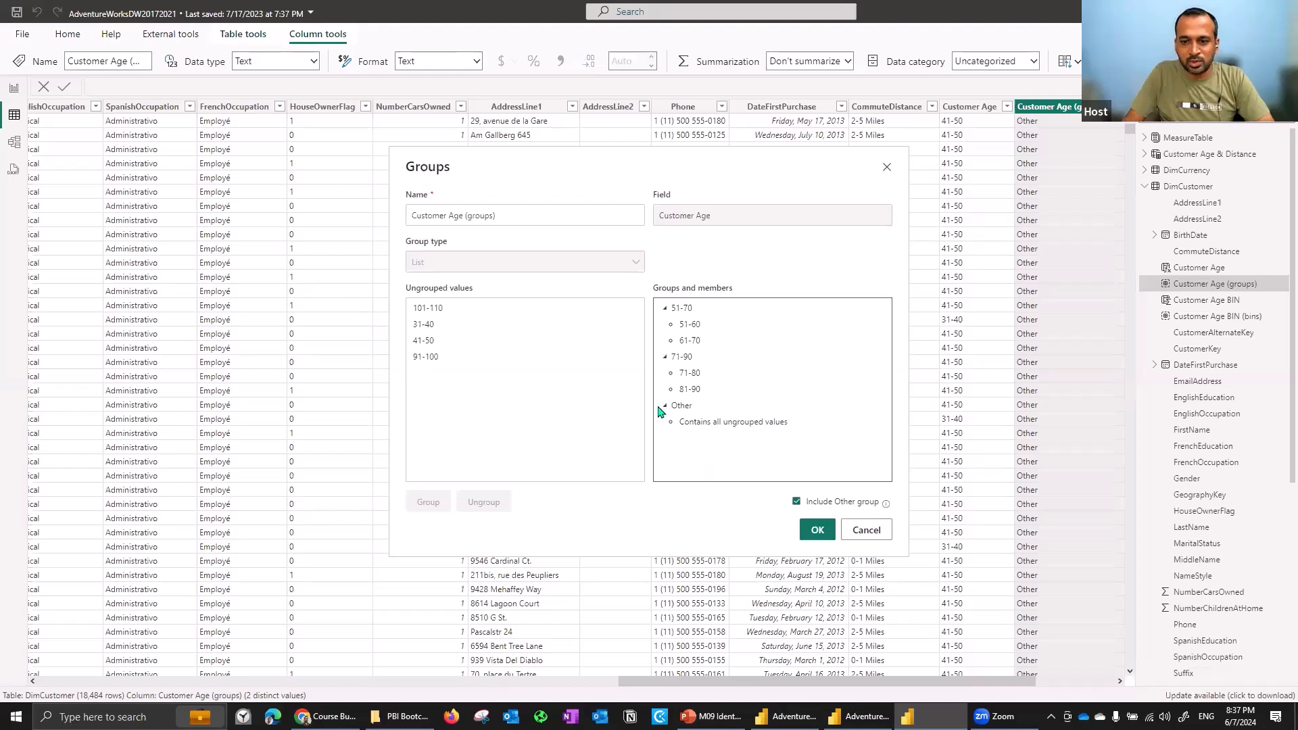
- Apply the edited groups with the Other group included, then switch back to the AdventureWorksDW 2024 report
{"action": "left_click", "coordinate": [796, 501]}
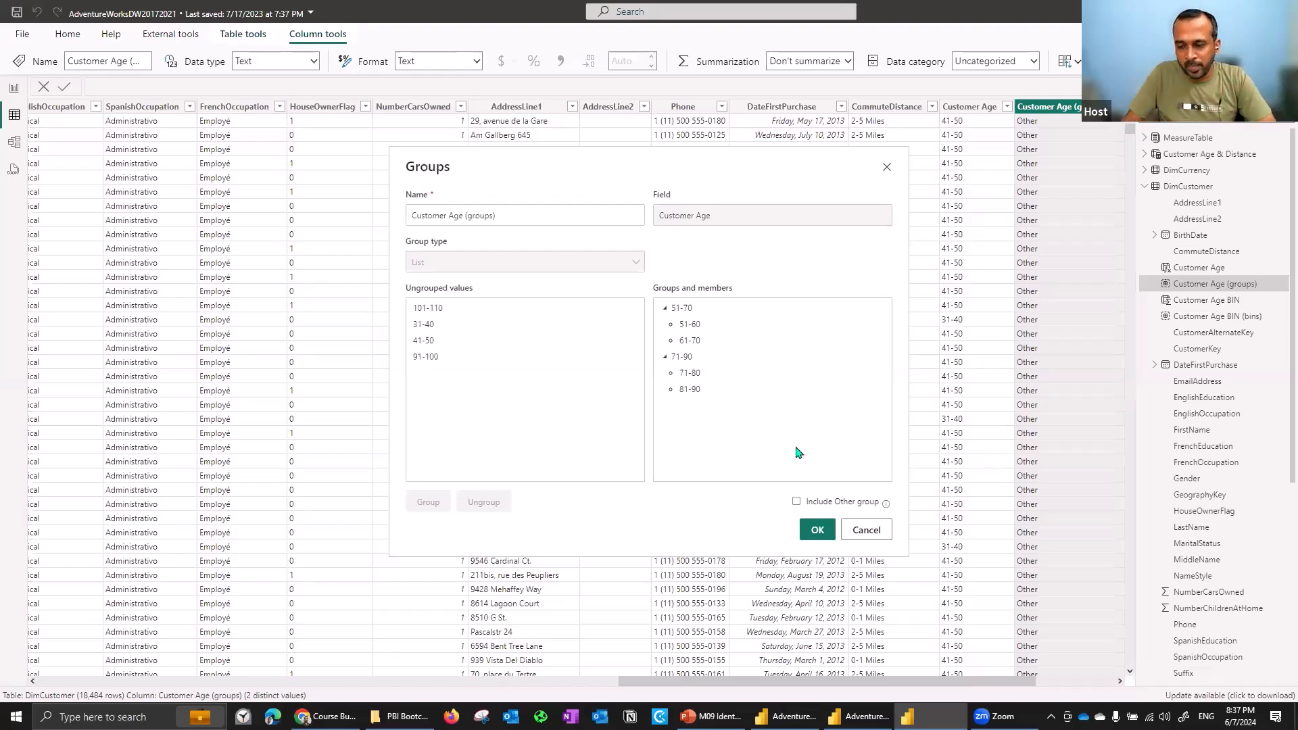
{"action": "left_click", "coordinate": [796, 502]}
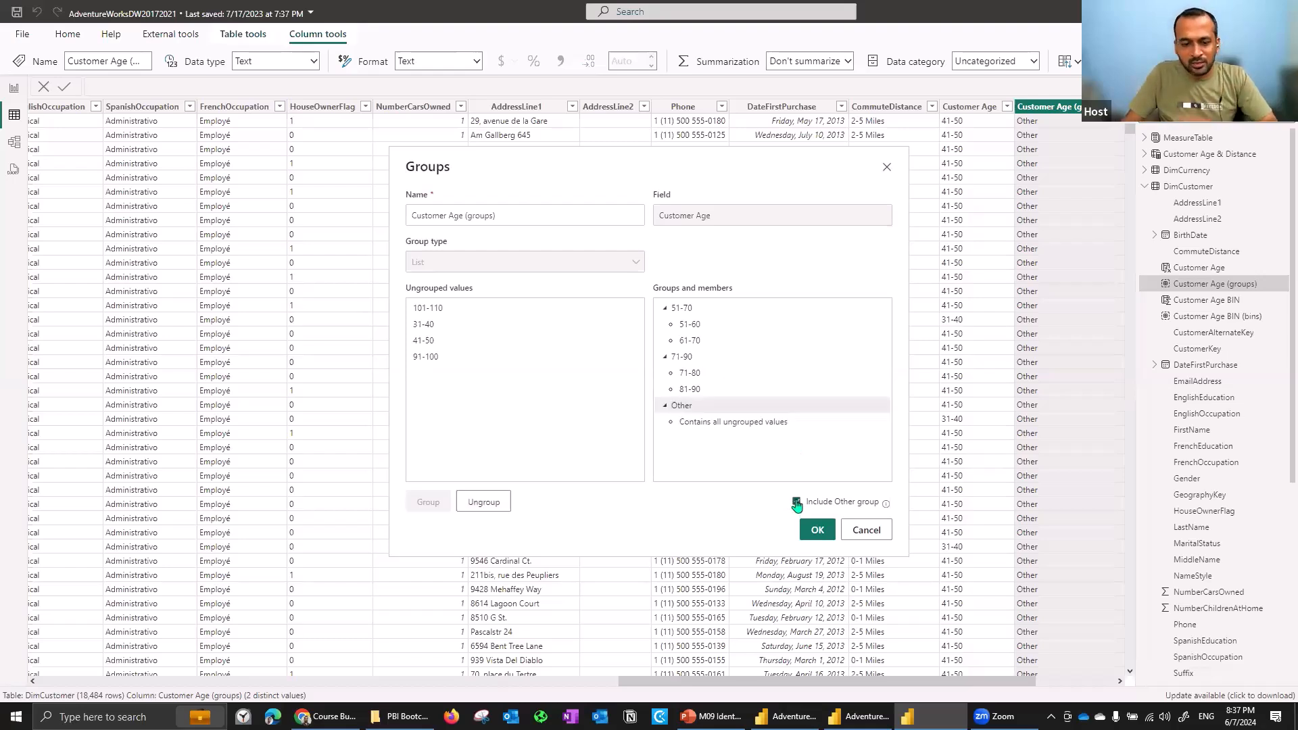
{"action": "left_click", "coordinate": [820, 531]}
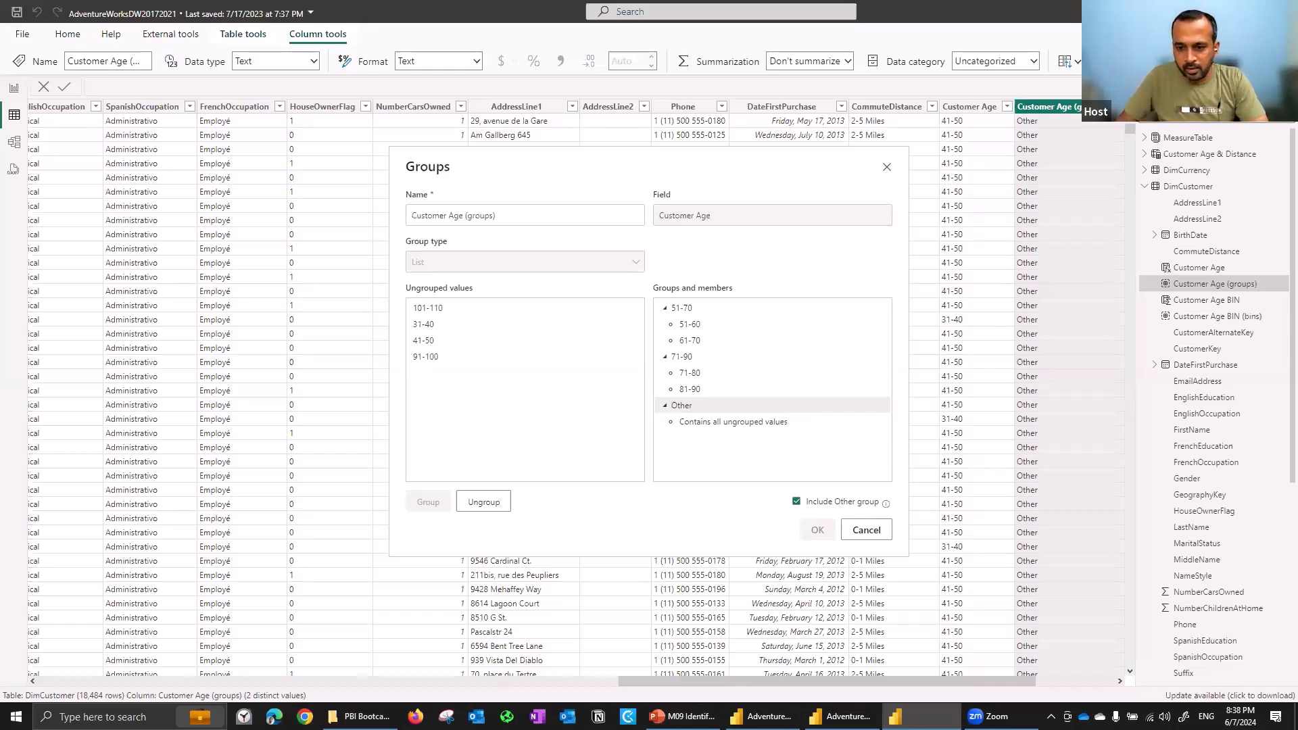
{"action": "left_click", "coordinate": [762, 717]}
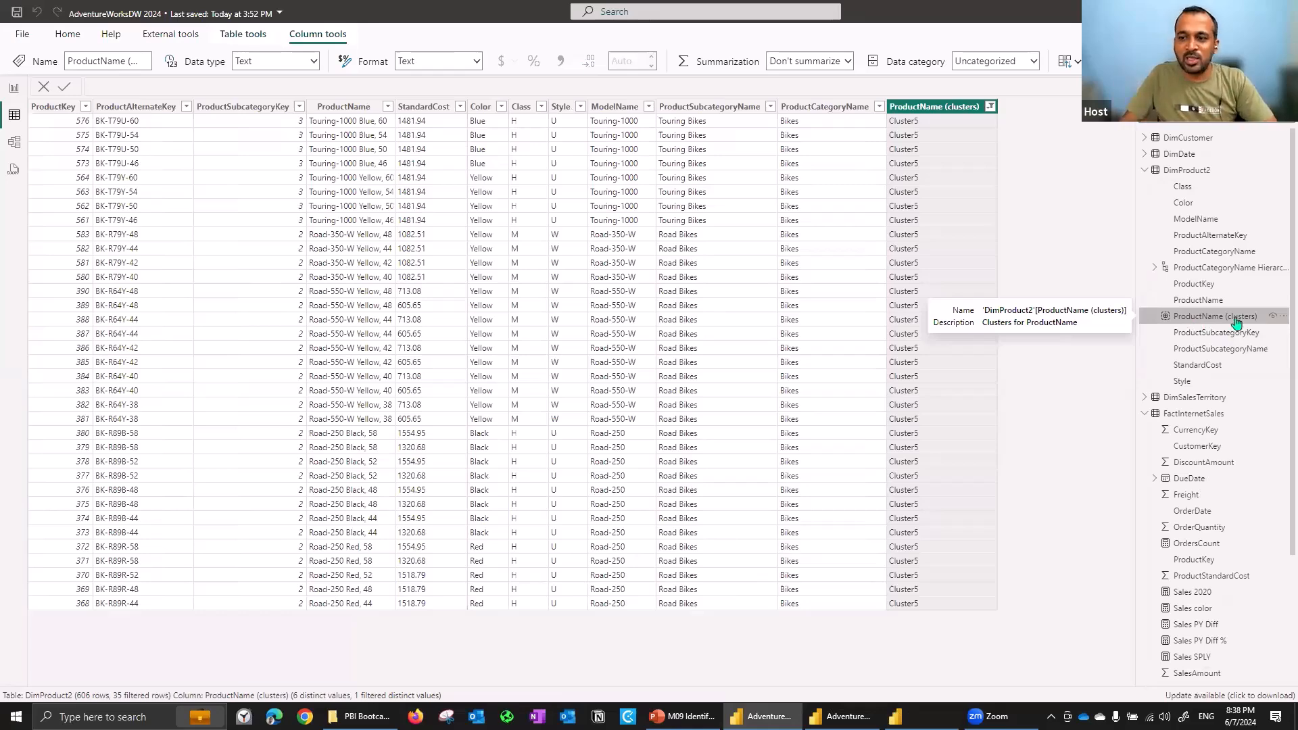
- Open the cluster settings of ProductName (clusters) to review its name and clusters, then cancel the dialog
{"action": "left_click", "coordinate": [1279, 317]}
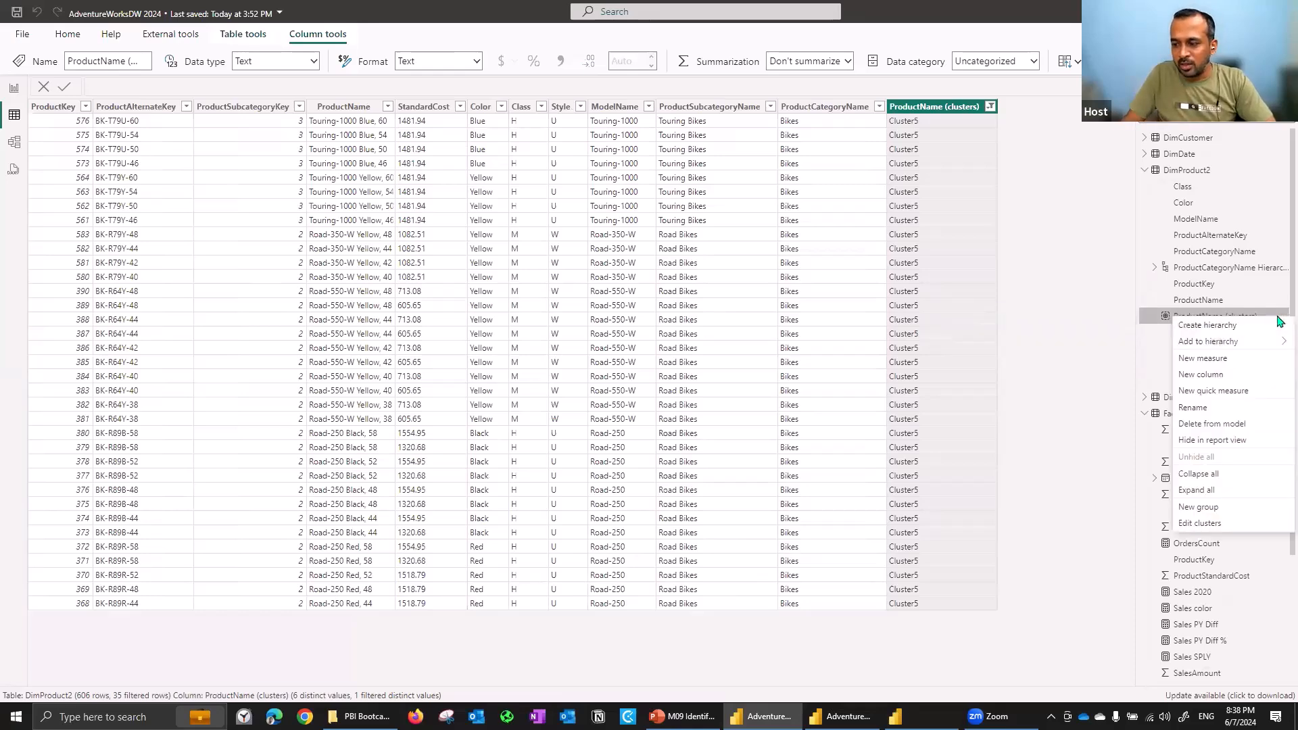
{"action": "left_click", "coordinate": [1223, 524]}
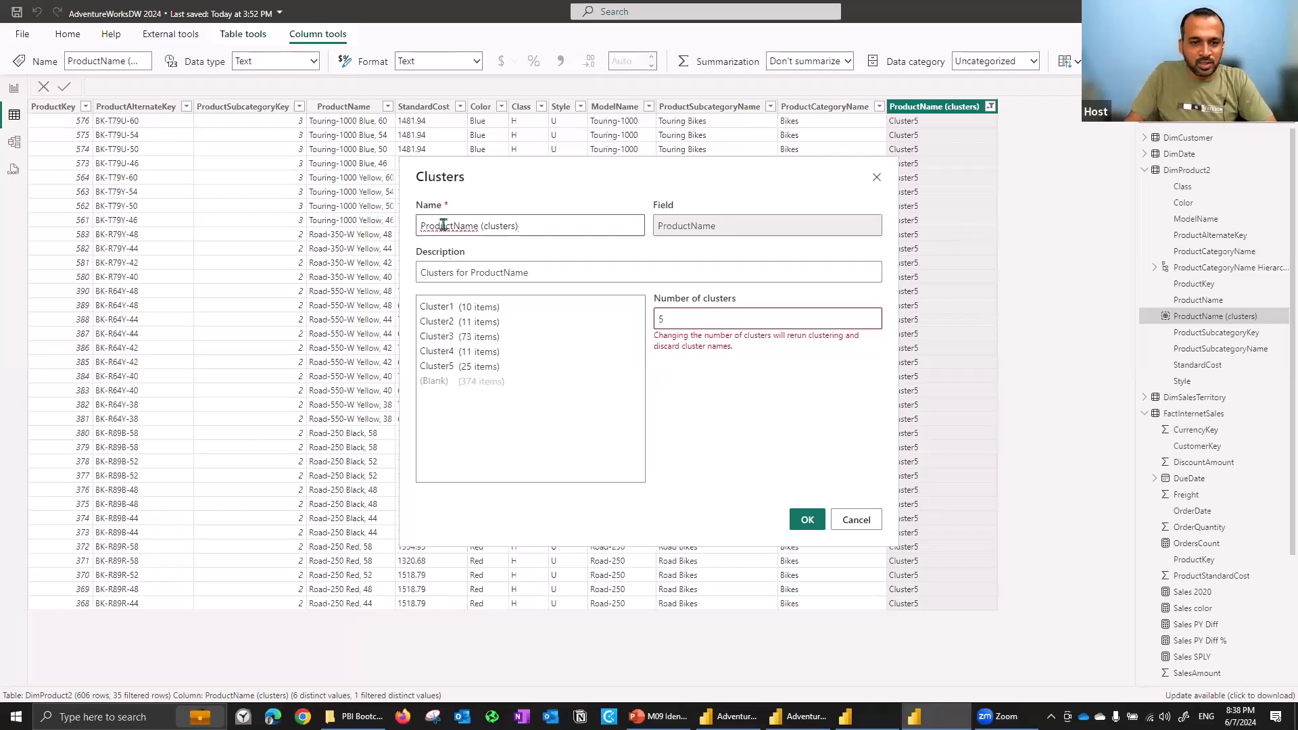
{"action": "left_click_drag", "start_coordinate": [440, 225], "coordinate": [547, 224]}
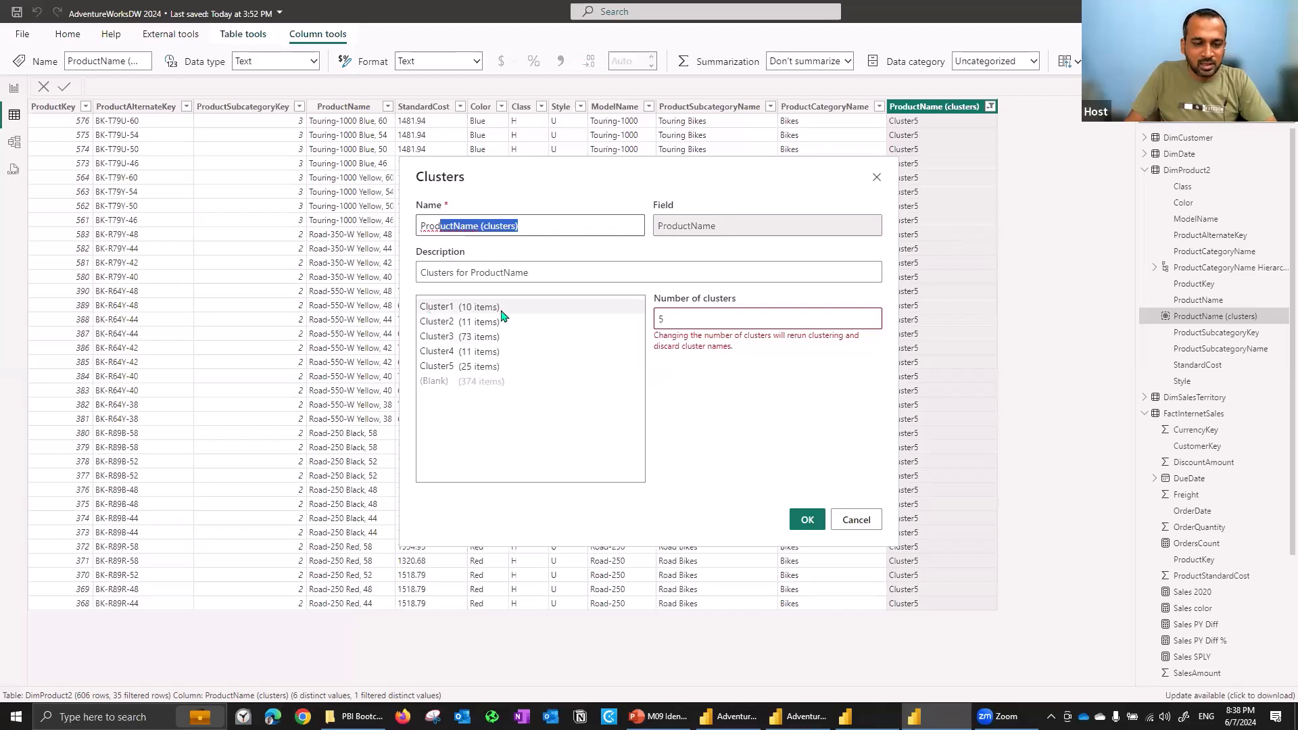
{"action": "left_click", "coordinate": [559, 310]}
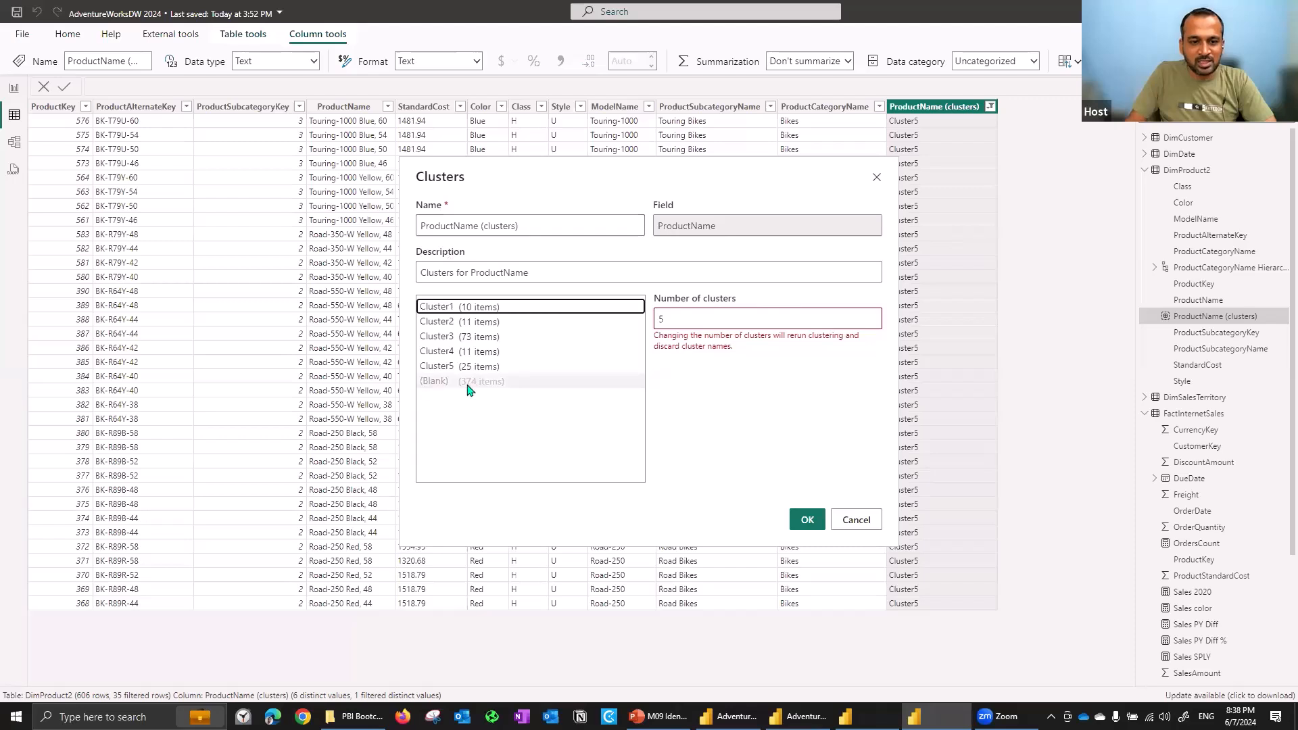
{"action": "left_click", "coordinate": [856, 520]}
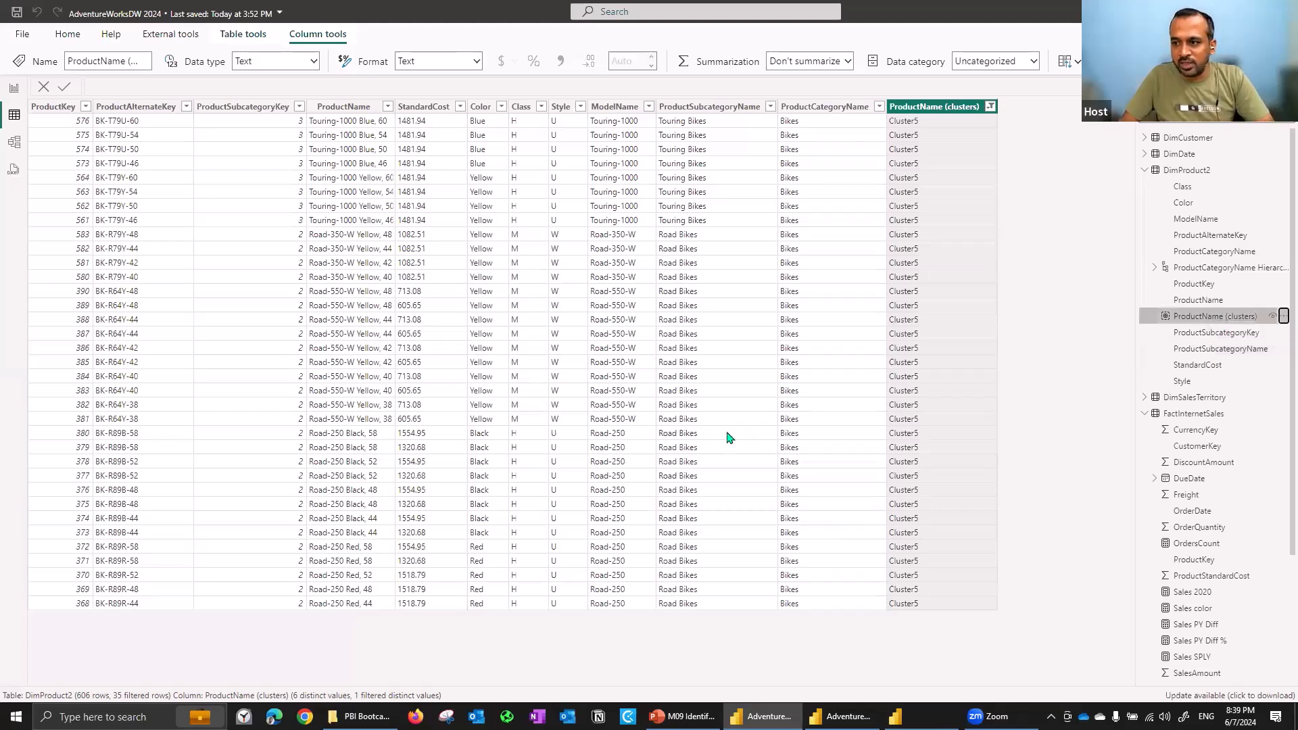
- Switch to the AdventureWorksDW 2024 report and delete the bookmark navigator buttons from the page
{"action": "key", "text": "alt+Tab"}
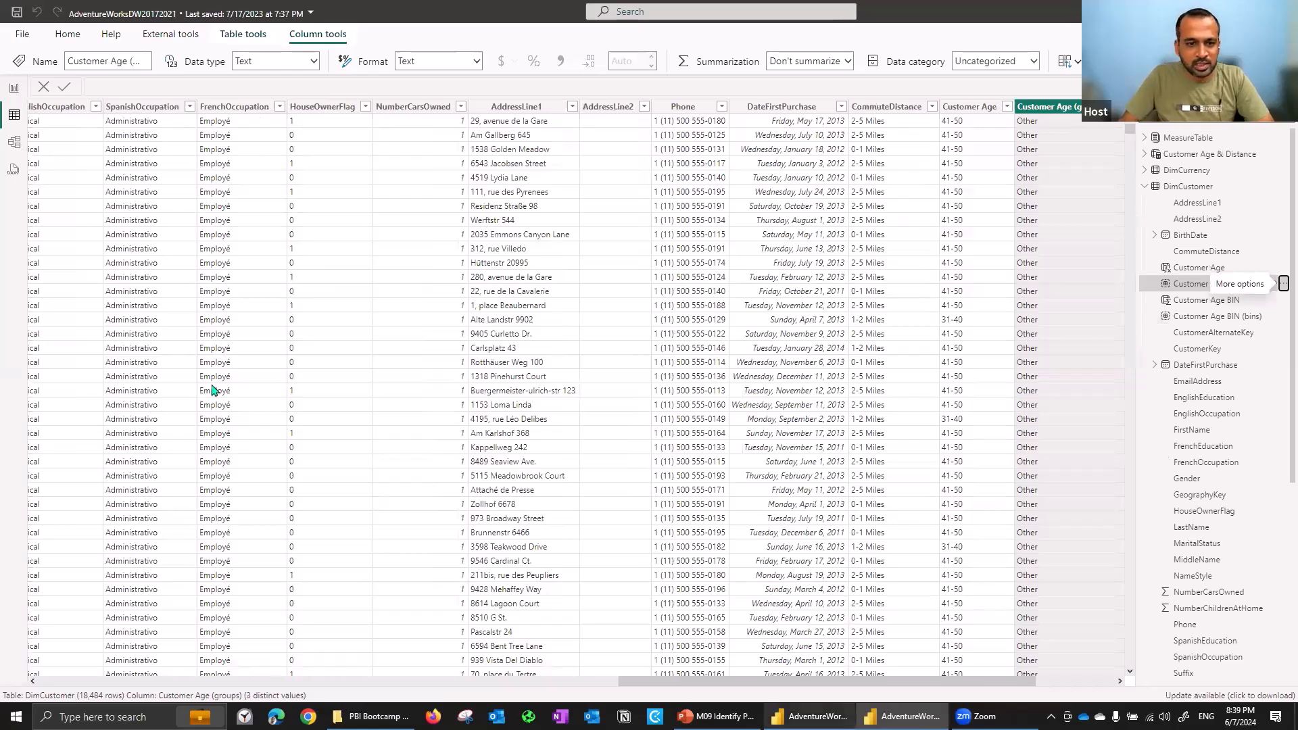
{"action": "key", "text": "alt+Tab"}
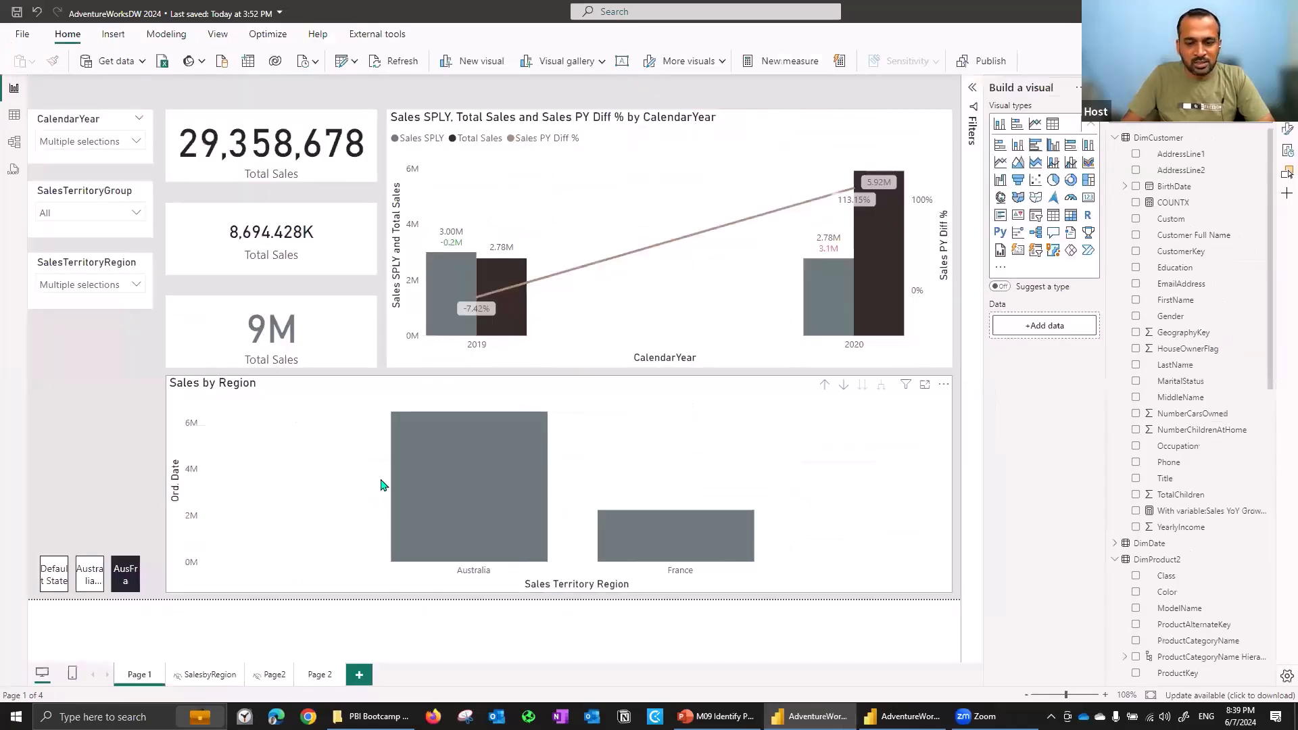
{"action": "left_click", "coordinate": [598, 425]}
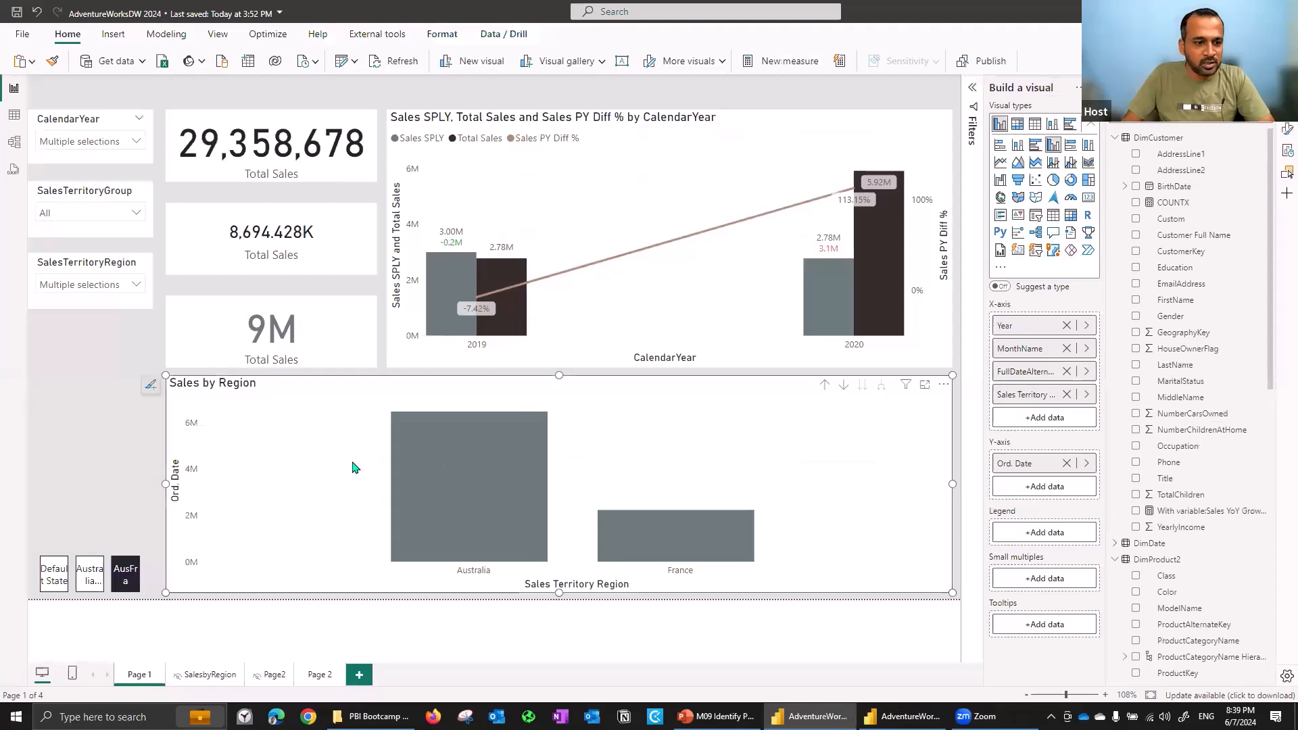
{"action": "left_click", "coordinate": [111, 574]}
{"action": "key", "text": "Delete"}
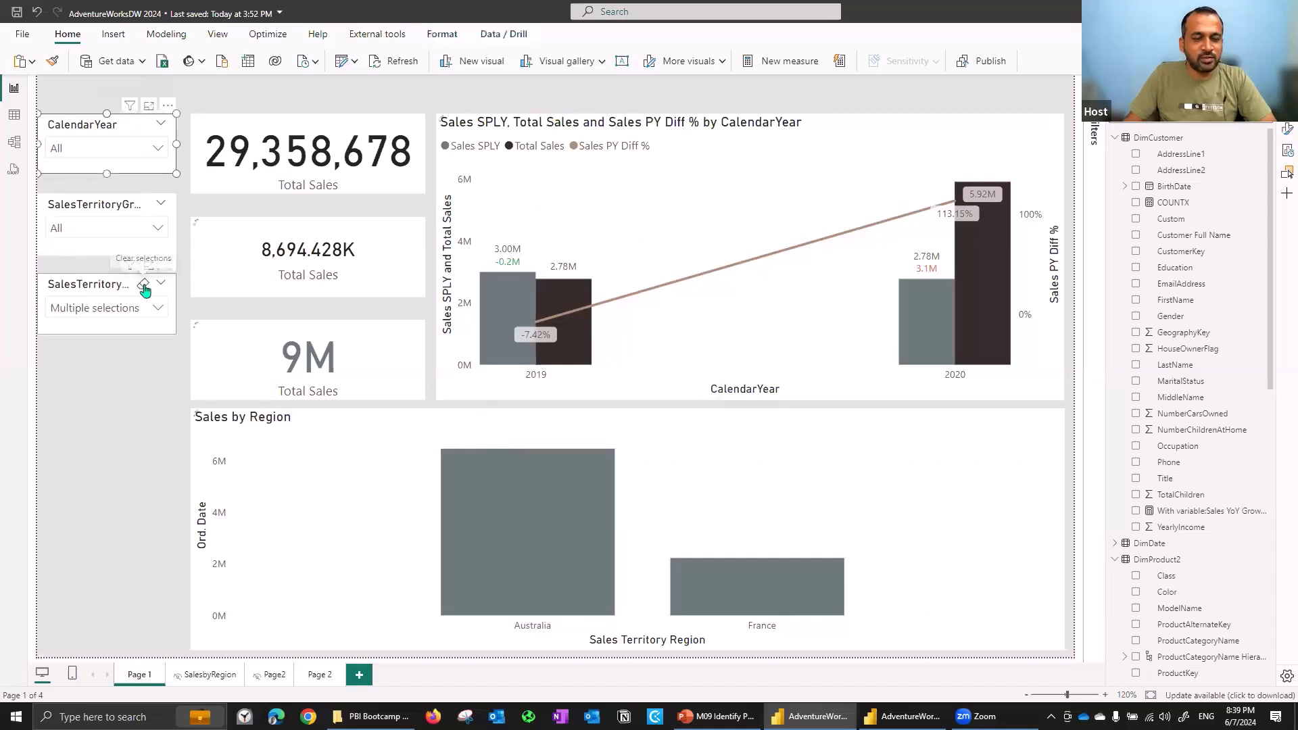
- Clear the selections in the SalesTerritoryRegion slicer
{"action": "left_click", "coordinate": [144, 285]}
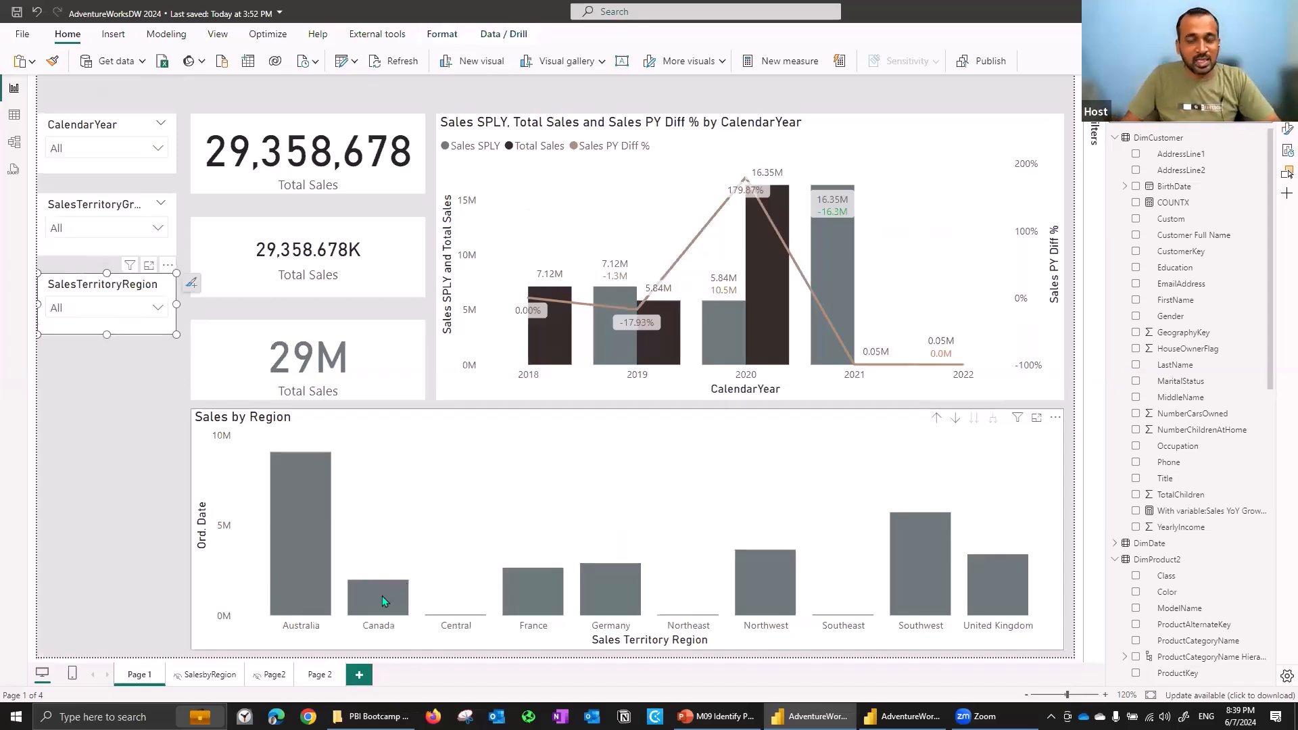
{"action": "mouse_move", "coordinate": [508, 567]}
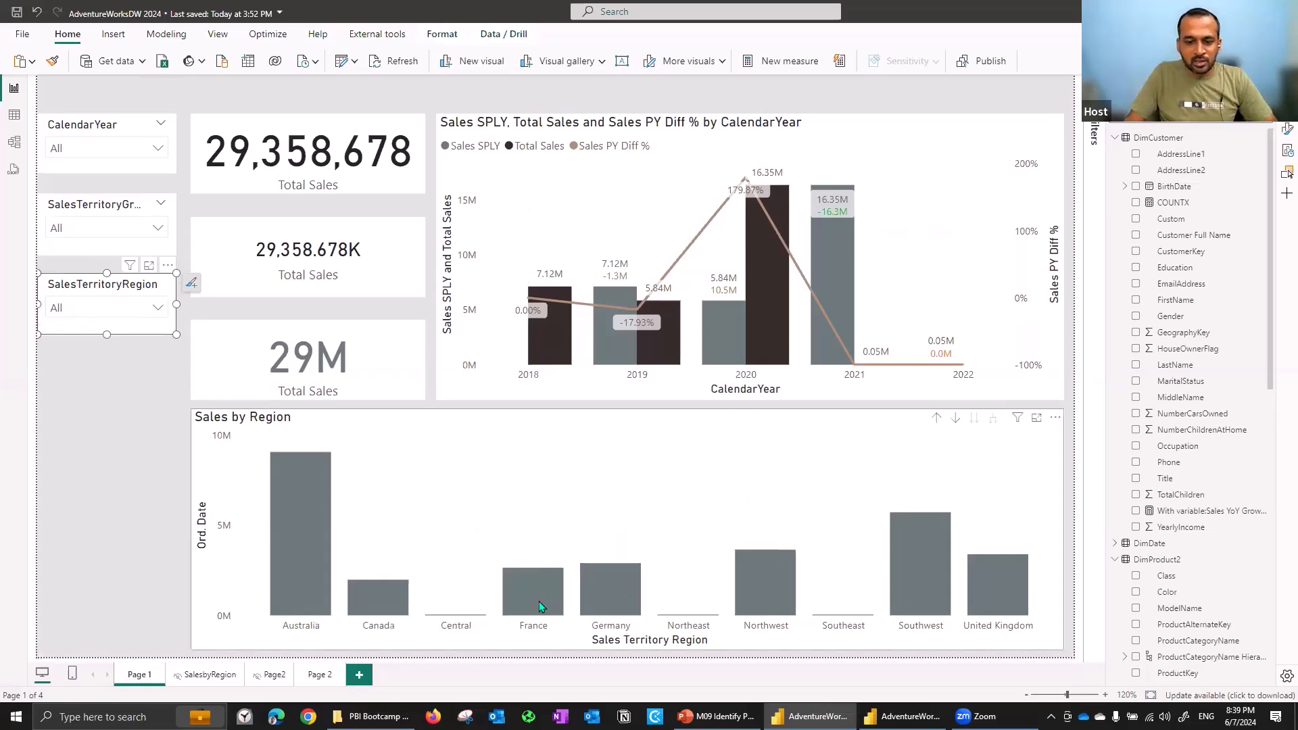
{"action": "mouse_move", "coordinate": [606, 594]}
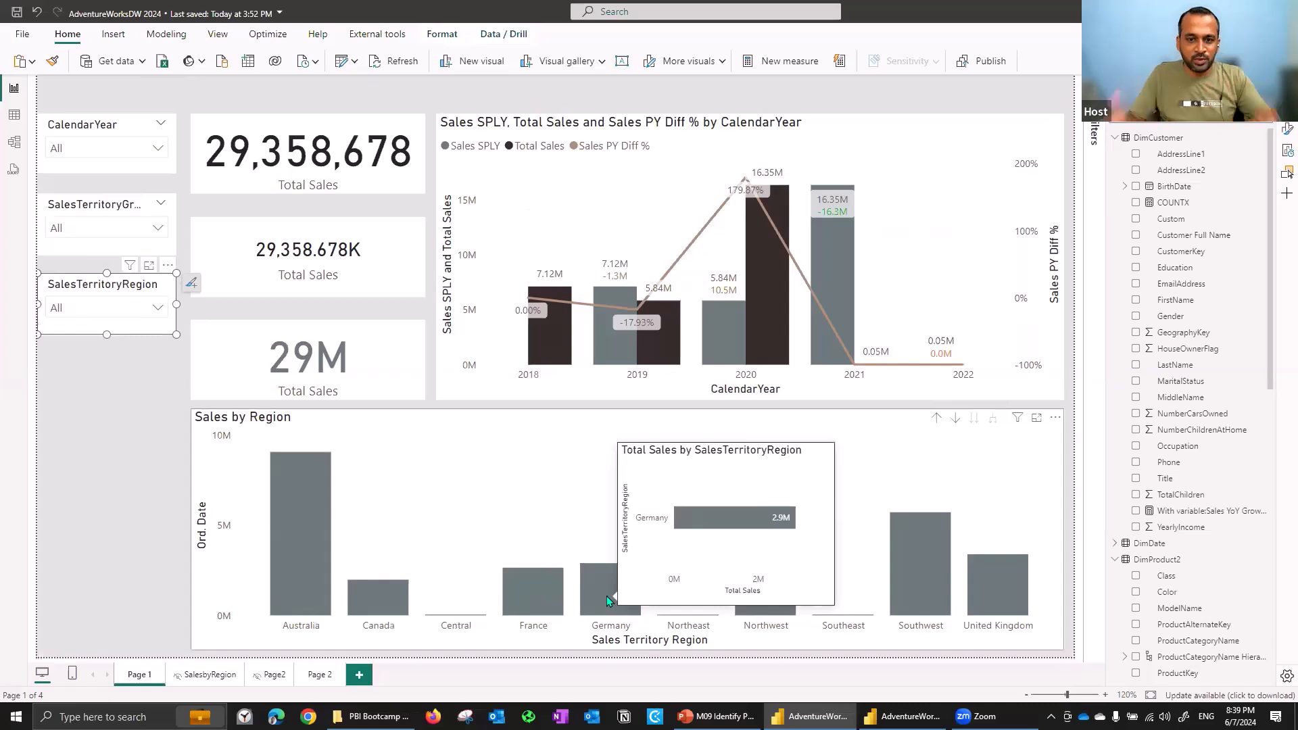
- Select the France and Germany bars in Sales by Region together and open their context menu
{"action": "left_click", "coordinate": [546, 594]}
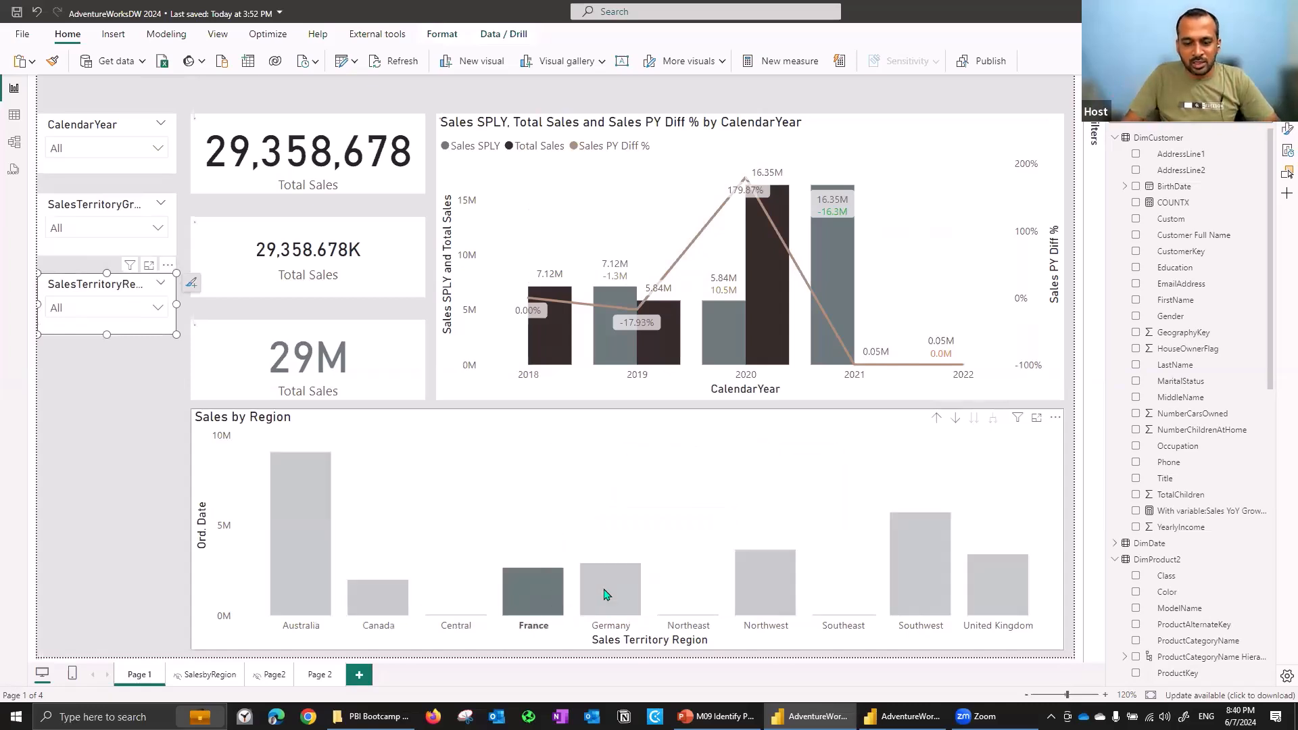
{"action": "left_click", "coordinate": [606, 594], "text": "ctrl"}
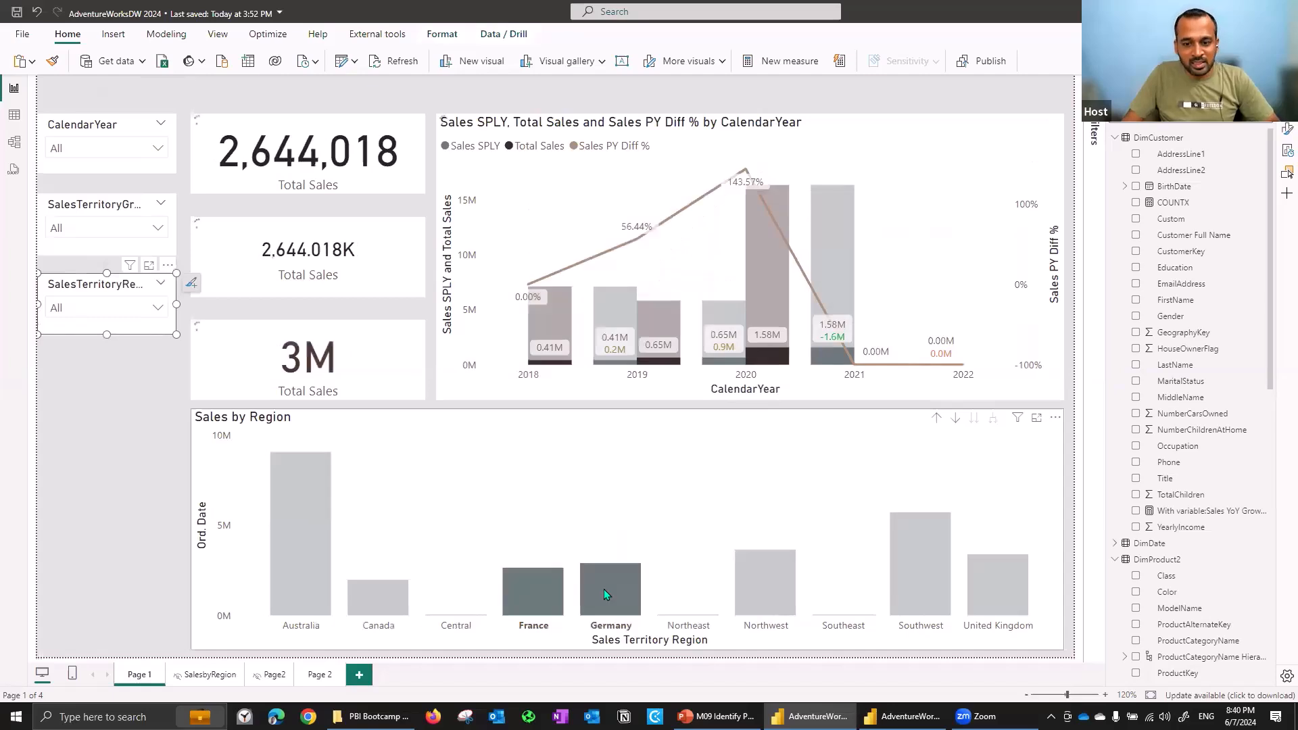
{"action": "right_click", "coordinate": [603, 589]}
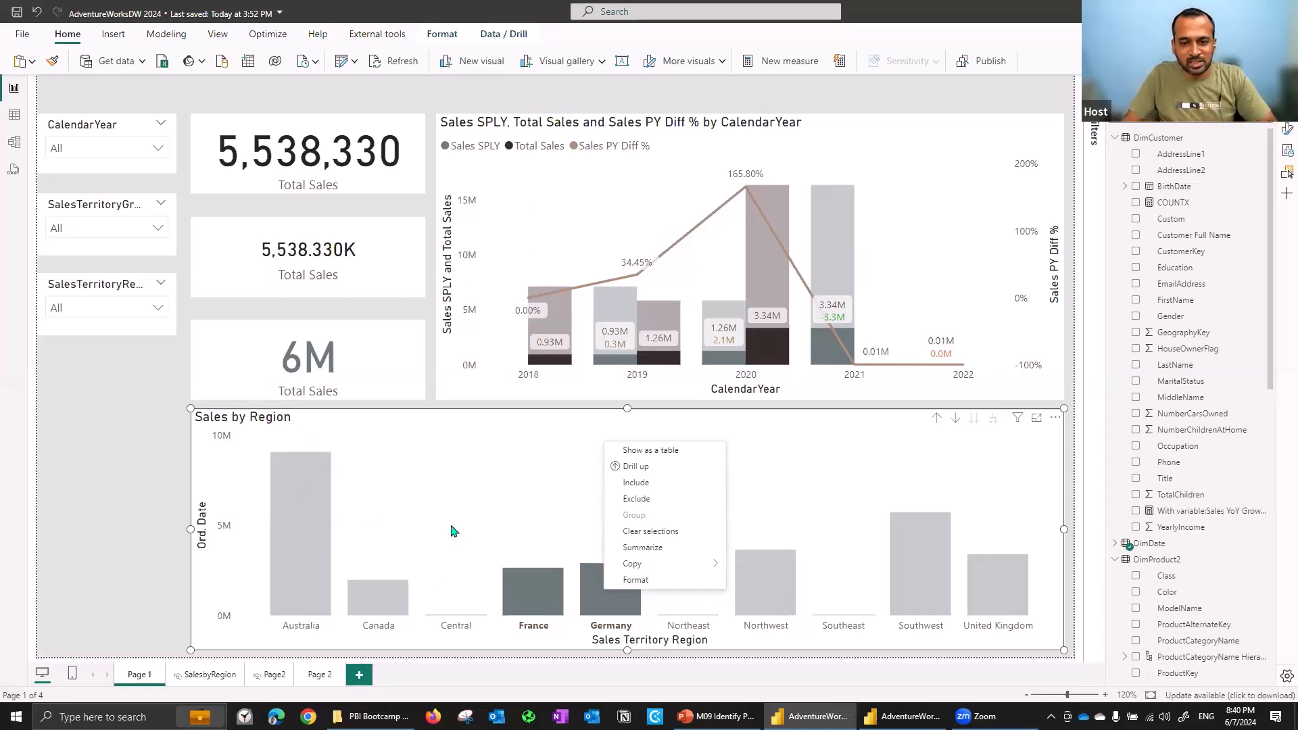
- Switch to the presentation and read the Grouping and Binning slide and its notes on creating groups
{"action": "key", "text": "alt+Tab"}
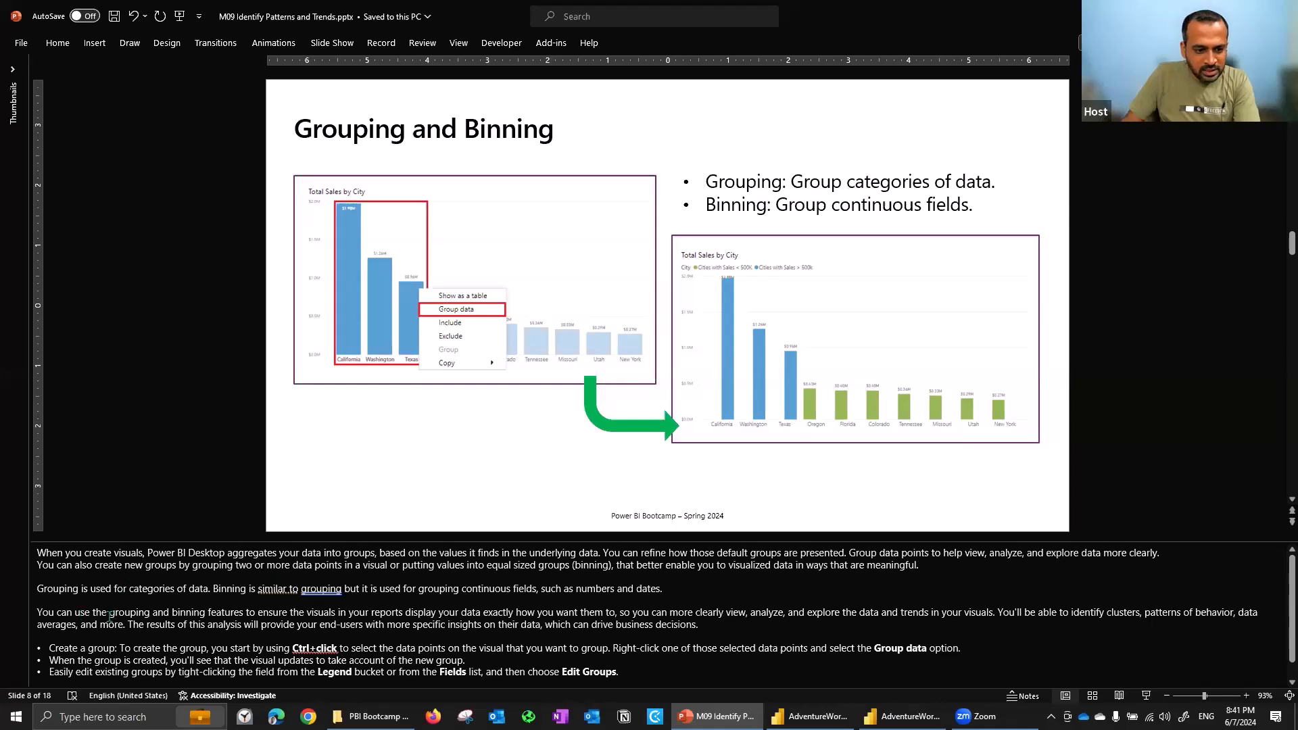
{"action": "left_click_drag", "start_coordinate": [146, 624], "coordinate": [670, 626]}
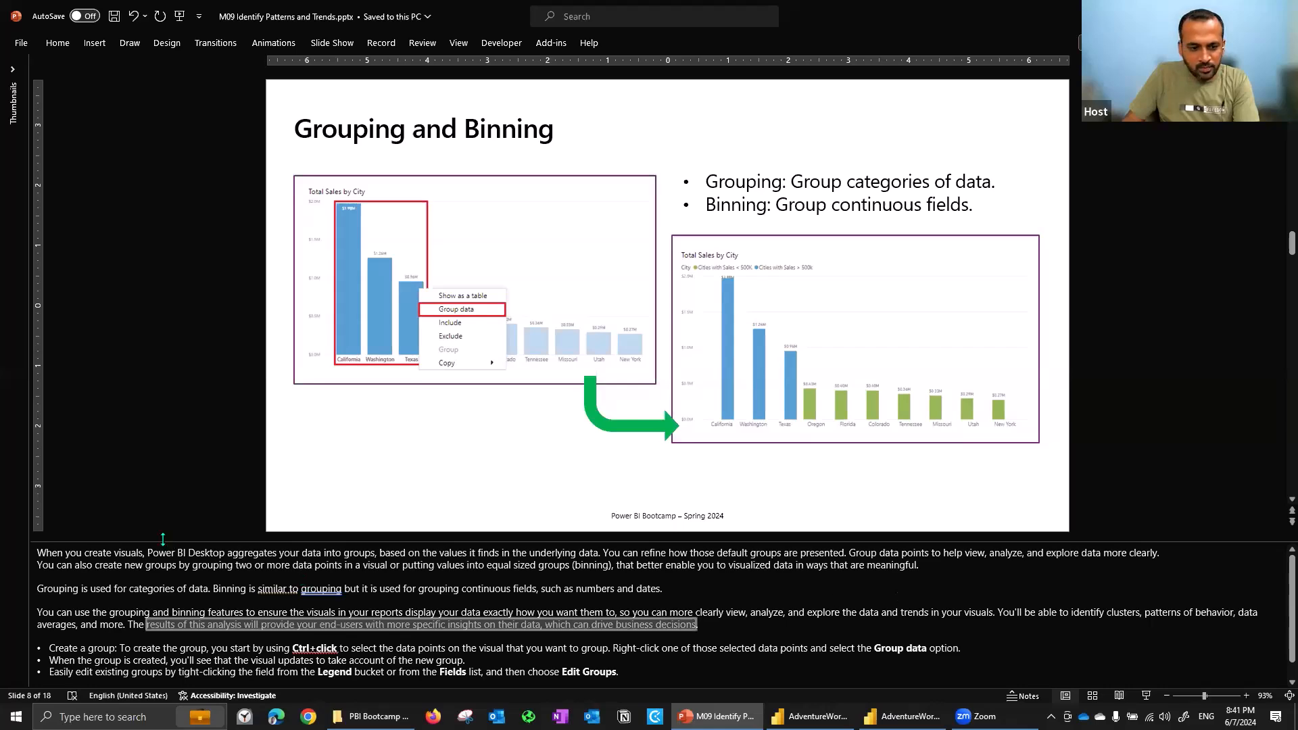
{"action": "left_click_drag", "start_coordinate": [171, 589], "coordinate": [183, 650]}
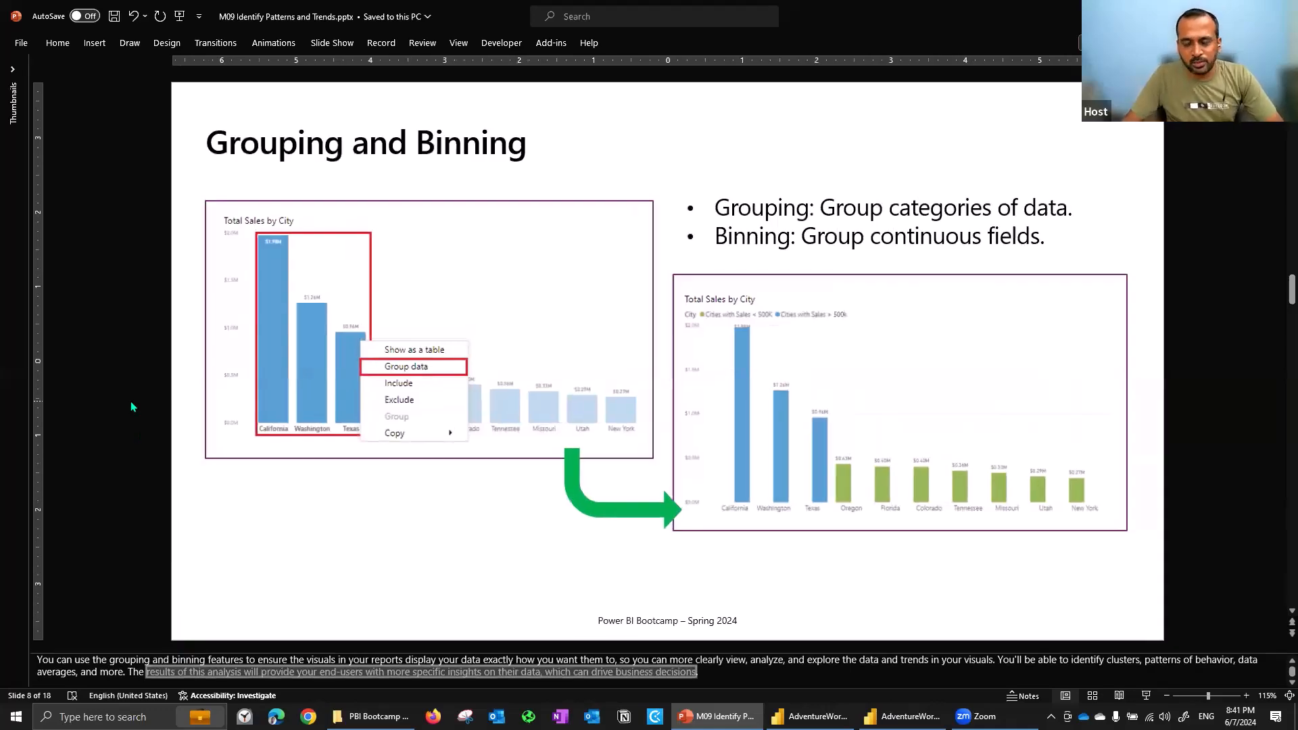
- Switch to the AdventureWorksDW2017 2021 file and examine the DimSalesTerritory table's region and country columns in data view
{"action": "key", "text": "alt+Tab"}
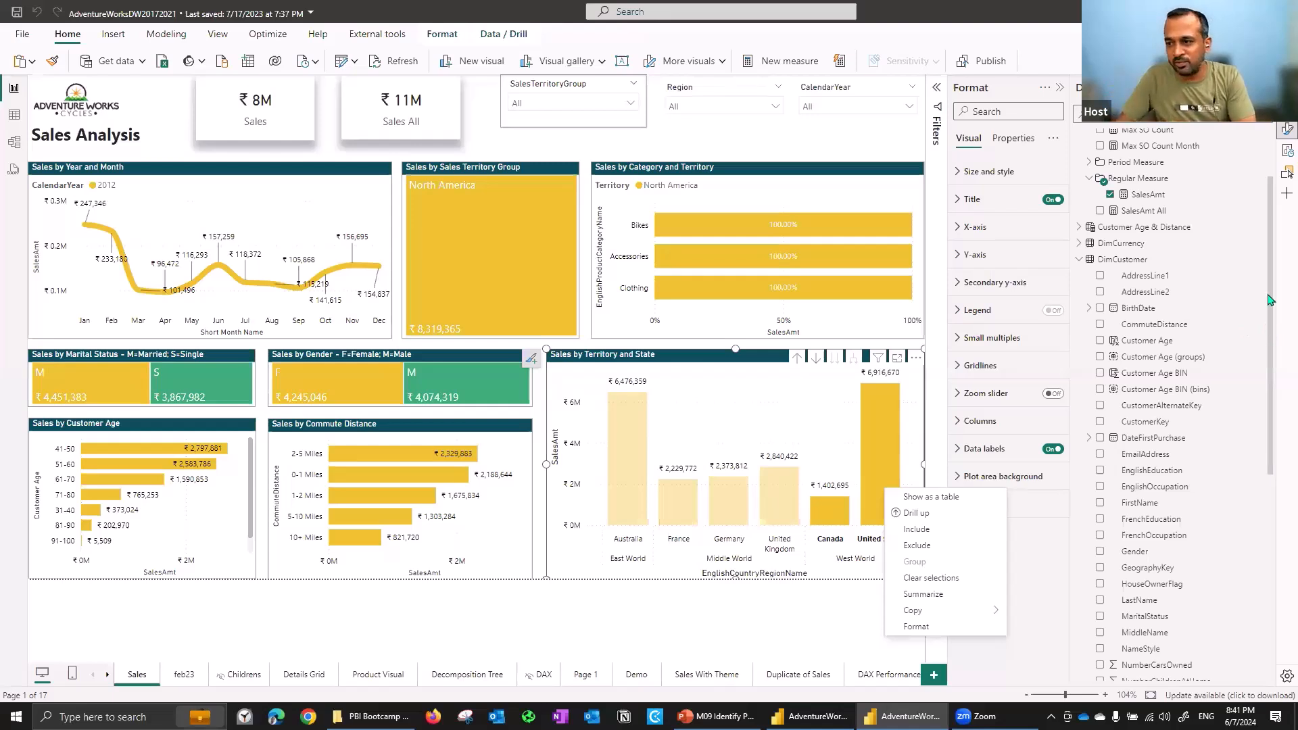
{"action": "left_click", "coordinate": [845, 548]}
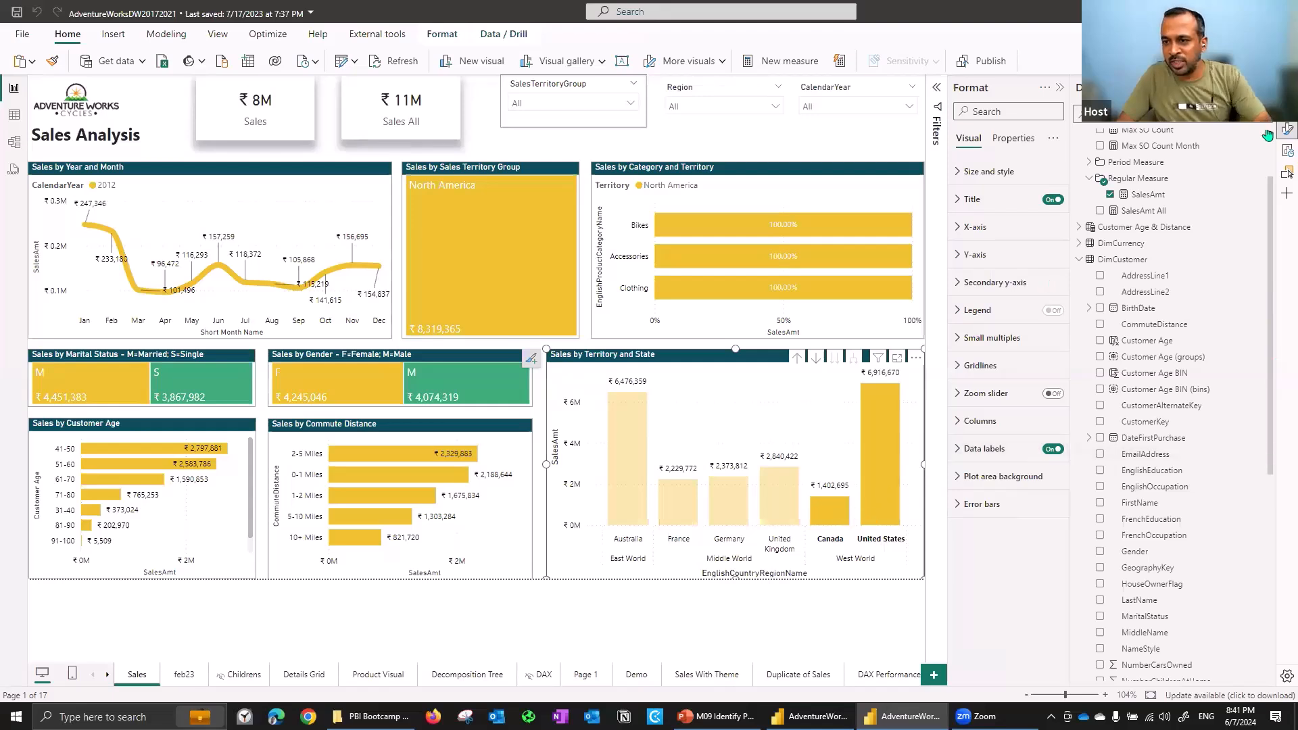
{"action": "left_click", "coordinate": [1286, 108]}
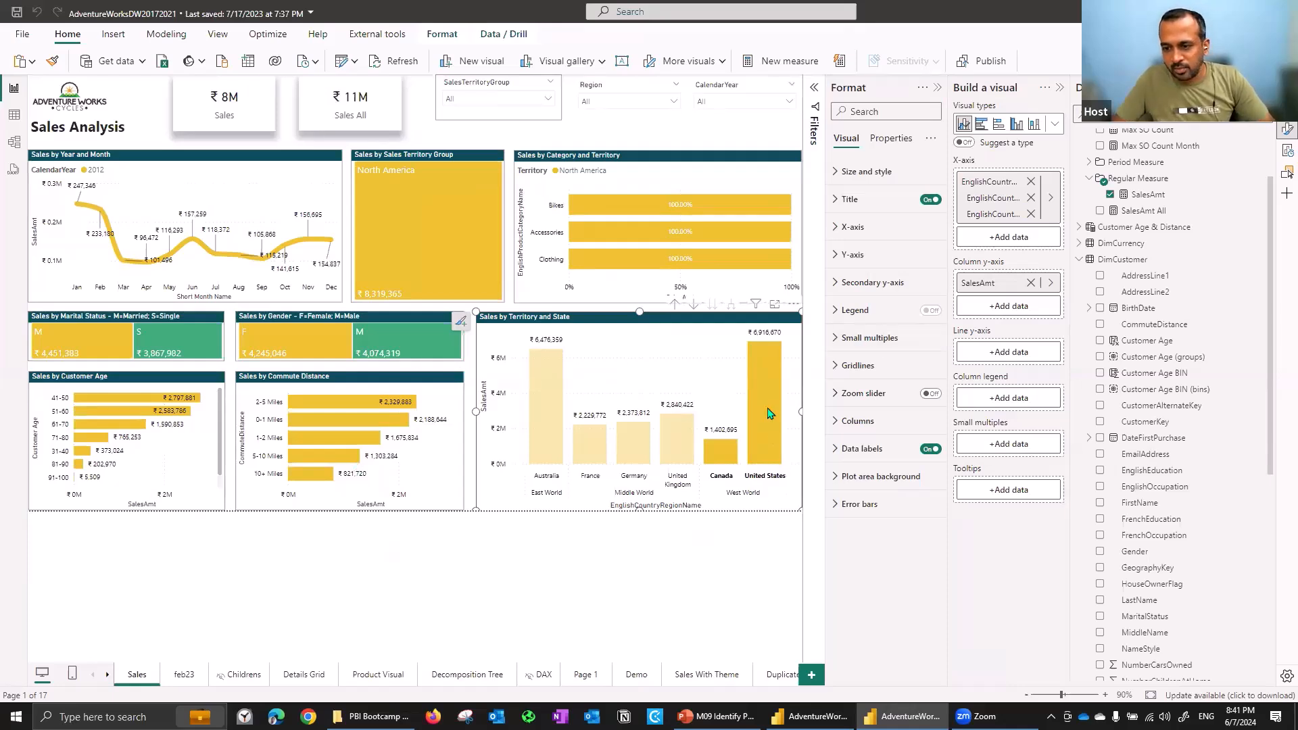
{"action": "left_click", "coordinate": [15, 118]}
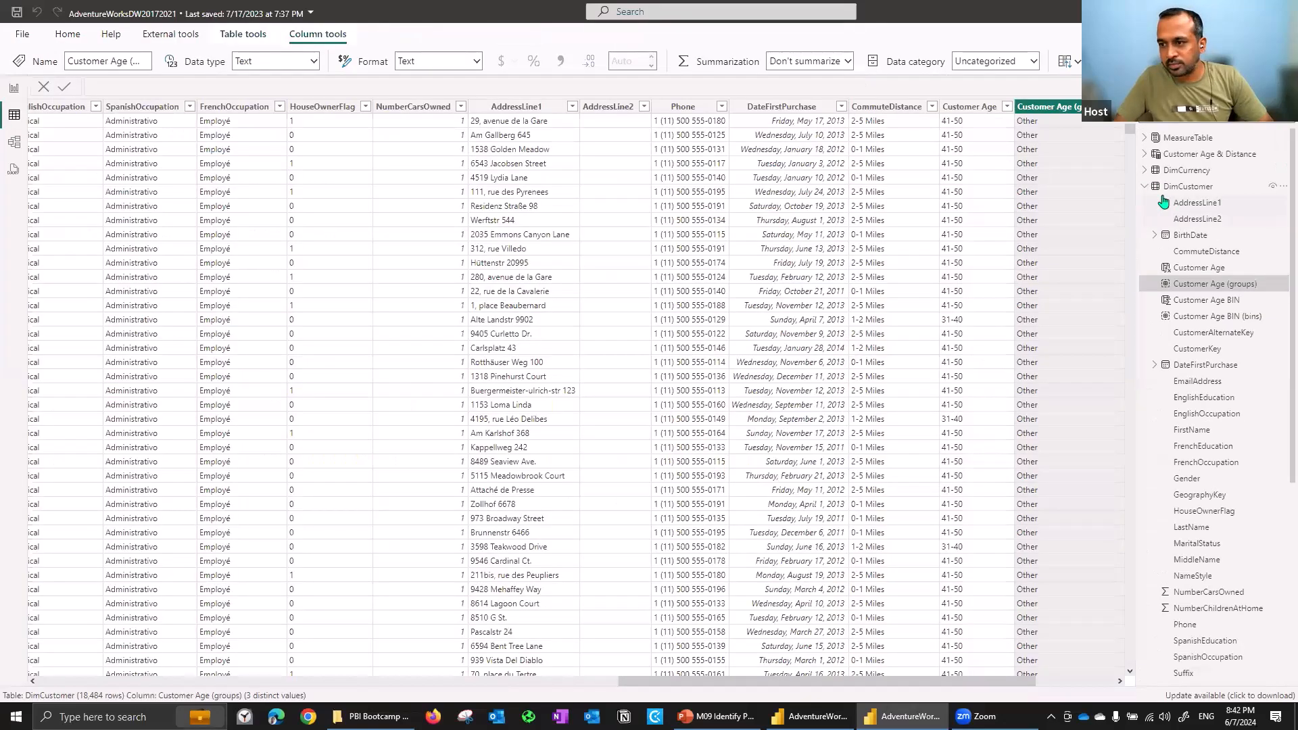
{"action": "left_click", "coordinate": [1145, 187]}
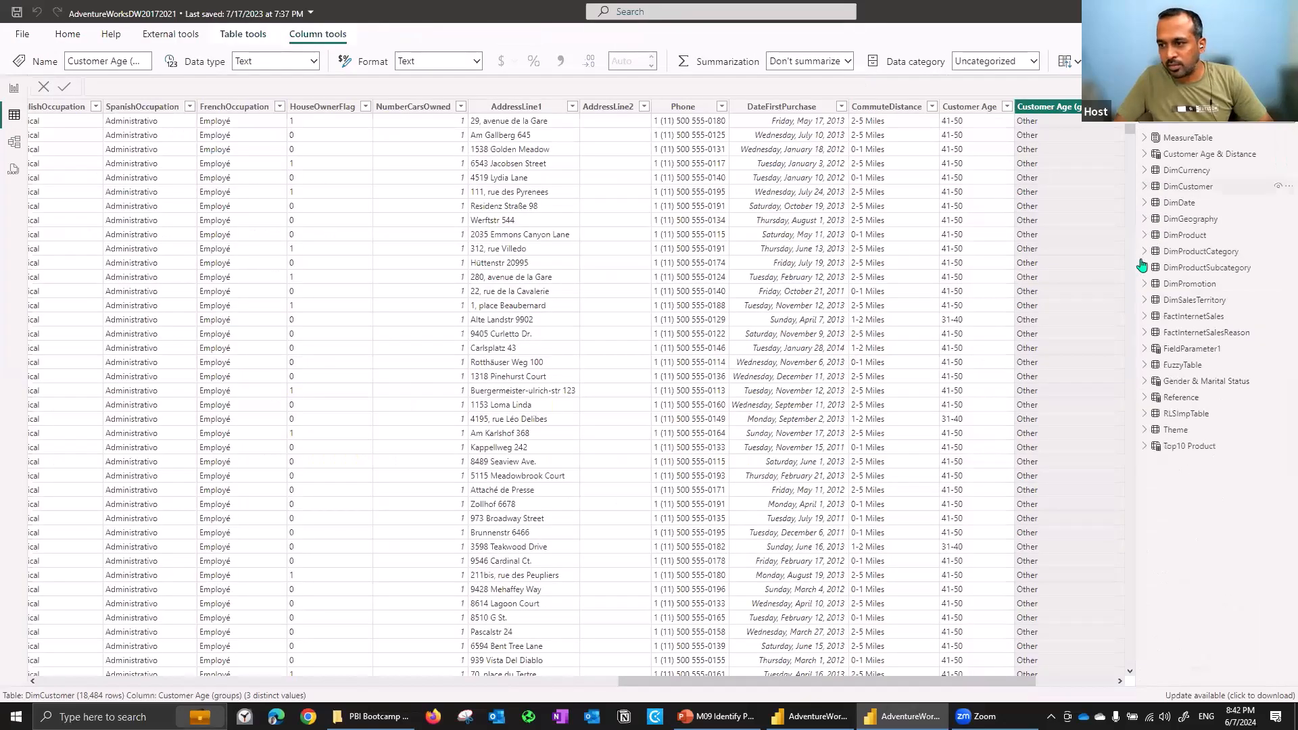
{"action": "left_click", "coordinate": [1145, 300]}
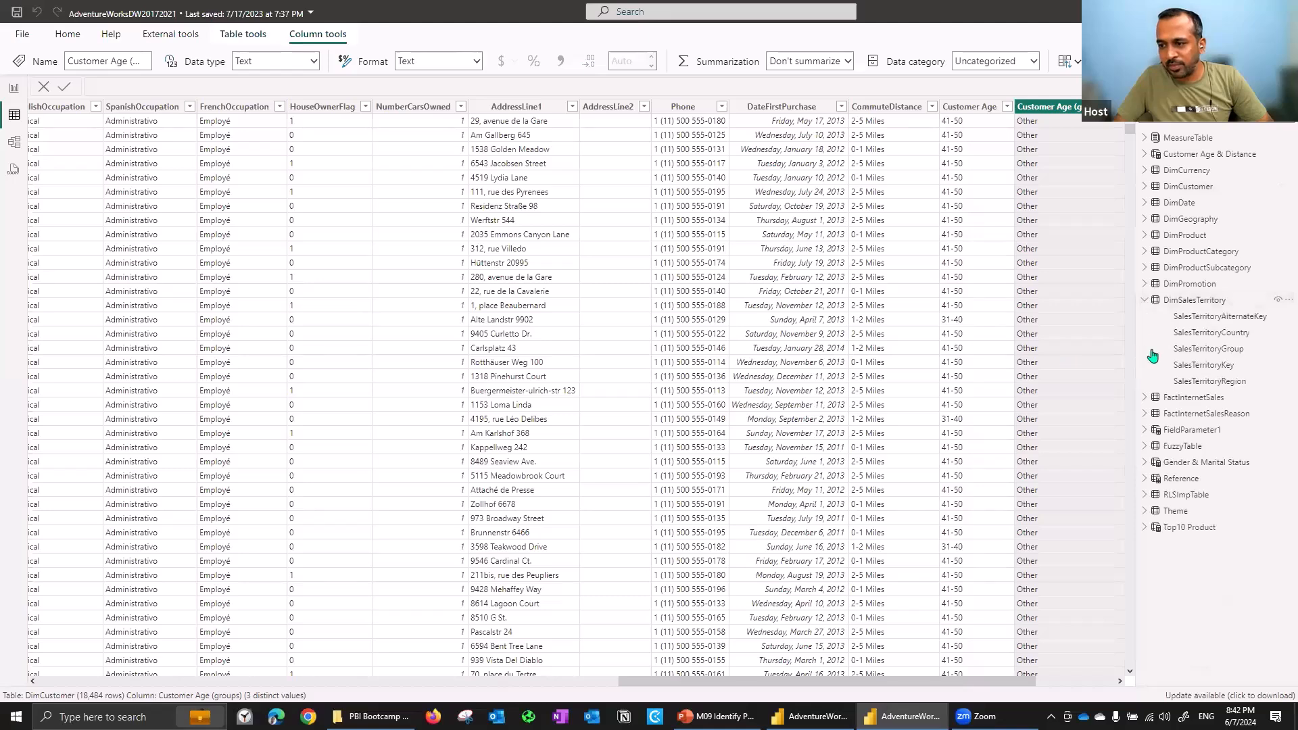
{"action": "left_click", "coordinate": [1142, 333]}
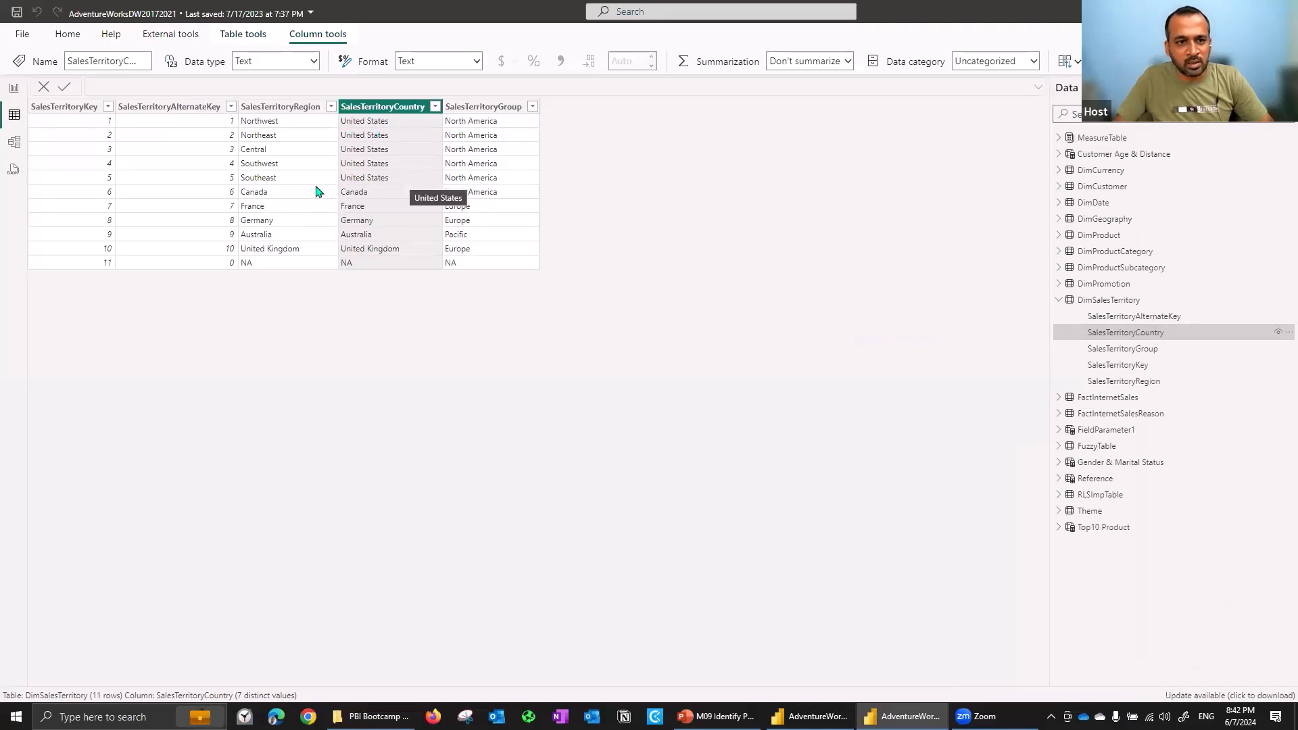
{"action": "left_click", "coordinate": [289, 110]}
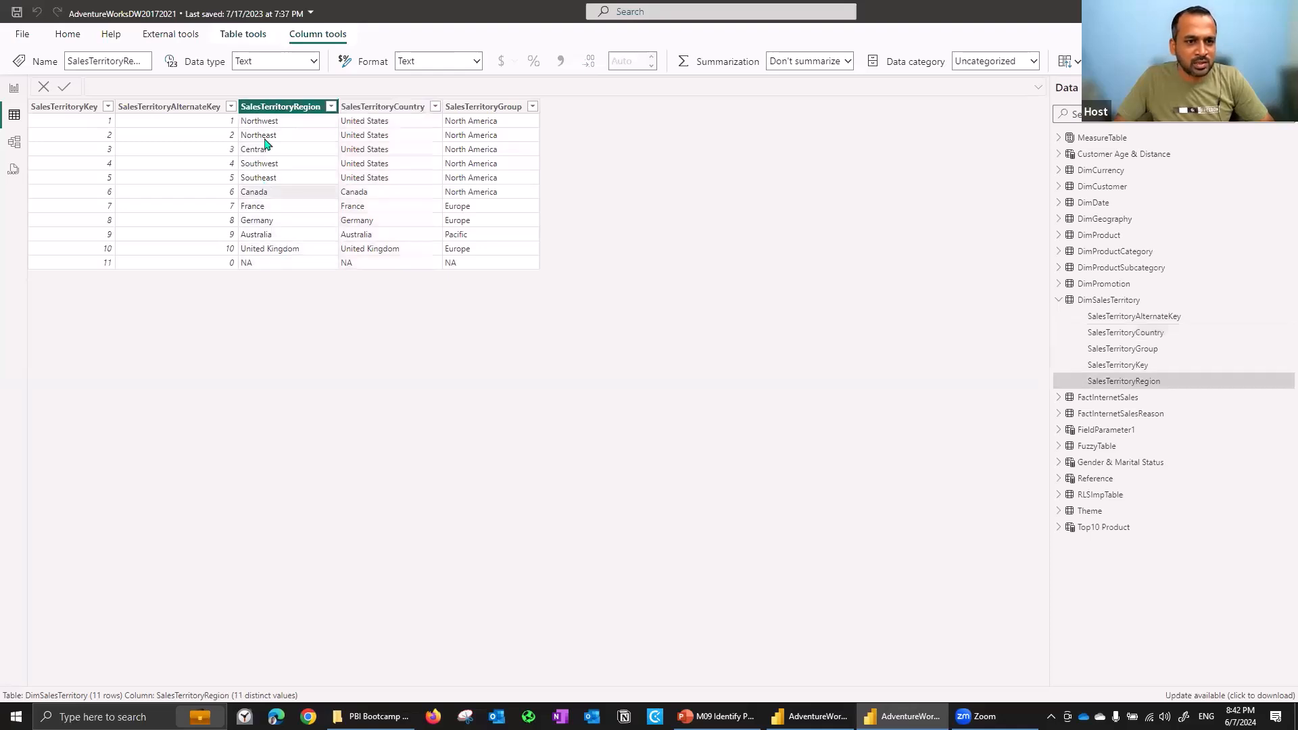
{"action": "left_click", "coordinate": [369, 152]}
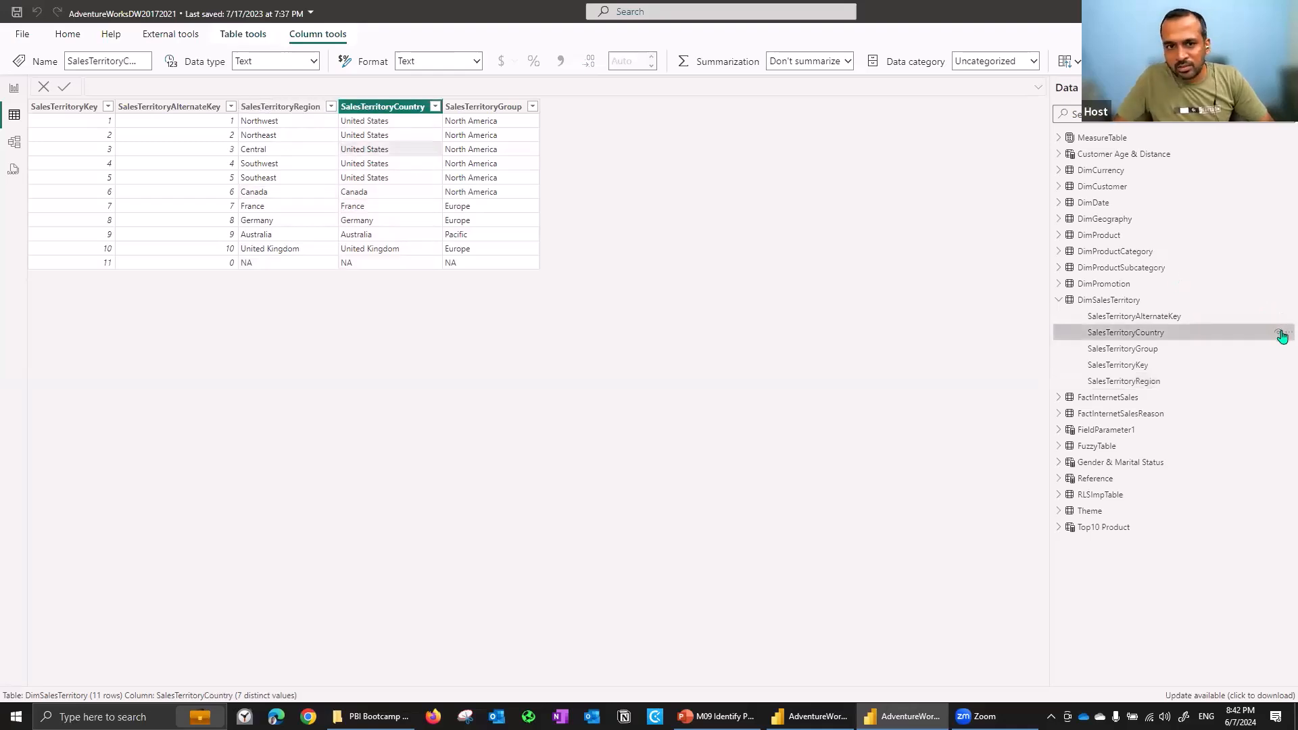
- Create a new group on SalesTerritoryCountry combining Canada and United States, include the Other group, and apply it
{"action": "left_click", "coordinate": [1282, 336]}
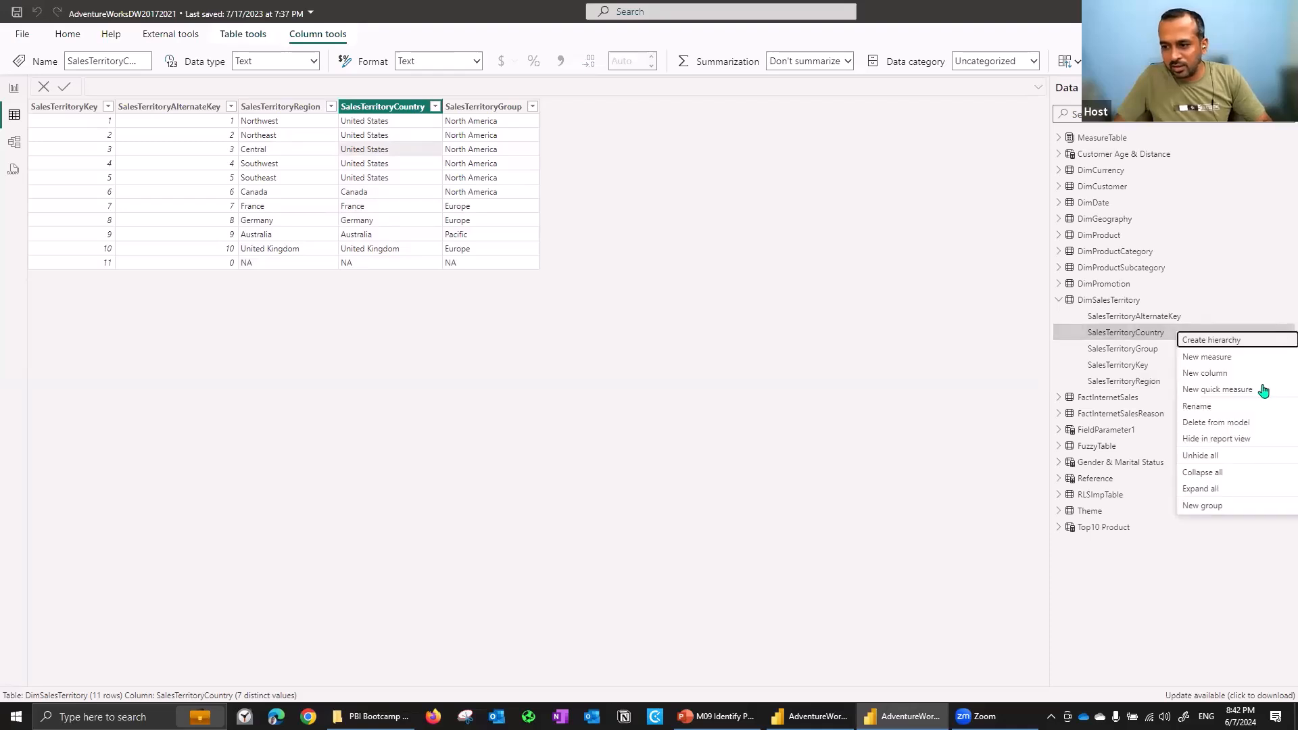
{"action": "left_click", "coordinate": [1228, 512]}
{"action": "left_click", "coordinate": [546, 265]}
{"action": "left_click", "coordinate": [516, 215]}
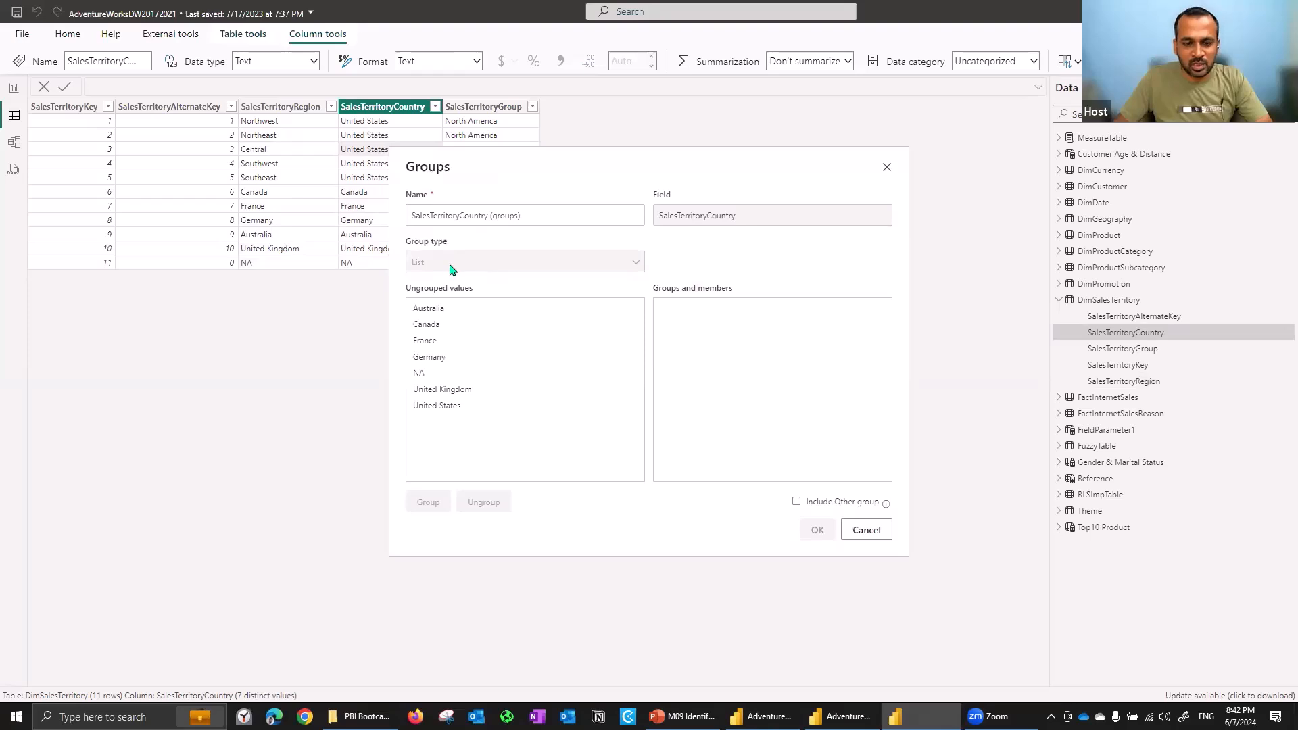
{"action": "left_click", "coordinate": [431, 326]}
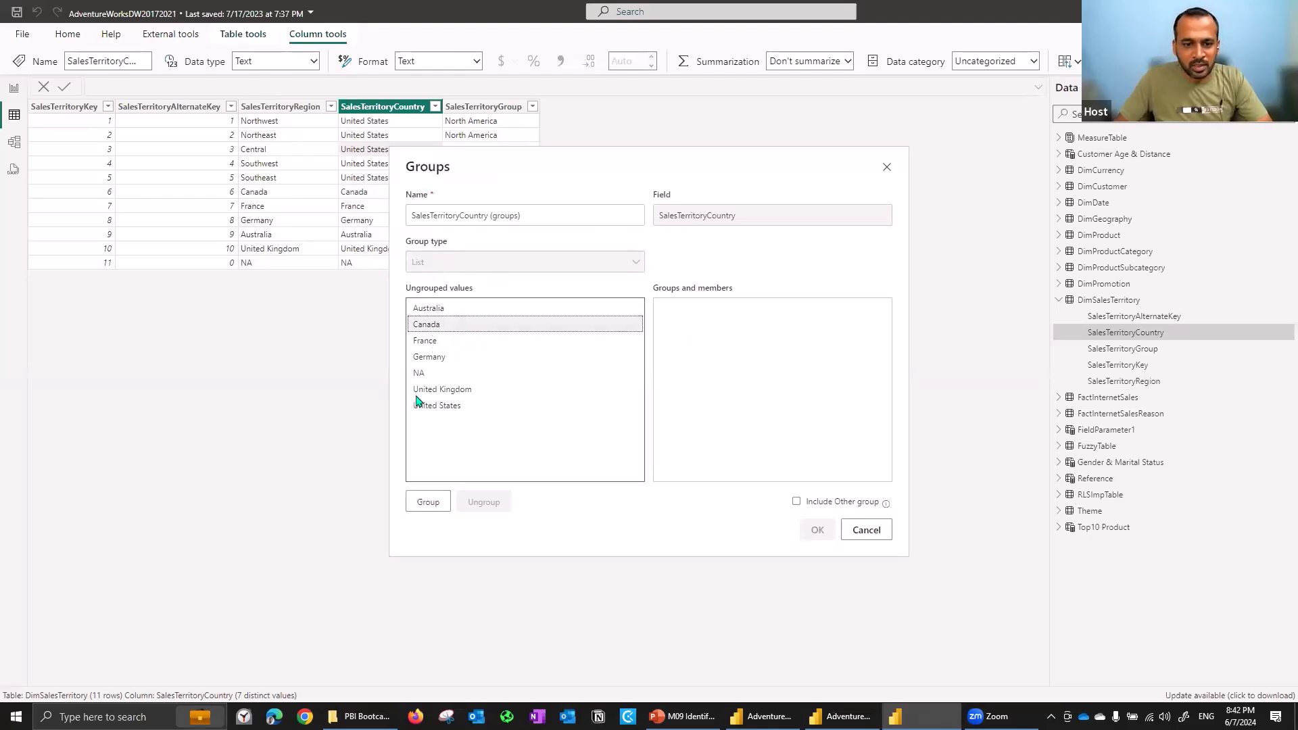
{"action": "left_click", "coordinate": [439, 407], "text": "ctrl"}
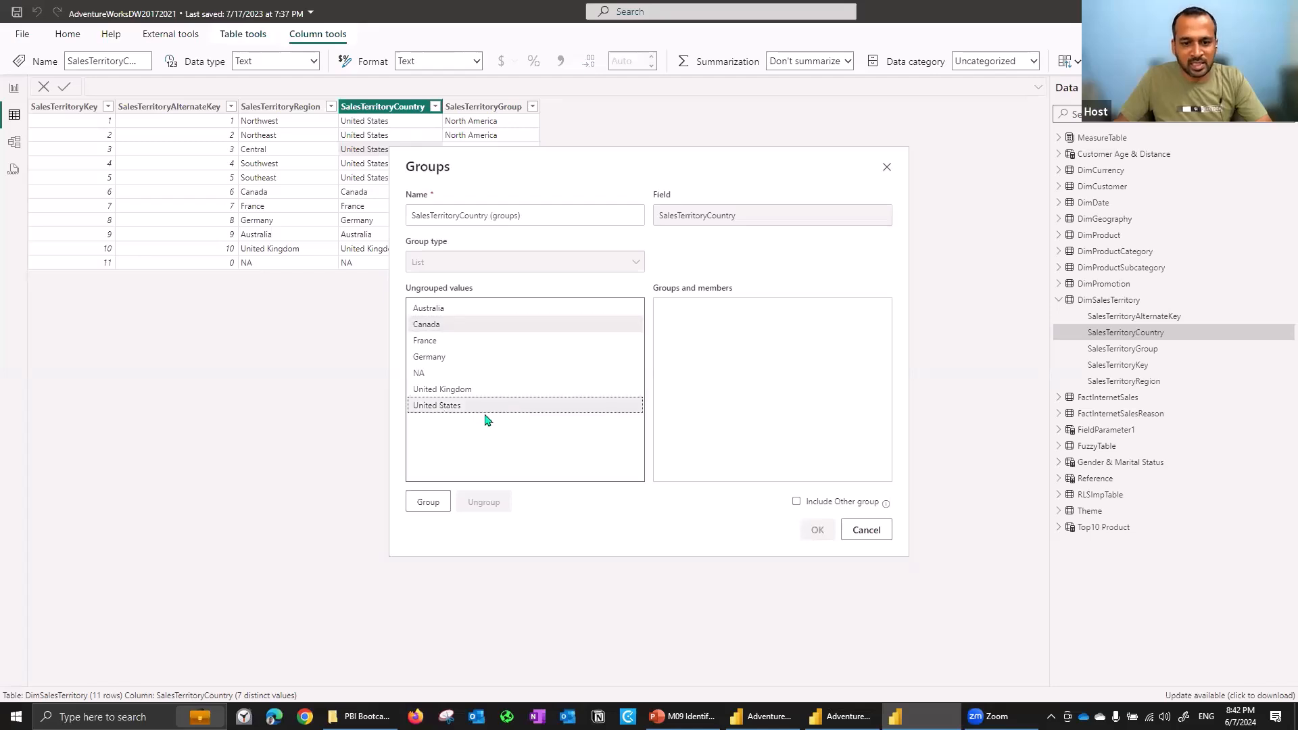
{"action": "left_click", "coordinate": [430, 503]}
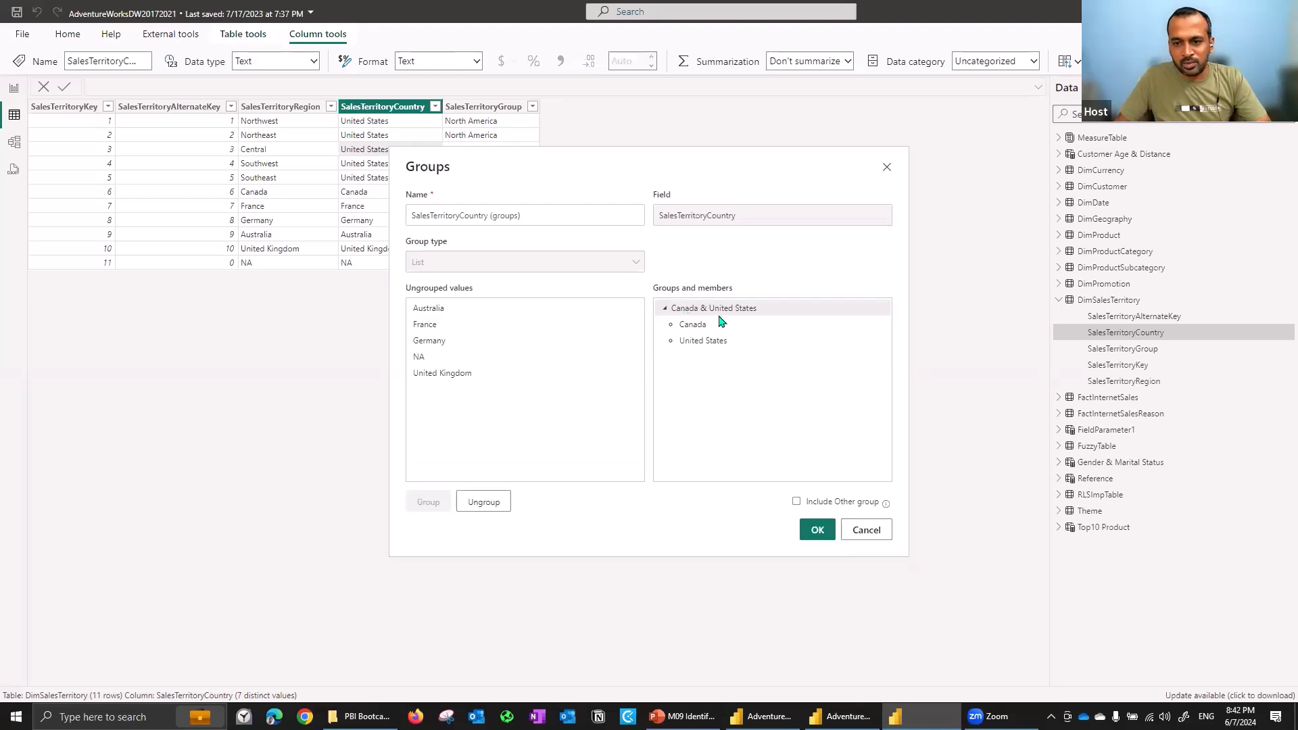
{"action": "left_click", "coordinate": [816, 507]}
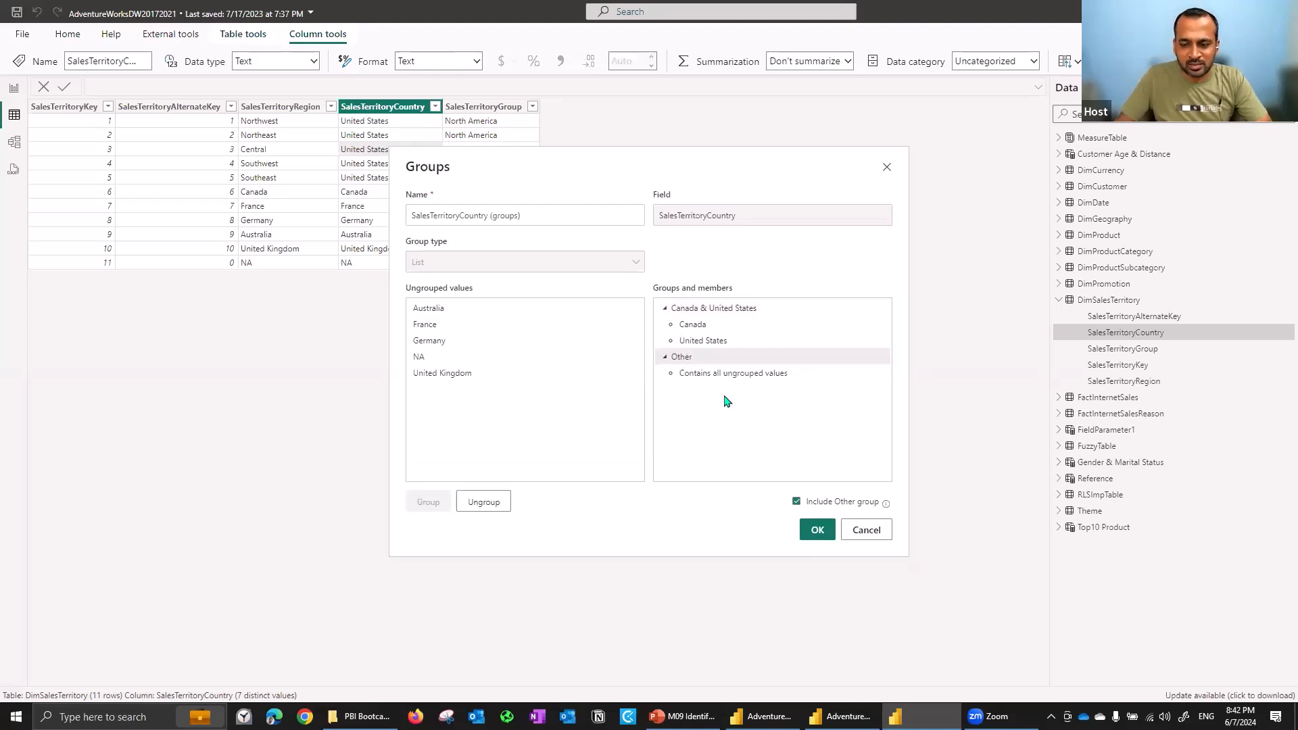
{"action": "left_click", "coordinate": [818, 531]}
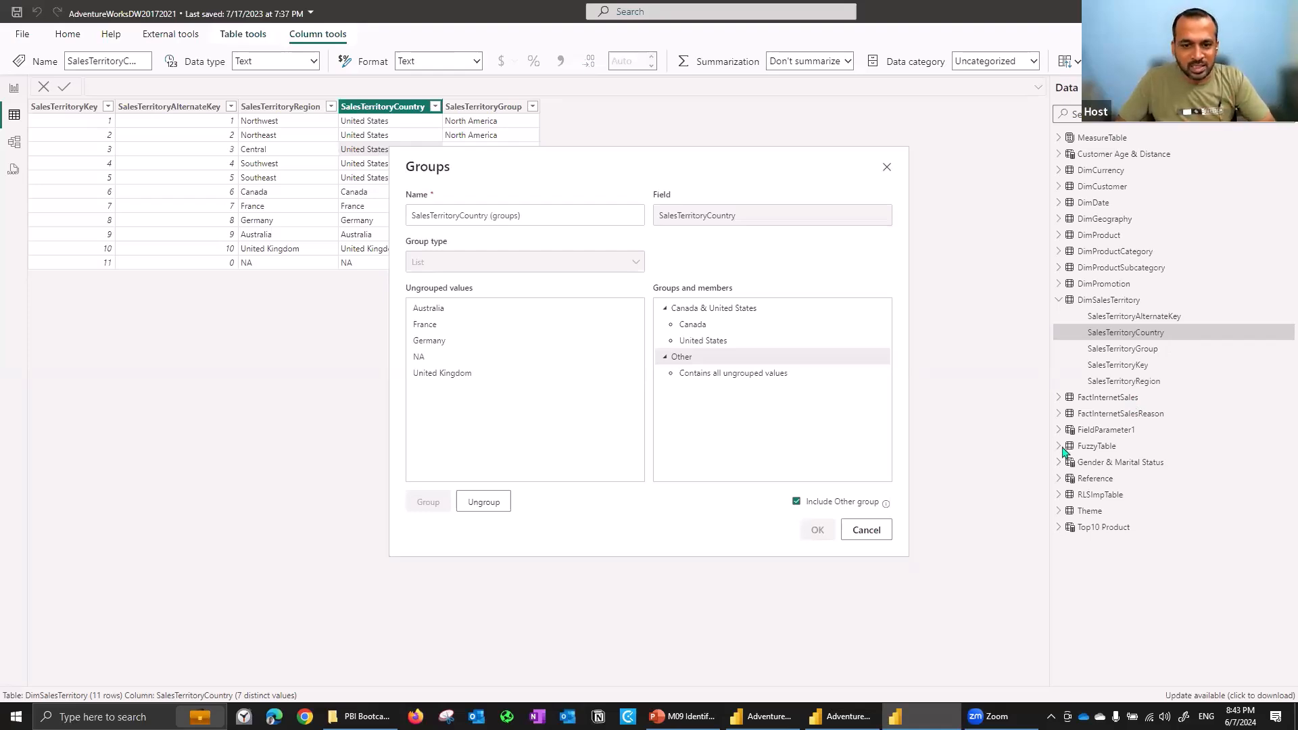
{"action": "left_click", "coordinate": [846, 715]}
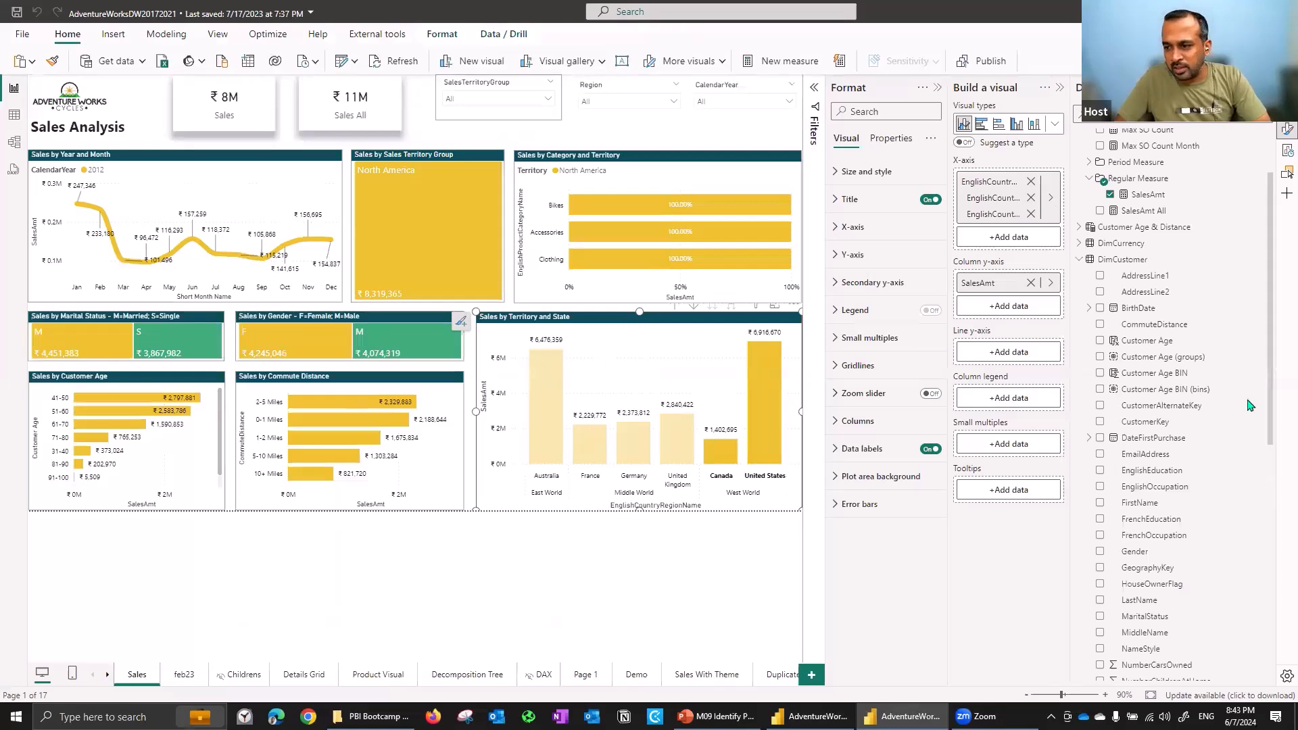
- Put SalesTerritoryCountry (groups) on the X-axis of the Sales by Territory and State column chart
{"action": "left_click", "coordinate": [1080, 260]}
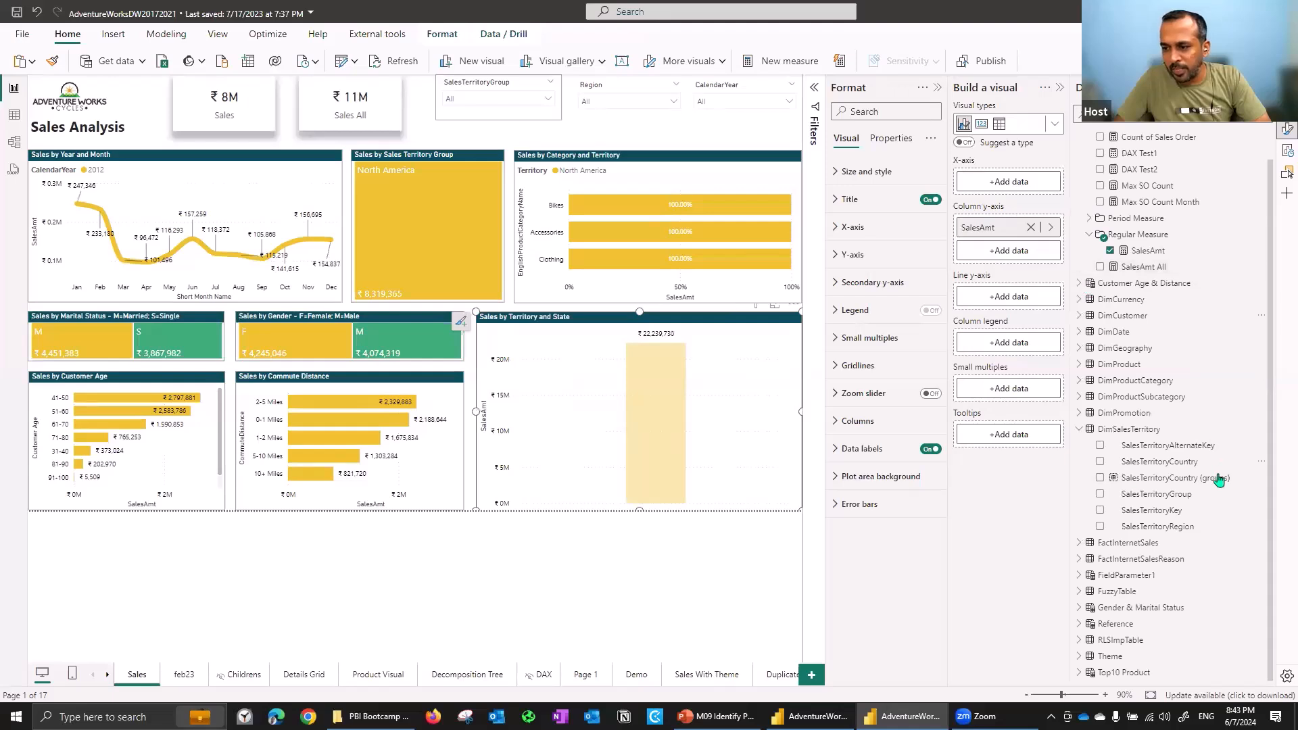
{"action": "left_click_drag", "start_coordinate": [1181, 500], "coordinate": [1031, 189]}
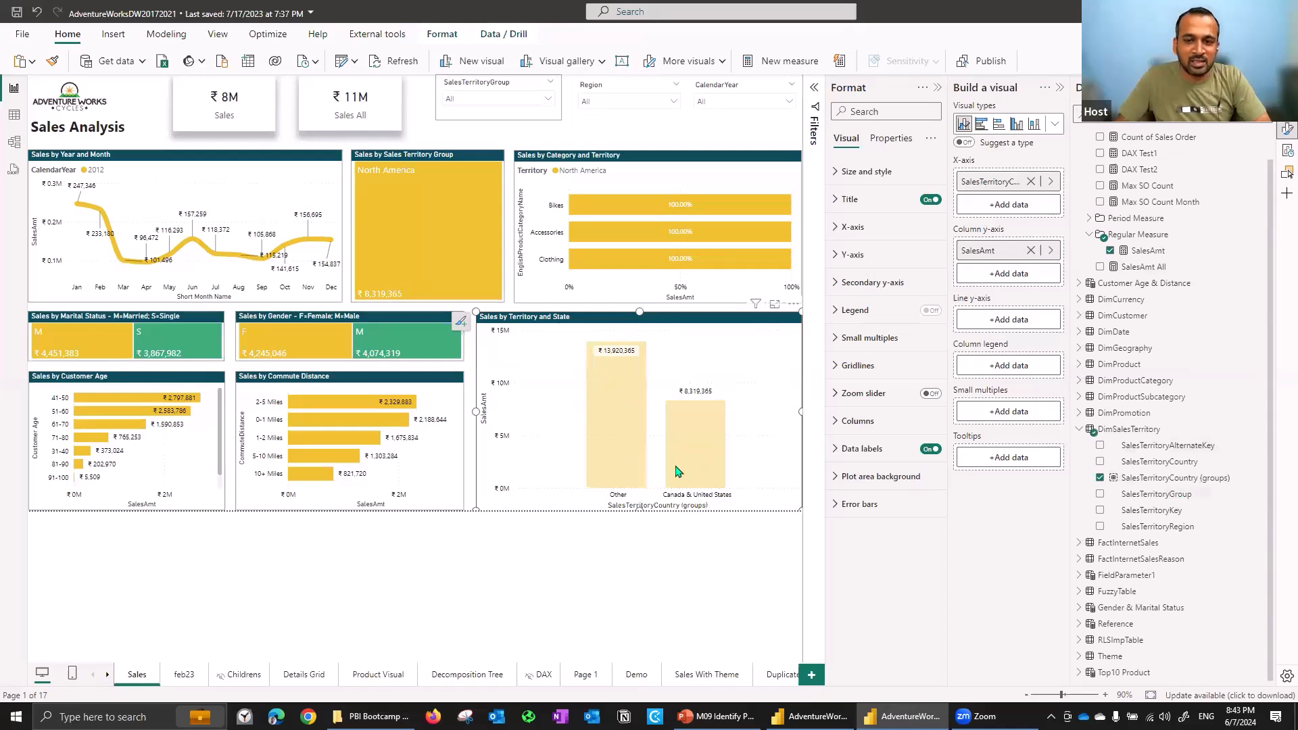
- Add SalesTerritoryCountry below the group on the chart's axis and drill into the Other group
{"action": "double_click", "coordinate": [642, 411]}
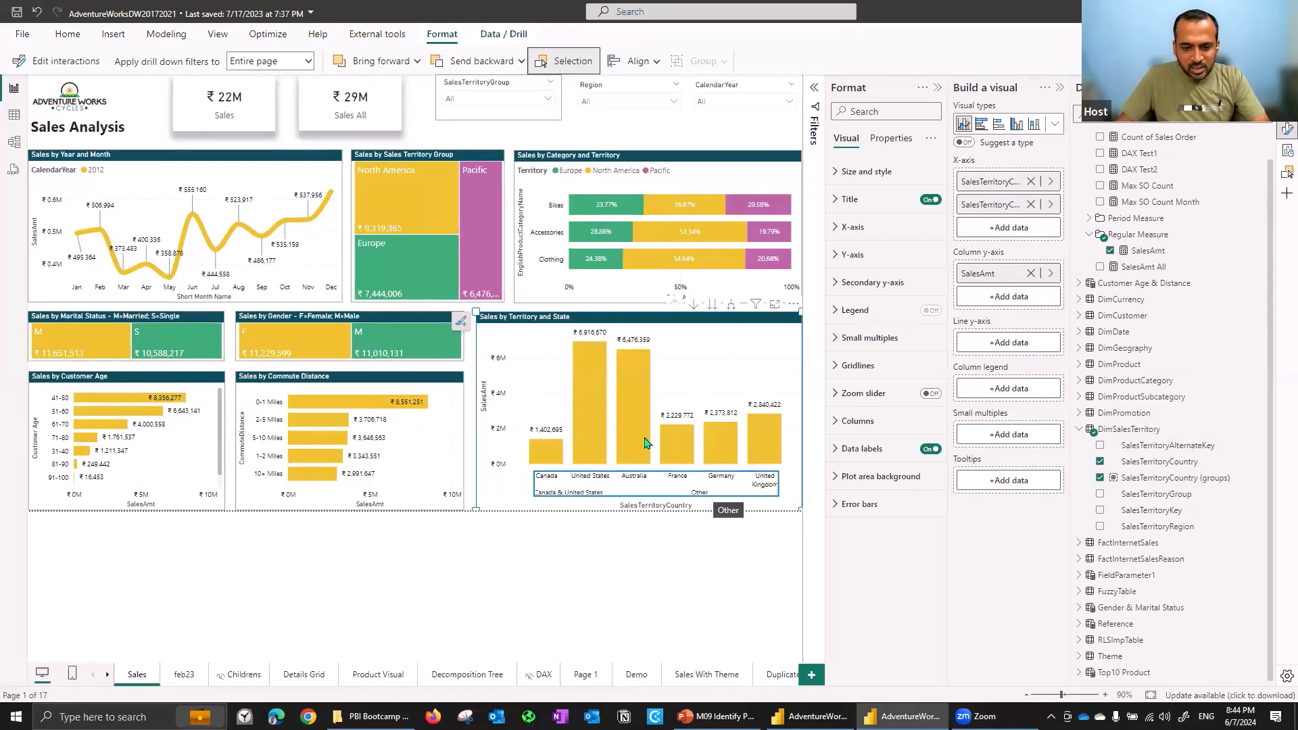
{"action": "left_click", "coordinate": [674, 304]}
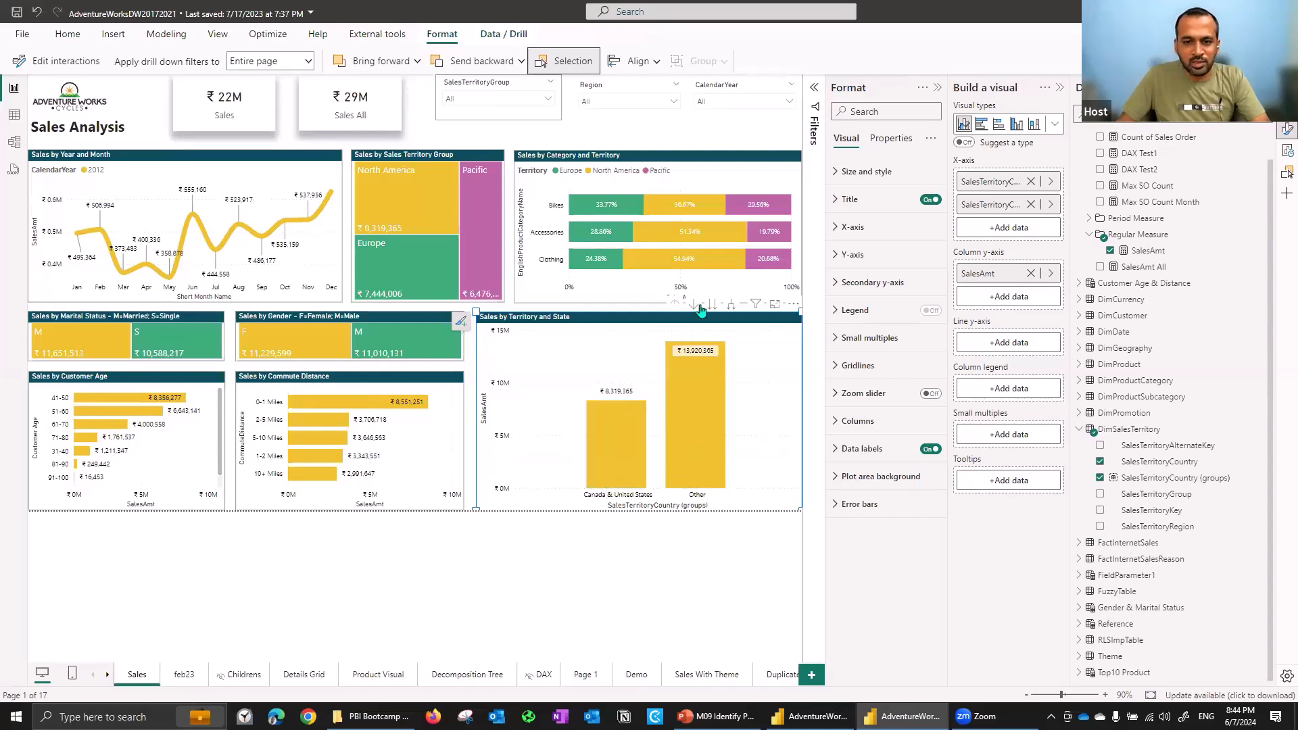
{"action": "left_click", "coordinate": [695, 318]}
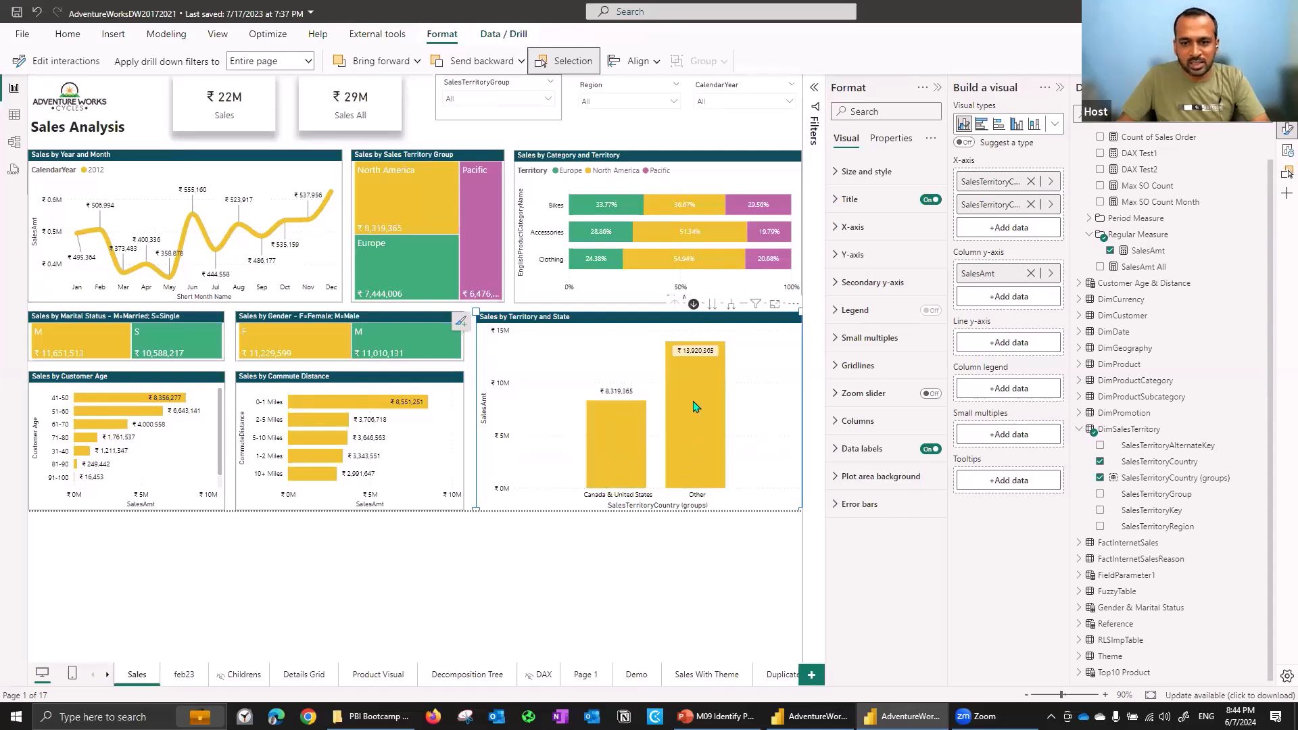
{"action": "left_click", "coordinate": [694, 404]}
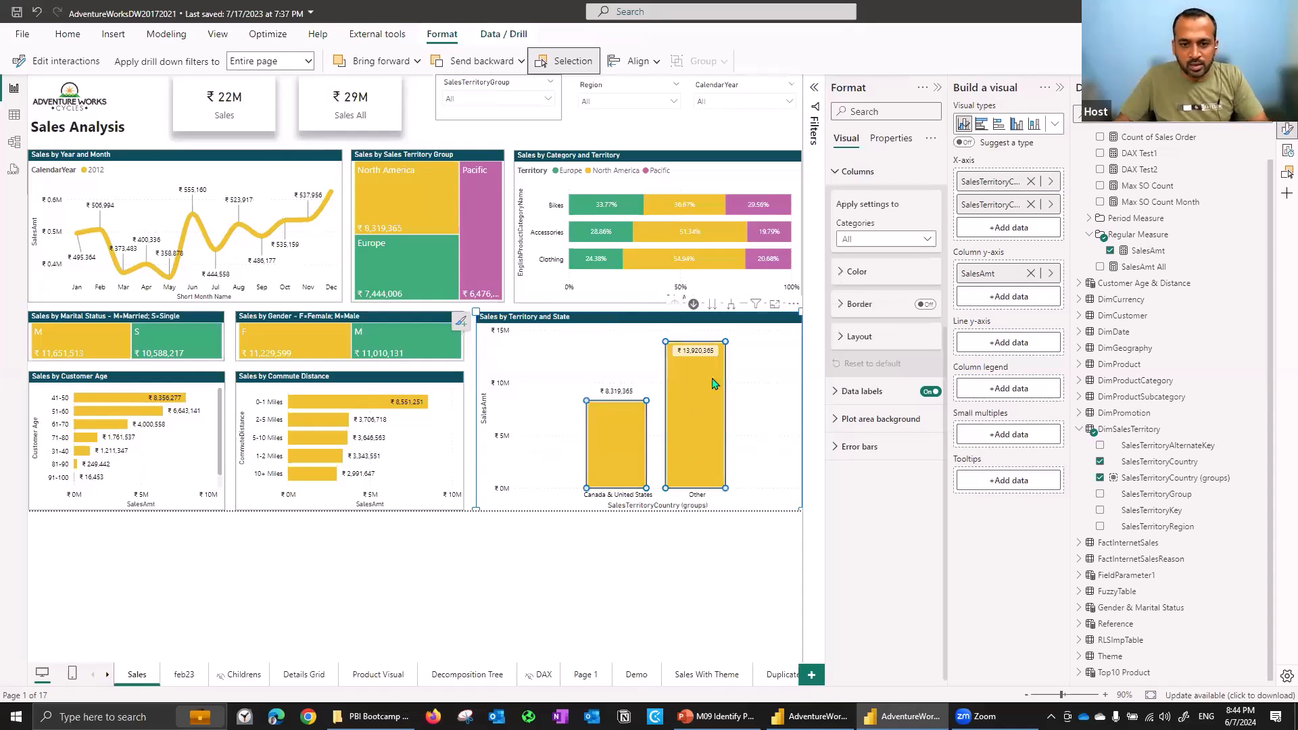
{"action": "key", "text": "Escape"}
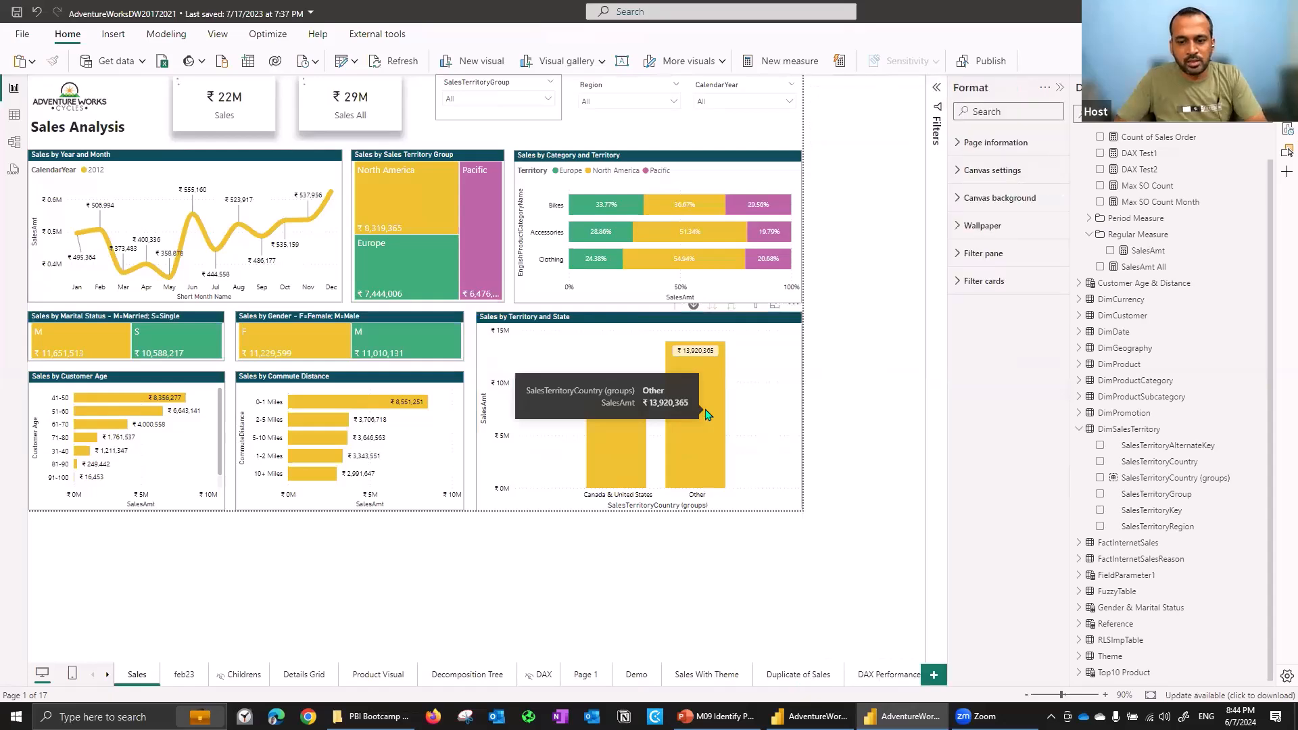
{"action": "left_click", "coordinate": [705, 414]}
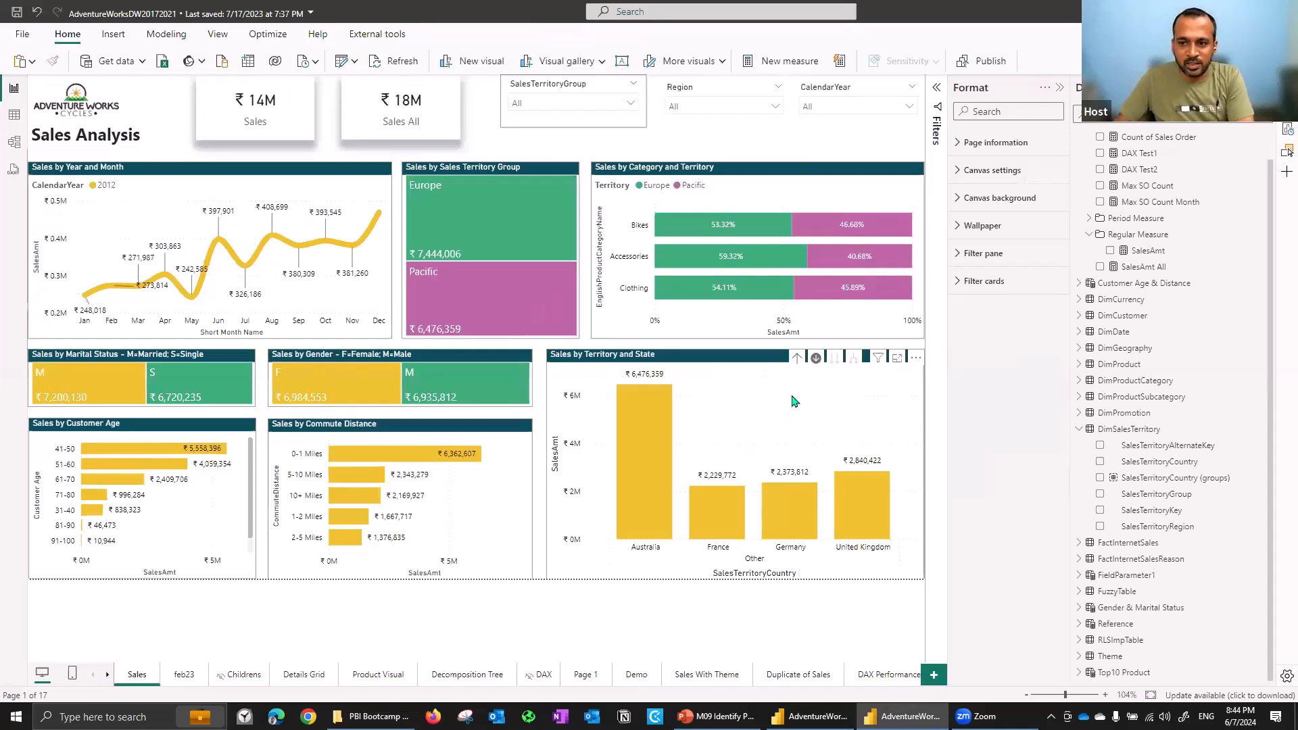
- Drill back up on the chart and drill into the Canada & United States group
{"action": "left_click", "coordinate": [794, 435]}
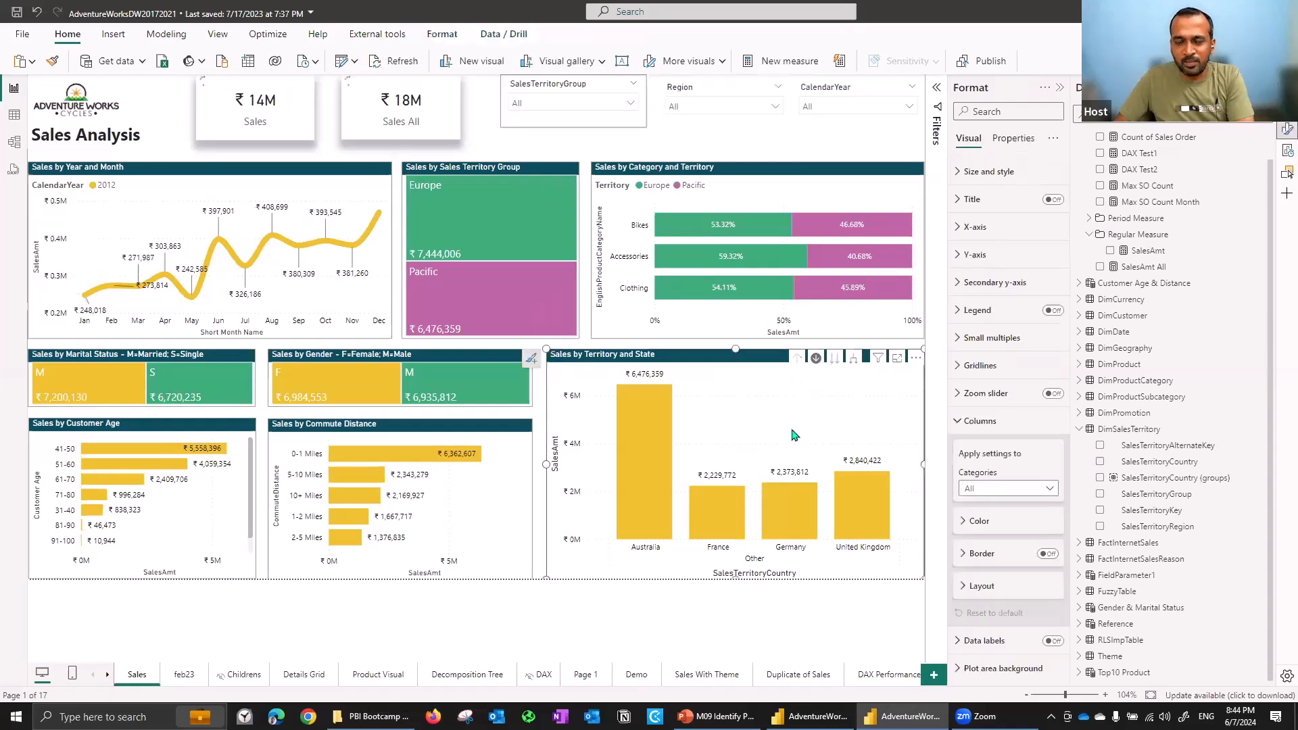
{"action": "left_click", "coordinate": [774, 495]}
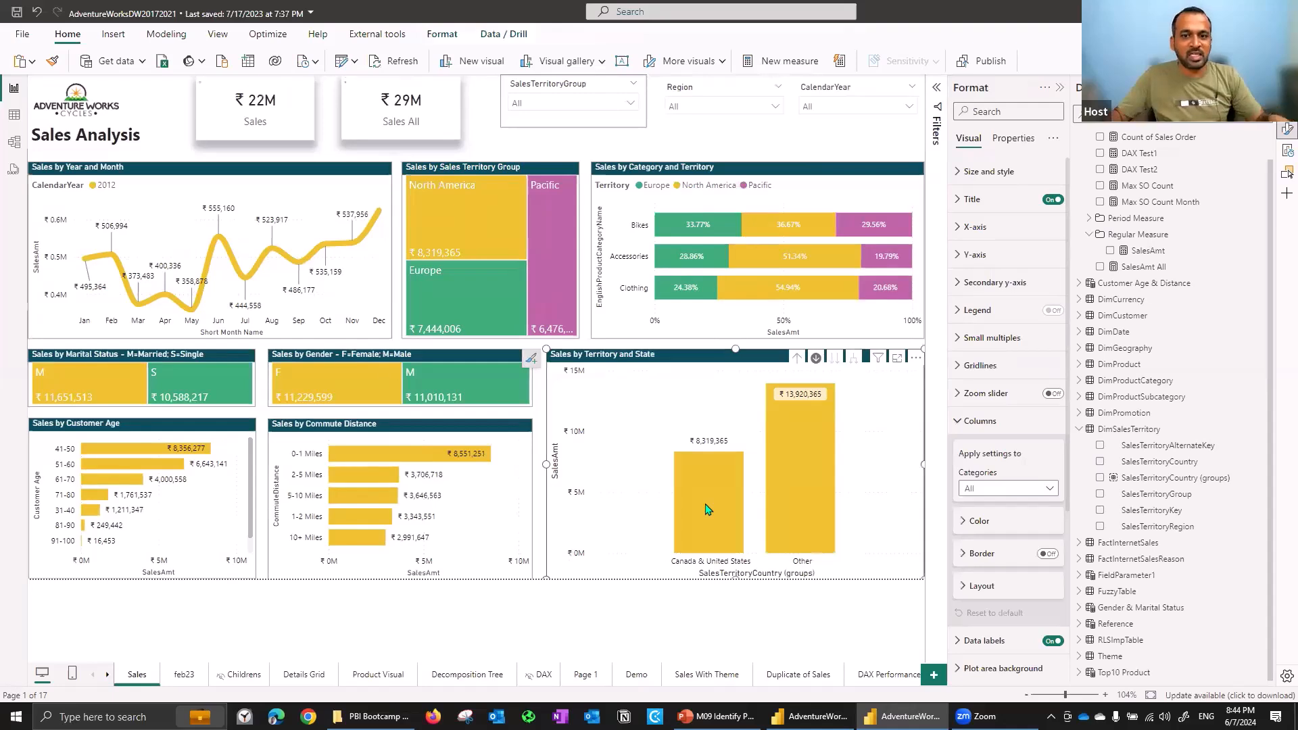
{"action": "left_click", "coordinate": [707, 509]}
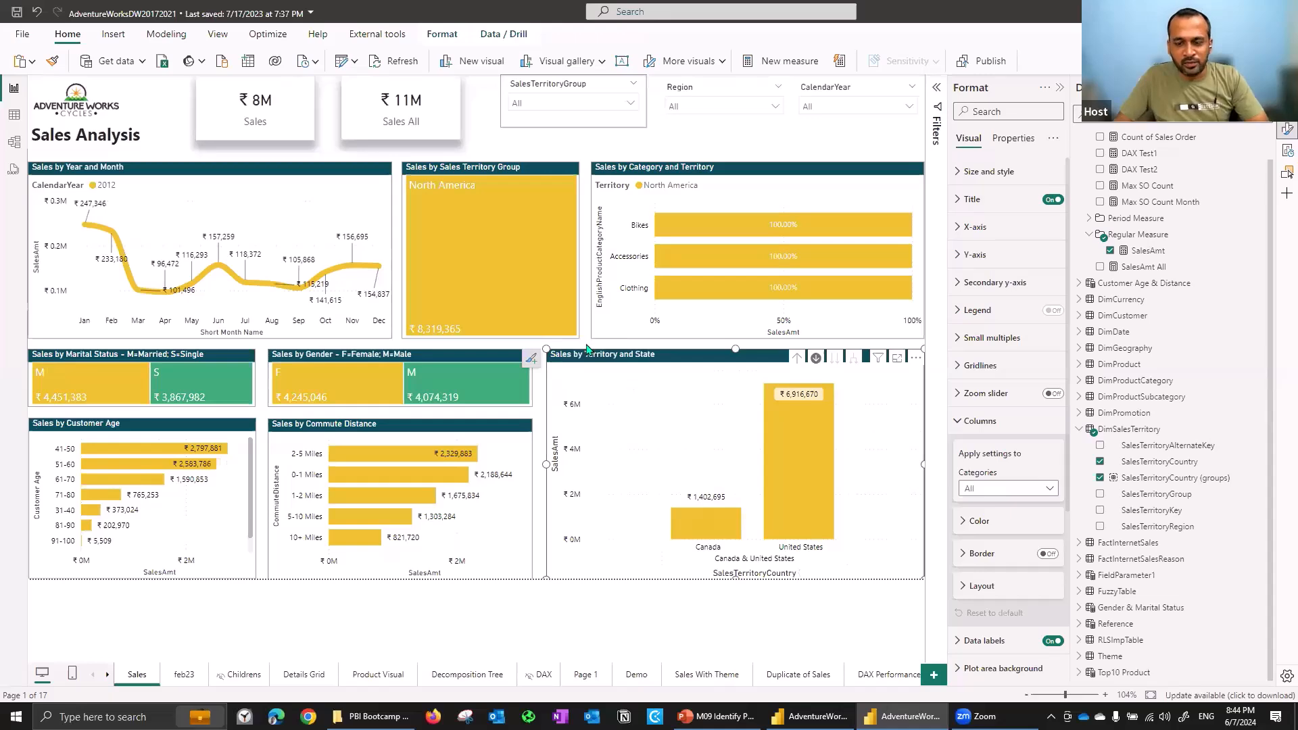
- Open DimCustomer in data view and examine the Customer Age BIN column's DATEDIFF formula
{"action": "left_click", "coordinate": [8, 120]}
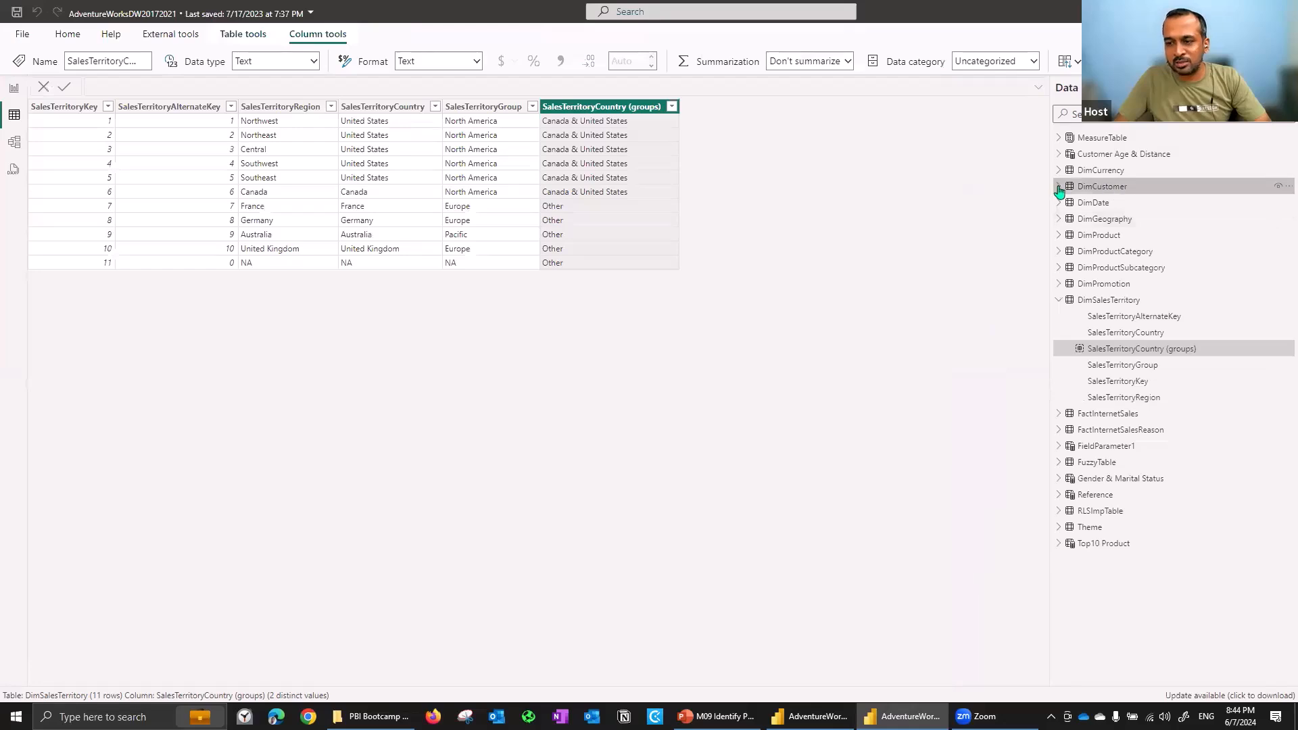
{"action": "left_click", "coordinate": [1058, 188]}
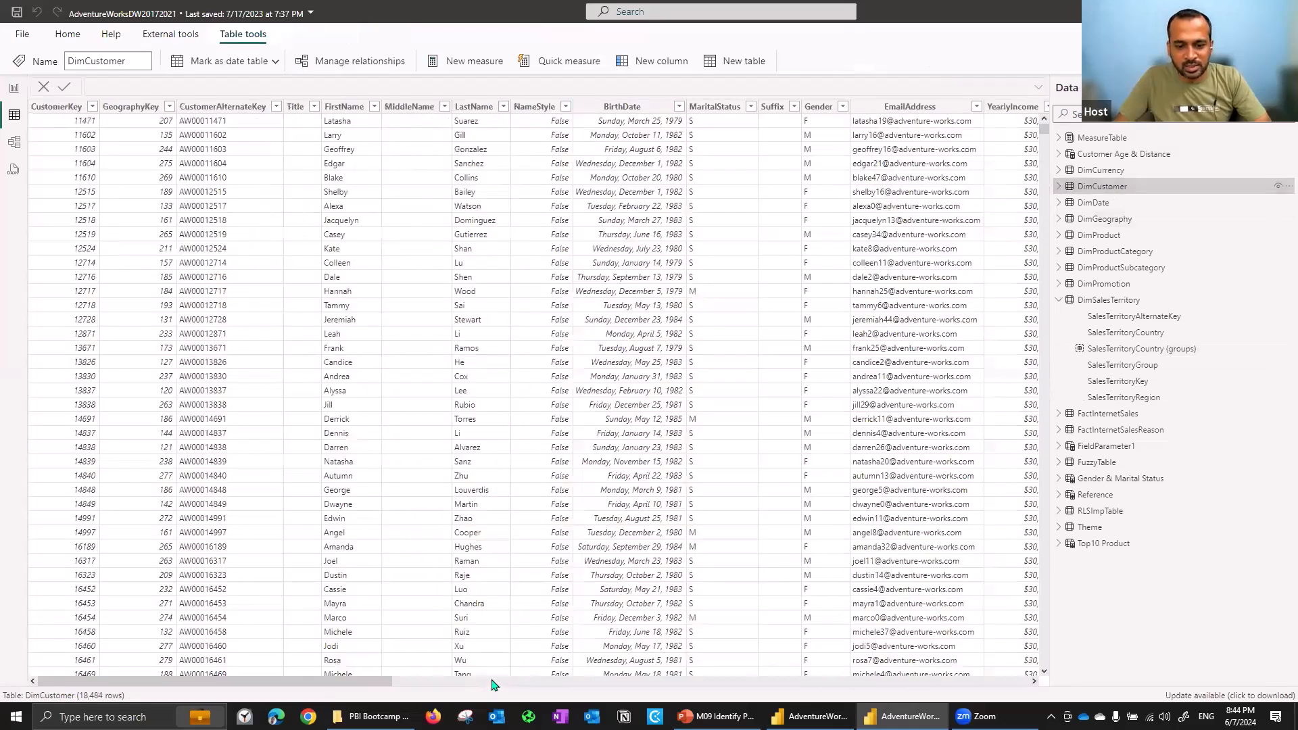
{"action": "left_click", "coordinate": [915, 684]}
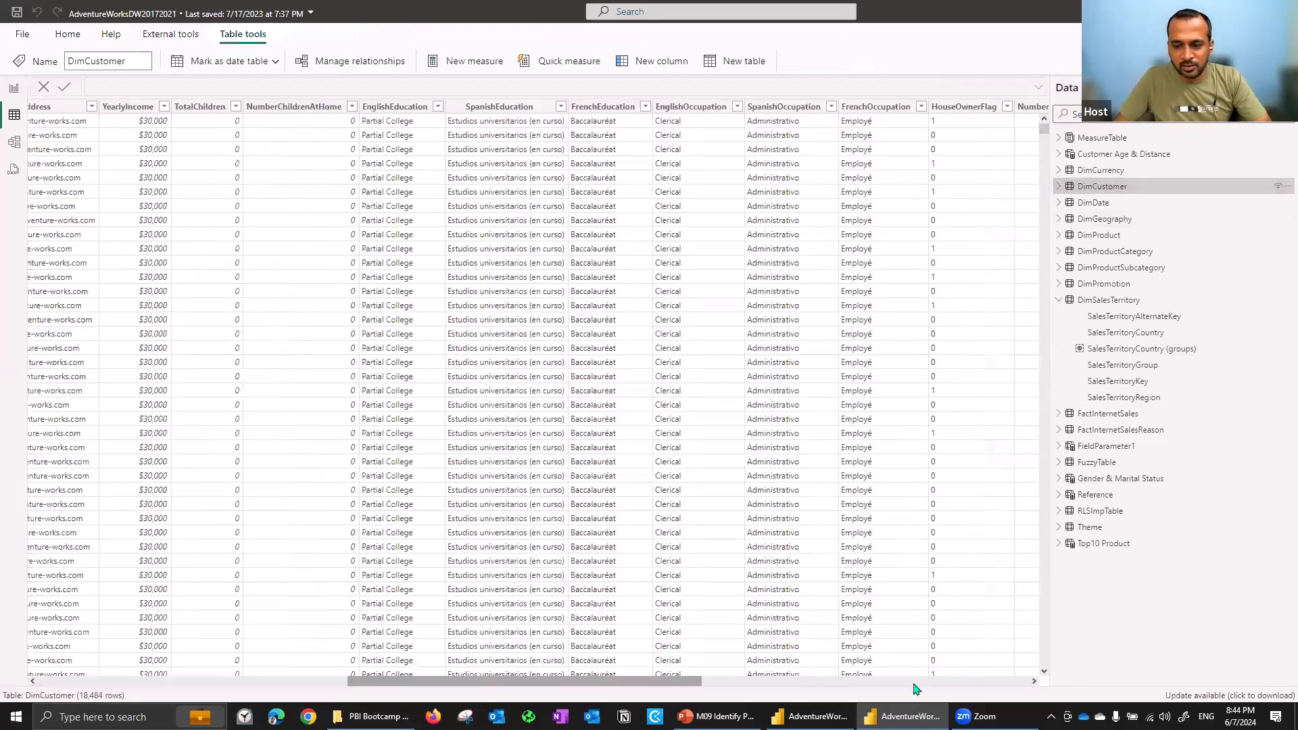
{"action": "left_click", "coordinate": [1002, 684]}
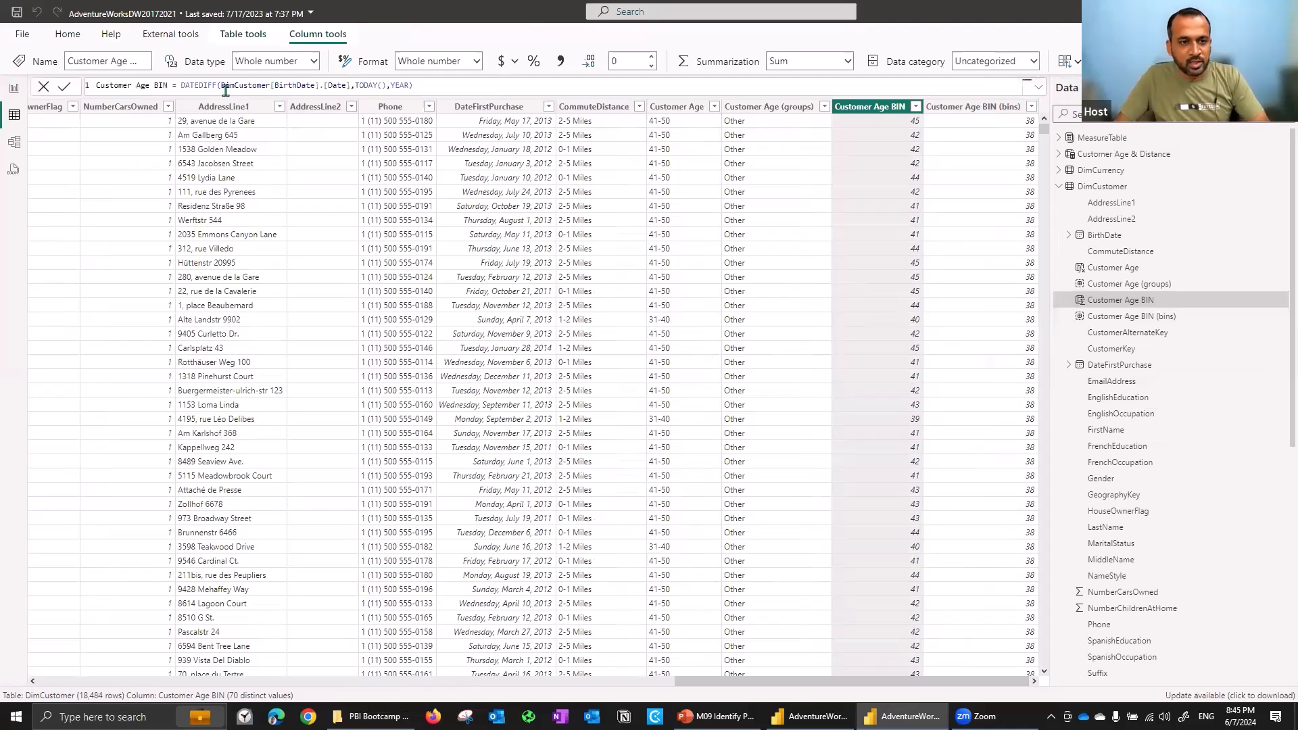
{"action": "left_click_drag", "start_coordinate": [184, 85], "coordinate": [420, 82]}
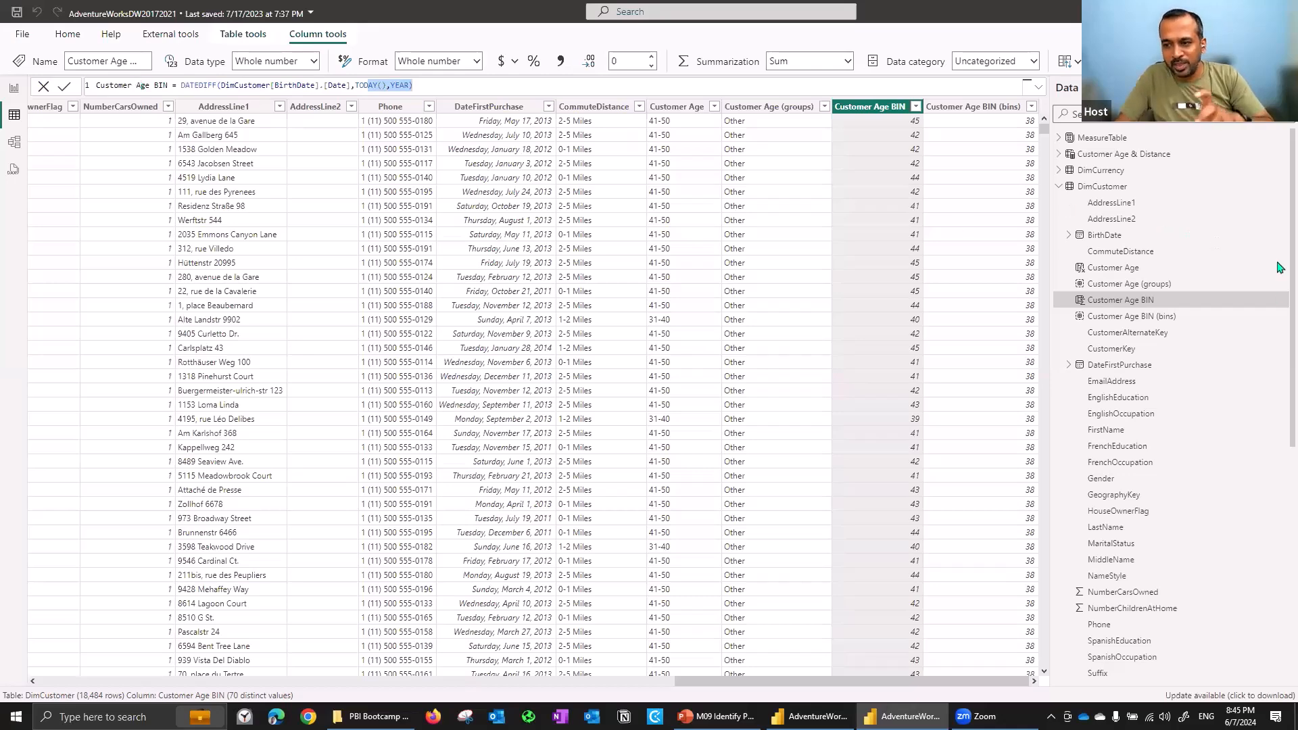
- Start a new group on Customer Age BIN as a bin group with a bin size of 10
{"action": "left_click", "coordinate": [1277, 299]}
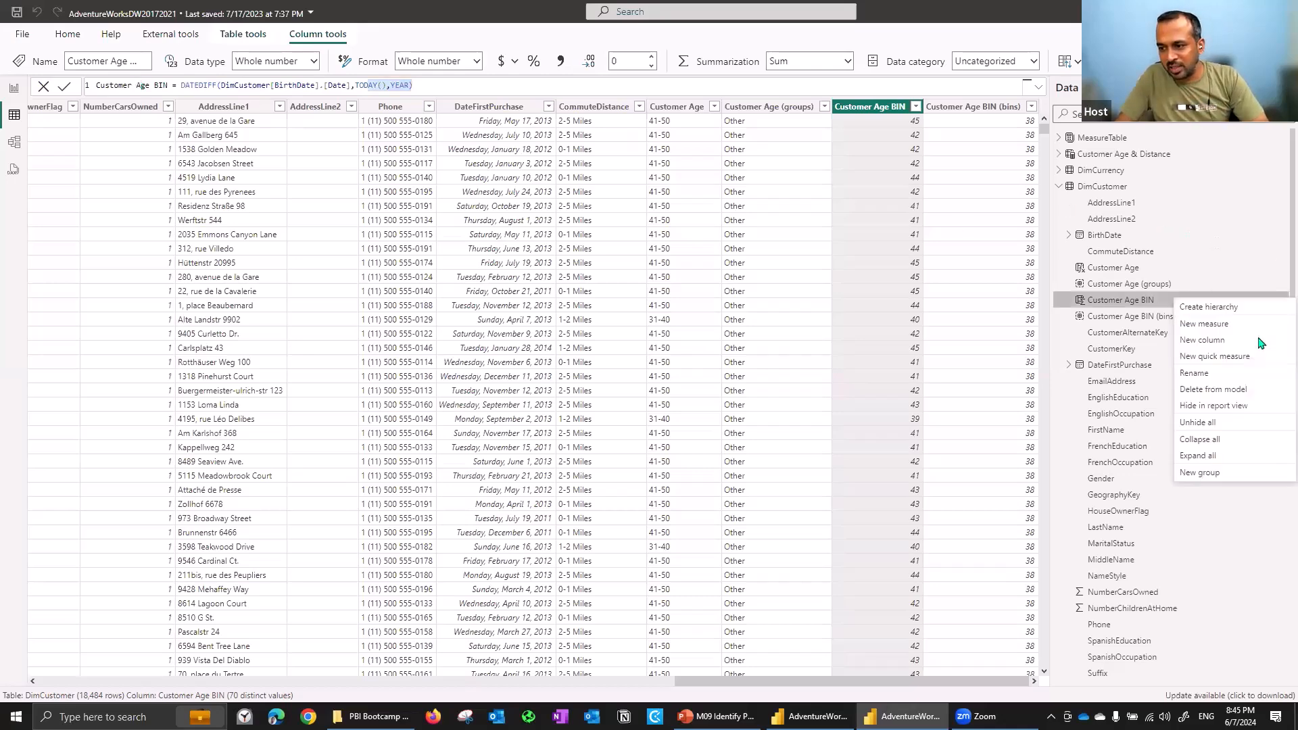
{"action": "left_click", "coordinate": [1217, 475]}
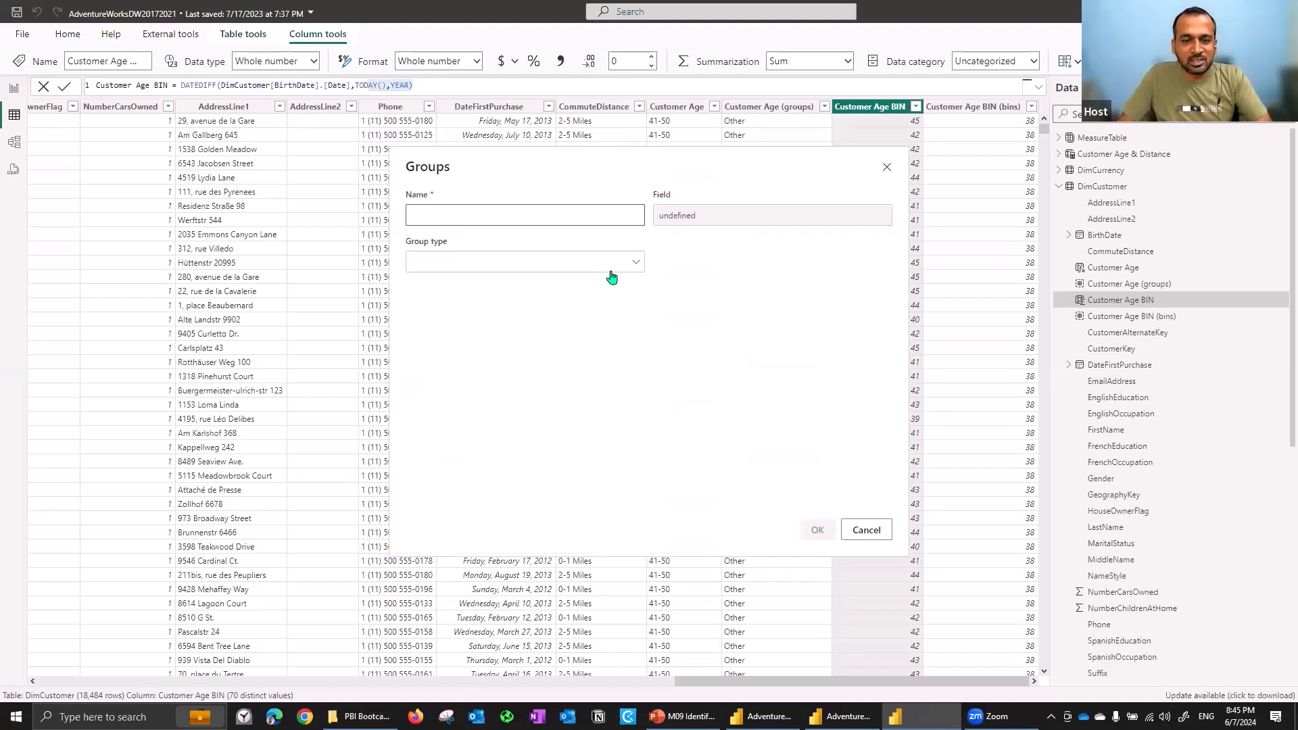
{"action": "left_click", "coordinate": [501, 262]}
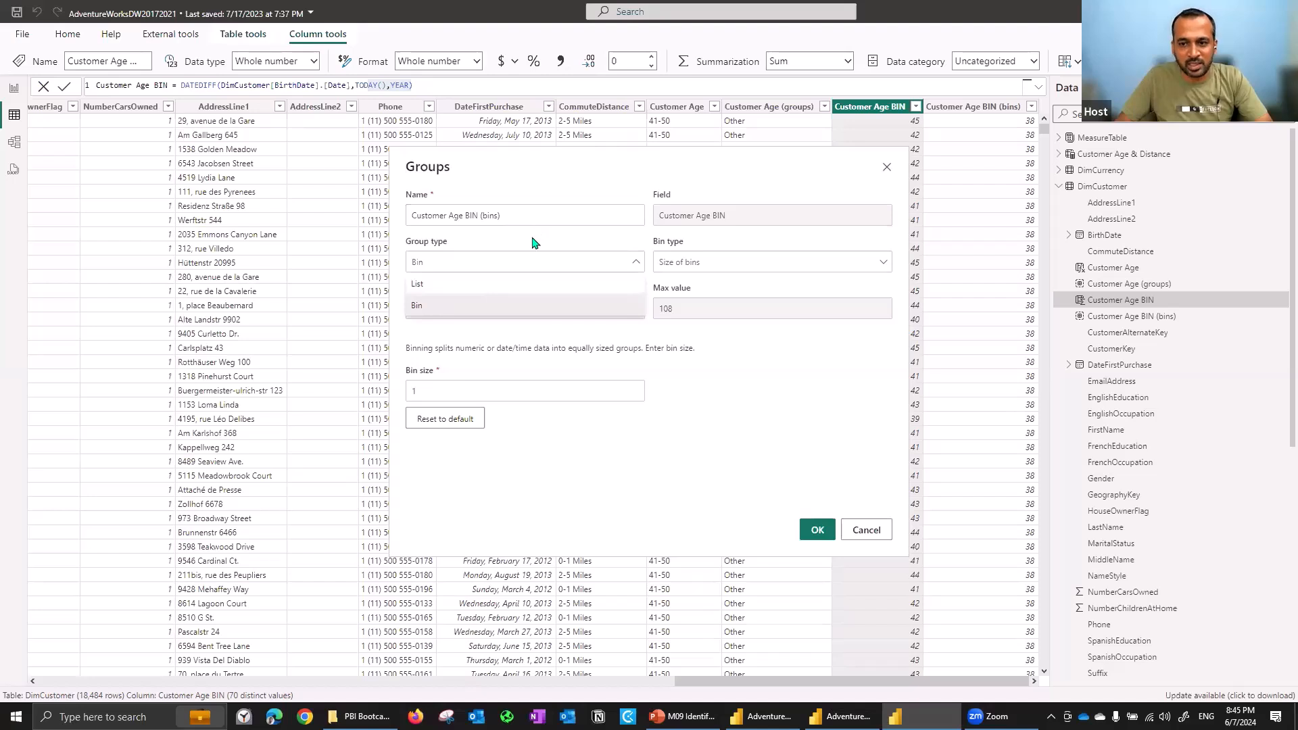
{"action": "key", "text": "Escape"}
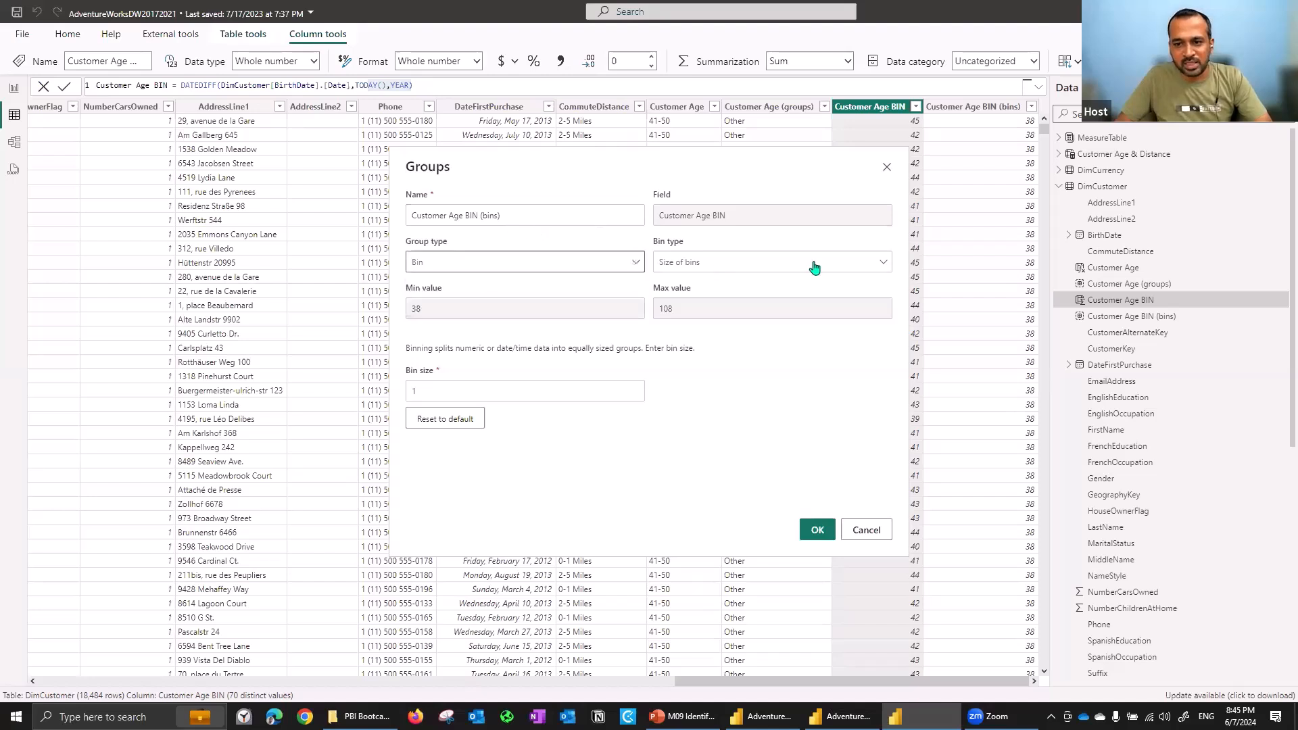
{"action": "left_click", "coordinate": [687, 264]}
{"action": "left_click", "coordinate": [690, 241]}
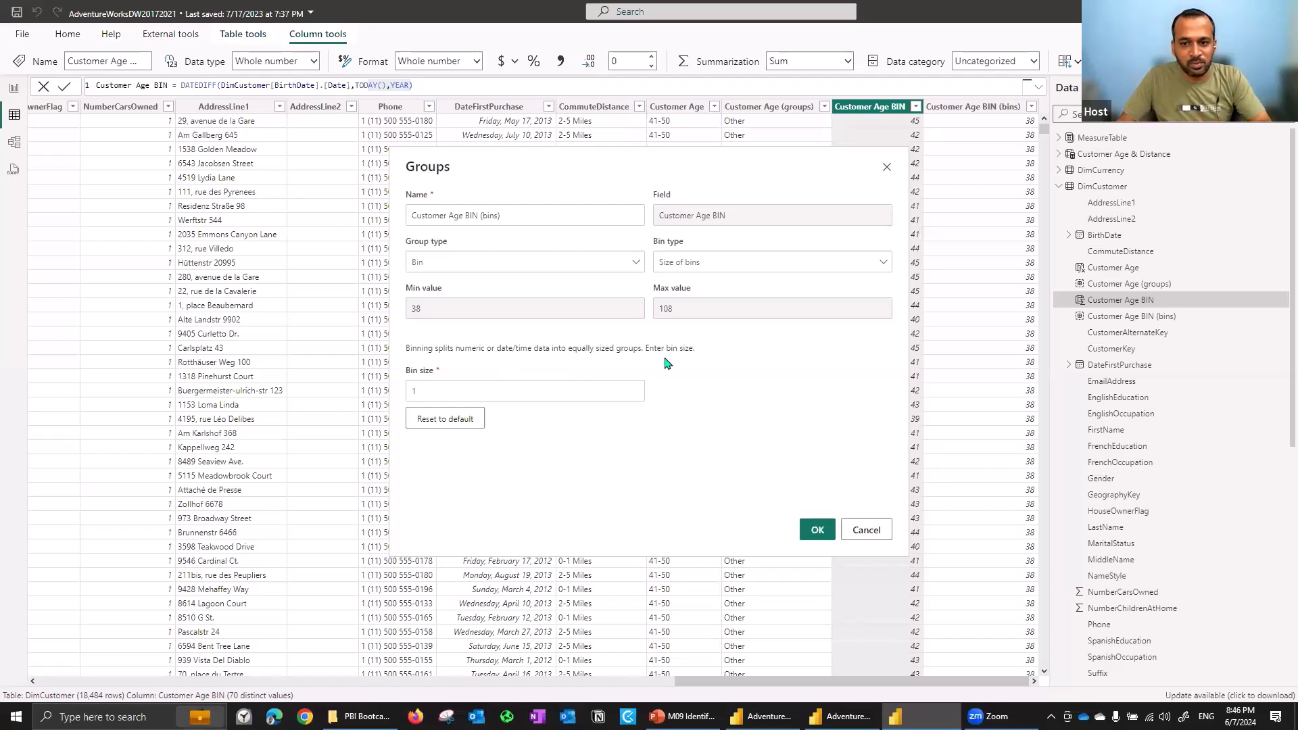
{"action": "left_click", "coordinate": [439, 383]}
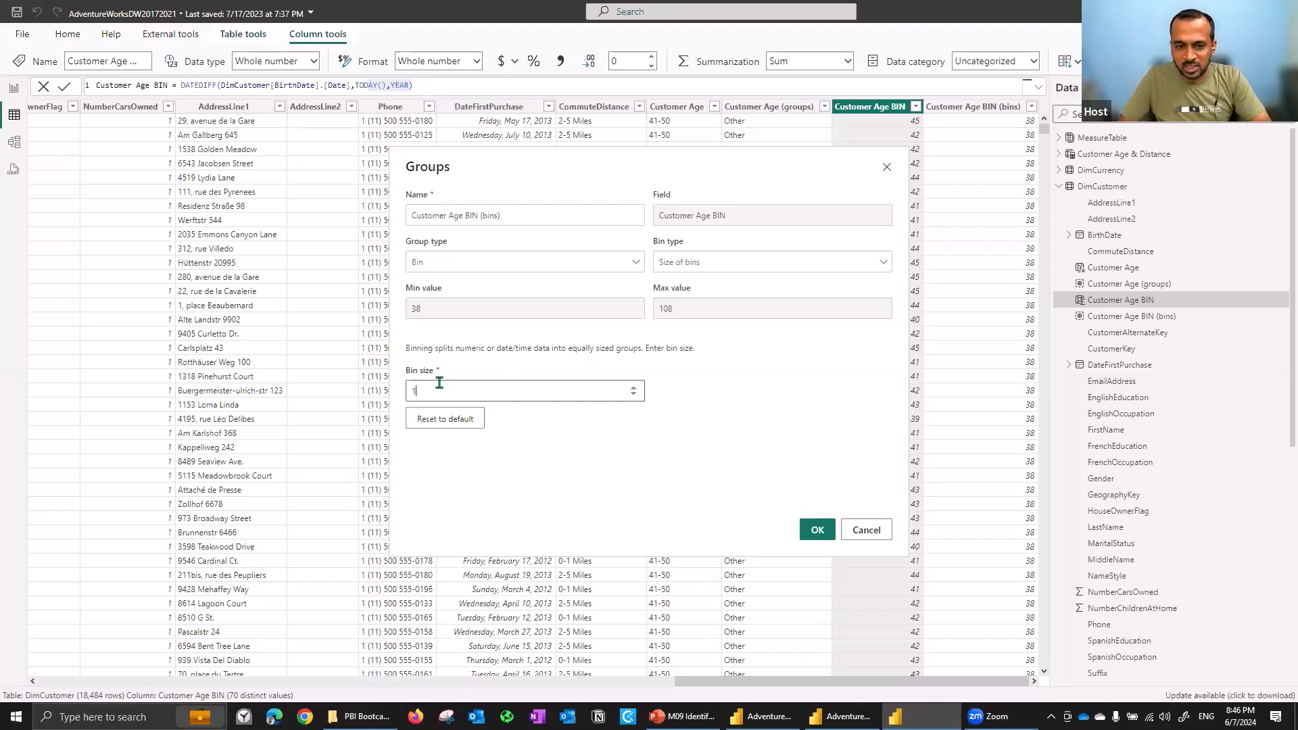
{"action": "type", "text": "0"}
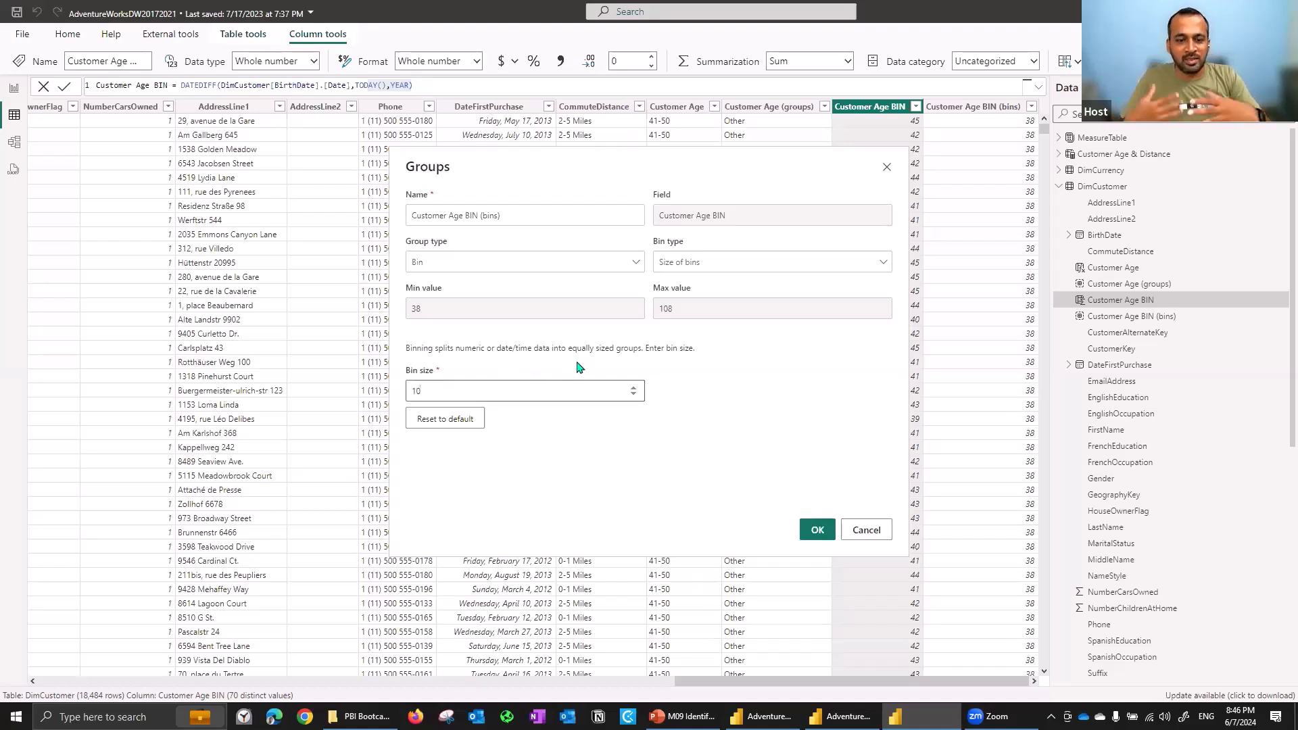
- Switch the bin type to Number of bins with a bin count of 10, then cancel the dialog
{"action": "left_click", "coordinate": [734, 272]}
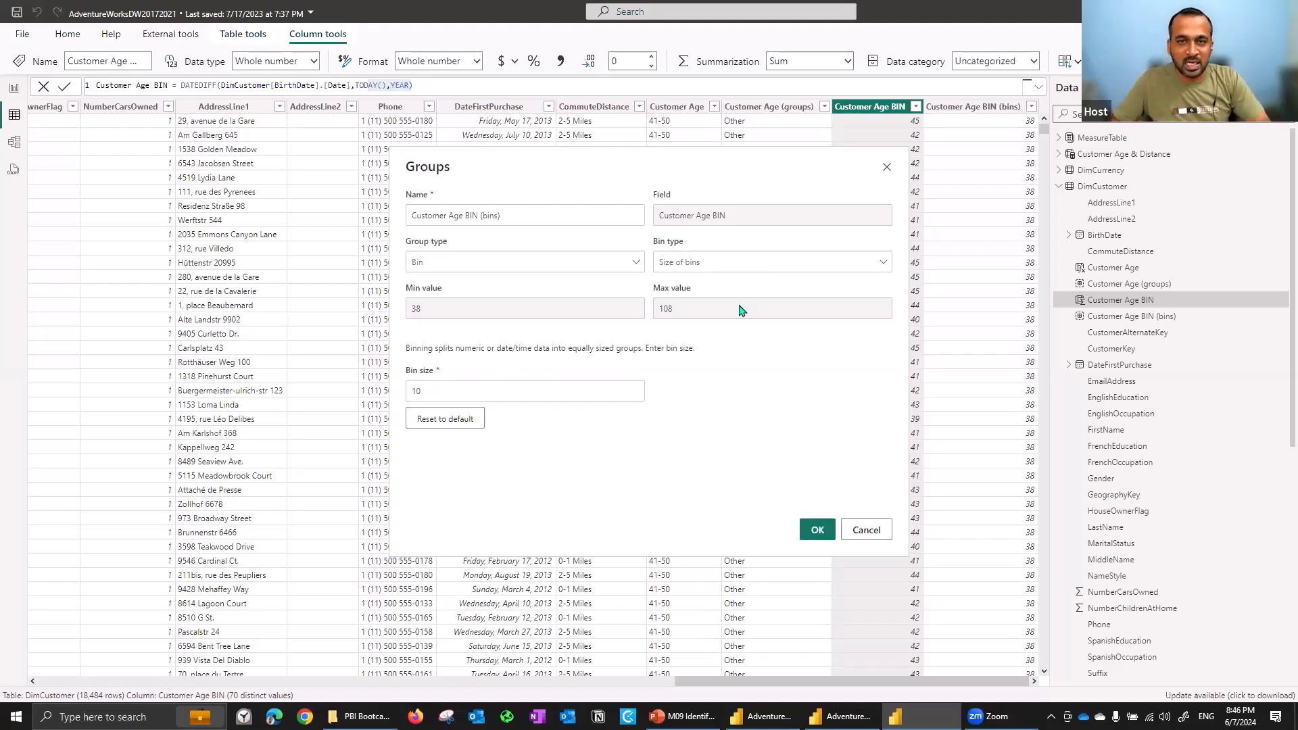
{"action": "left_click", "coordinate": [713, 270]}
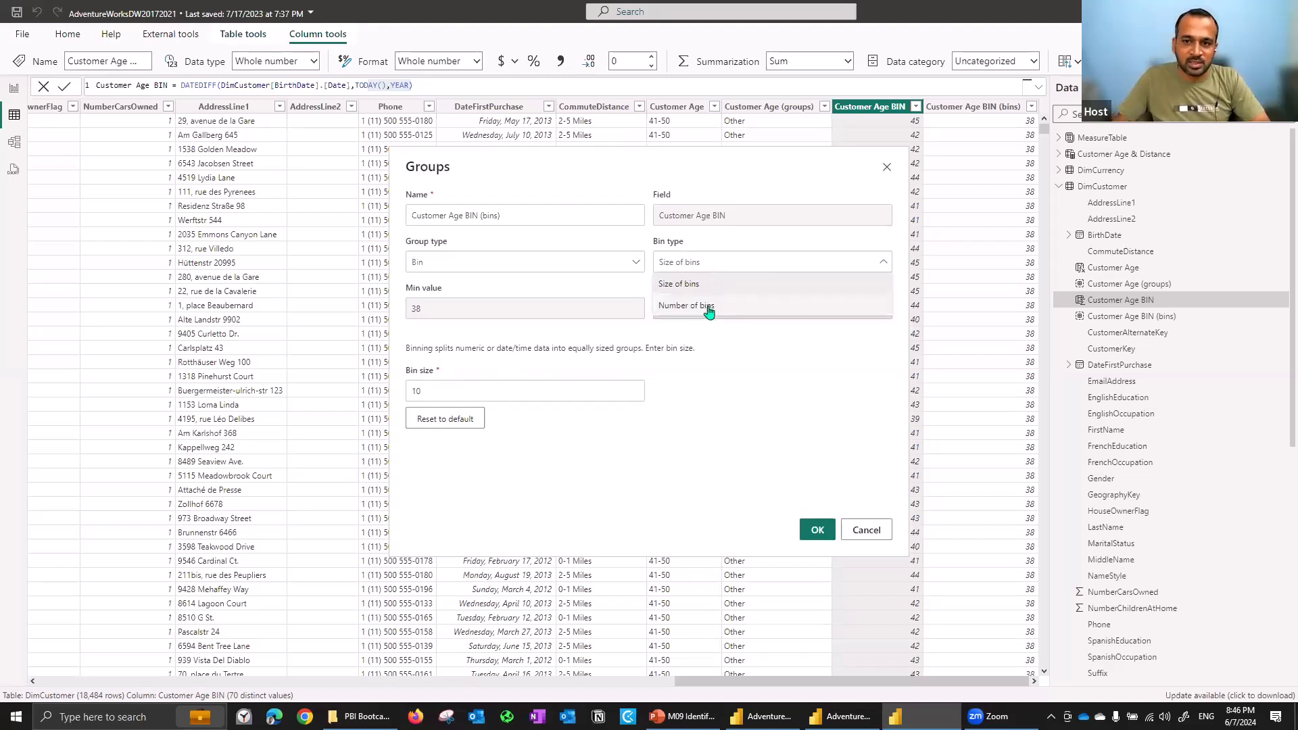
{"action": "left_click", "coordinate": [708, 307]}
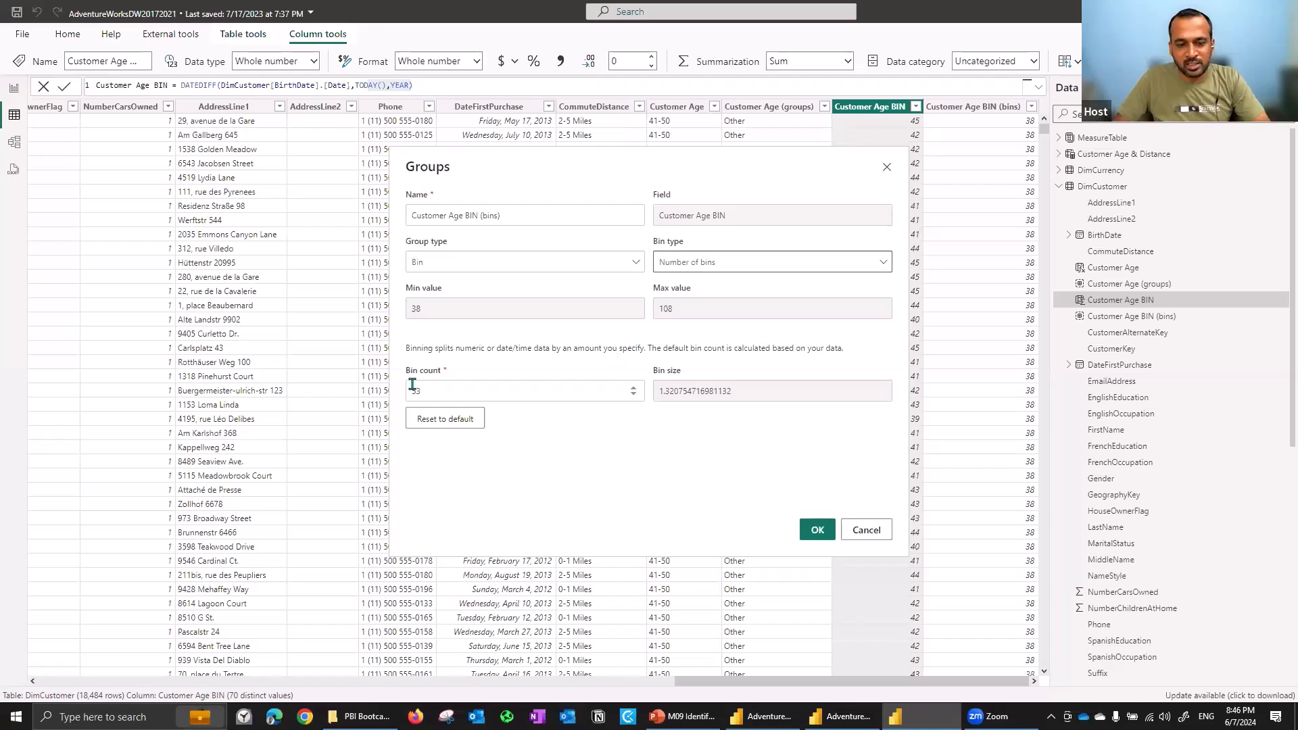
{"action": "left_click", "coordinate": [413, 389]}
{"action": "left_click_drag", "start_coordinate": [413, 391], "coordinate": [432, 390]}
{"action": "type", "text": "10"}
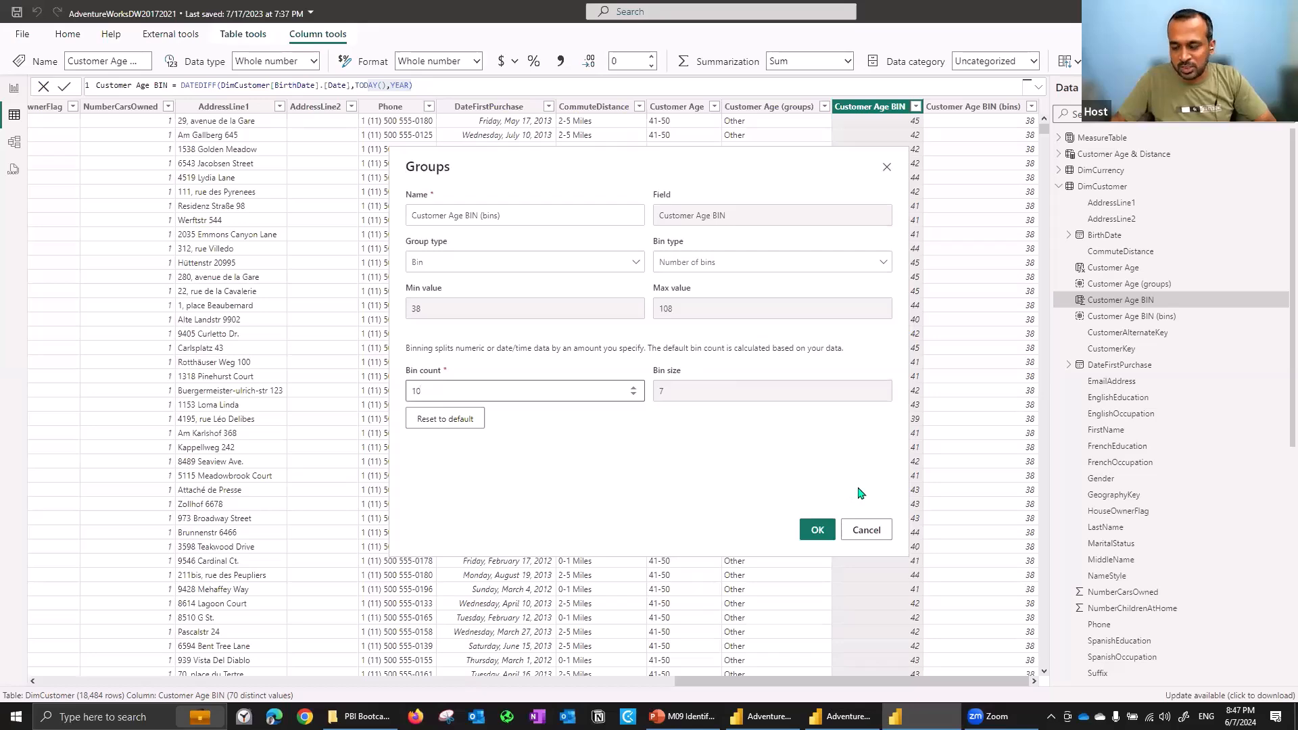
{"action": "left_click", "coordinate": [857, 533]}
{"action": "left_click", "coordinate": [857, 533]}
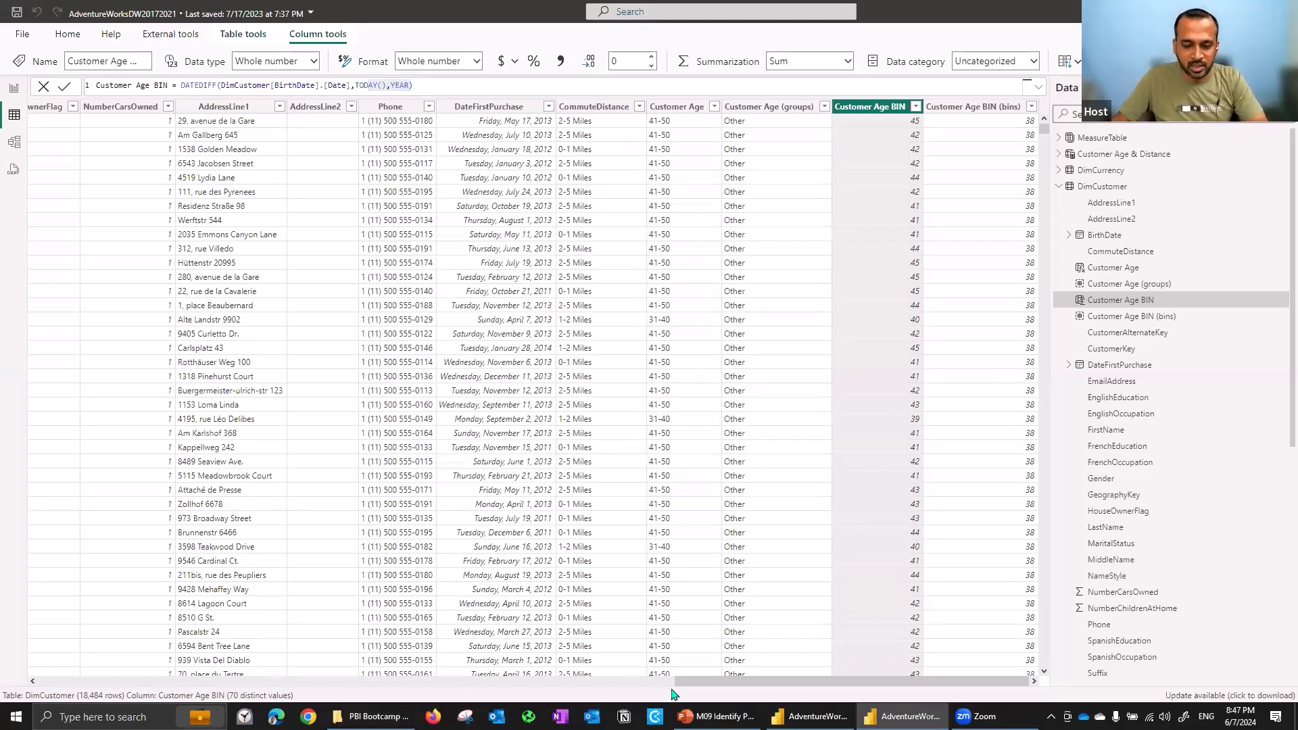
- Switch to the presentation and page through the slides up to The Q&A Feature slide
{"action": "key", "text": "alt+Tab"}
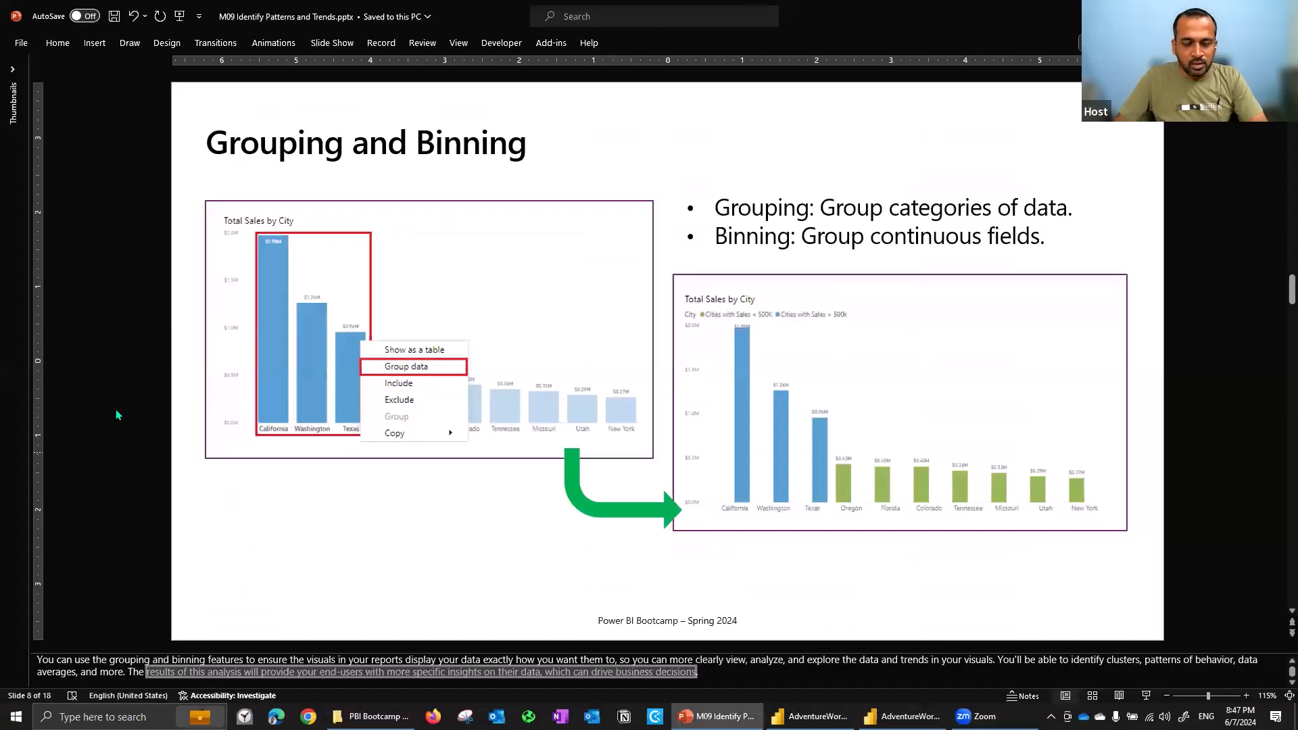
{"action": "scroll", "coordinate": [117, 414], "scroll_direction": "down", "scroll_amount": 1}
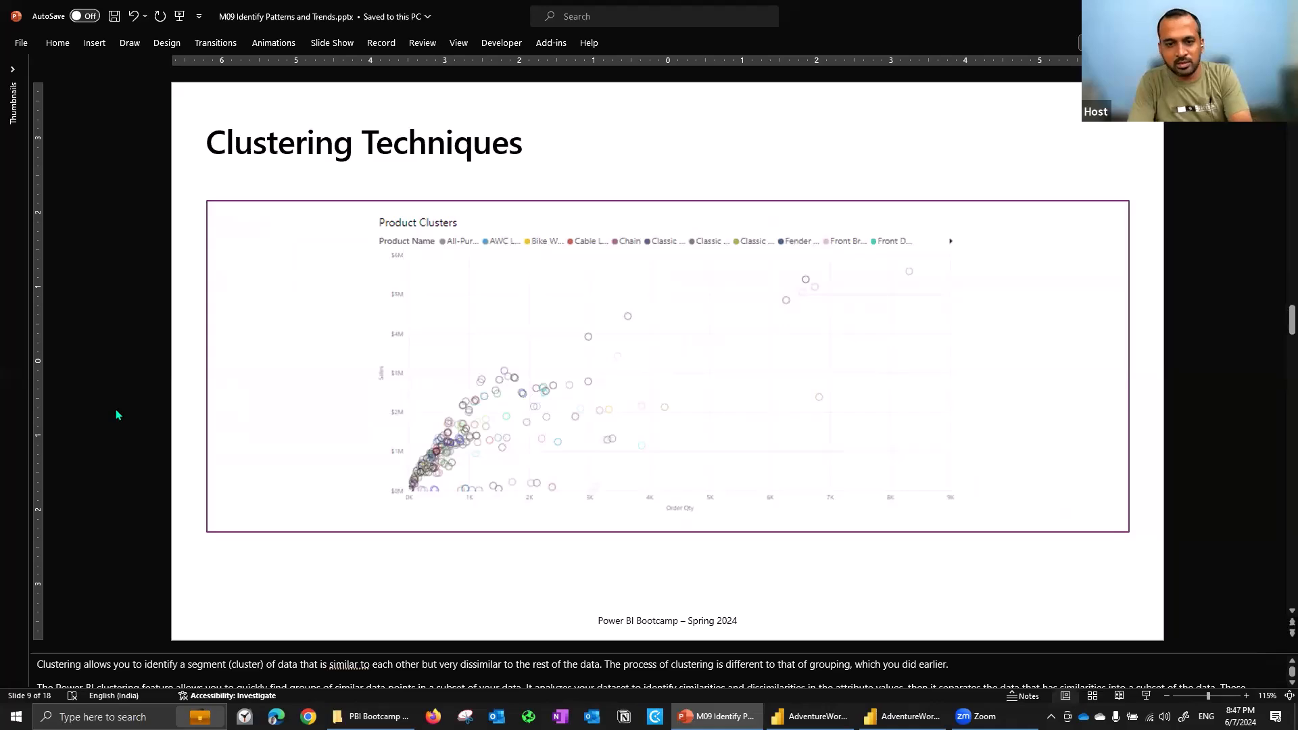
{"action": "scroll", "coordinate": [116, 411], "scroll_direction": "down", "scroll_amount": 1}
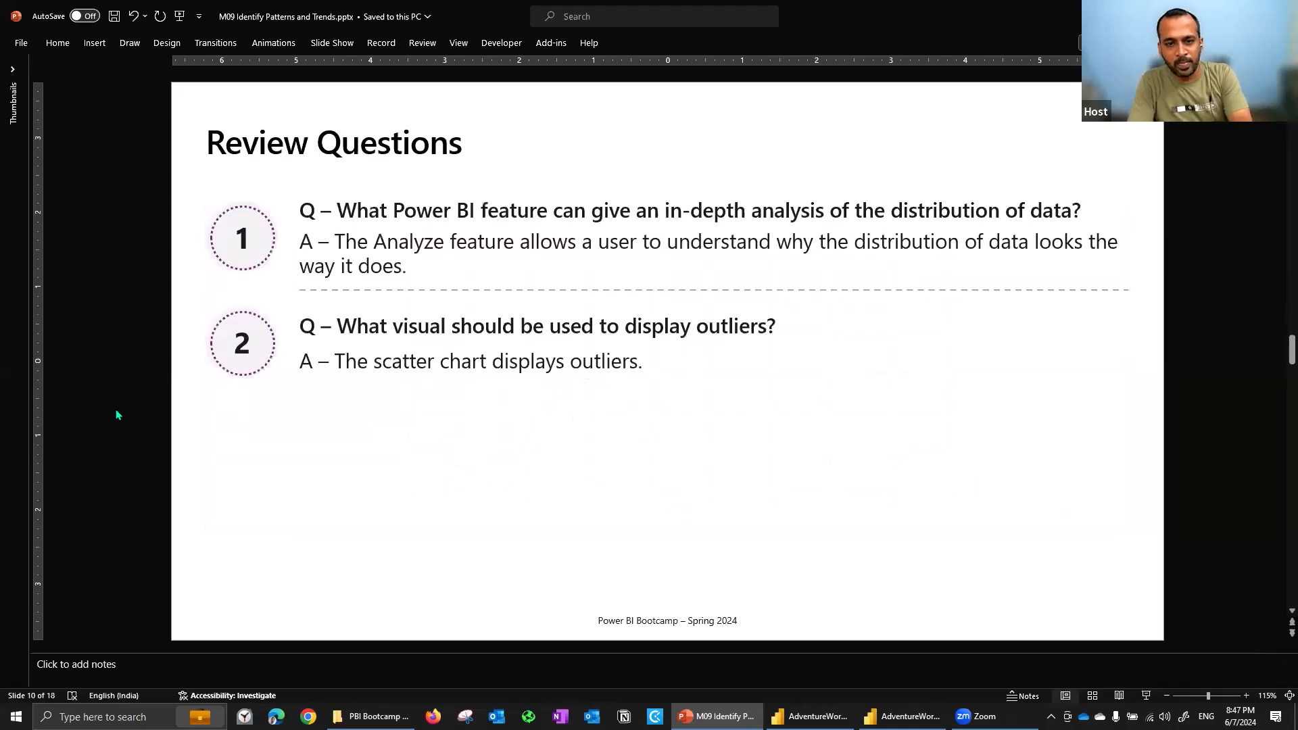
{"action": "scroll", "coordinate": [117, 411], "scroll_direction": "down", "scroll_amount": 1}
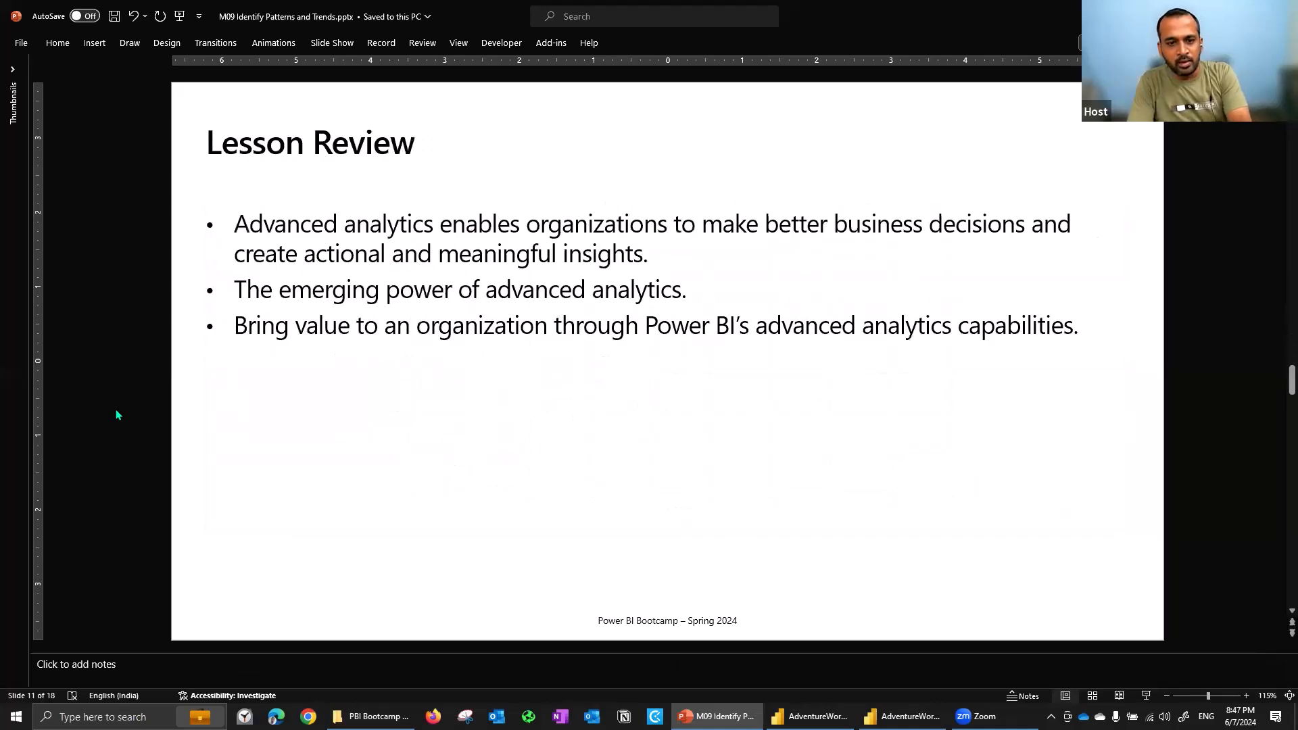
{"action": "scroll", "coordinate": [116, 414], "scroll_direction": "down", "scroll_amount": 1}
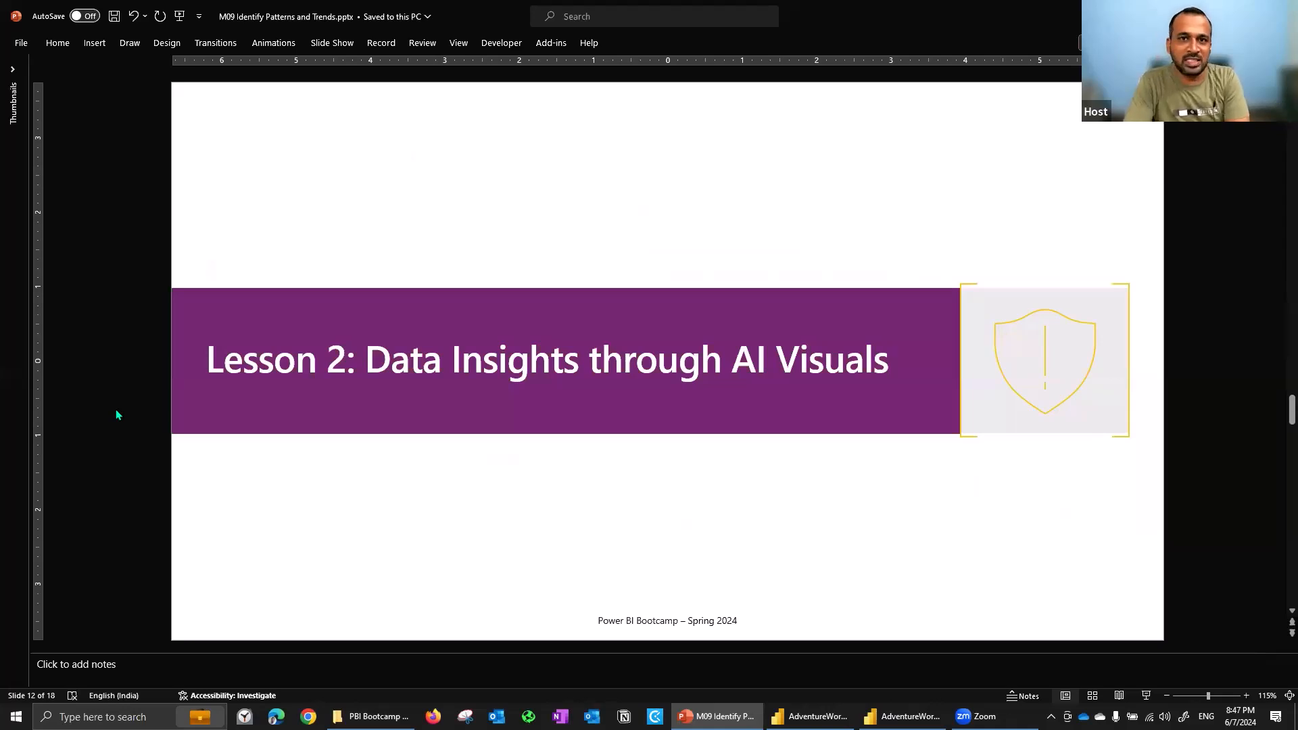
{"action": "scroll", "coordinate": [116, 411], "scroll_direction": "down", "scroll_amount": 1}
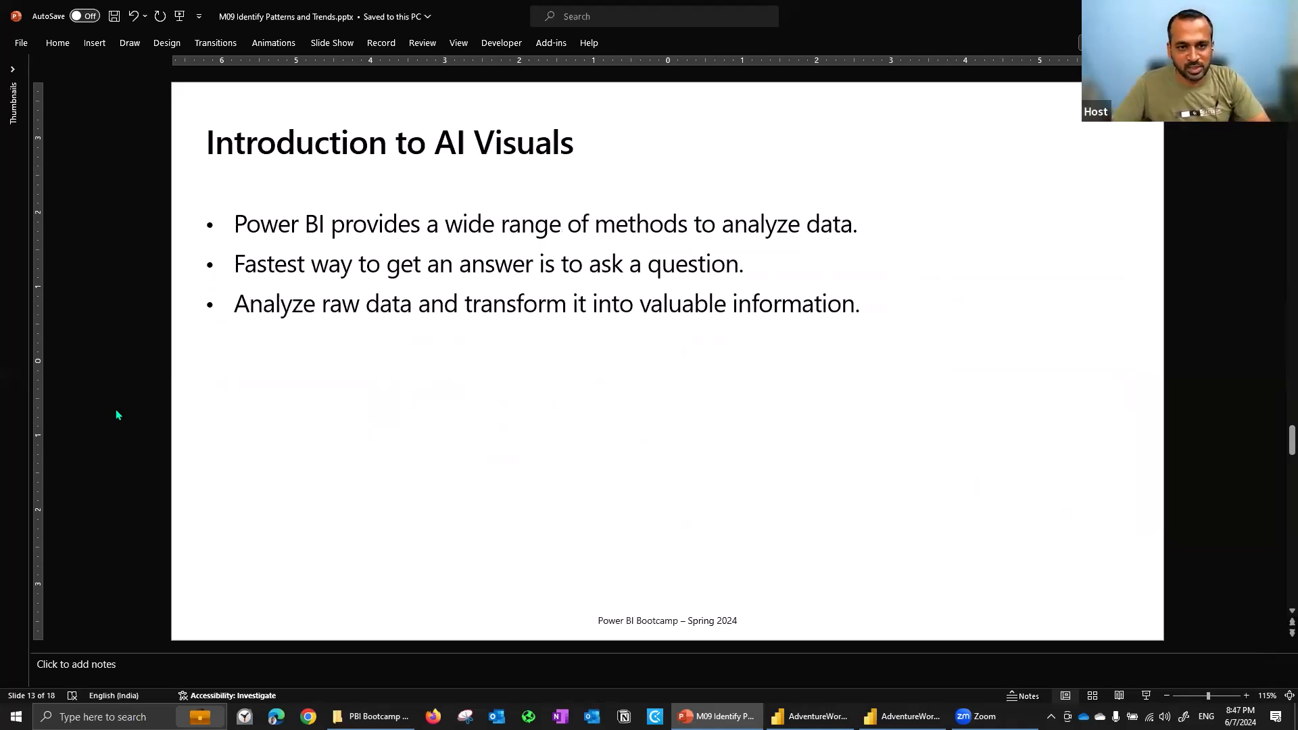
{"action": "key", "text": "Page_Down"}
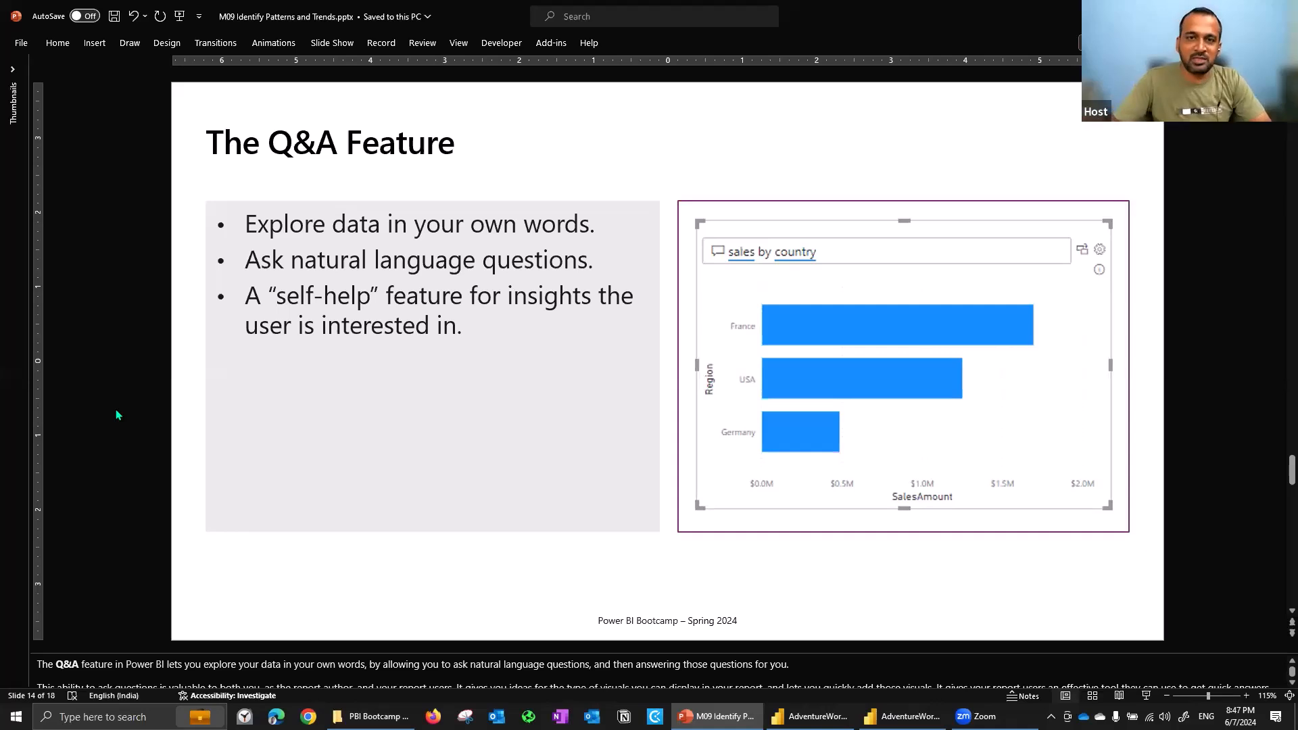
- Switch to Power BI Desktop and add a Q&A visual to the Sales Analysis report page
{"action": "scroll", "coordinate": [115, 408], "scroll_direction": "down", "scroll_amount": 1}
{"action": "scroll", "coordinate": [116, 409], "scroll_direction": "up", "scroll_amount": 1}
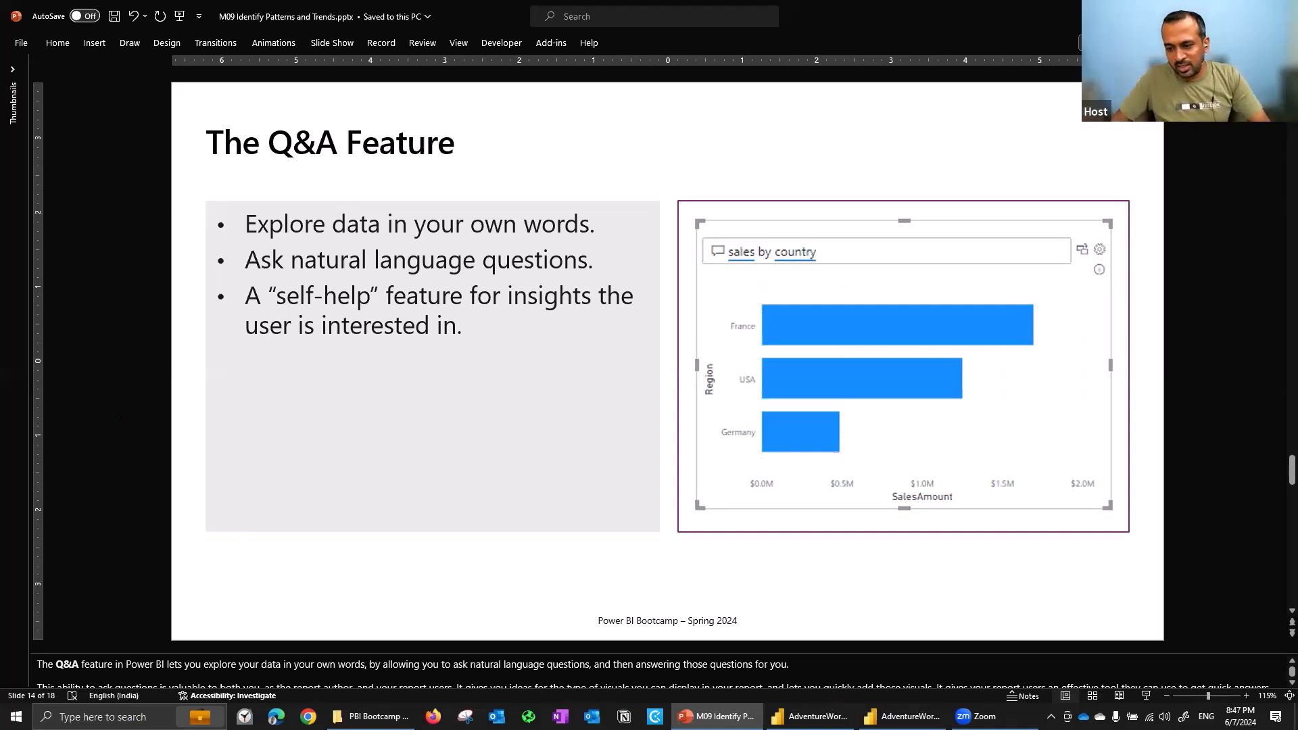
{"action": "key", "text": "alt+Tab"}
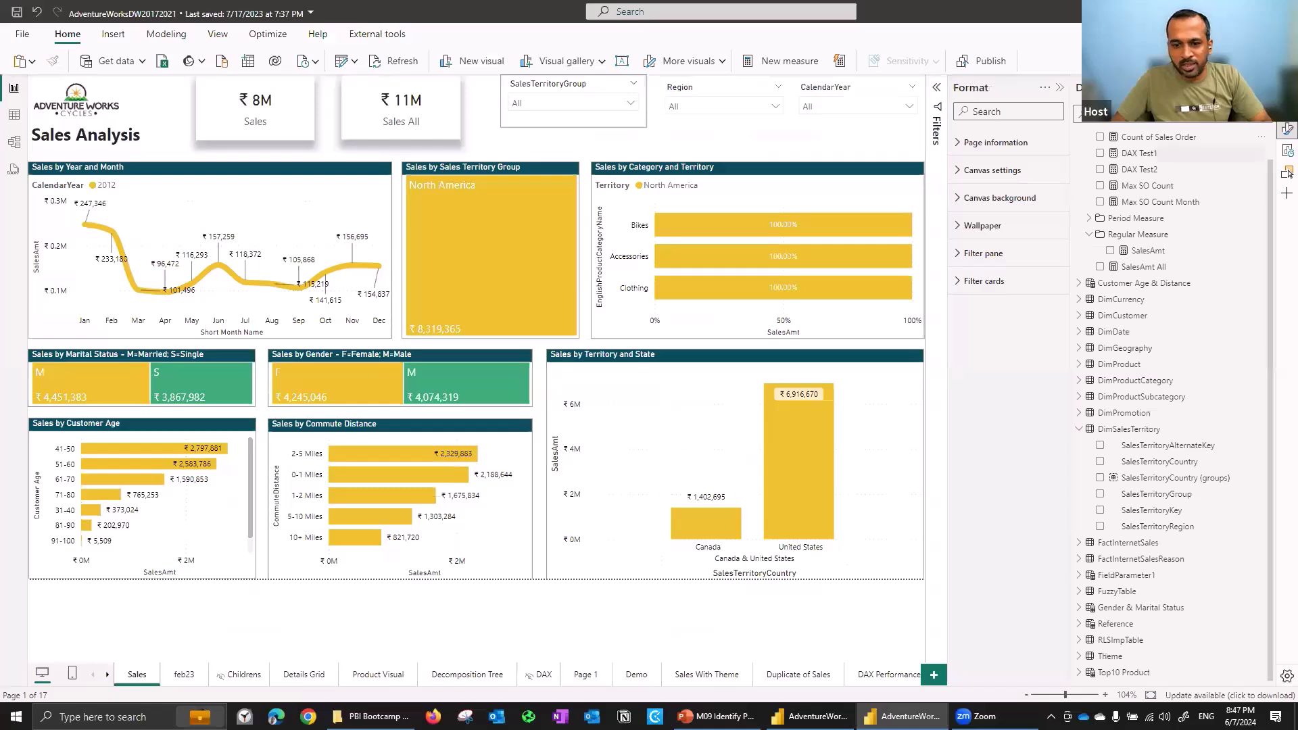
{"action": "left_click", "coordinate": [1288, 172]}
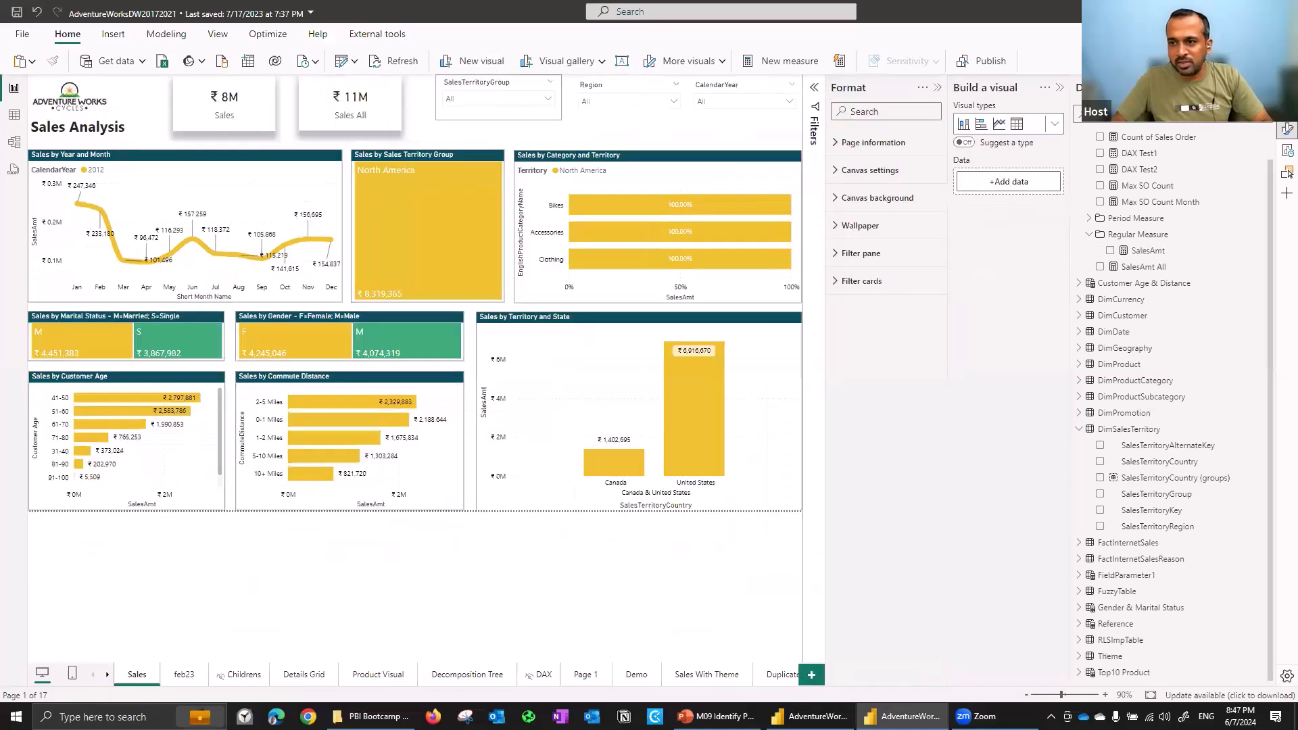
{"action": "left_click", "coordinate": [1053, 125]}
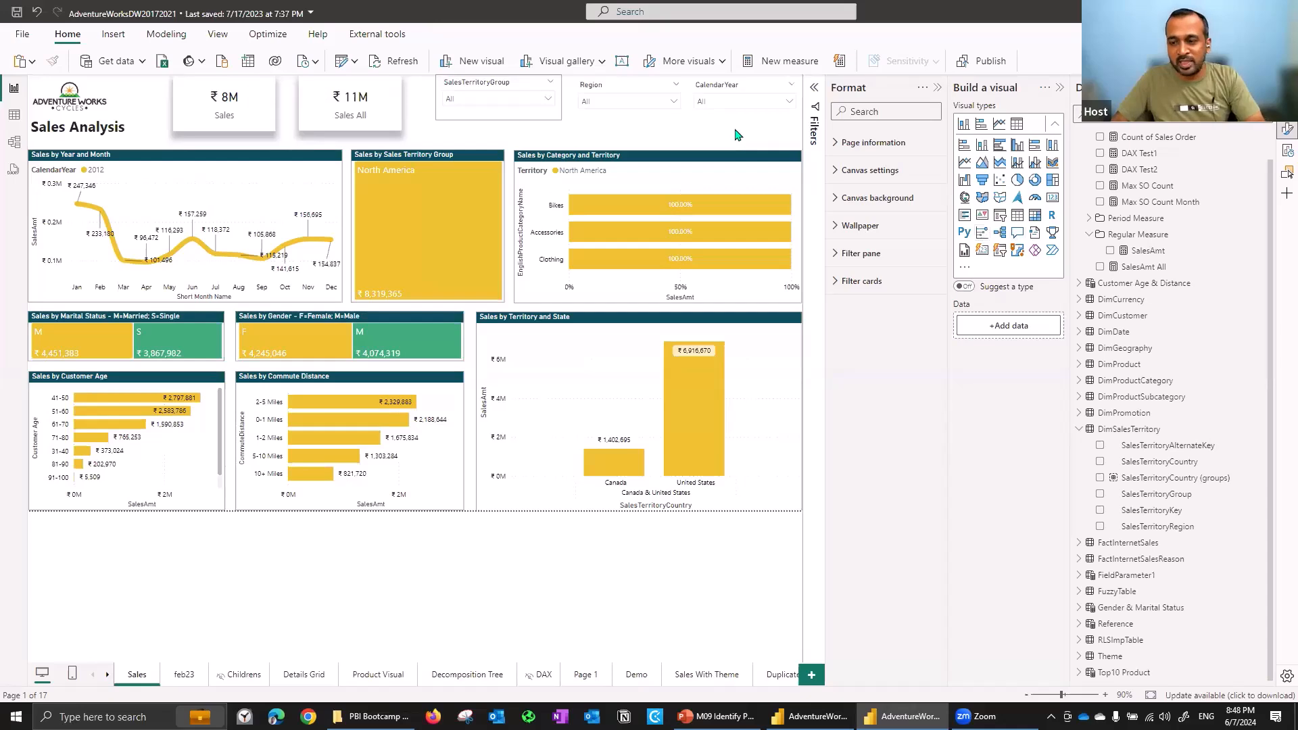
{"action": "left_click", "coordinate": [1016, 237]}
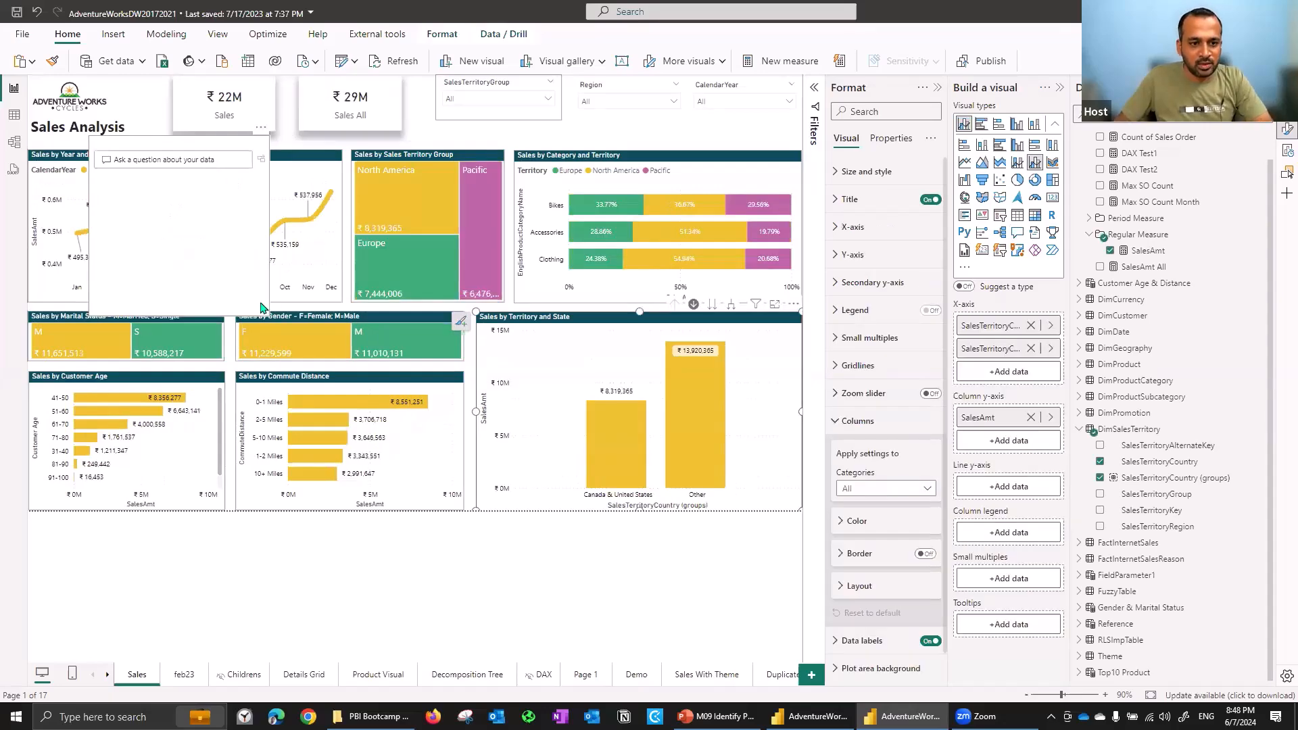
- Ask the Q&A visual "what is the total sales of europe"
{"action": "left_click", "coordinate": [183, 160]}
{"action": "type", "text": "what"}
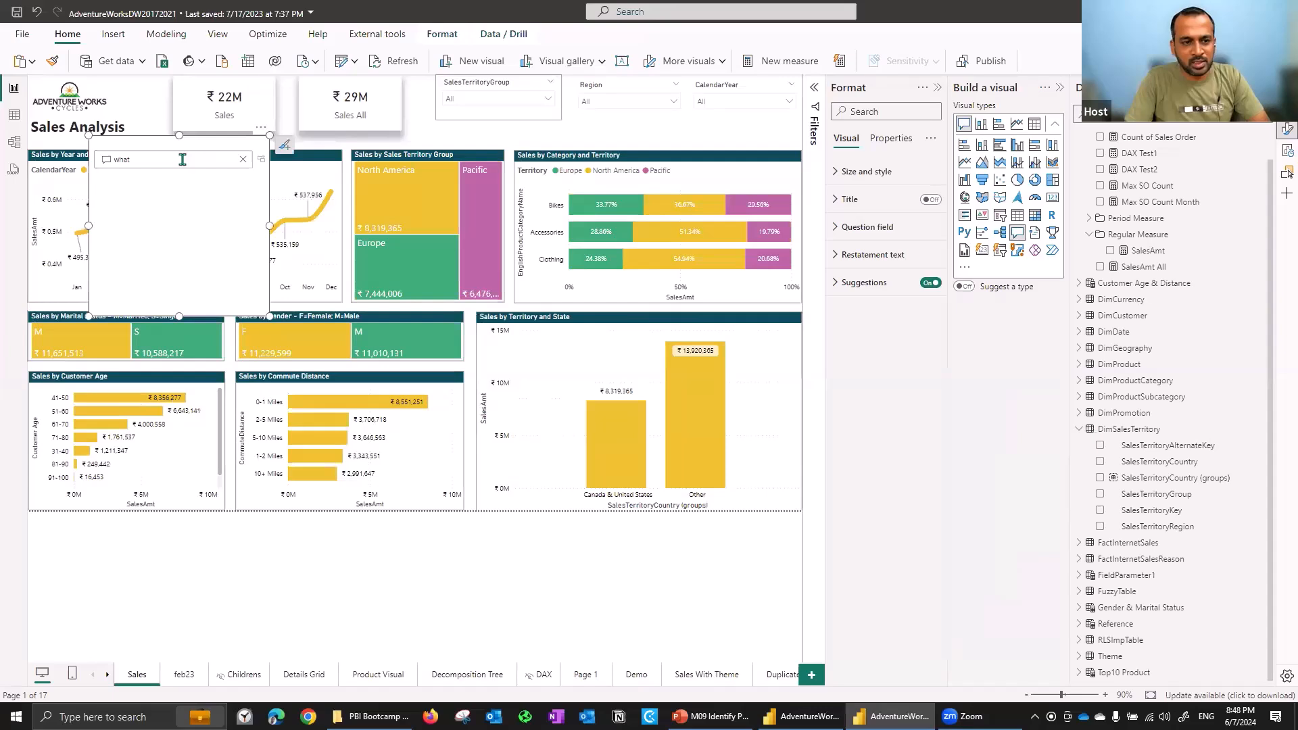
{"action": "type", "text": " is the total sales of europe"}
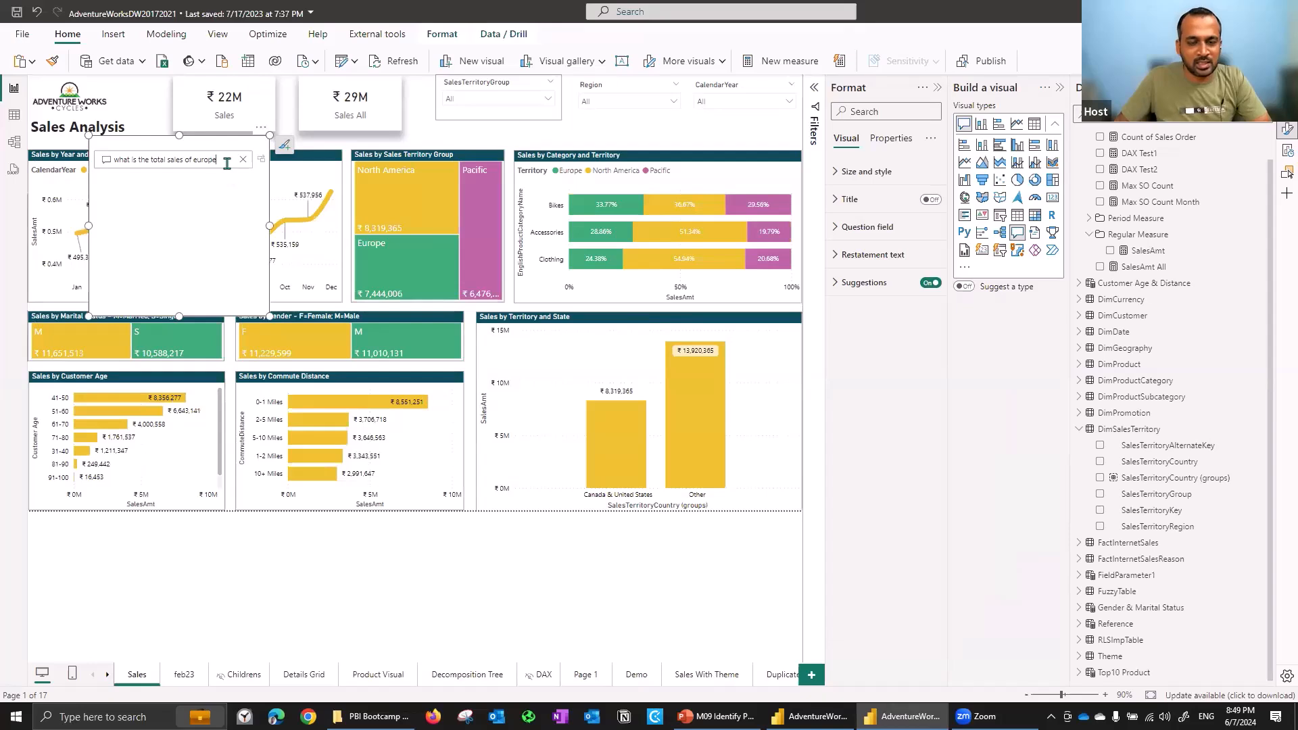
{"action": "key", "text": "Return"}
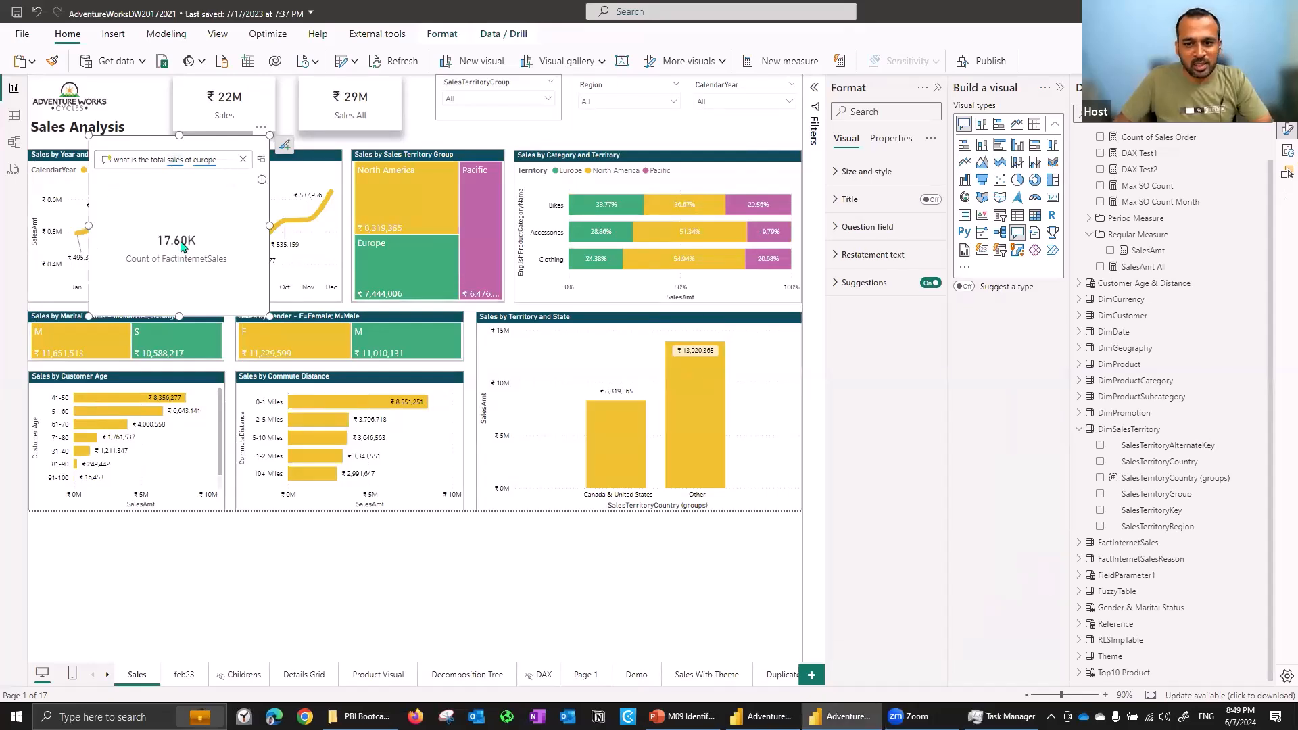
- Rephrase the question as "what is the sum of total sales of europe"
{"action": "mouse_move", "coordinate": [196, 250]}
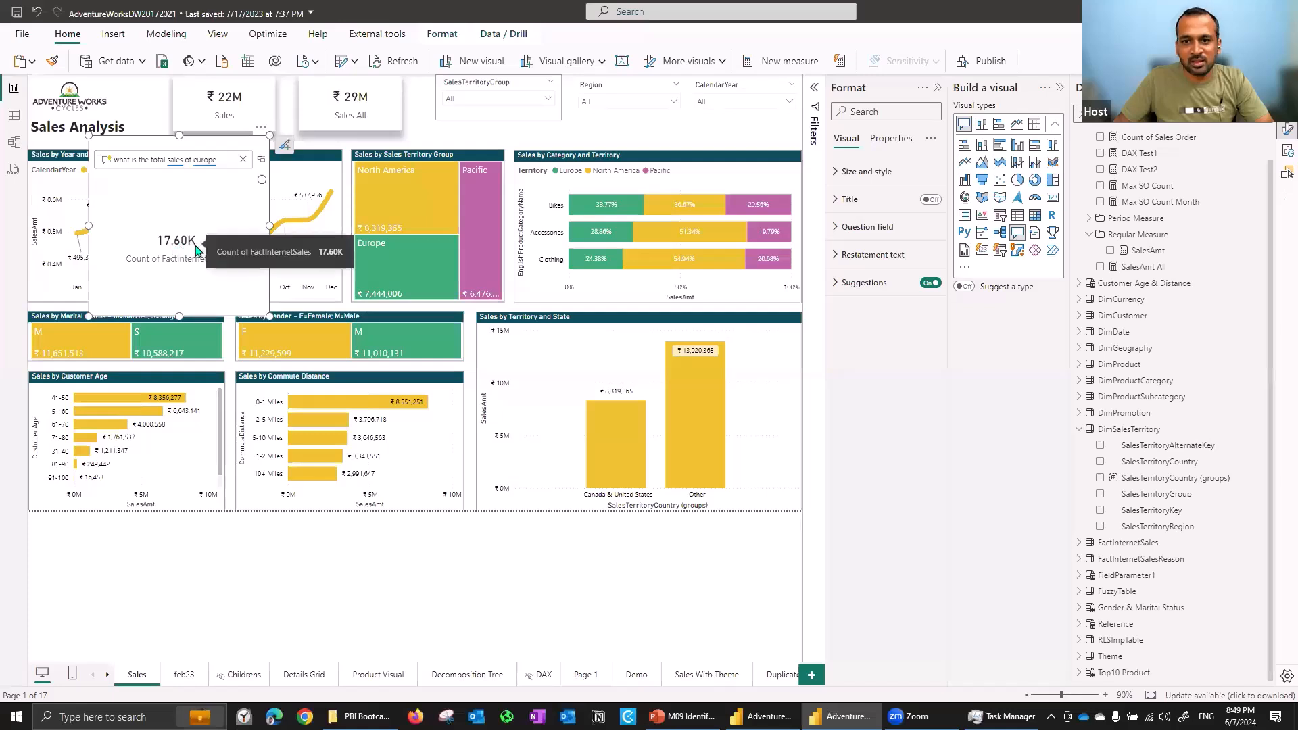
{"action": "mouse_move", "coordinate": [406, 282]}
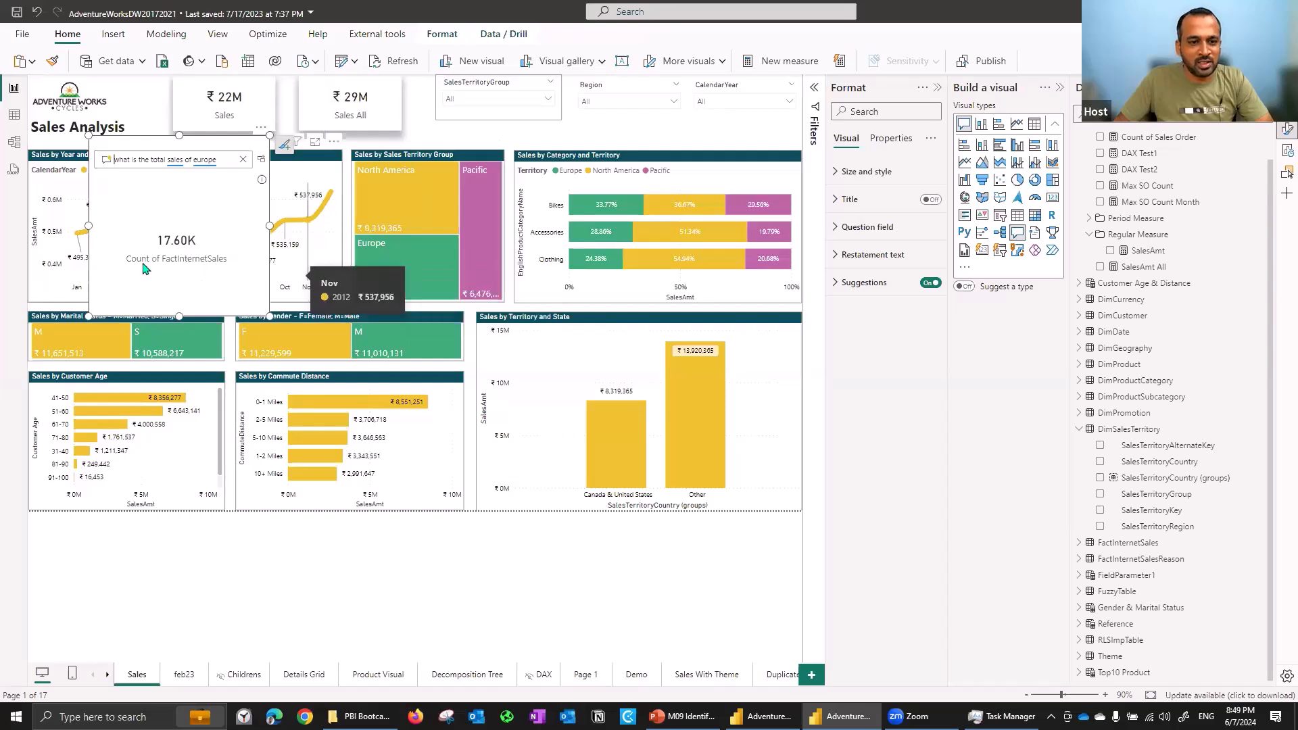
{"action": "left_click", "coordinate": [151, 160]}
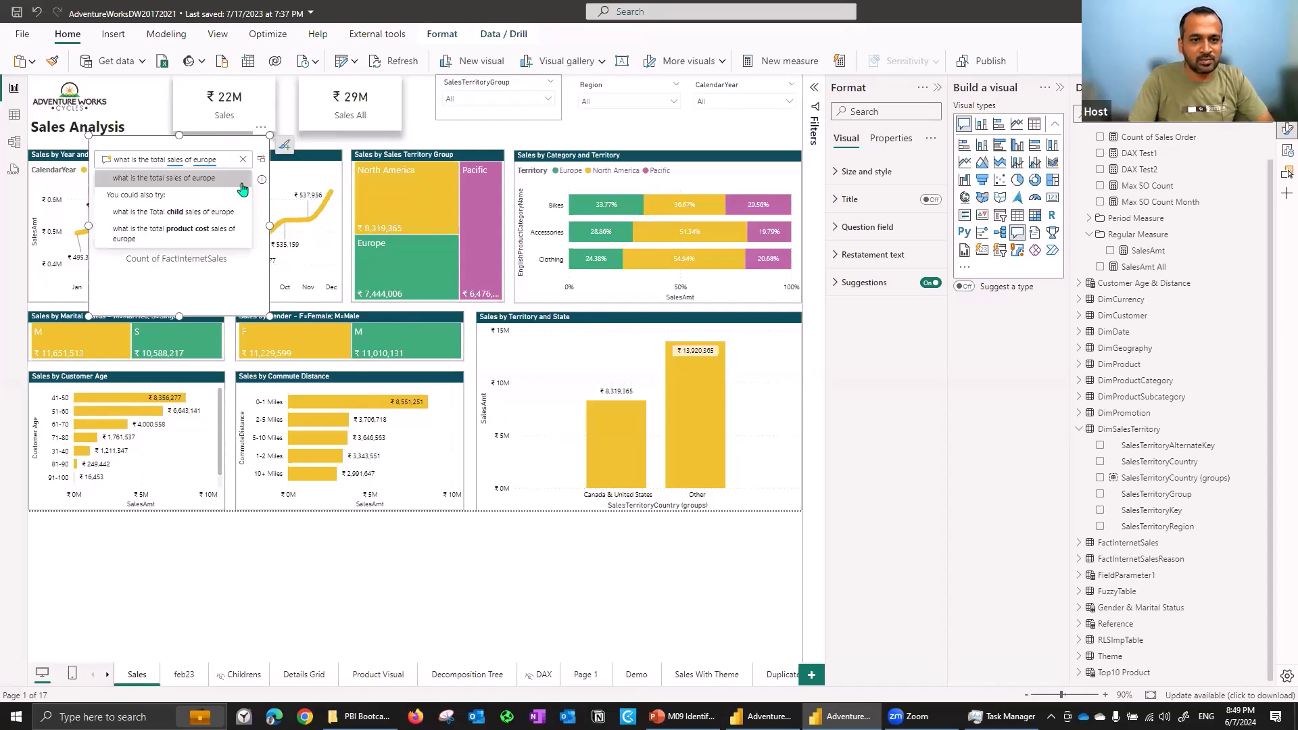
{"action": "type", "text": "sum of"}
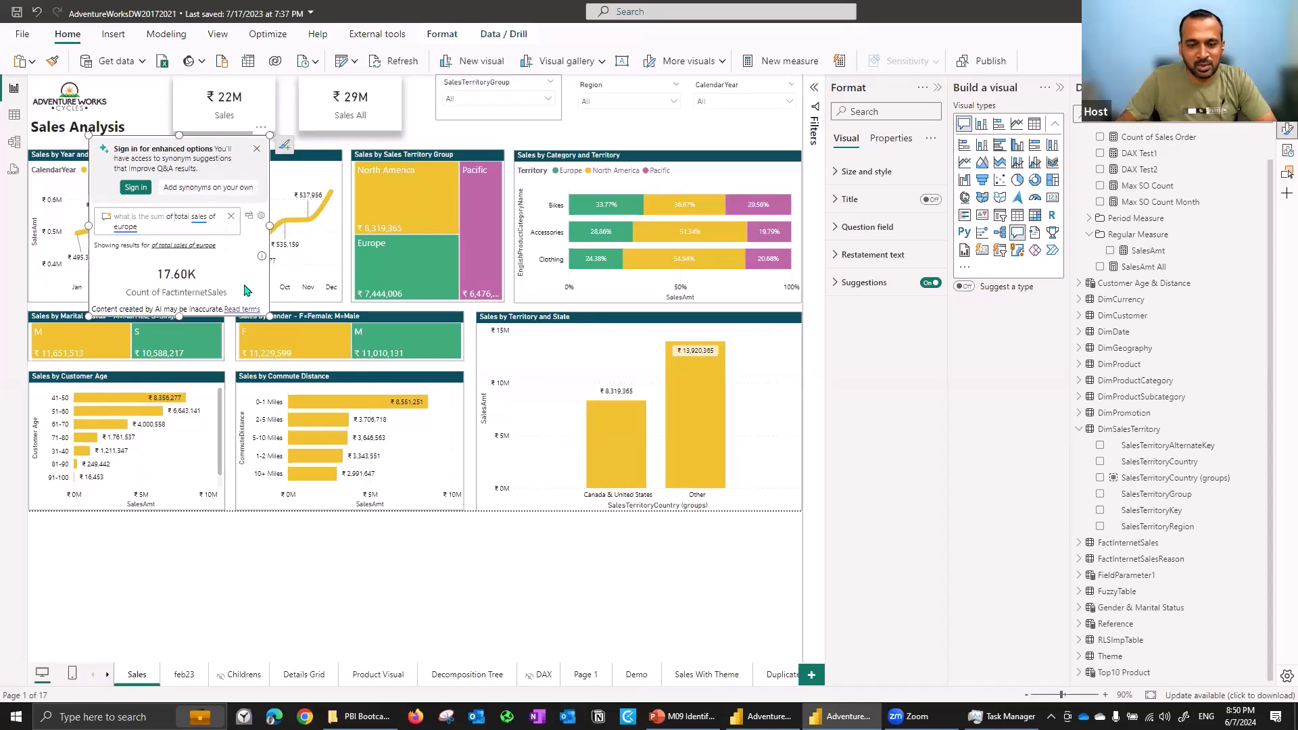
- Clear the question and scroll through the suggested questions in the Q&A visual
{"action": "left_click", "coordinate": [233, 217]}
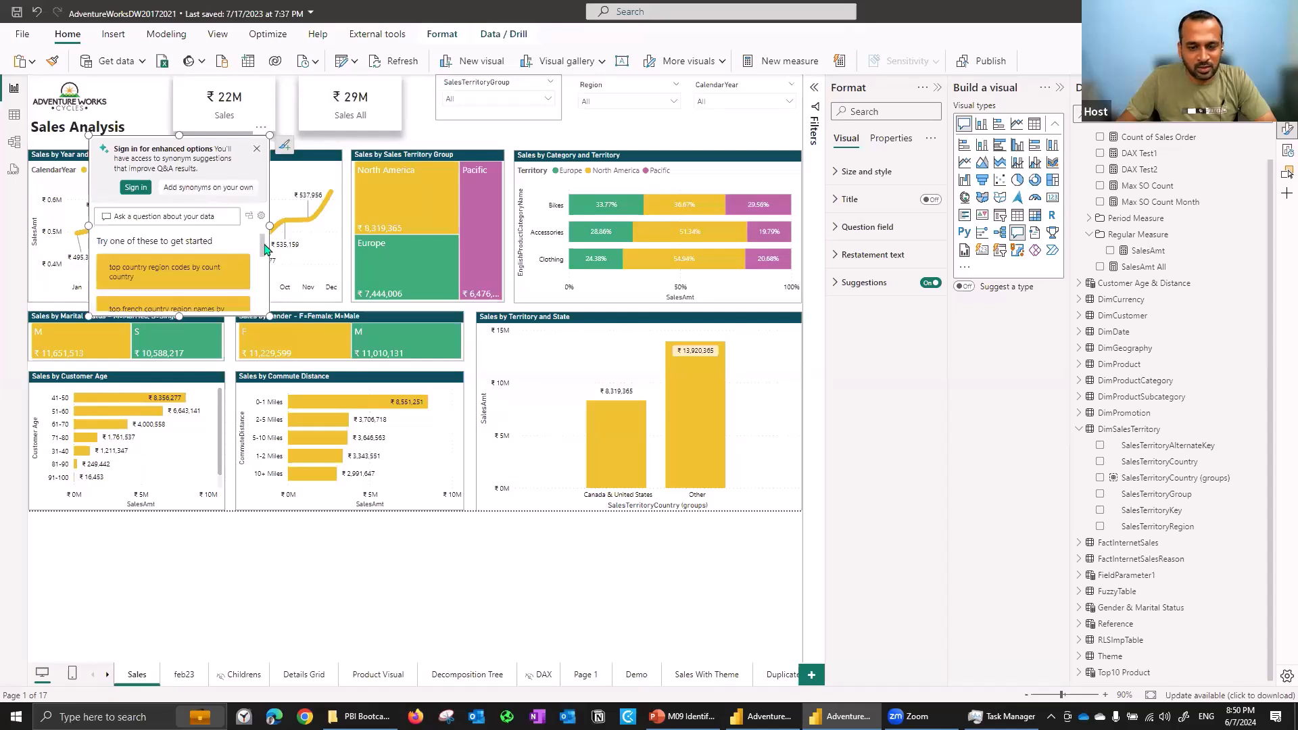
{"action": "scroll", "coordinate": [264, 254], "scroll_direction": "down", "scroll_amount": 2}
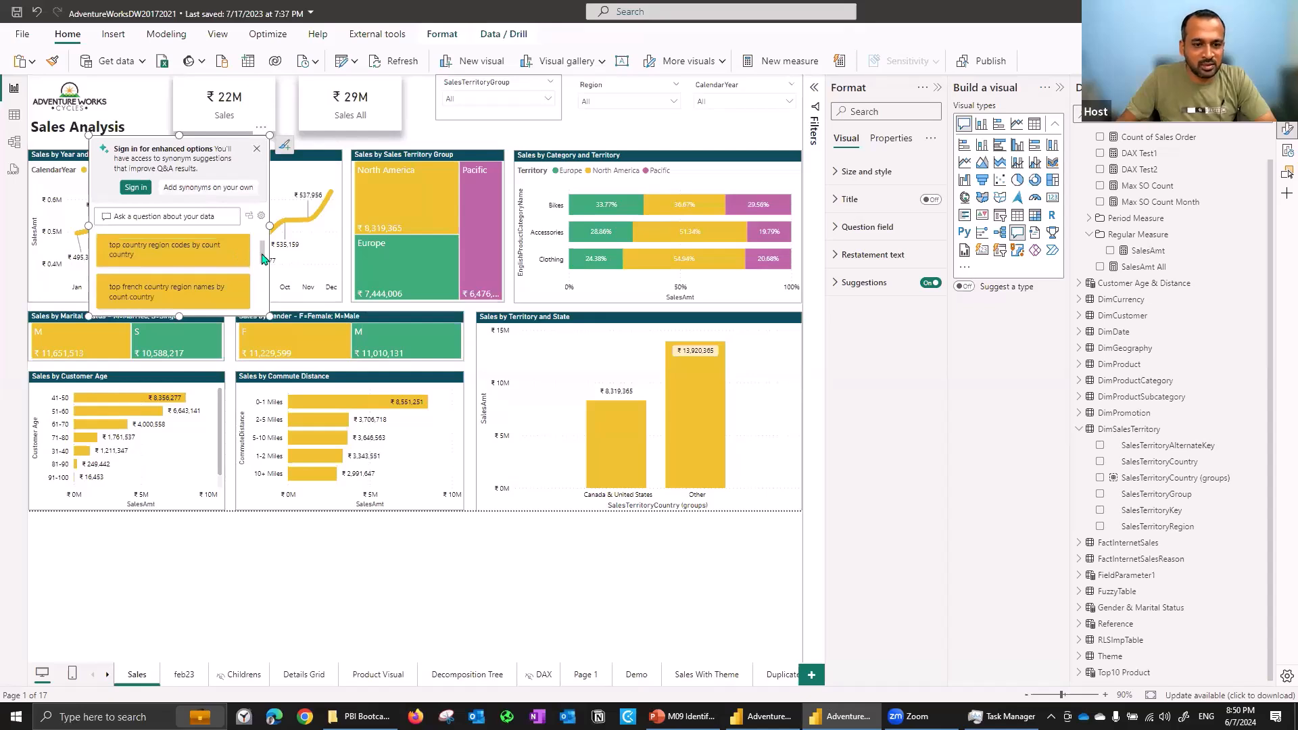
{"action": "scroll", "coordinate": [264, 273], "scroll_direction": "down", "scroll_amount": 1}
{"action": "scroll", "coordinate": [263, 273], "scroll_direction": "down", "scroll_amount": 2}
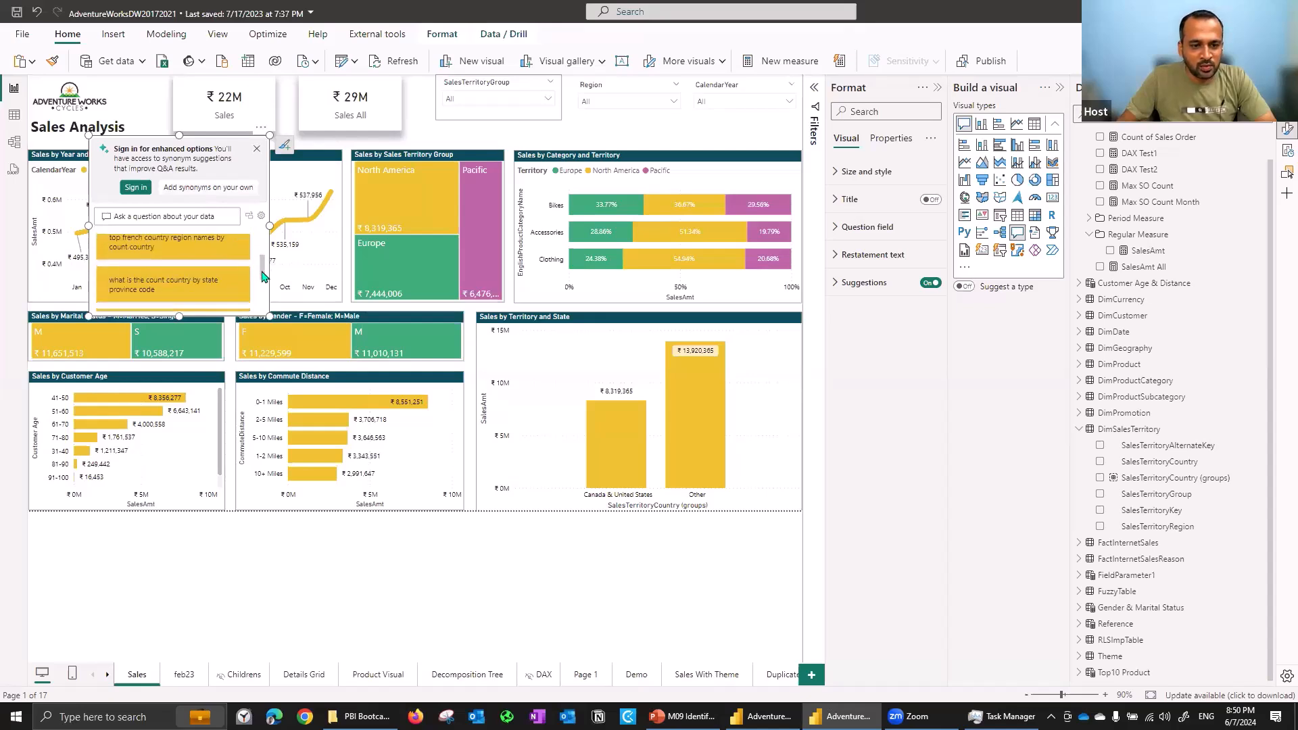
{"action": "scroll", "coordinate": [263, 278], "scroll_direction": "down", "scroll_amount": 2}
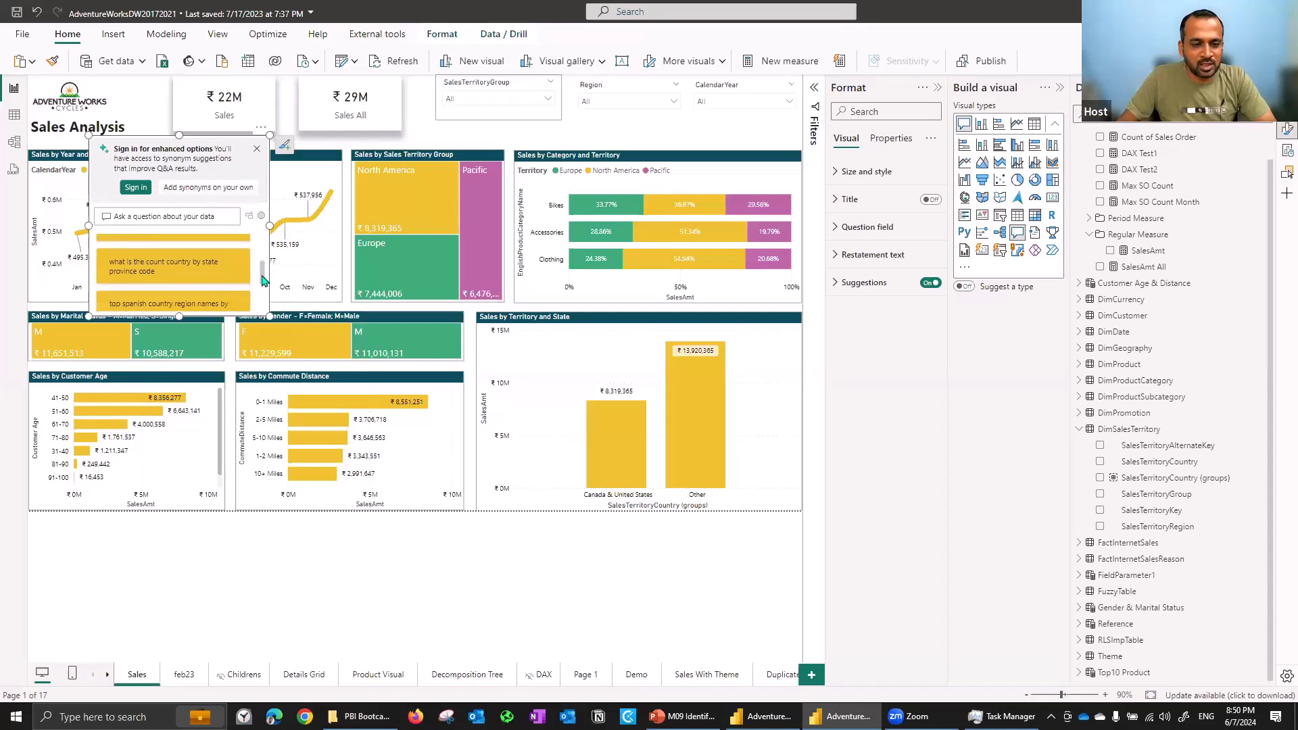
{"action": "scroll", "coordinate": [261, 298], "scroll_direction": "down", "scroll_amount": 3}
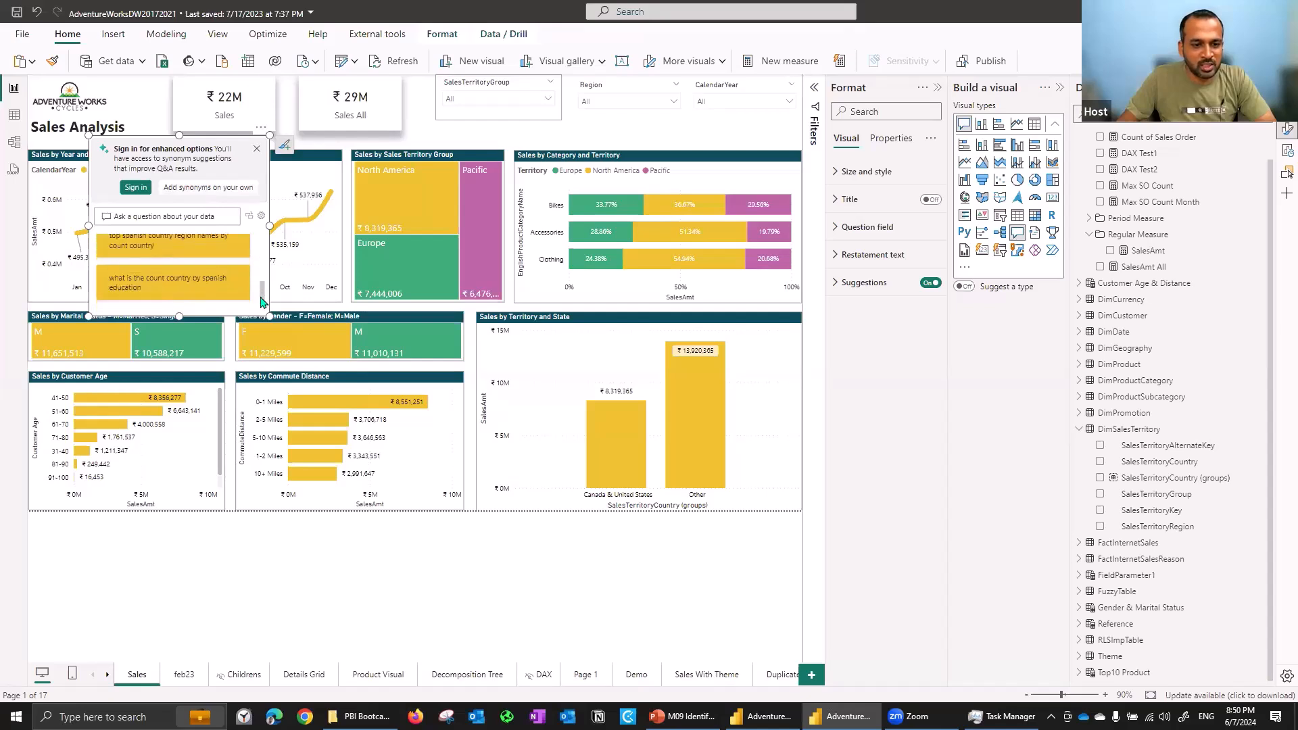
{"action": "left_click_drag", "start_coordinate": [261, 304], "coordinate": [260, 235]}
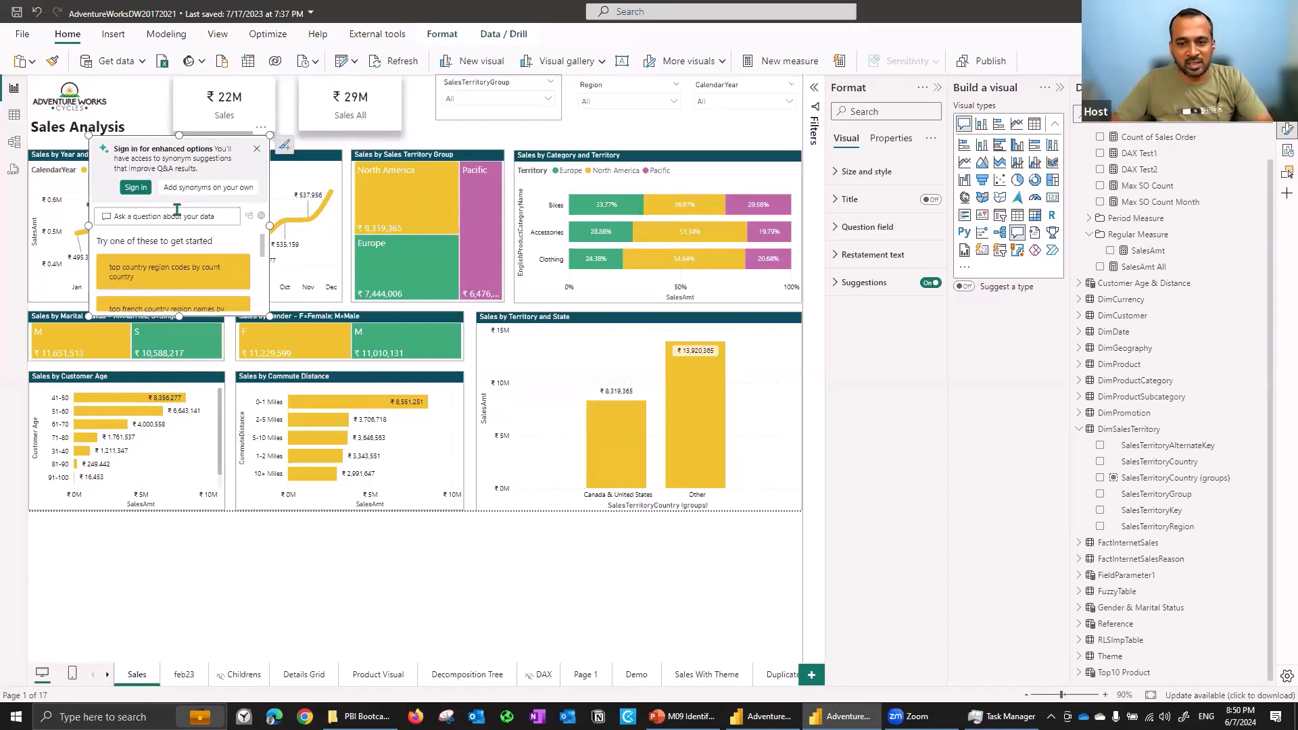
- Remove the Q&A visual from the report page
{"action": "left_click", "coordinate": [262, 131]}
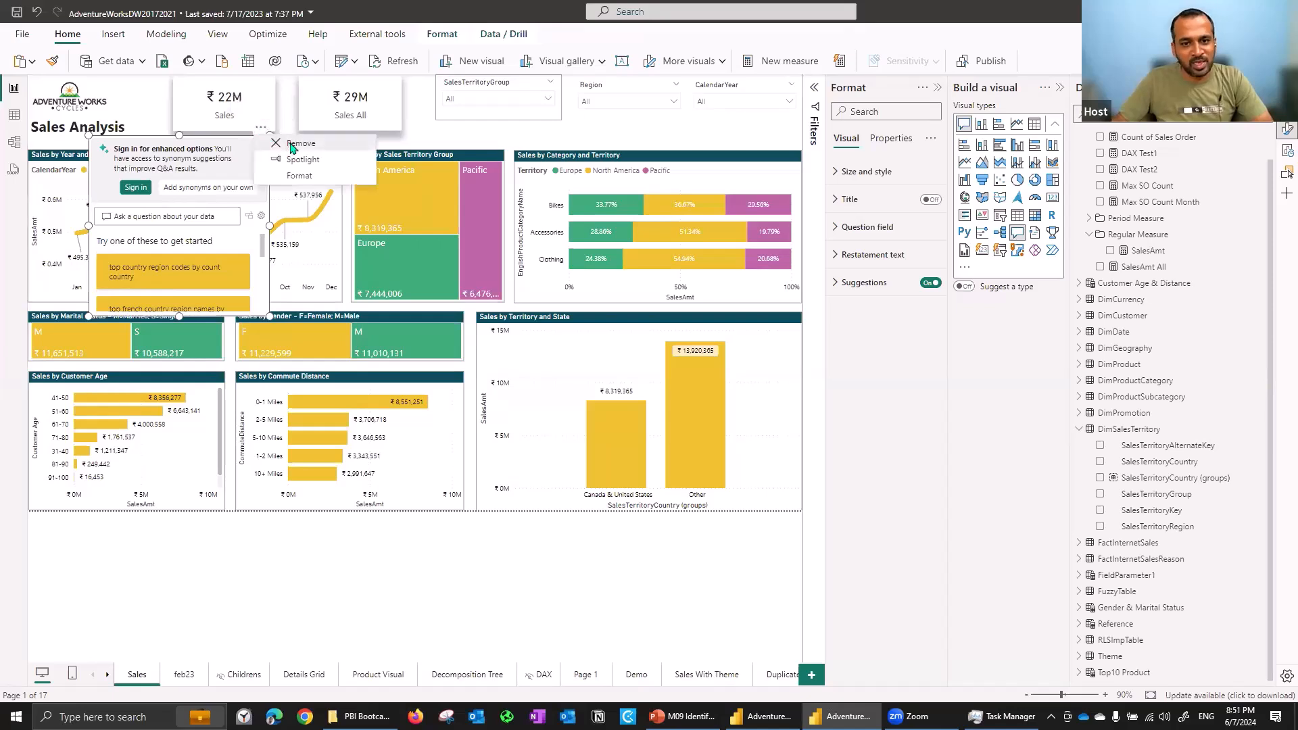
{"action": "left_click", "coordinate": [292, 145]}
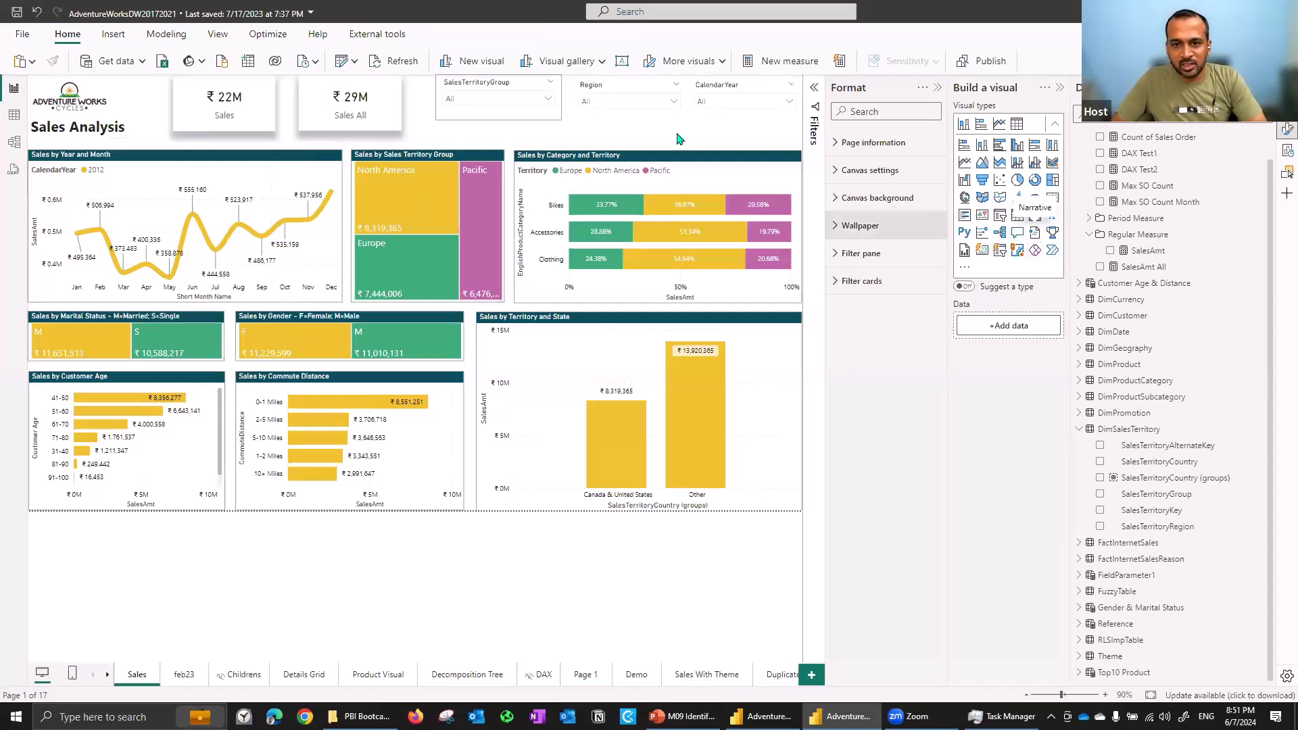
- Add another AI visual to the report page
{"action": "left_click", "coordinate": [1036, 234]}
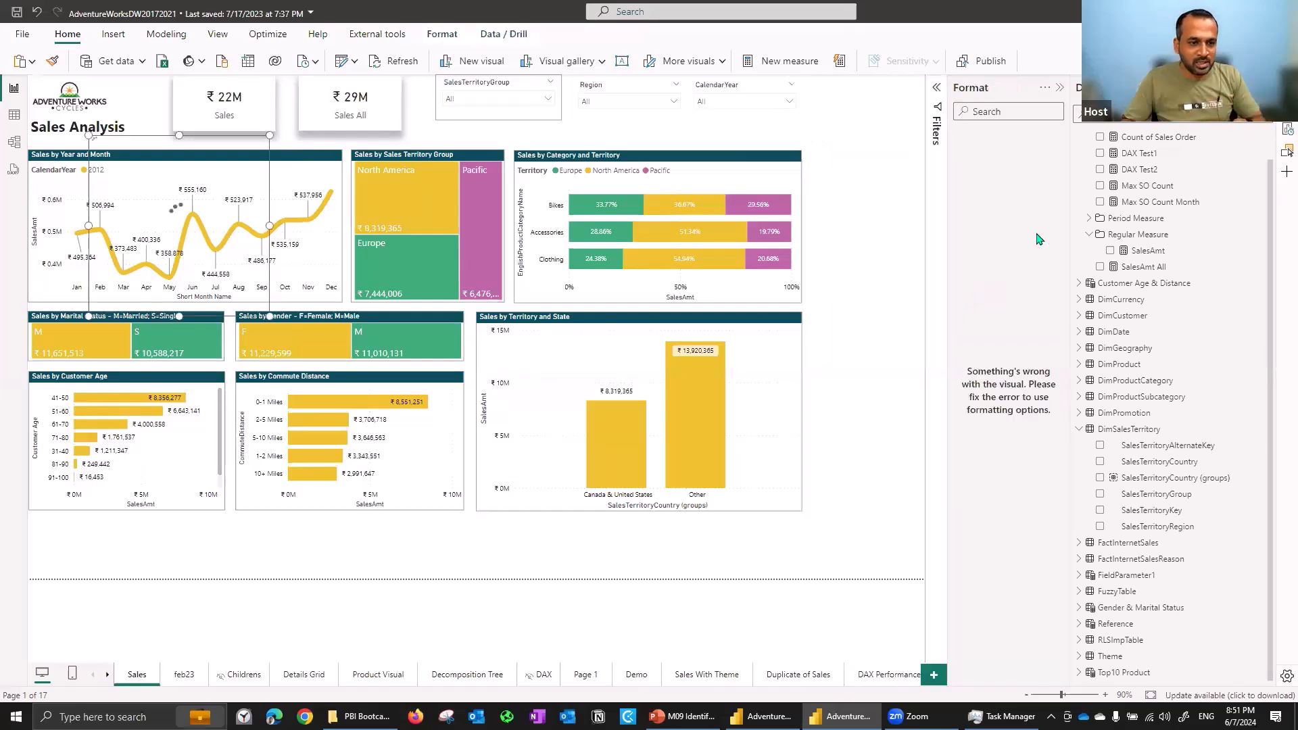
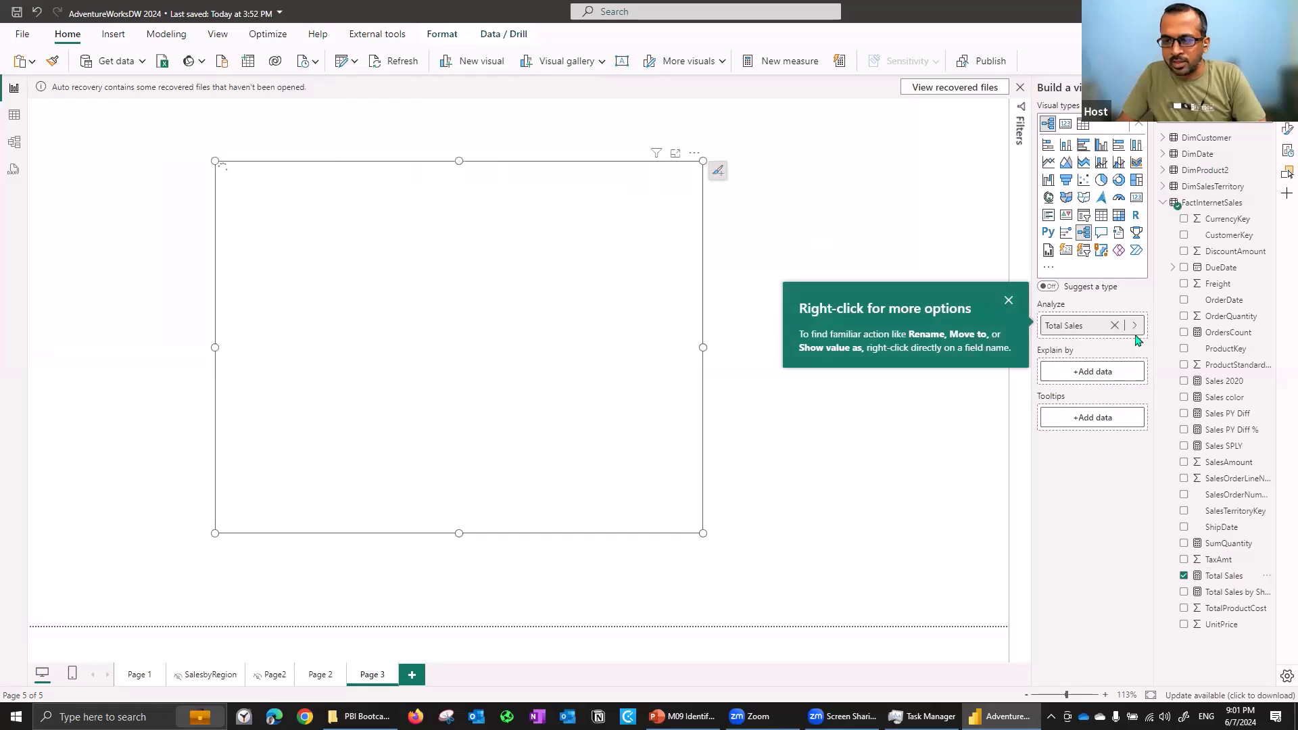
- Add SalesTerritoryCountry, SalesTerritoryGroup and SalesTerritoryRegion to the decomposition tree's Explain by fields
{"action": "left_click", "coordinate": [1163, 202]}
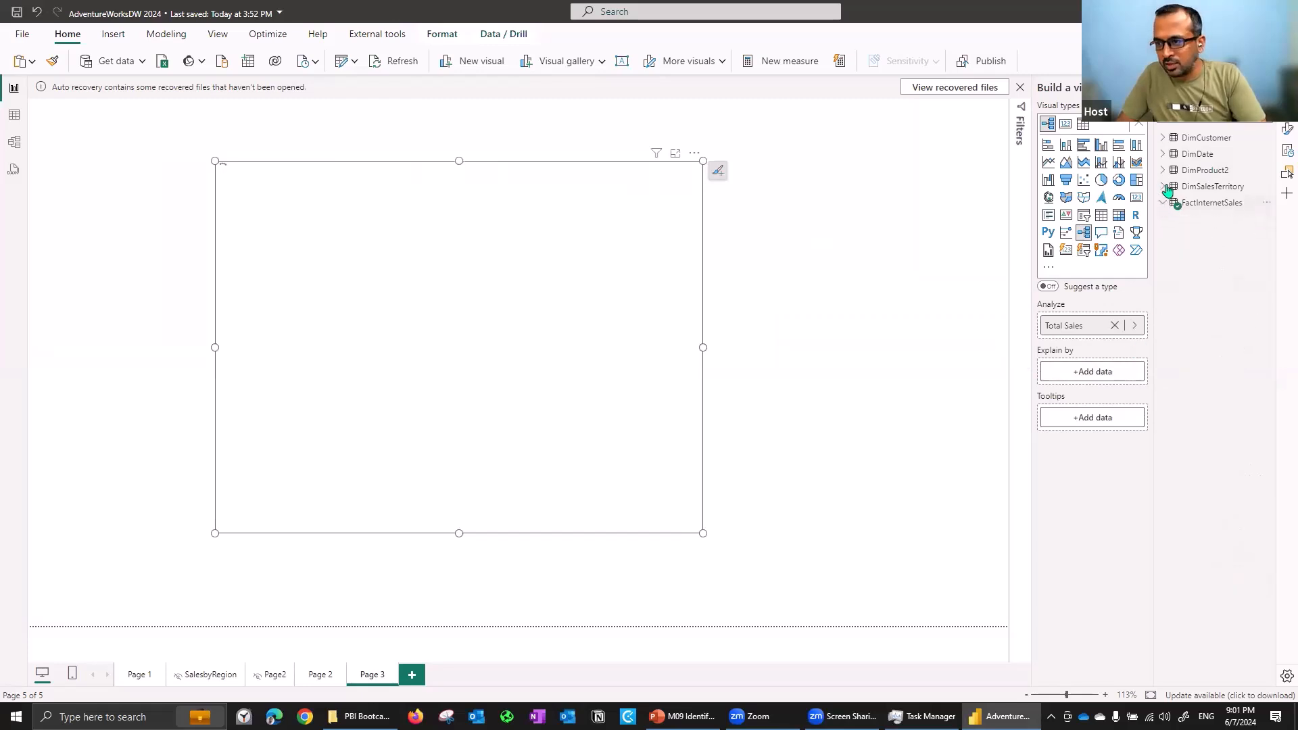
{"action": "left_click", "coordinate": [1163, 186]}
{"action": "left_click_drag", "start_coordinate": [1153, 255], "coordinate": [1049, 269]}
{"action": "left_click", "coordinate": [1086, 203]}
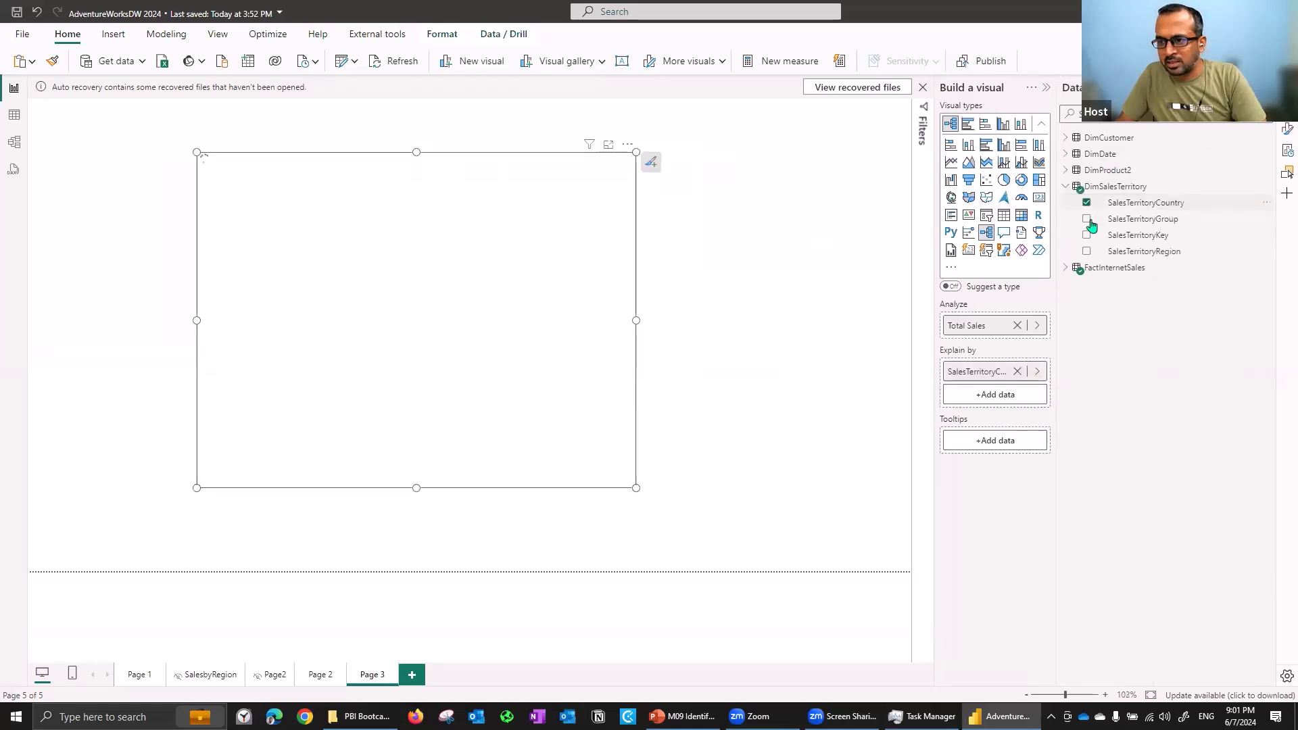
{"action": "left_click", "coordinate": [1086, 219]}
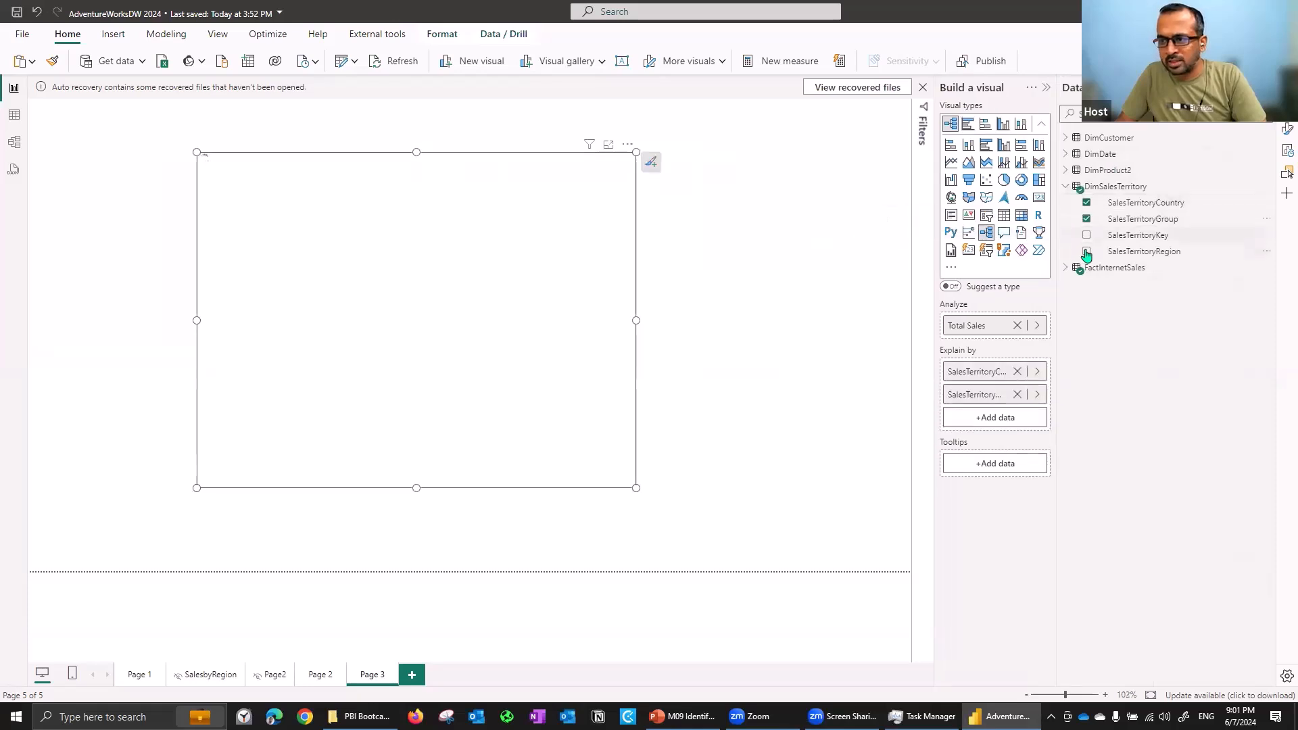
{"action": "left_click", "coordinate": [1067, 187]}
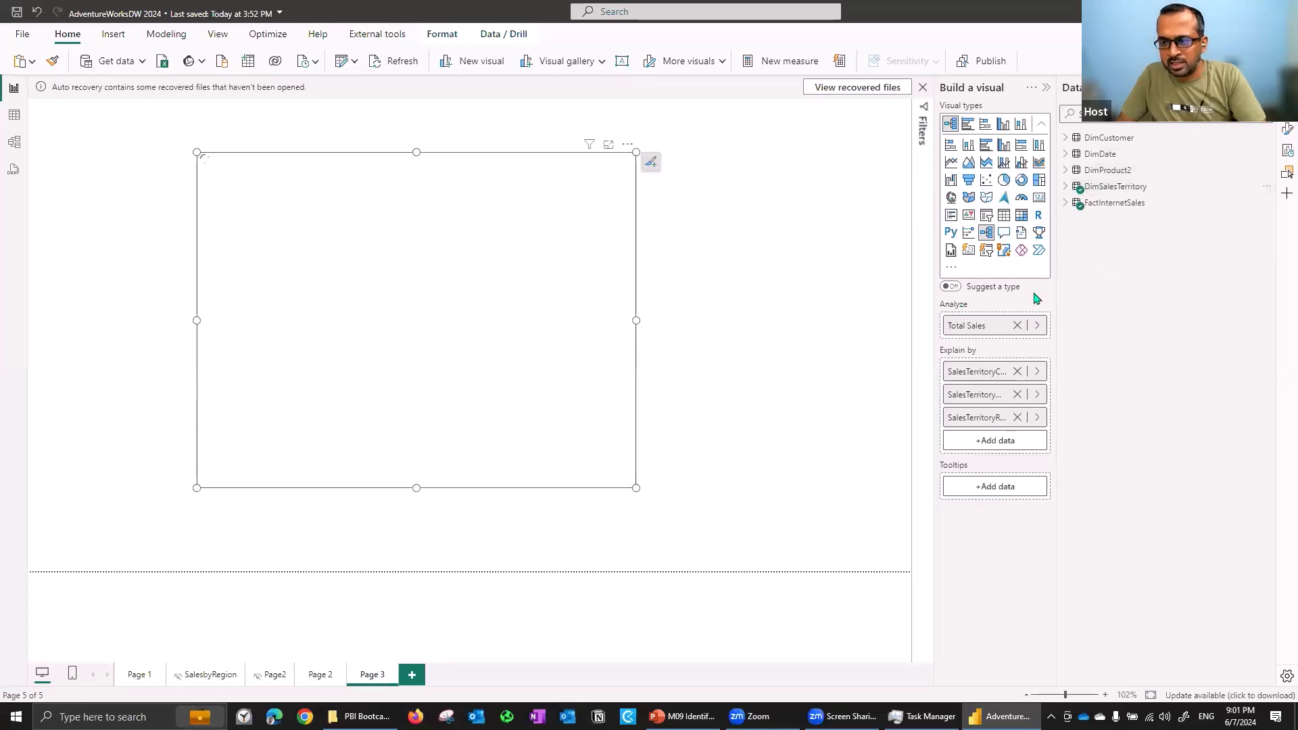
- Add CalendarYear and ProductCategoryName to the Explain by fields
{"action": "left_click", "coordinate": [1065, 139]}
{"action": "left_click", "coordinate": [1065, 138]}
{"action": "left_click", "coordinate": [1065, 154]}
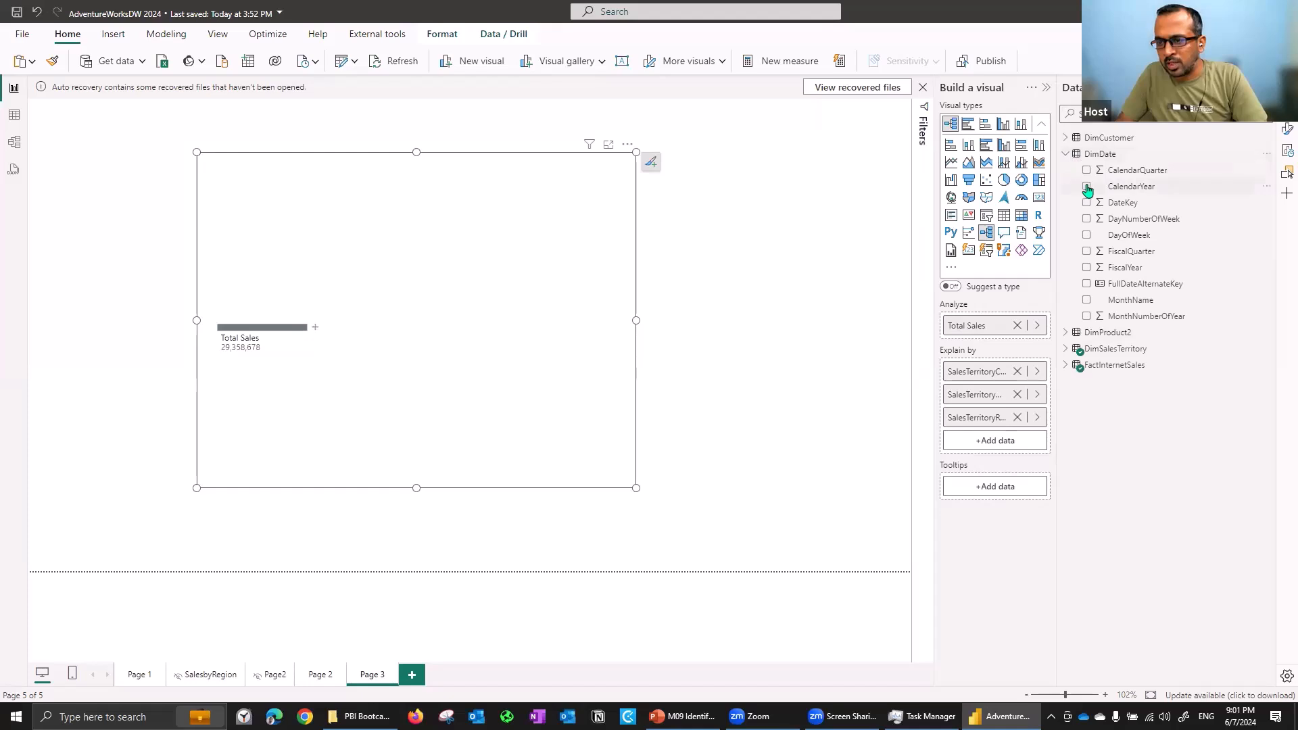
{"action": "left_click", "coordinate": [1086, 186]}
{"action": "left_click", "coordinate": [1066, 155]}
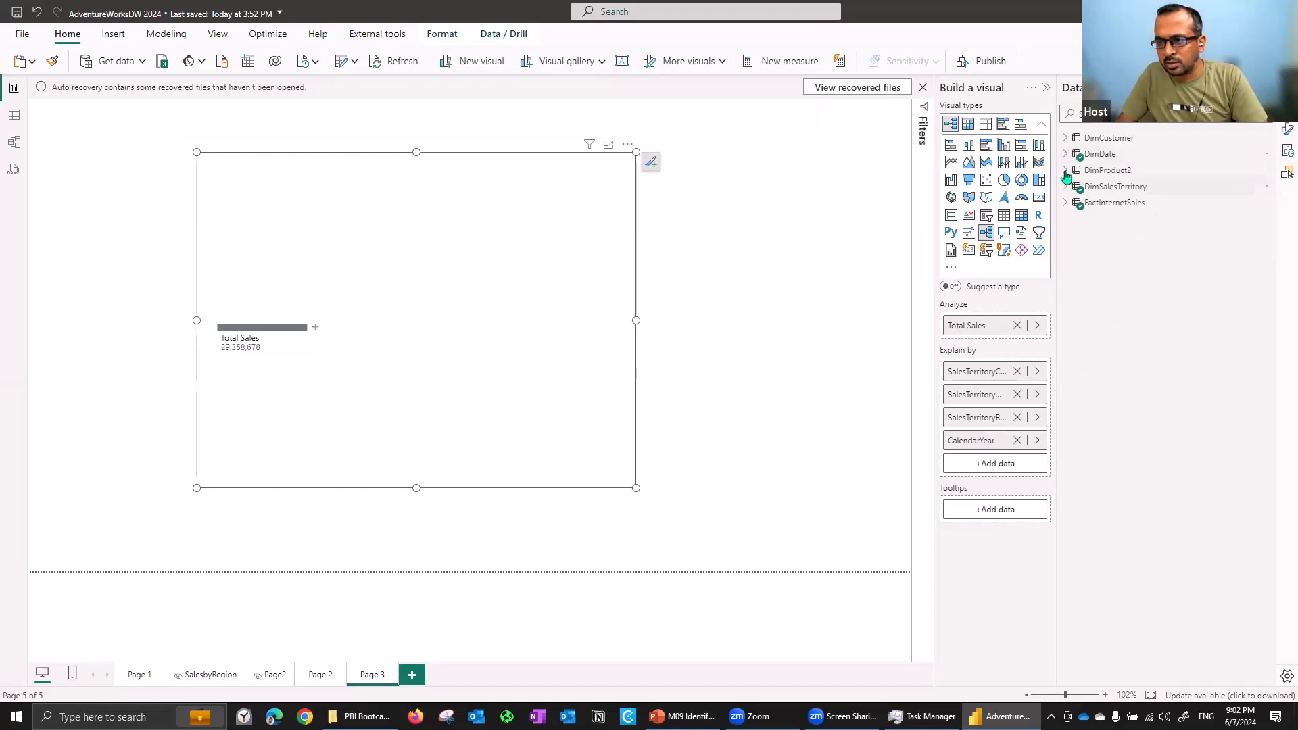
{"action": "left_click", "coordinate": [1066, 170]}
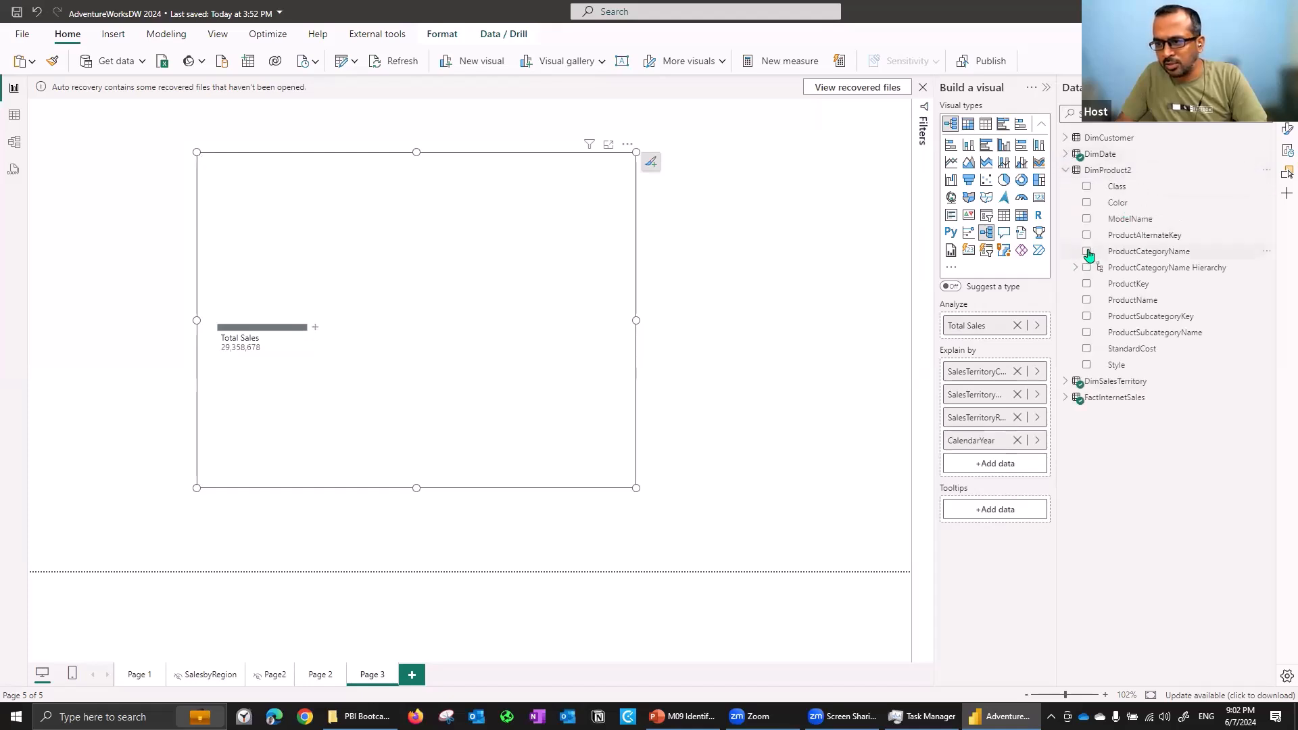
{"action": "left_click", "coordinate": [1087, 252]}
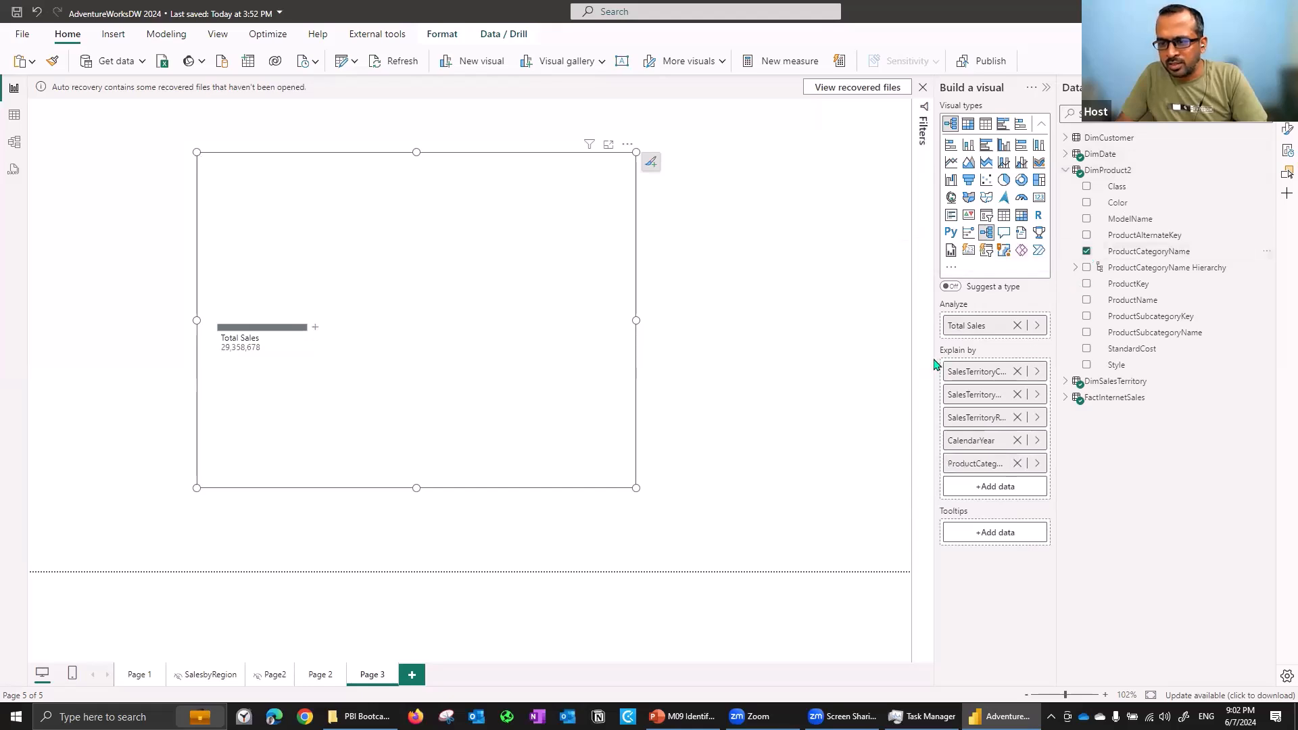
- Remove SalesTerritoryGroup and SalesTerritoryRegion from the Explain by fields
{"action": "left_click_drag", "start_coordinate": [935, 362], "coordinate": [857, 362]}
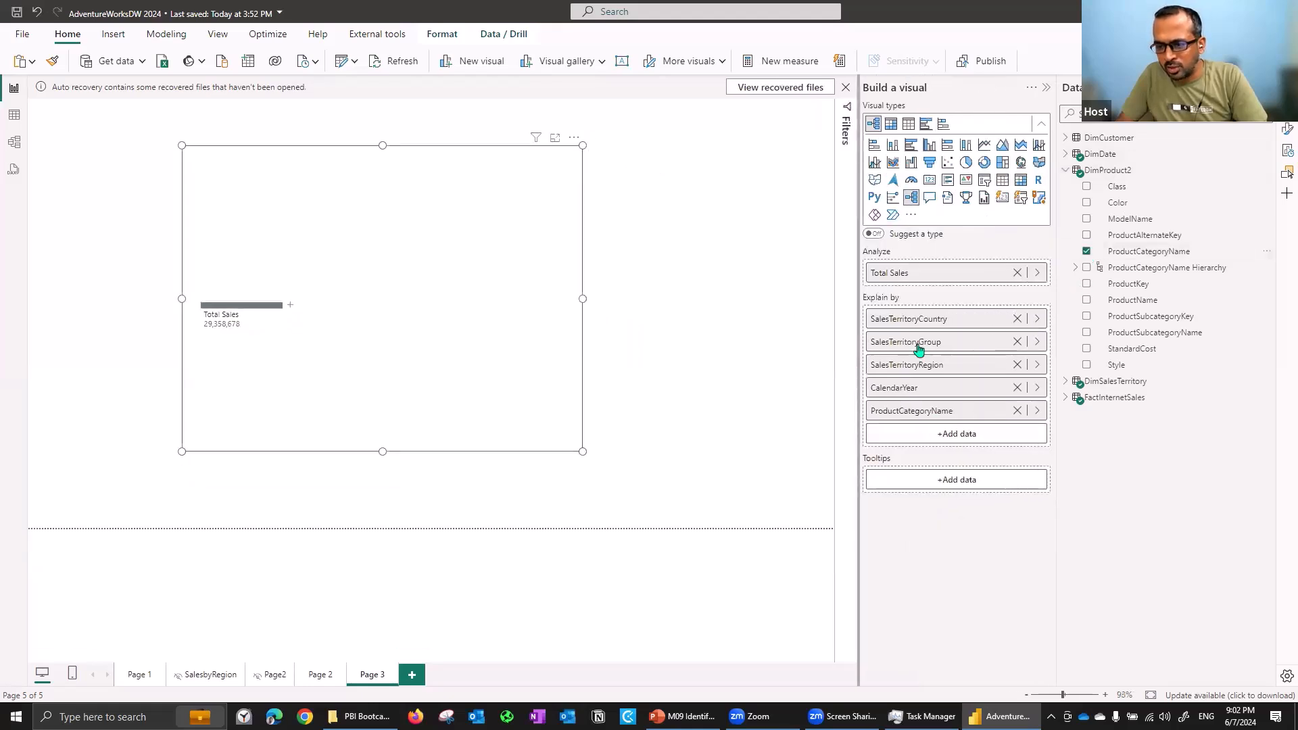
{"action": "left_click", "coordinate": [1017, 342]}
{"action": "left_click", "coordinate": [1017, 341]}
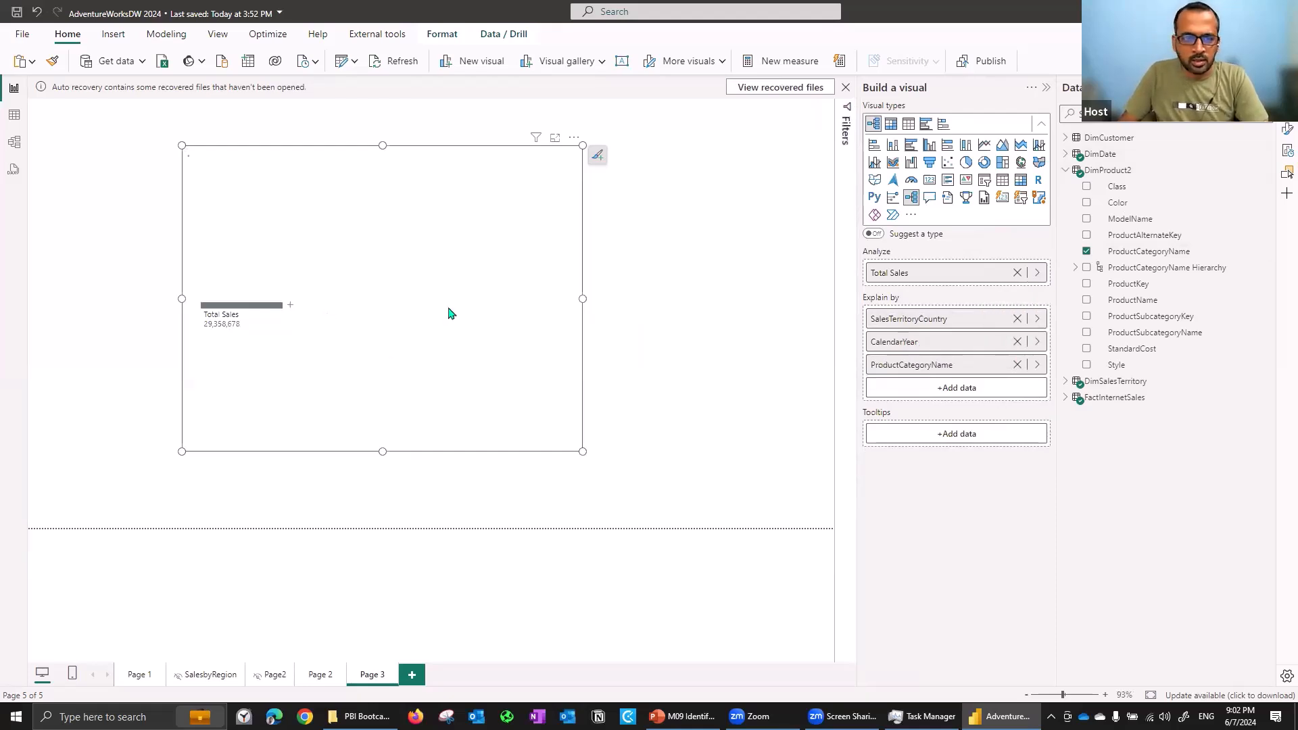
- Enlarge the decomposition tree across the canvas and collapse the side panes
{"action": "left_click_drag", "start_coordinate": [590, 459], "coordinate": [791, 509]}
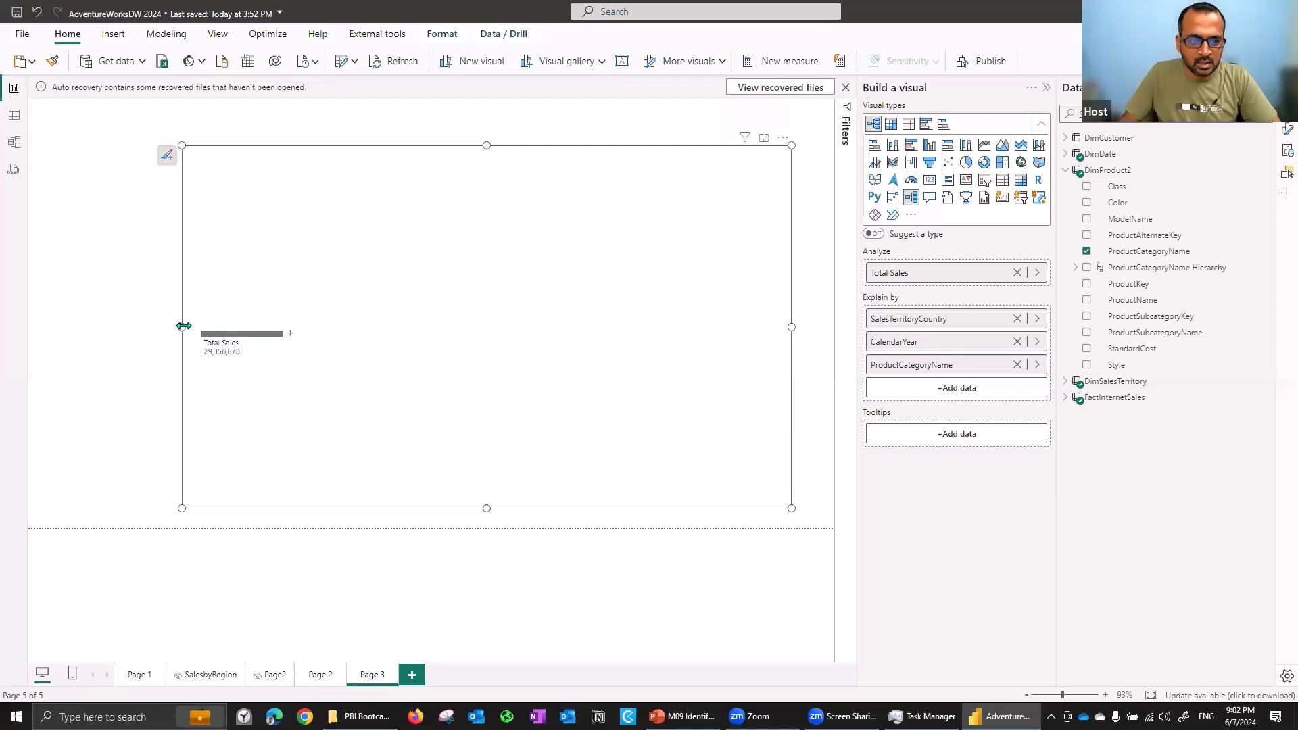
{"action": "left_click_drag", "start_coordinate": [183, 327], "coordinate": [28, 331]}
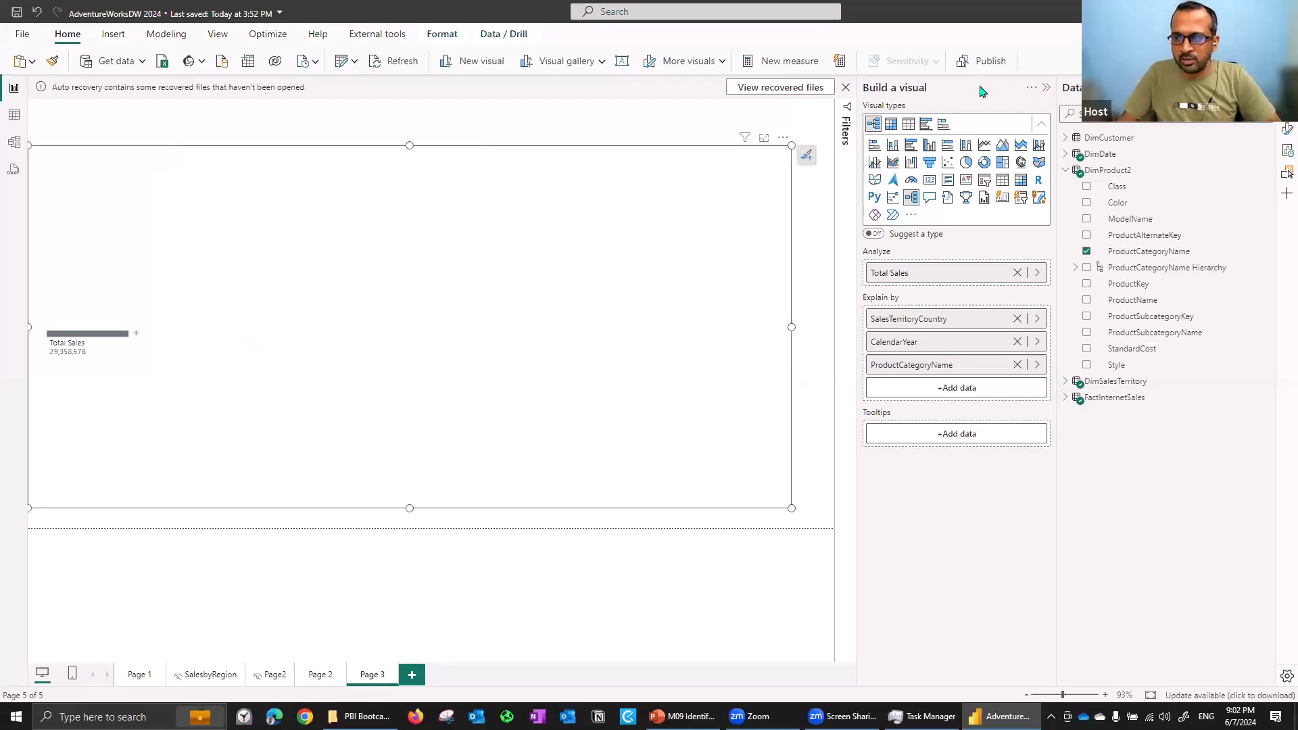
{"action": "left_click", "coordinate": [1289, 173]}
{"action": "left_click", "coordinate": [1288, 173]}
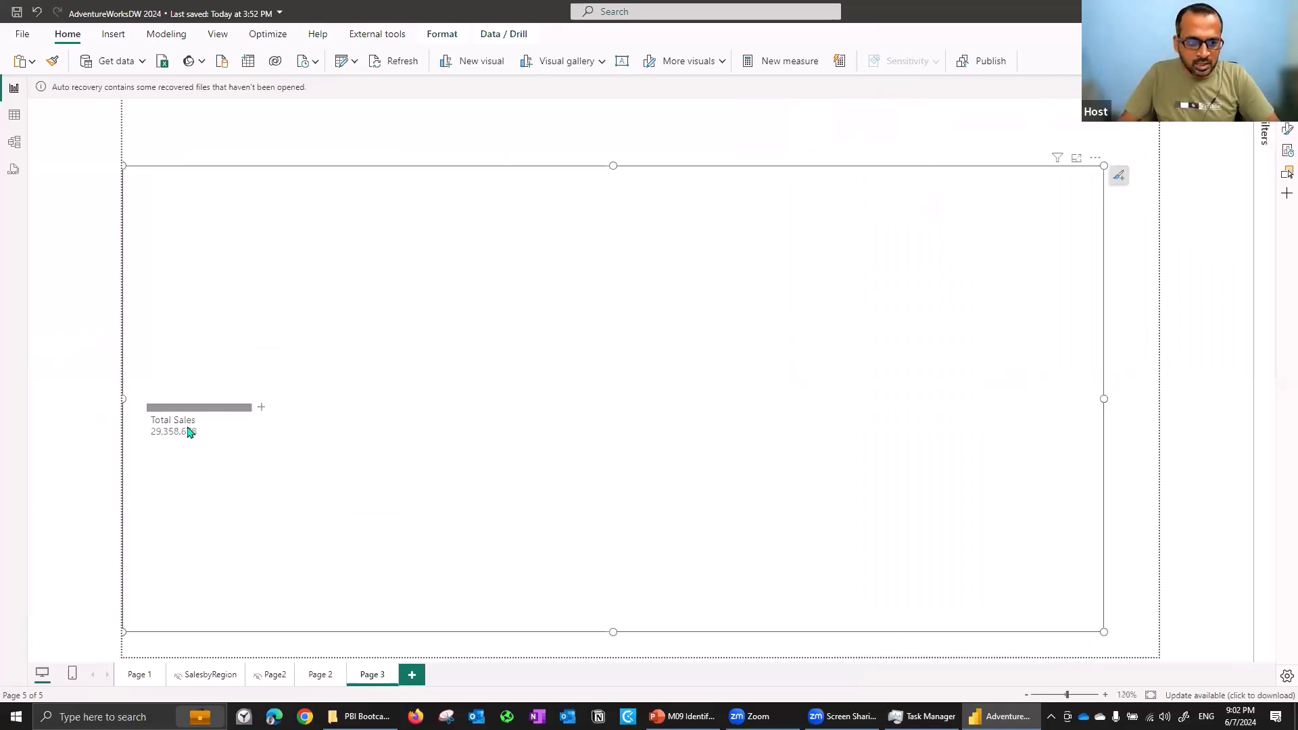
- Split Total Sales using the High value AI split
{"action": "left_click", "coordinate": [262, 409]}
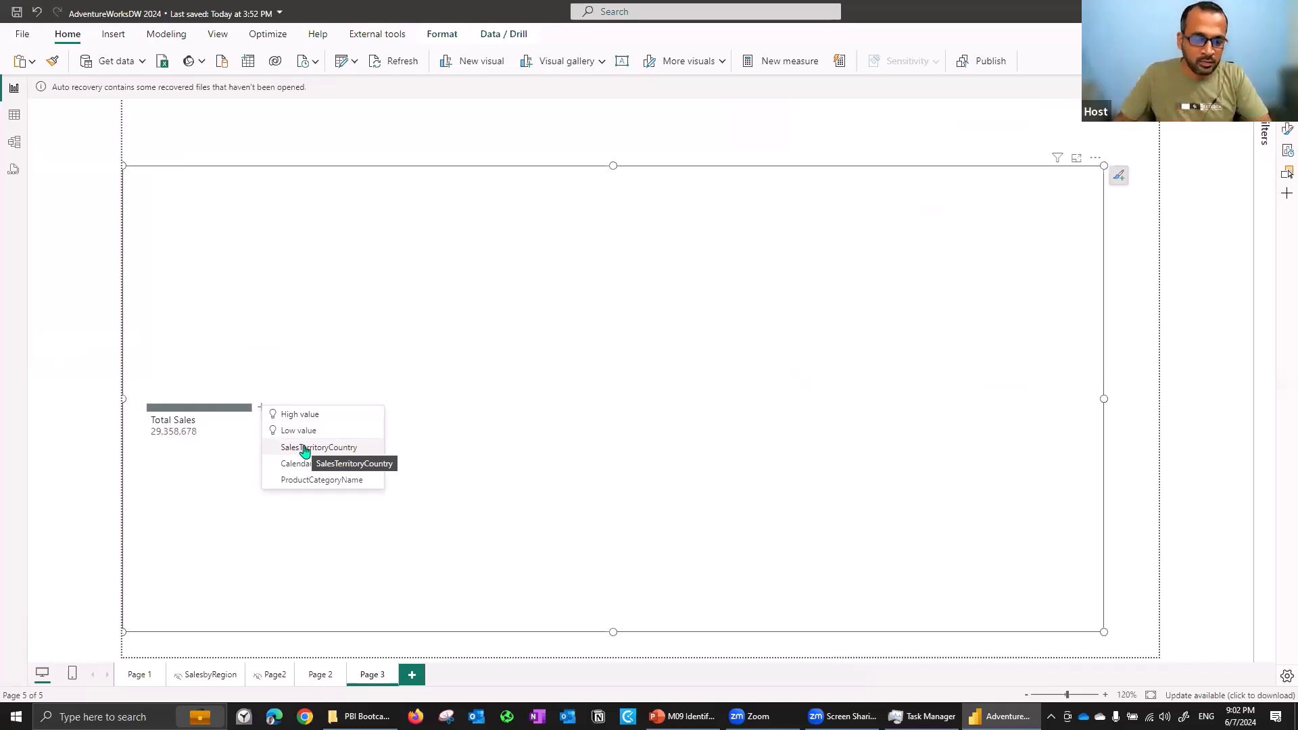
{"action": "left_click", "coordinate": [325, 416]}
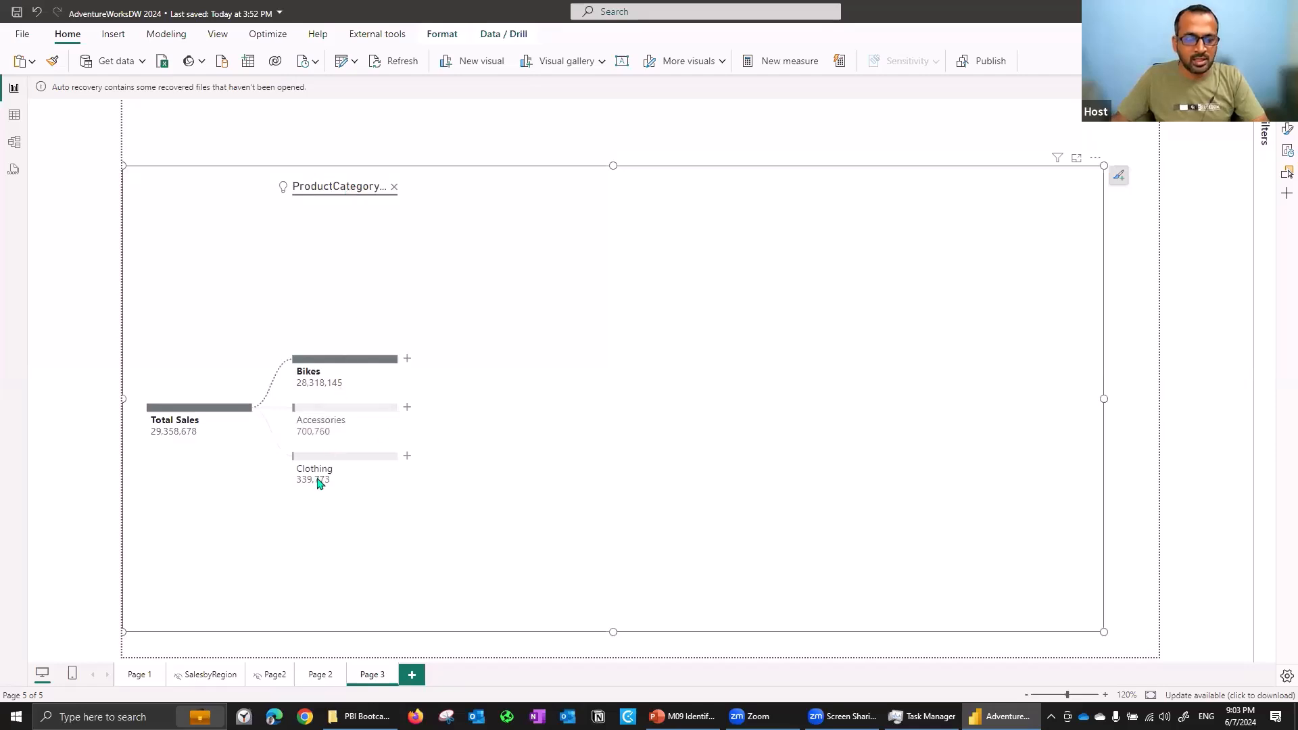
- Expand Bikes by CalendarYear, then break down 2020 by SalesTerritoryCountry
{"action": "left_click", "coordinate": [407, 359]}
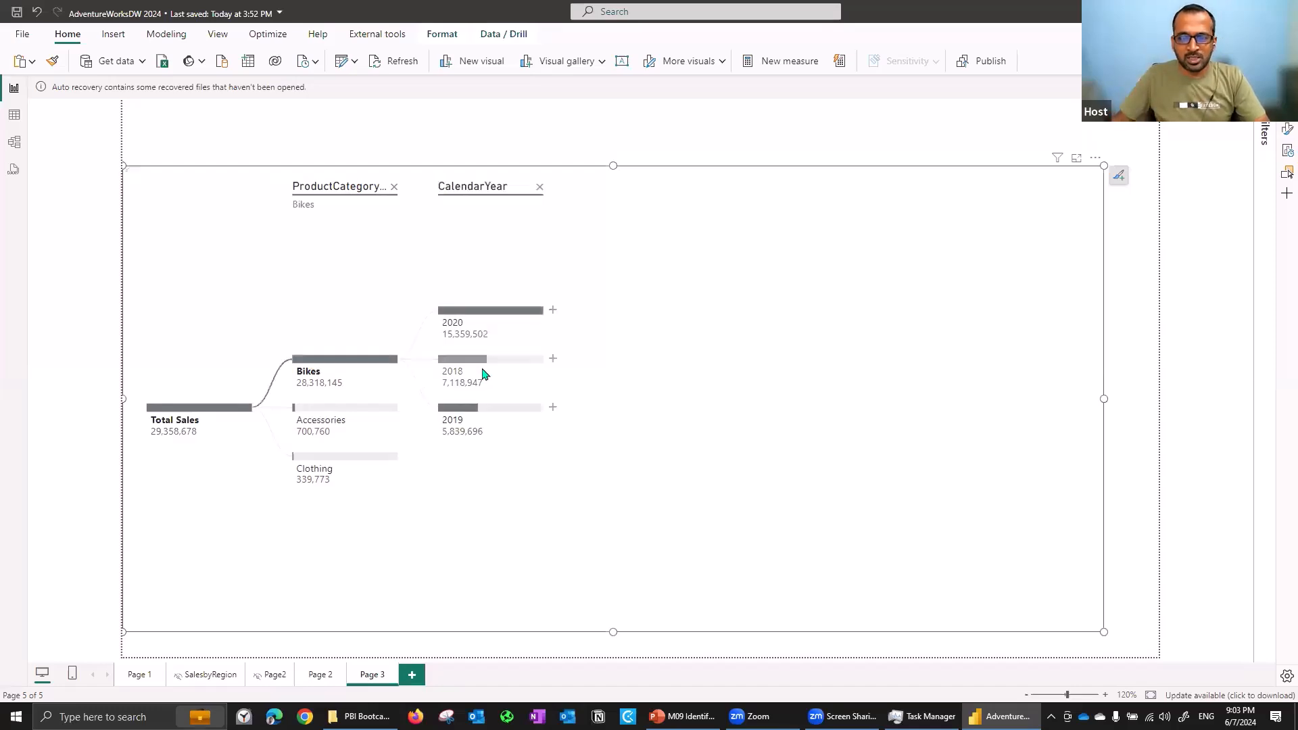
{"action": "left_click", "coordinate": [553, 313]}
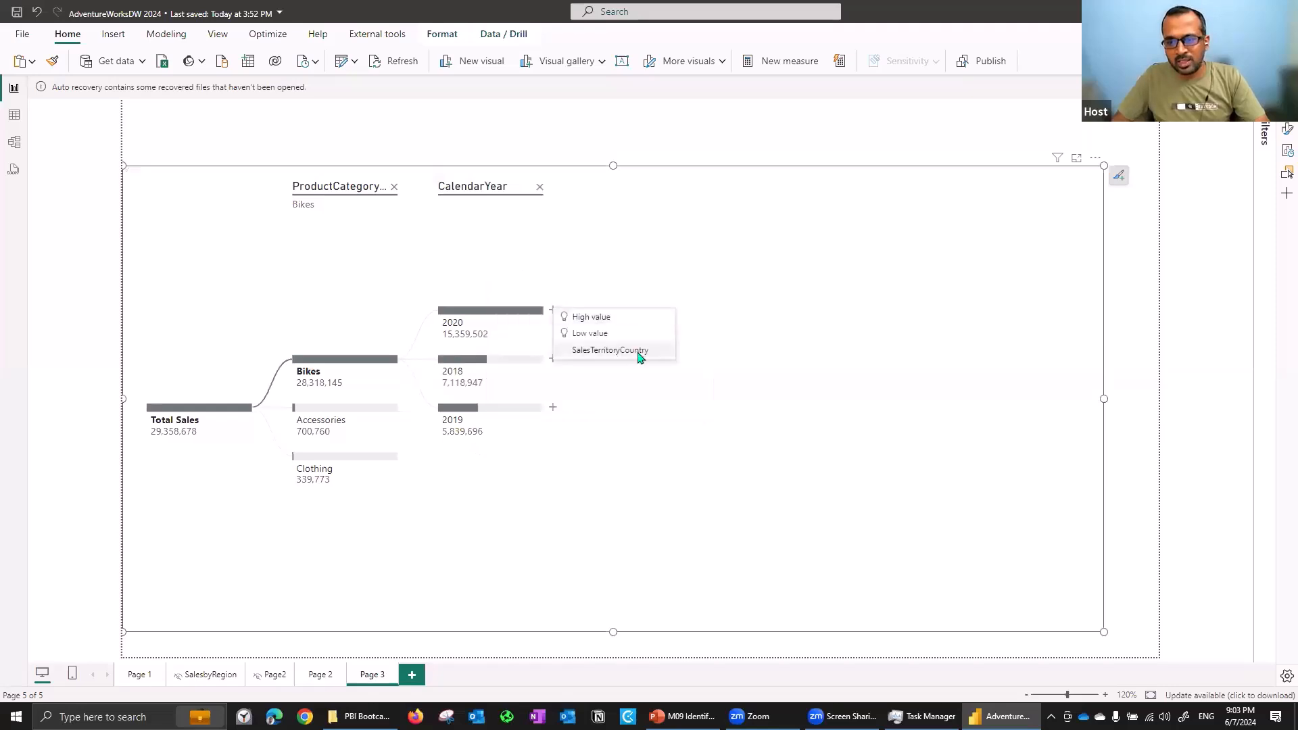
{"action": "left_click", "coordinate": [638, 351]}
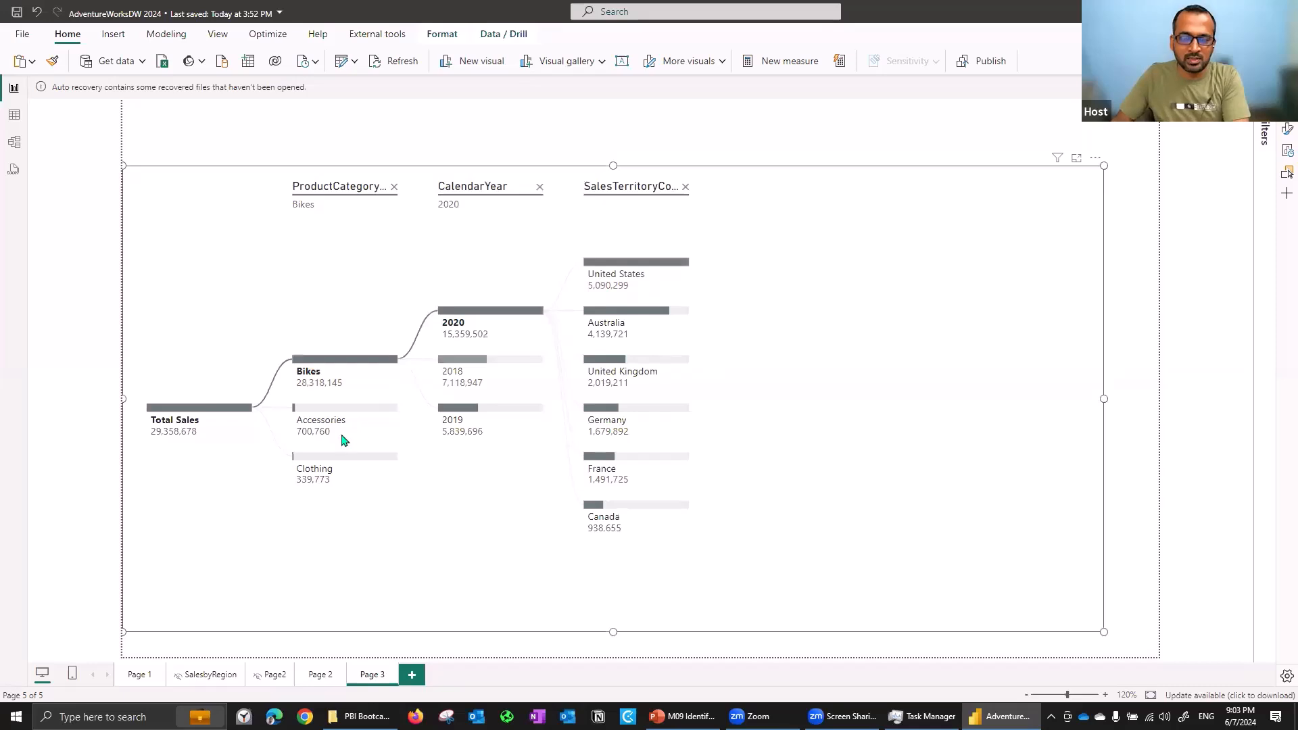
- Select Accessories in the category level, then switch between the 2020 and 2021 year nodes
{"action": "left_click", "coordinate": [316, 415]}
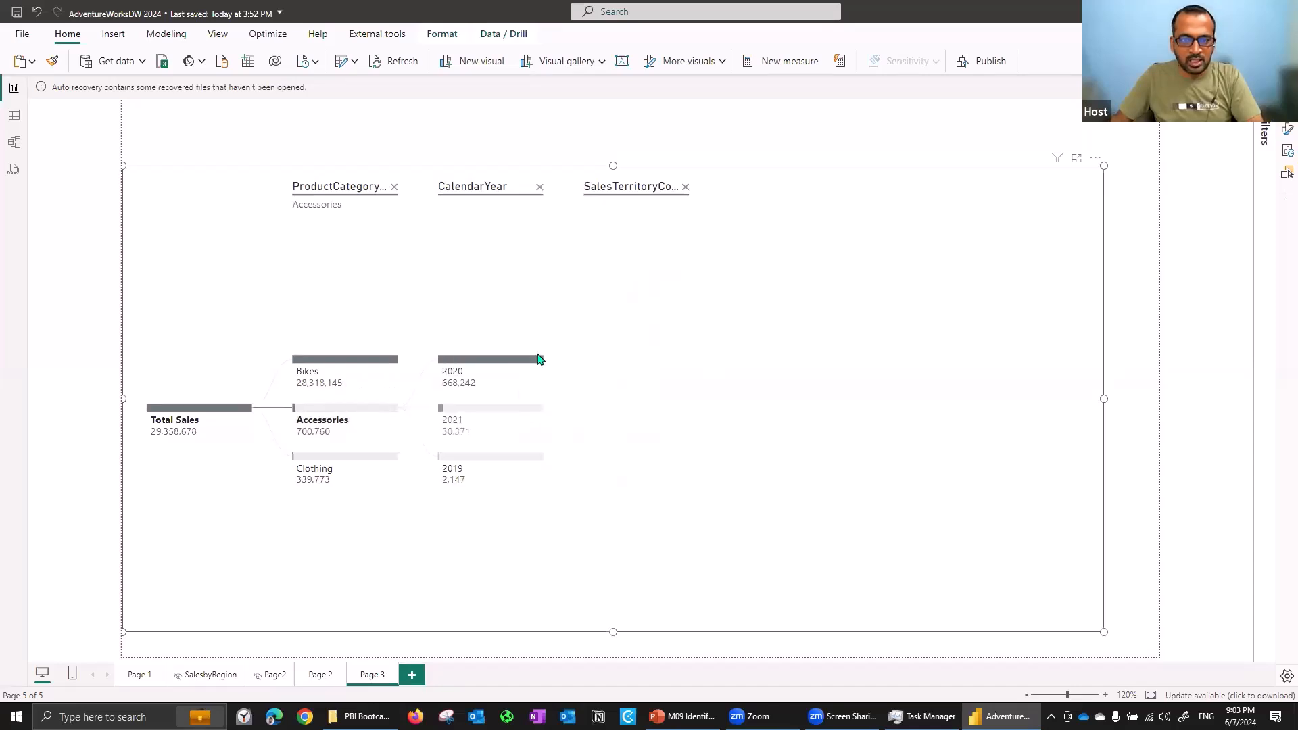
{"action": "left_click", "coordinate": [492, 365]}
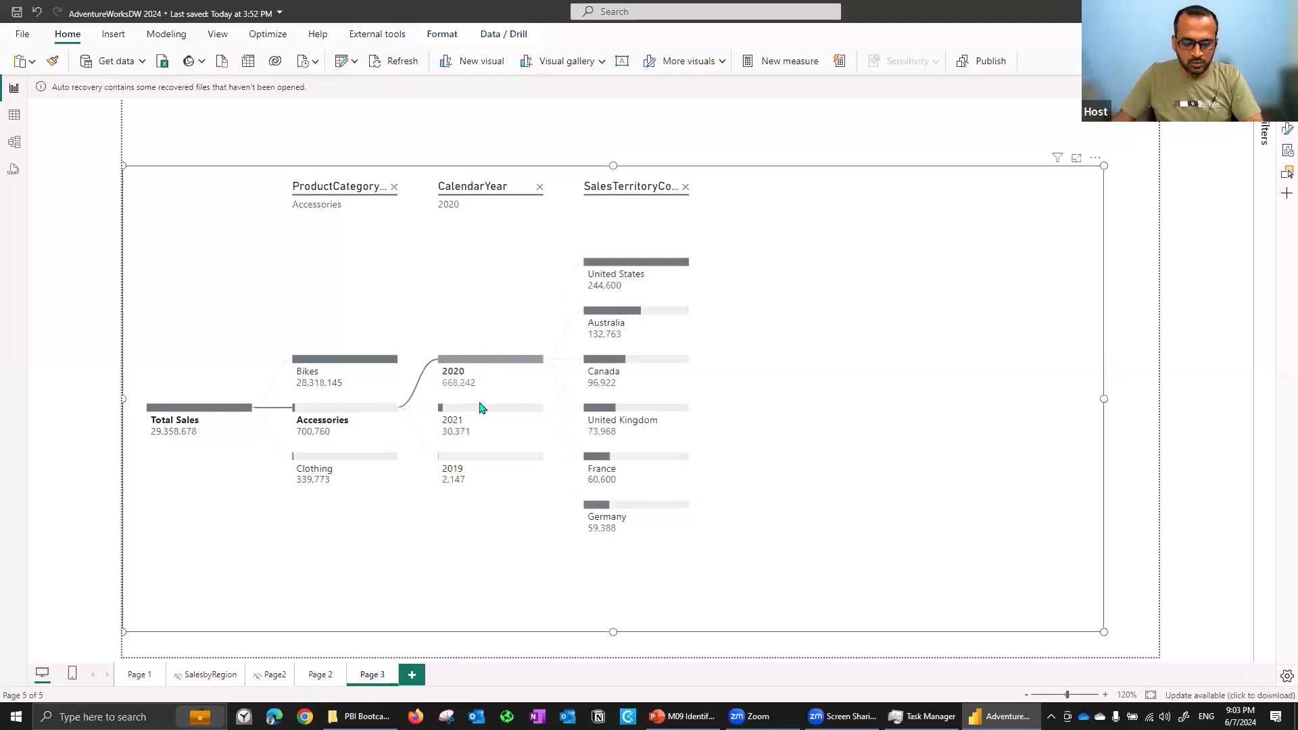
{"action": "mouse_move", "coordinate": [471, 413]}
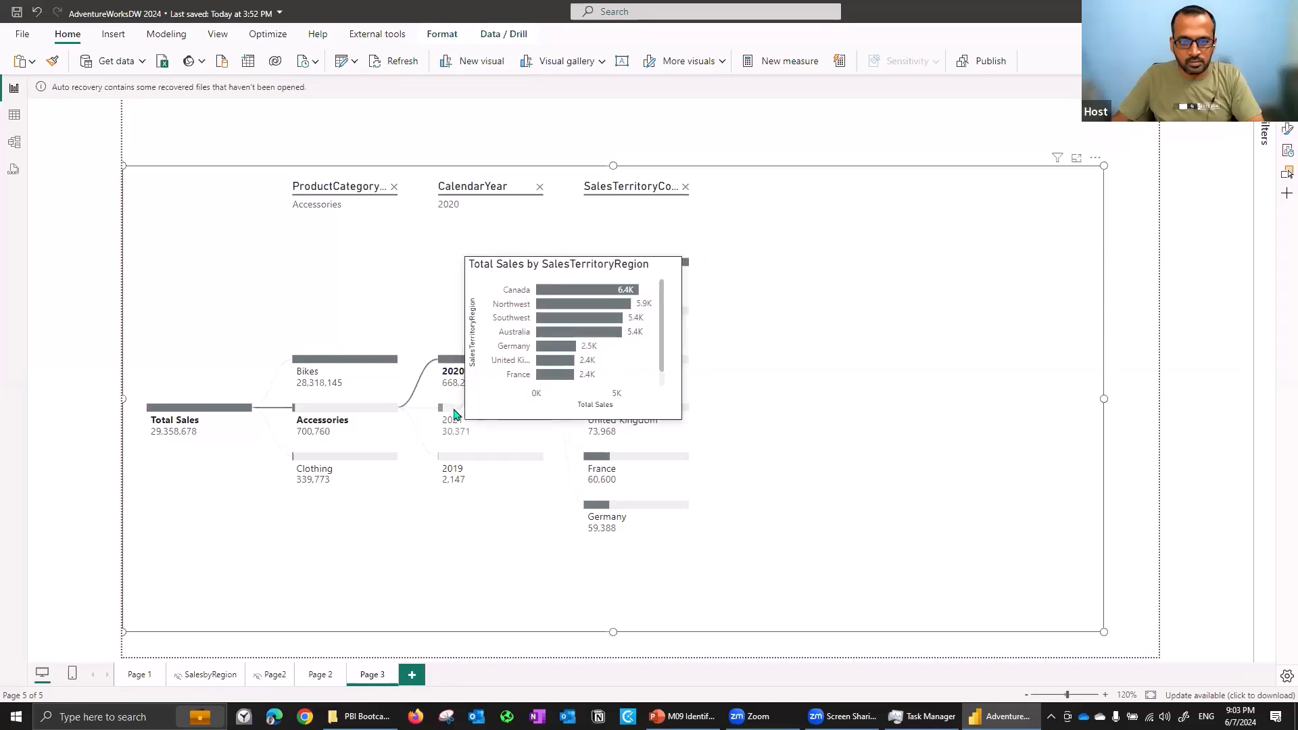
{"action": "left_click", "coordinate": [450, 425]}
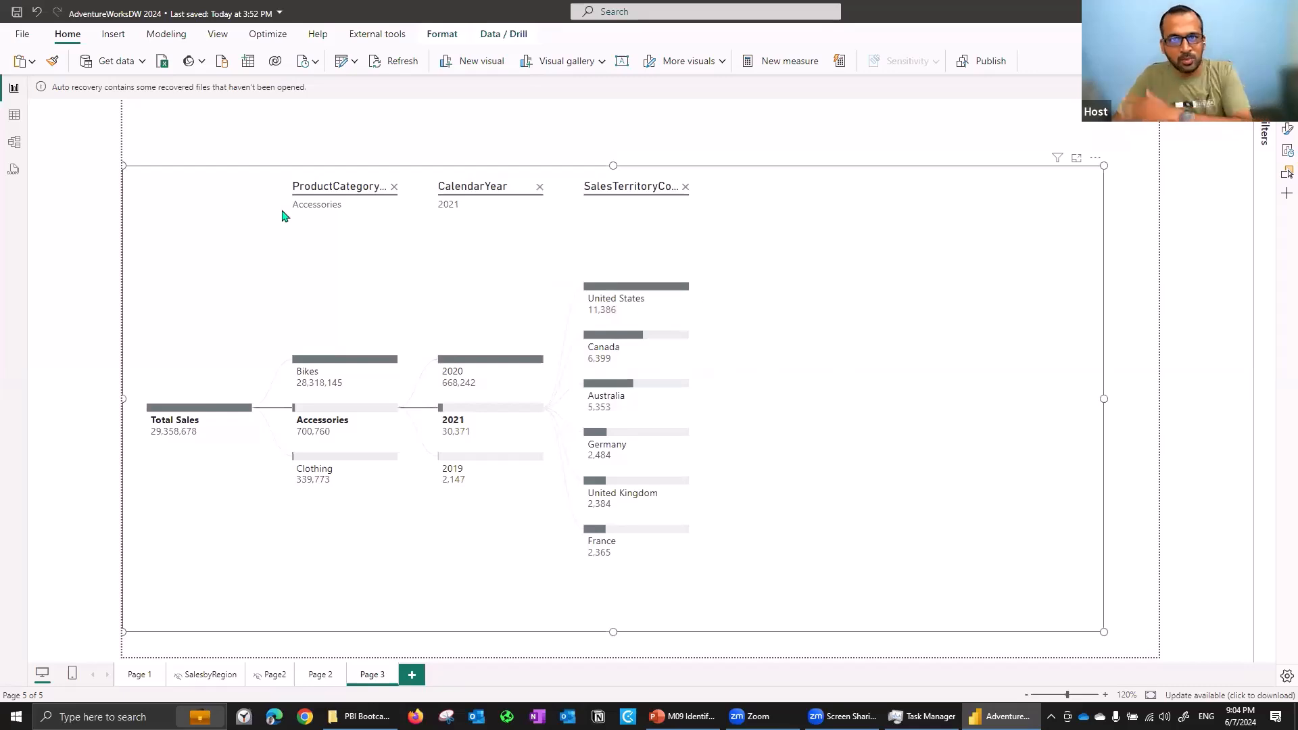
- Remove the ProductCategoryName level and expand United States by ProductCategoryName
{"action": "left_click", "coordinate": [394, 188]}
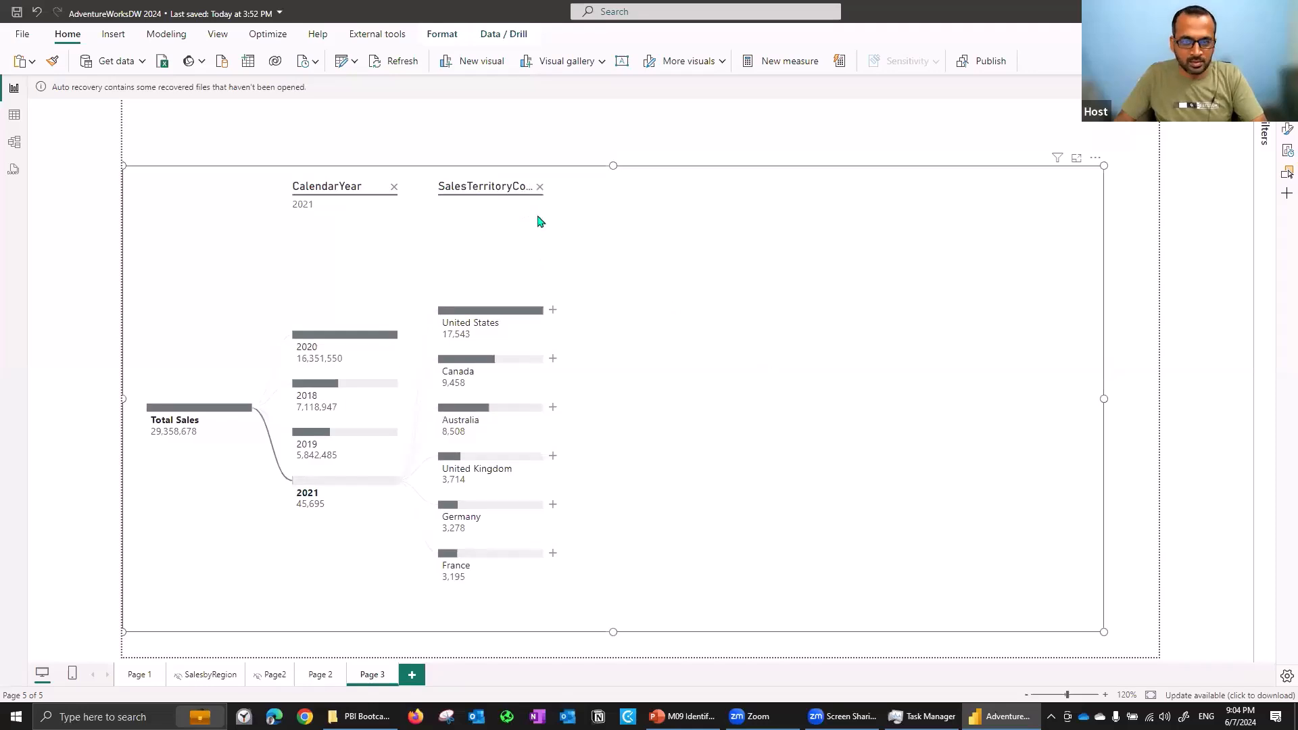
{"action": "left_click", "coordinate": [554, 312]}
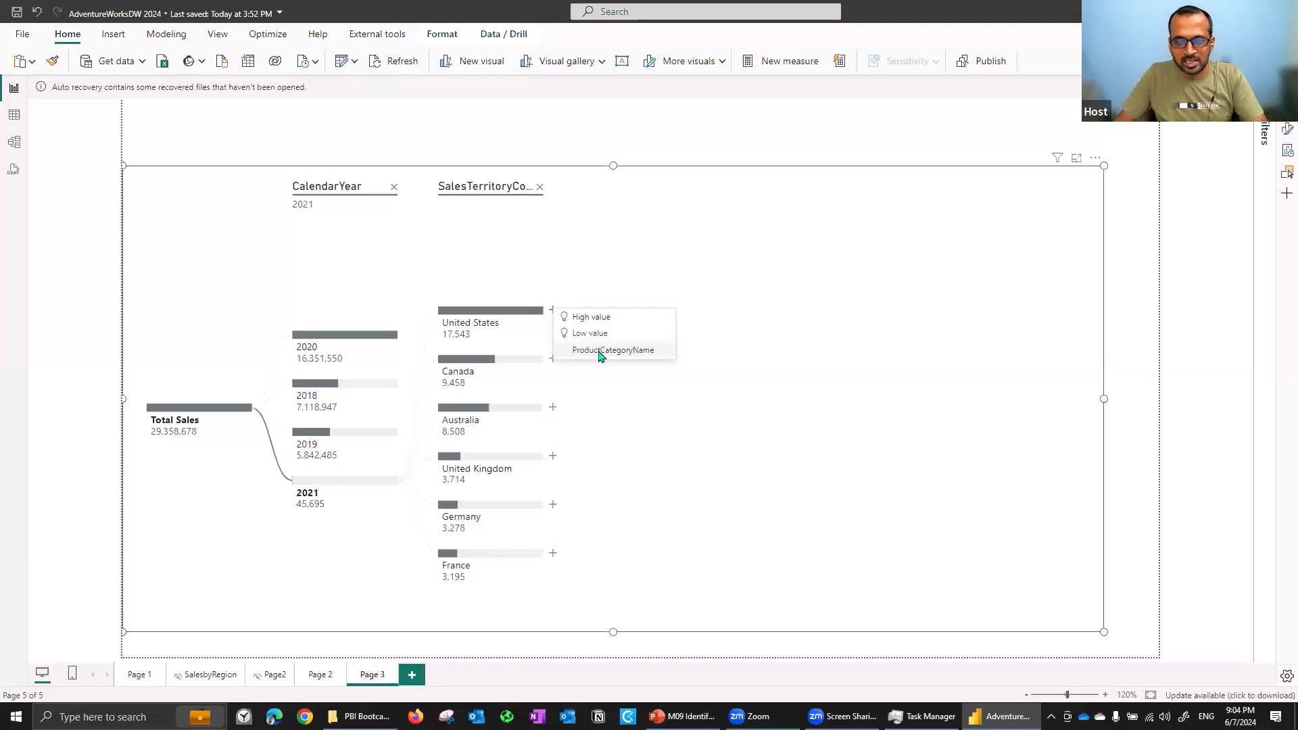
{"action": "left_click", "coordinate": [601, 356]}
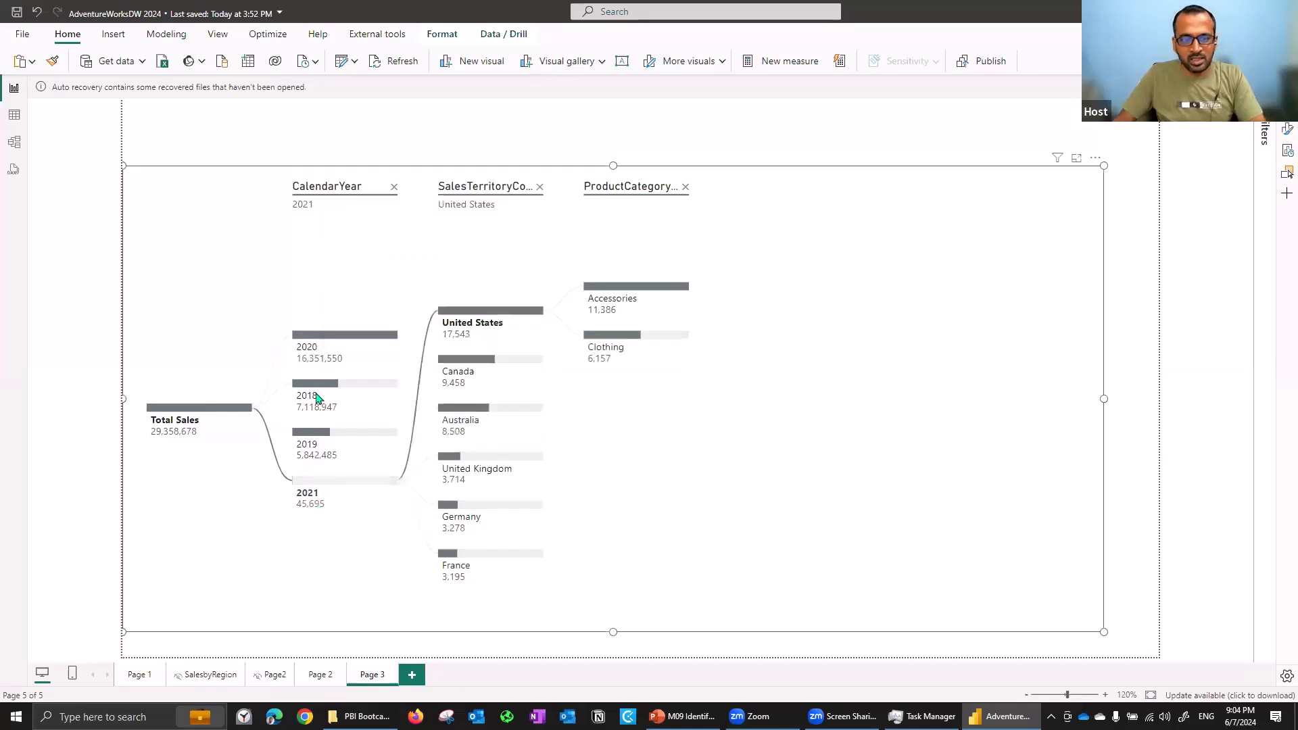
- Select 2018 in the CalendarYear level
{"action": "mouse_move", "coordinate": [318, 400]}
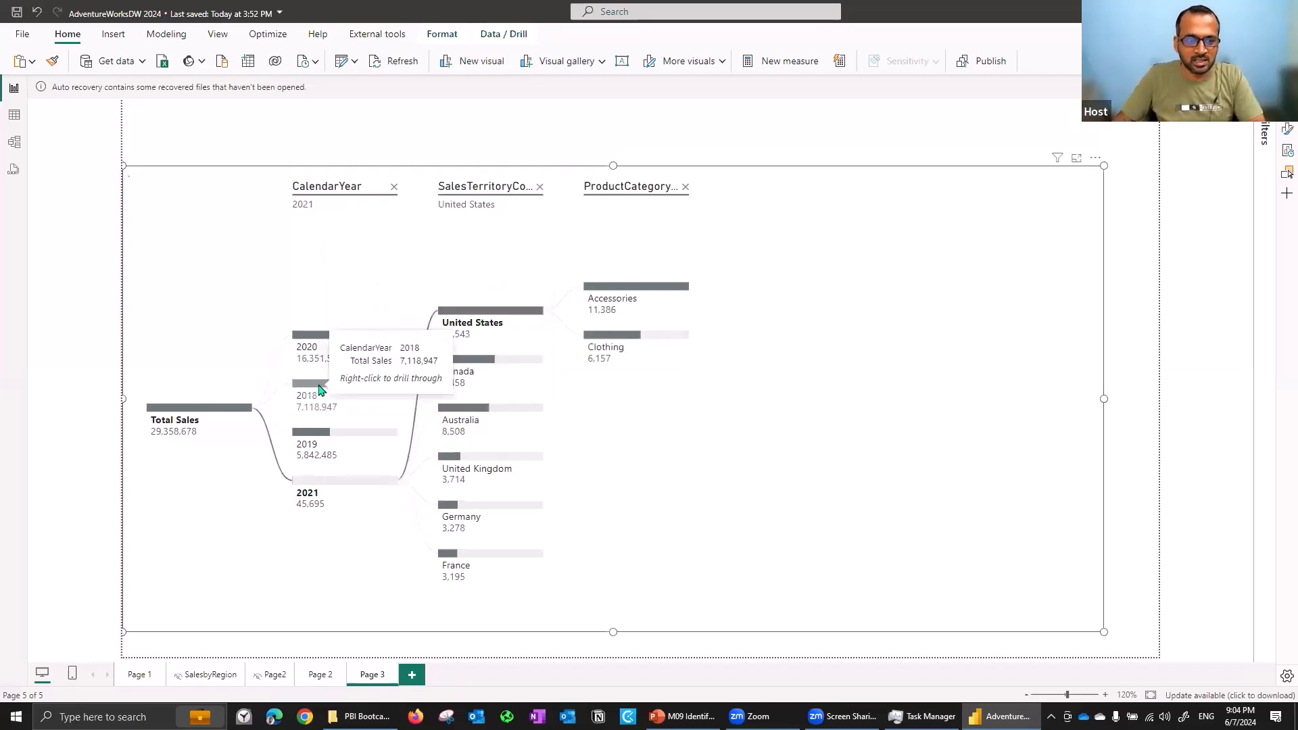
{"action": "left_click", "coordinate": [314, 396]}
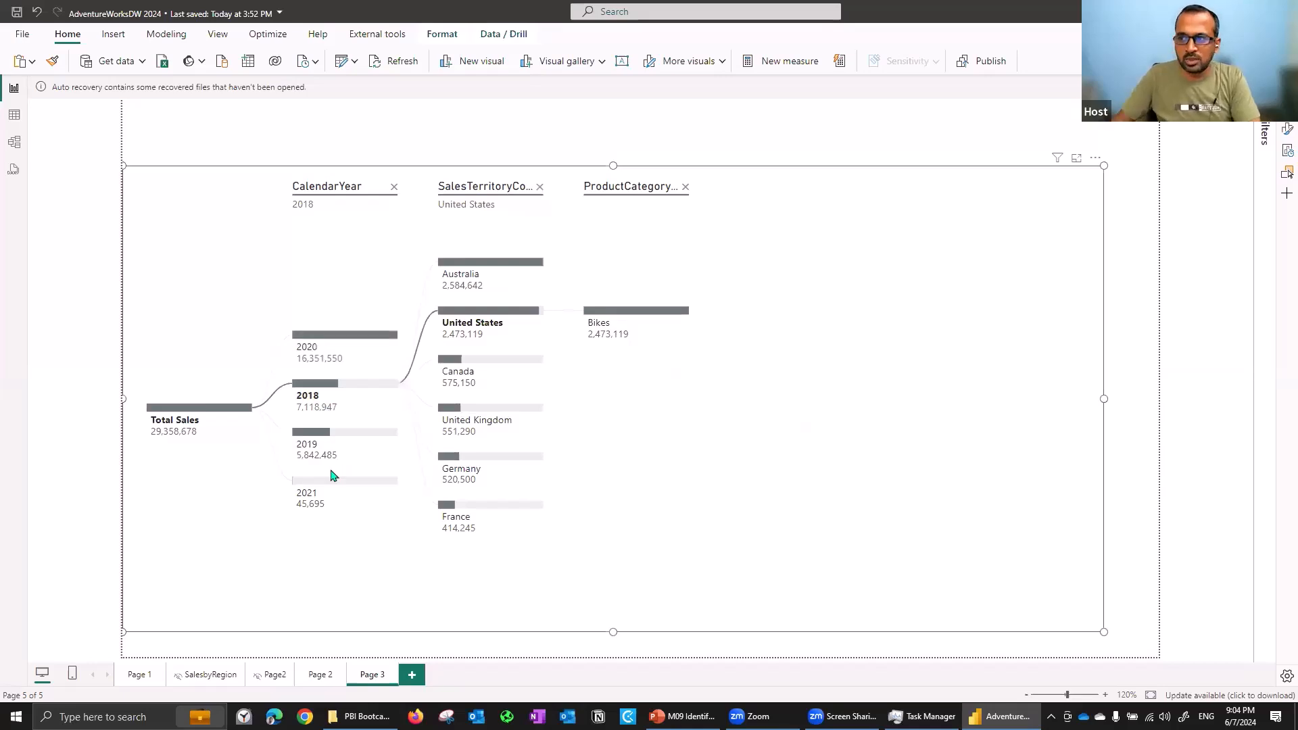
- Open the tree's Bars format options and set Scale to to Parent node
{"action": "left_click", "coordinate": [1283, 133]}
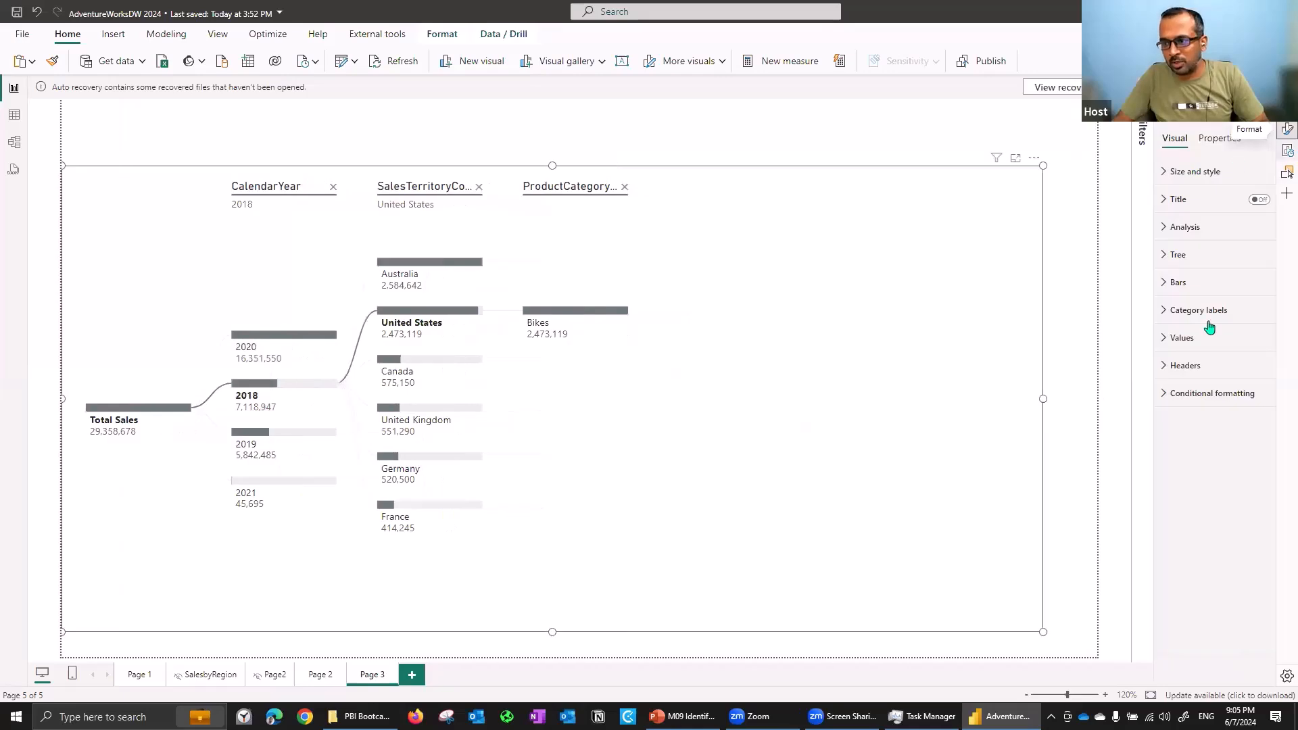
{"action": "left_click", "coordinate": [1188, 287]}
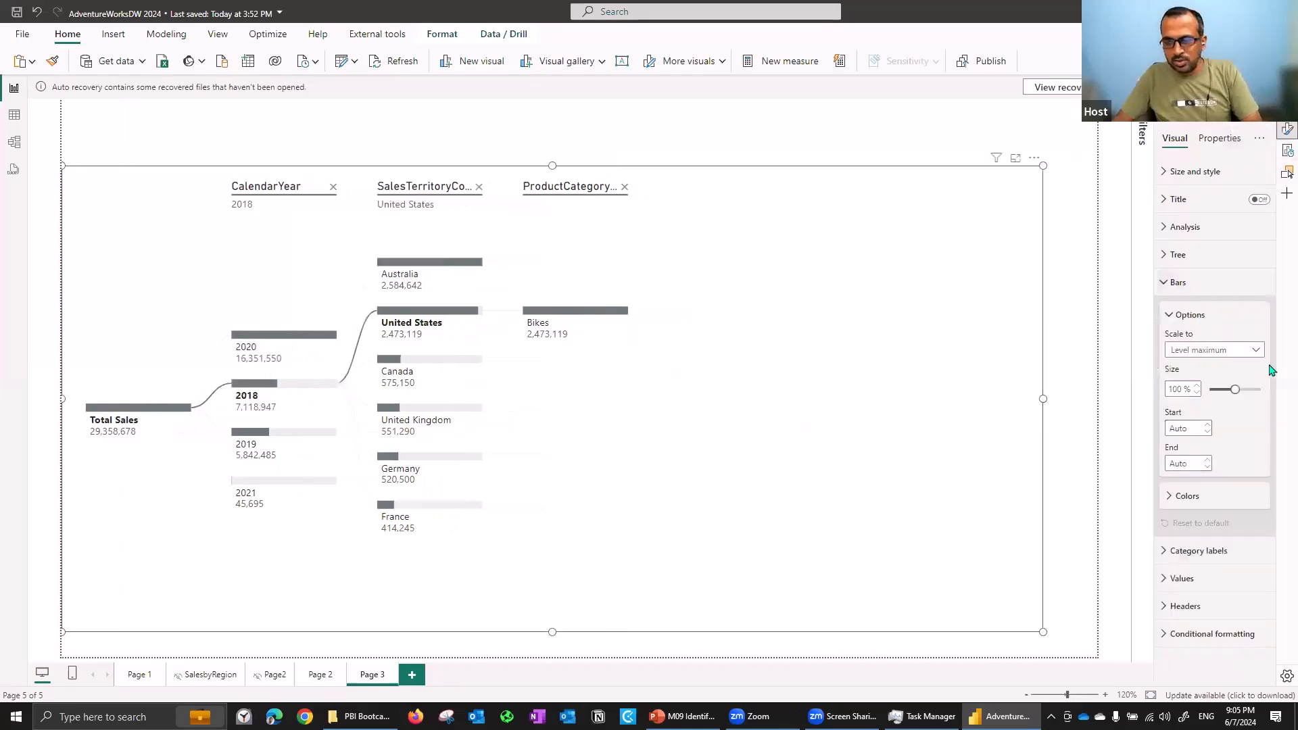
{"action": "left_click", "coordinate": [1229, 357]}
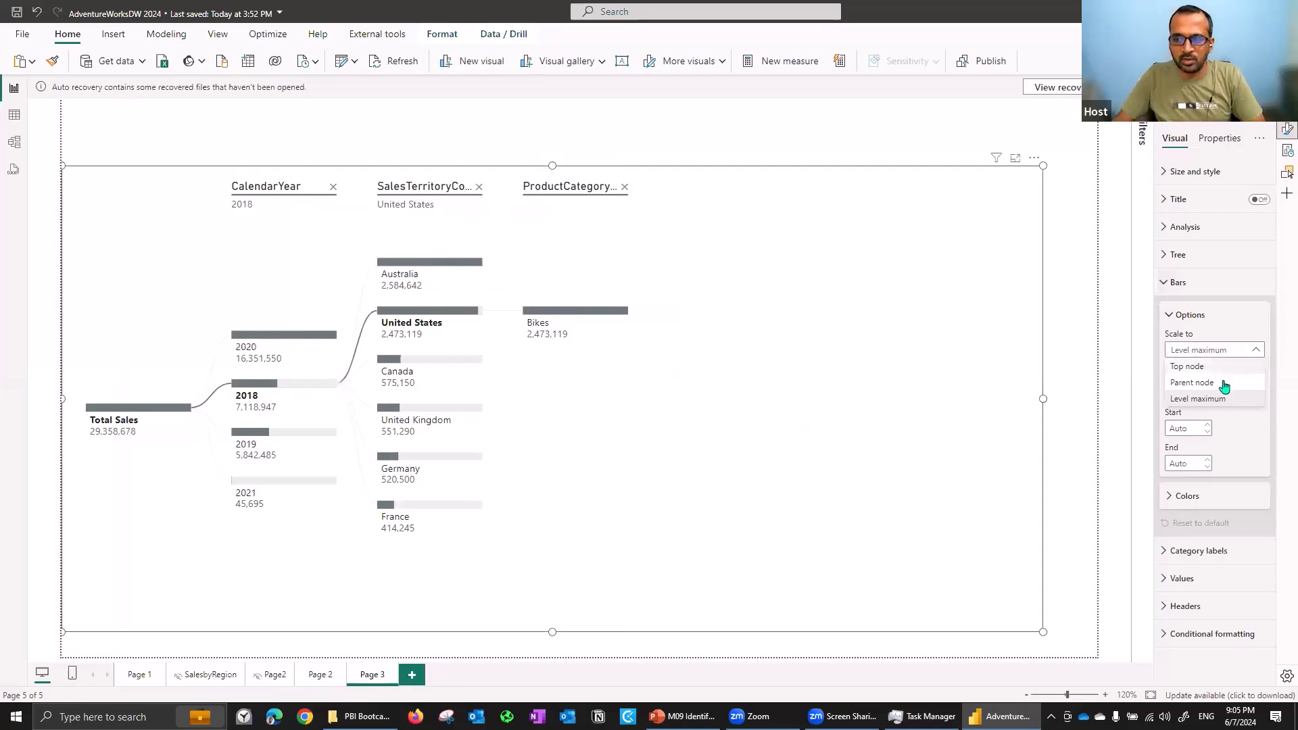
{"action": "left_click", "coordinate": [1224, 383]}
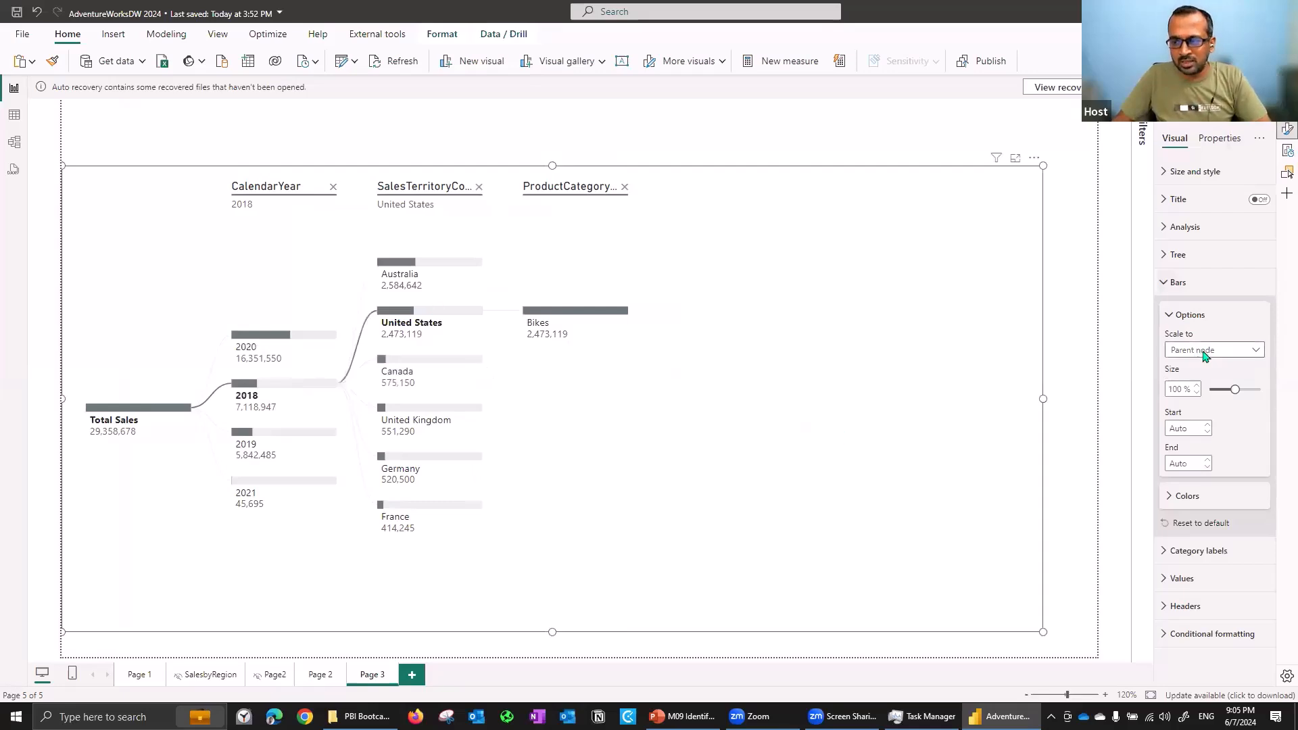
- Change the bars' Scale to option to Top node
{"action": "left_click", "coordinate": [1203, 349]}
{"action": "left_click", "coordinate": [1196, 380]}
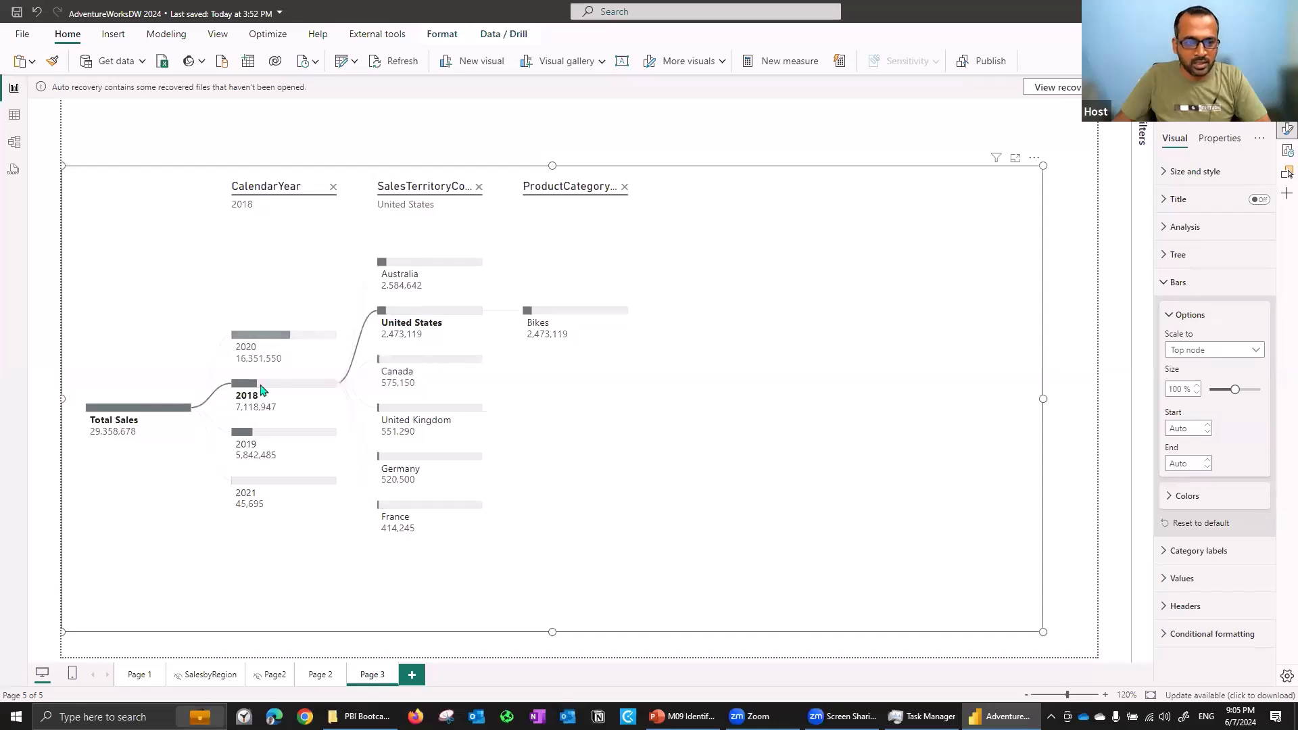
{"action": "left_click", "coordinate": [1210, 350]}
{"action": "left_click", "coordinate": [1203, 396]}
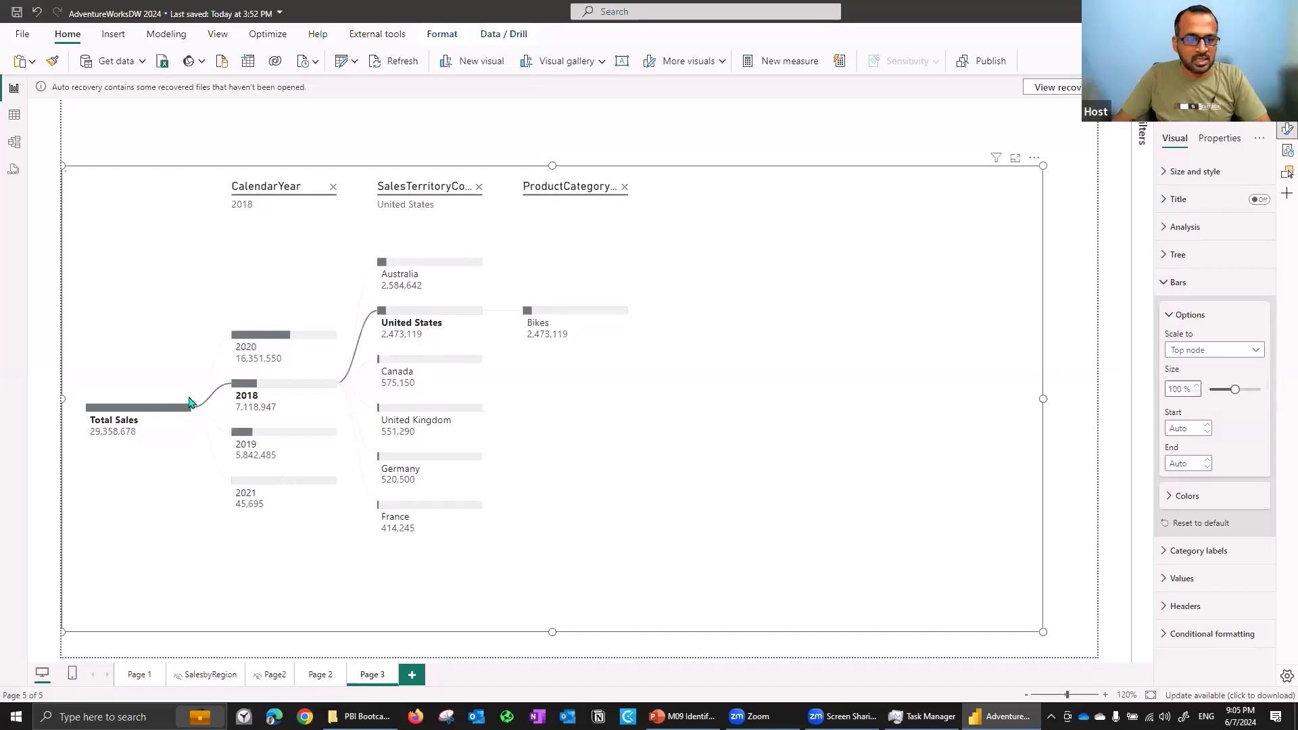